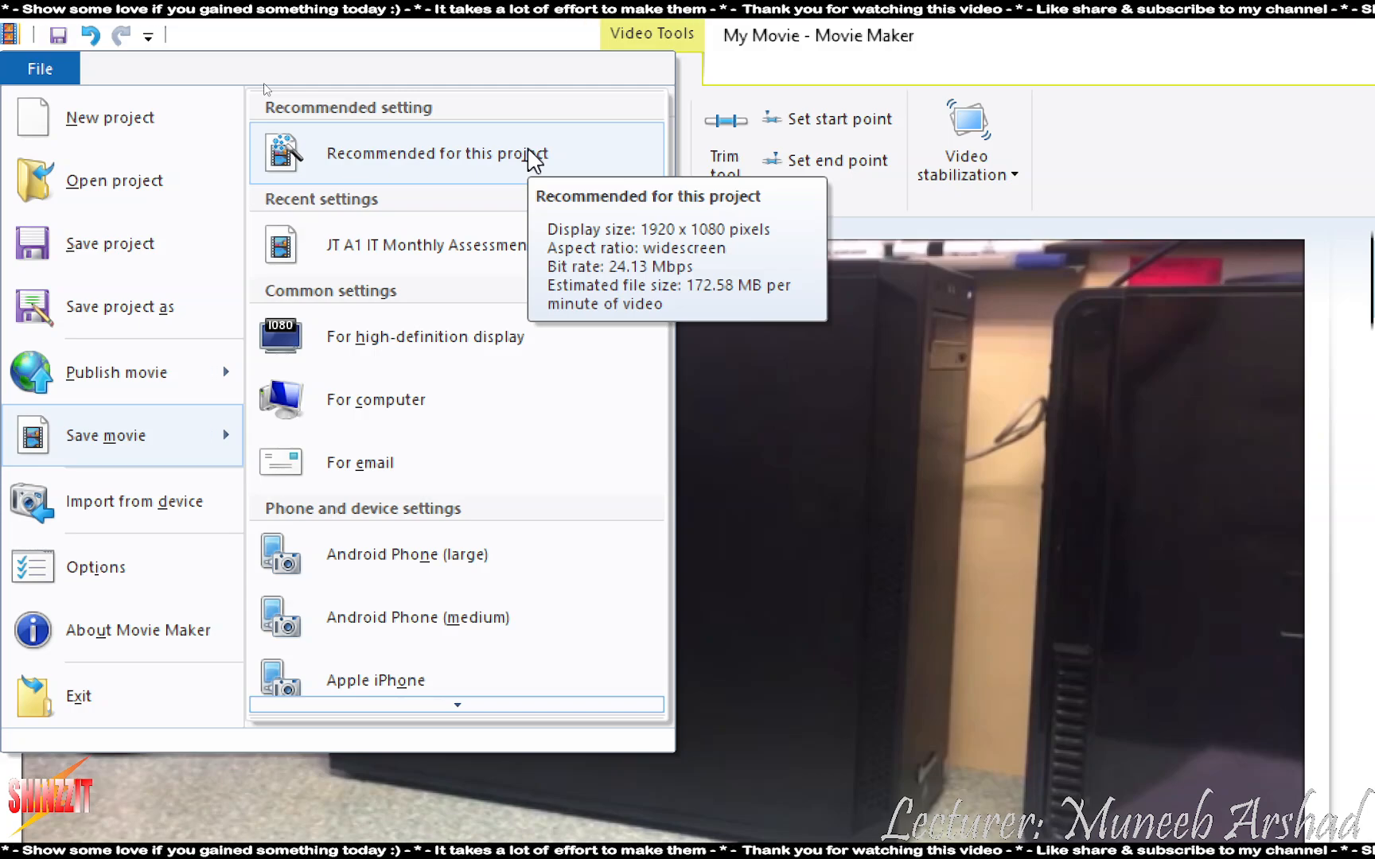
- Choose Create custom setting... at the bottom of the Save movie submenu
scroll(485, 413, "down", 5)
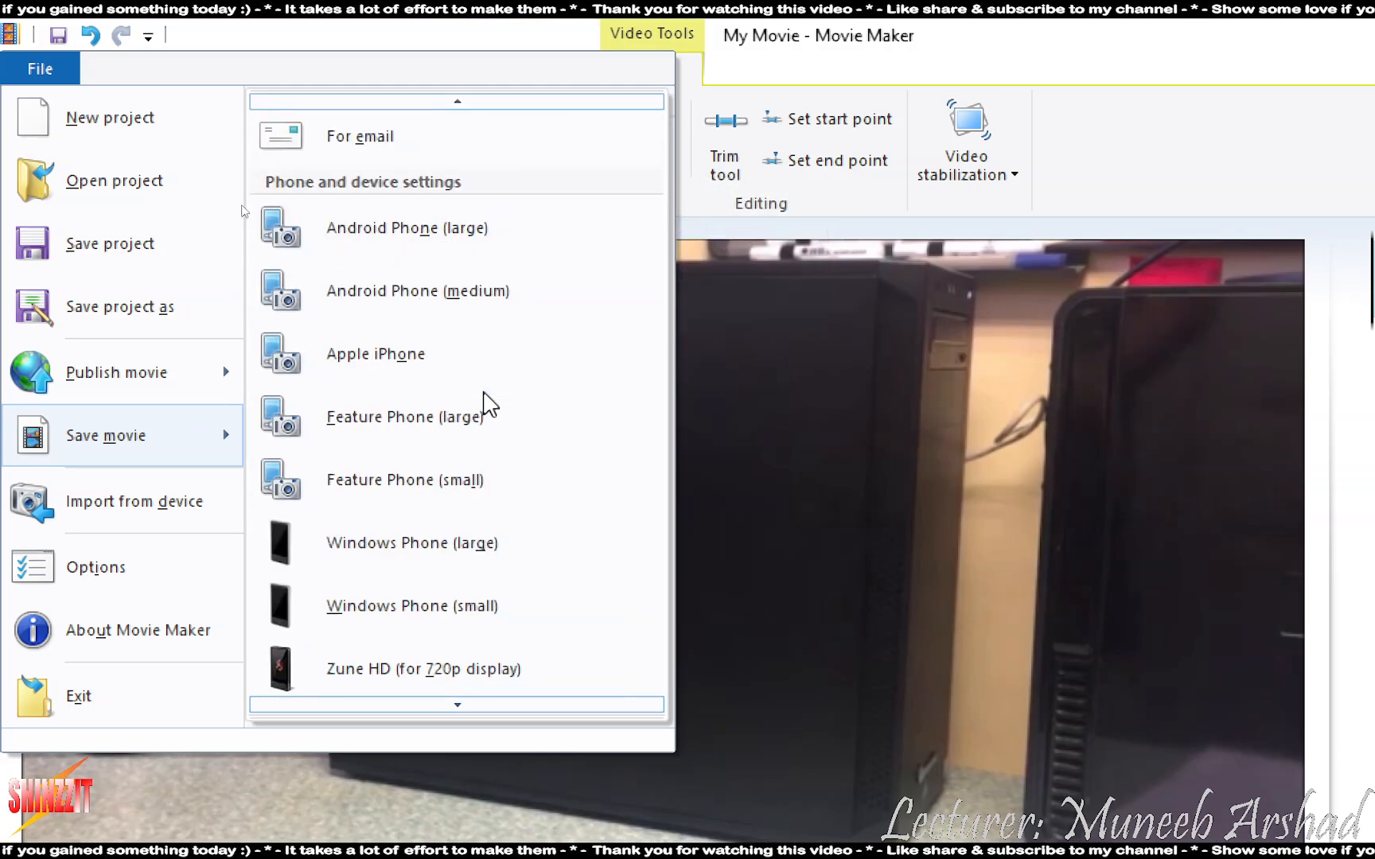
scroll(485, 395, "down", 10)
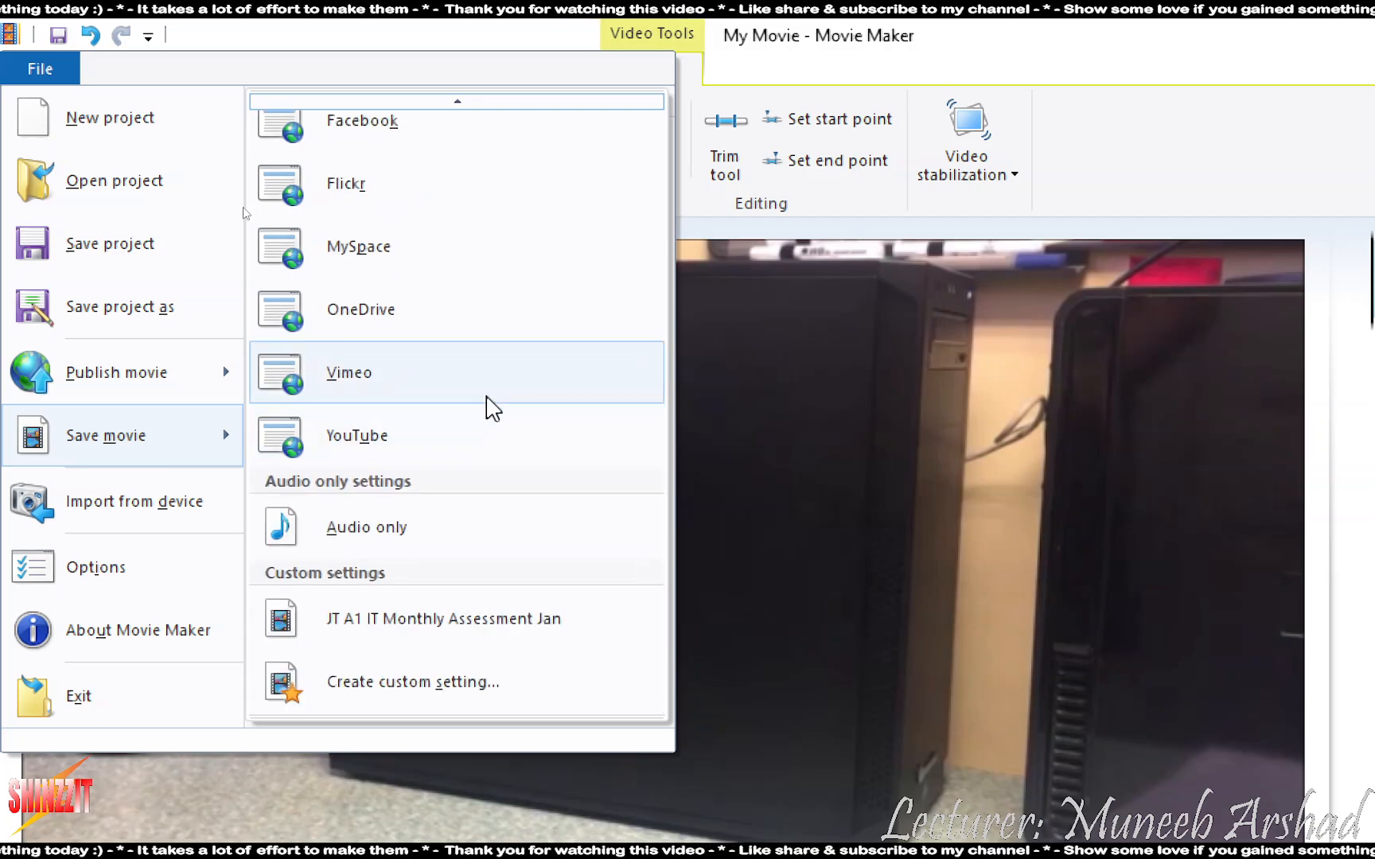
scroll(477, 422, "up", 1)
scroll(450, 441, "down", 1)
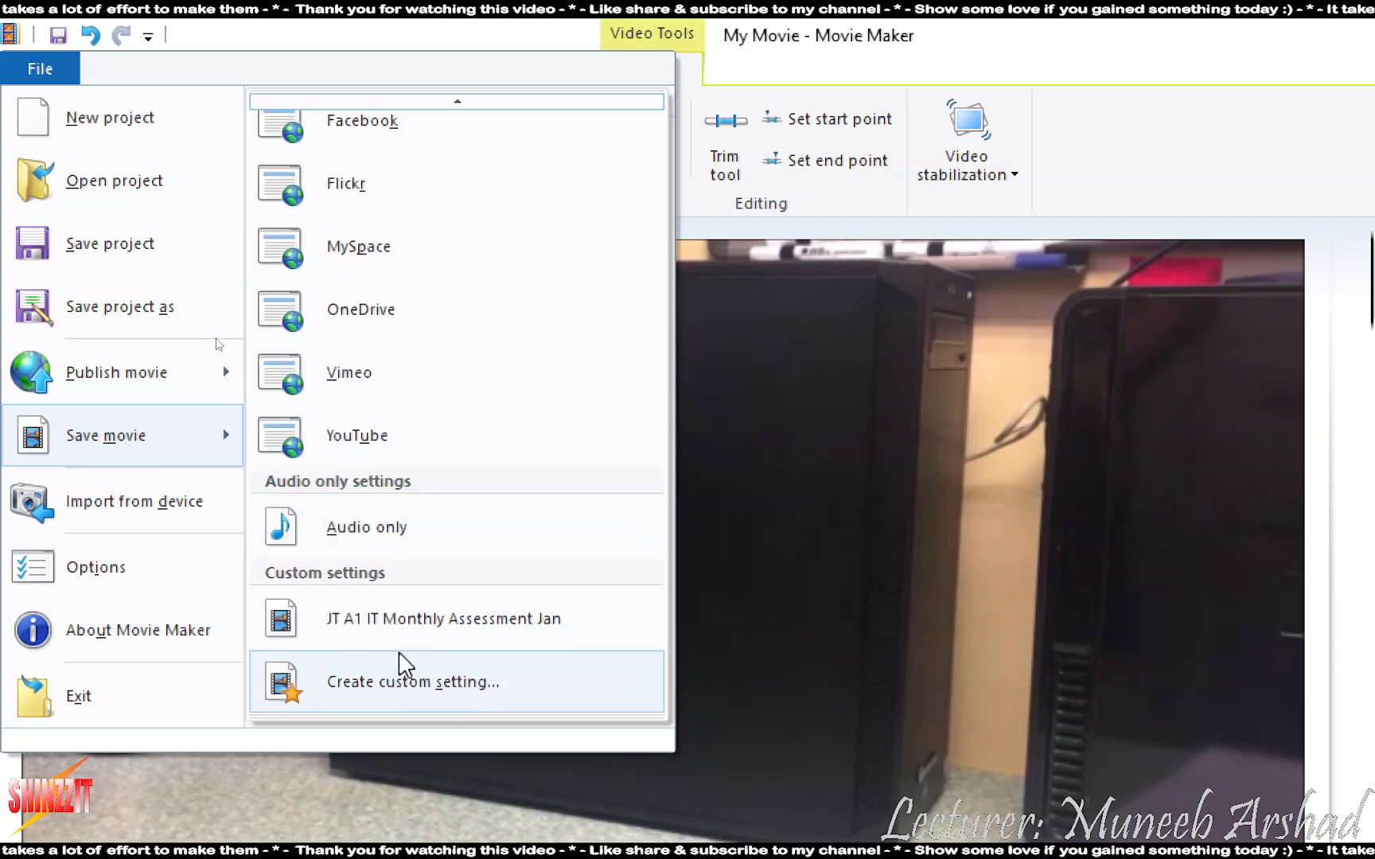
left_click(410, 682)
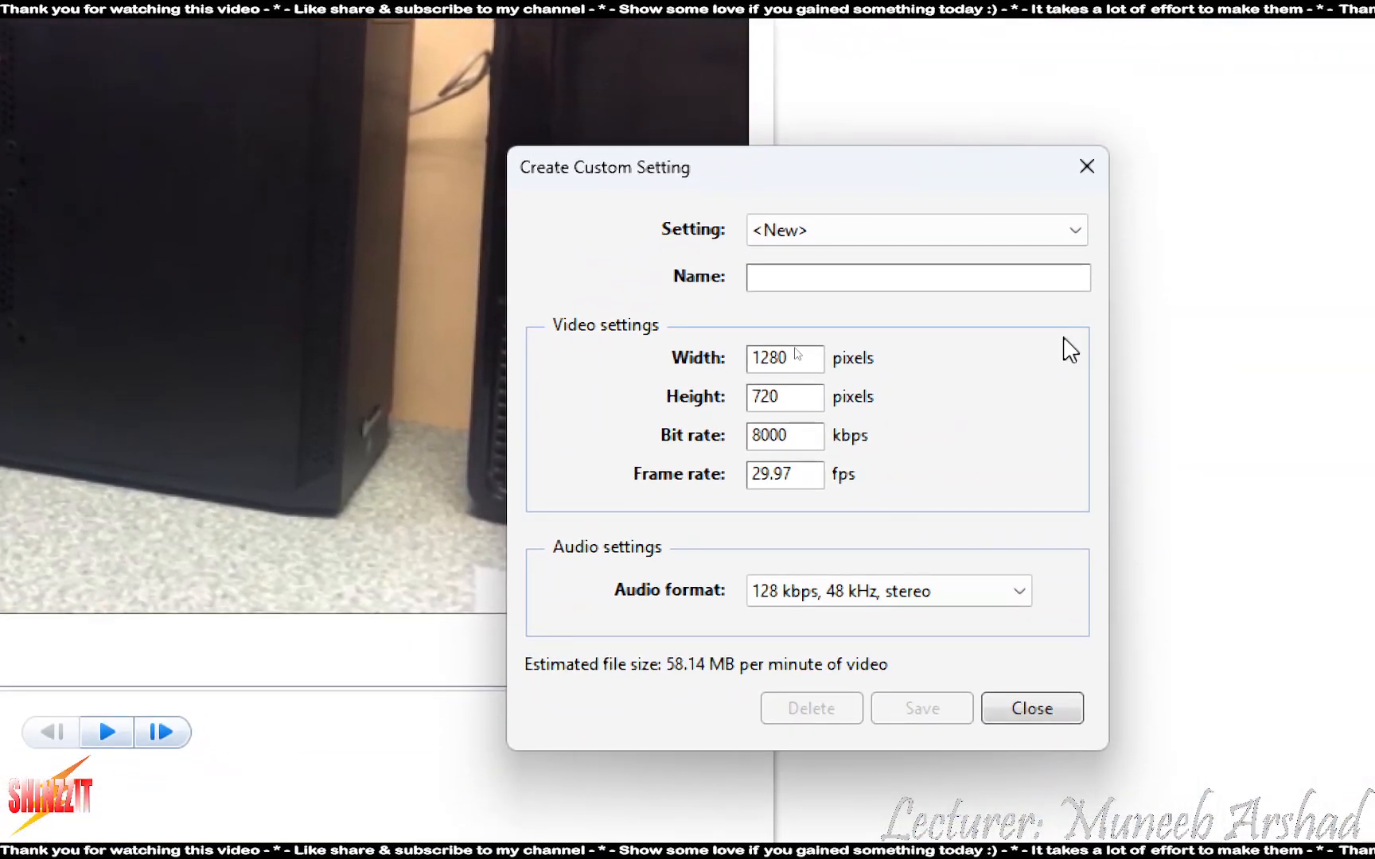
- Name the custom setting 'A1 IT 14C CUSTOM SETTING' and set width 1024, height 564
left_click(828, 279)
type("A1 IT ")
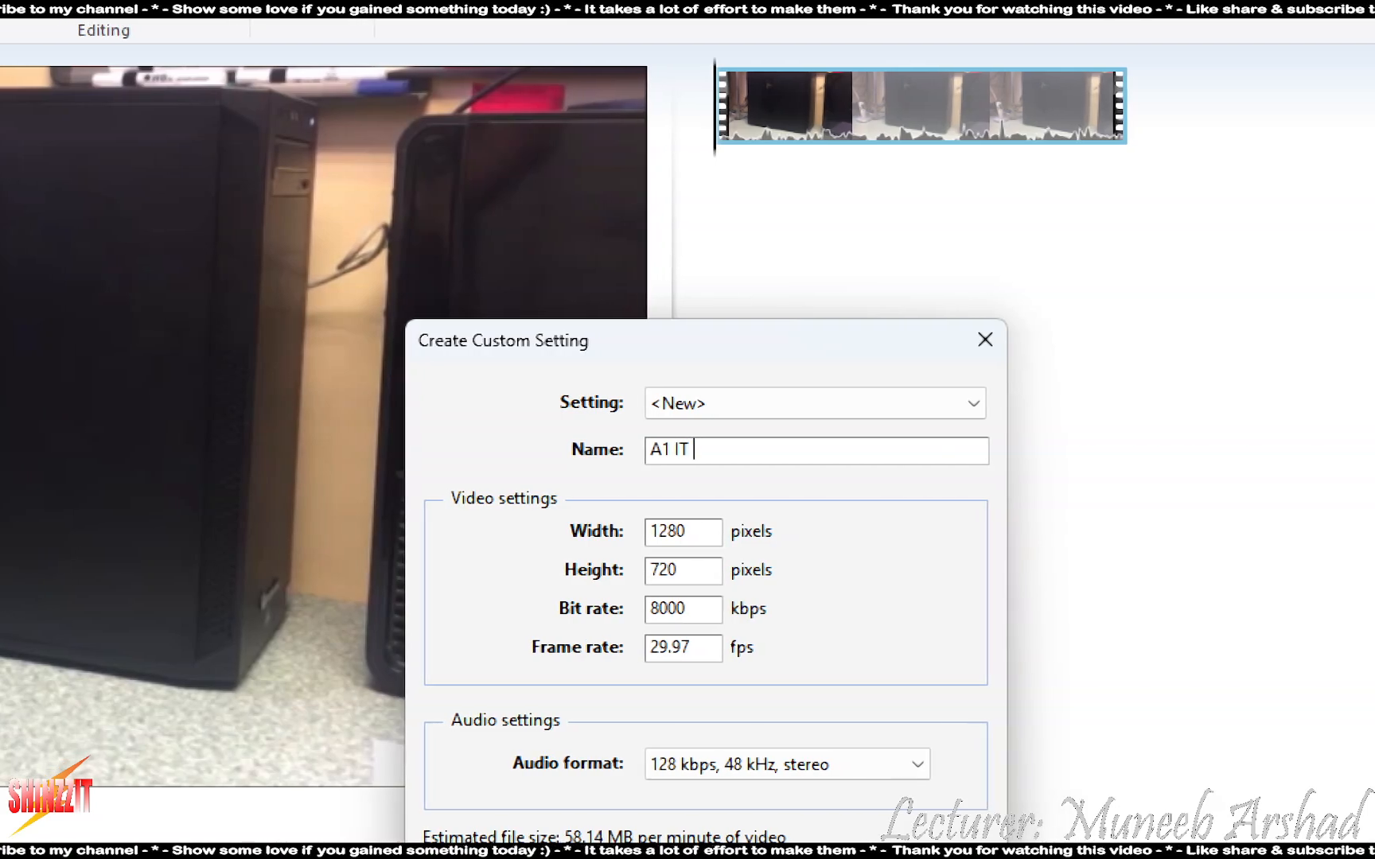
type("14C")
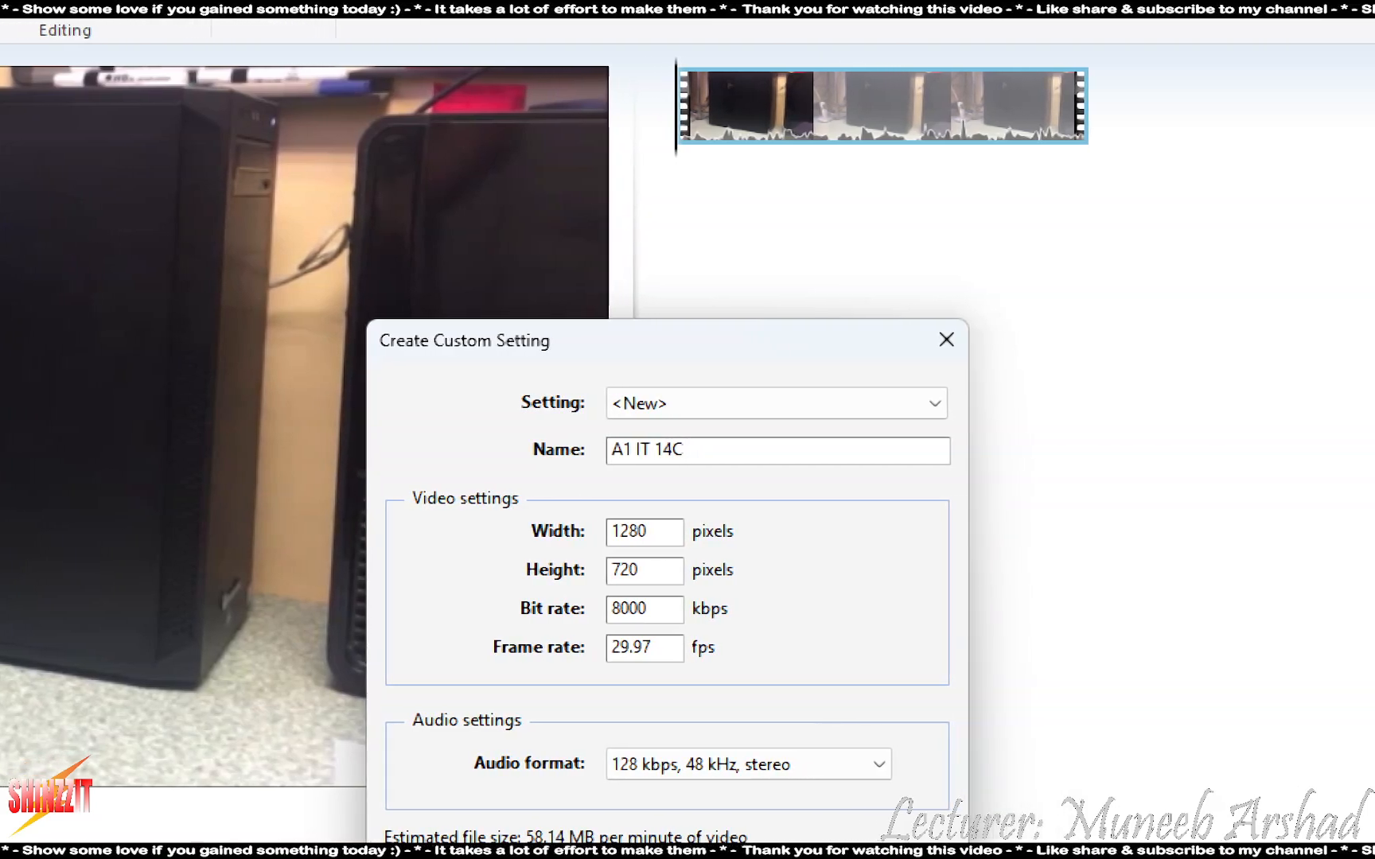
type(" CUSTOM")
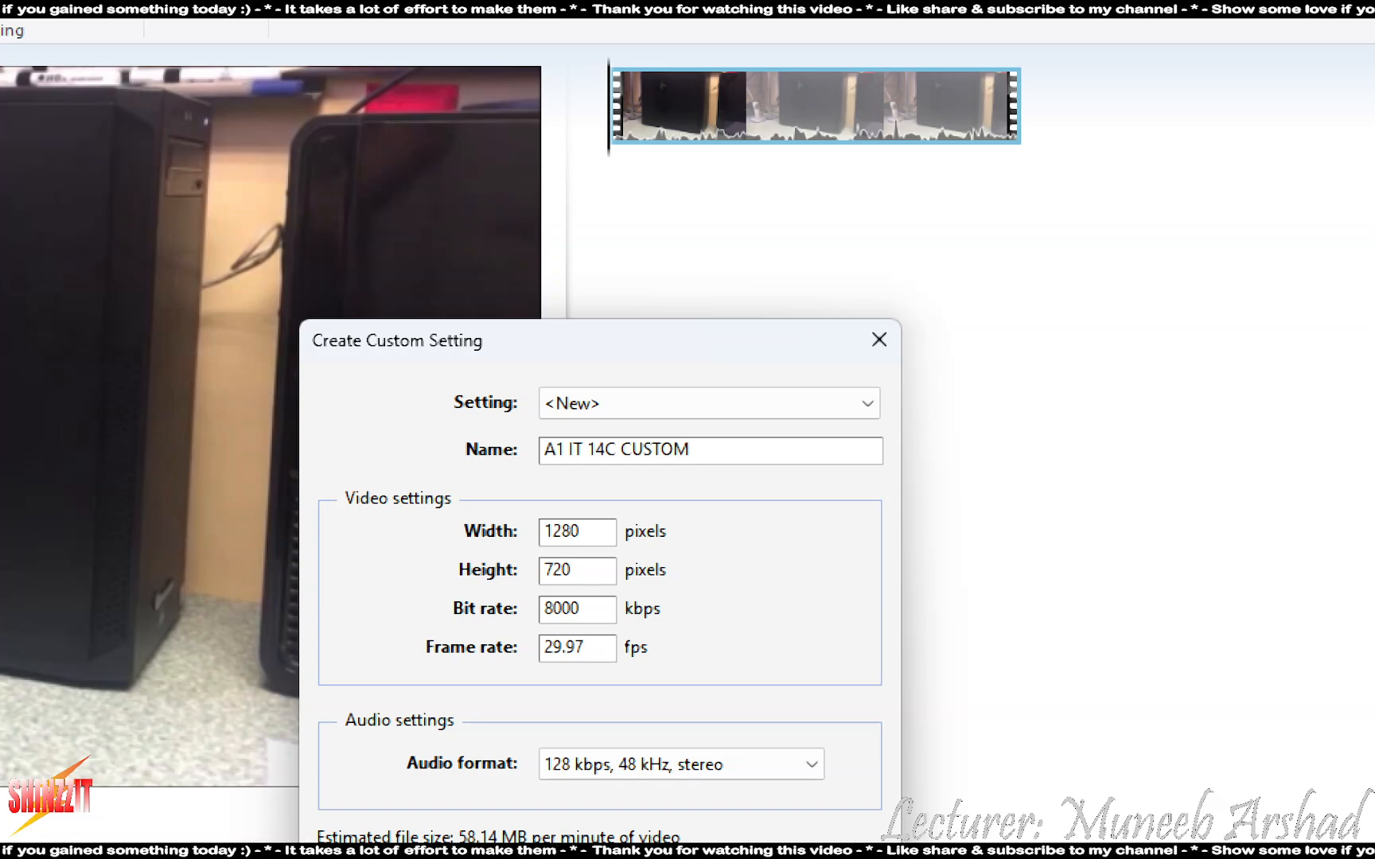
type(" SETTING")
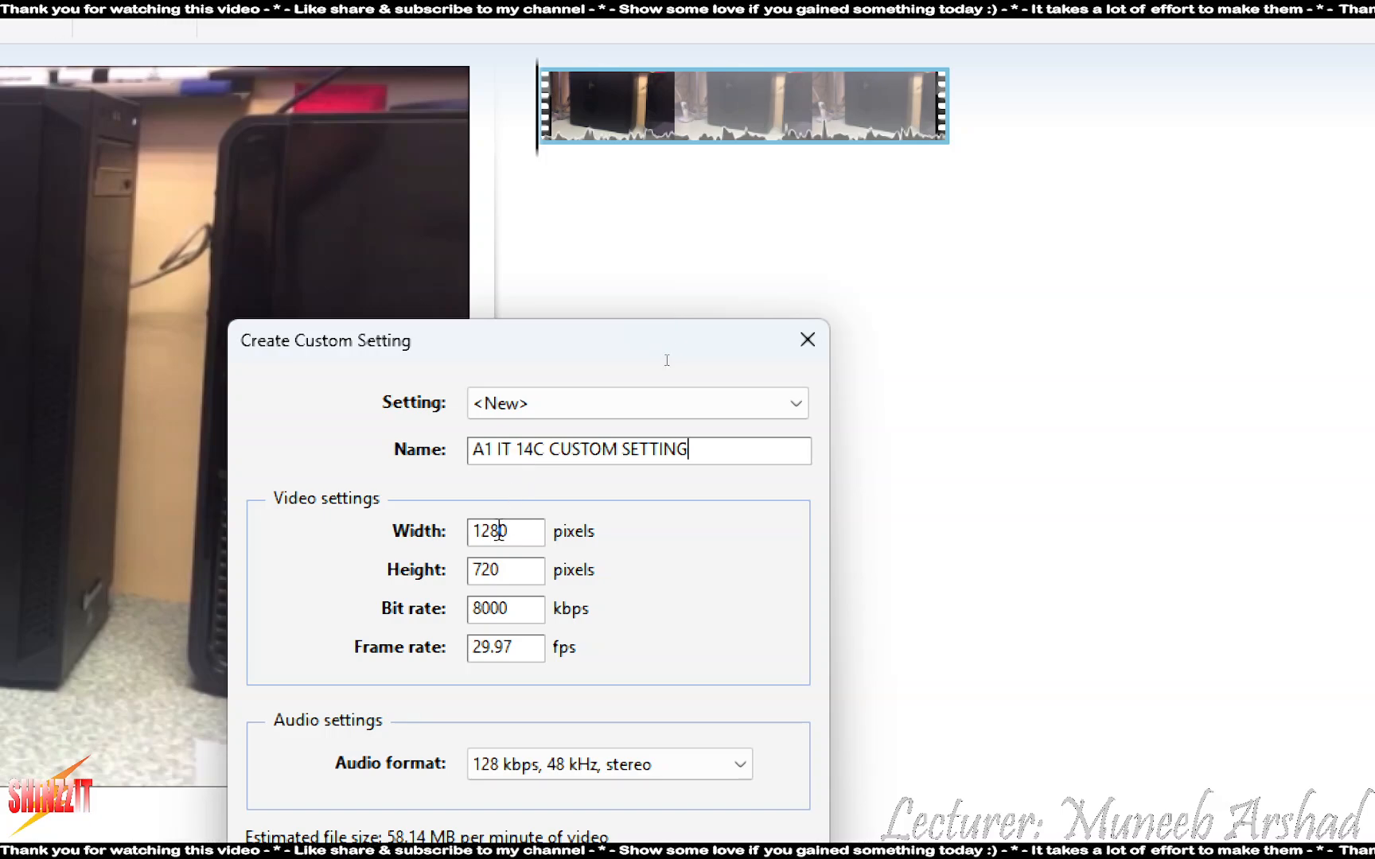
left_click_drag(527, 534, 451, 534)
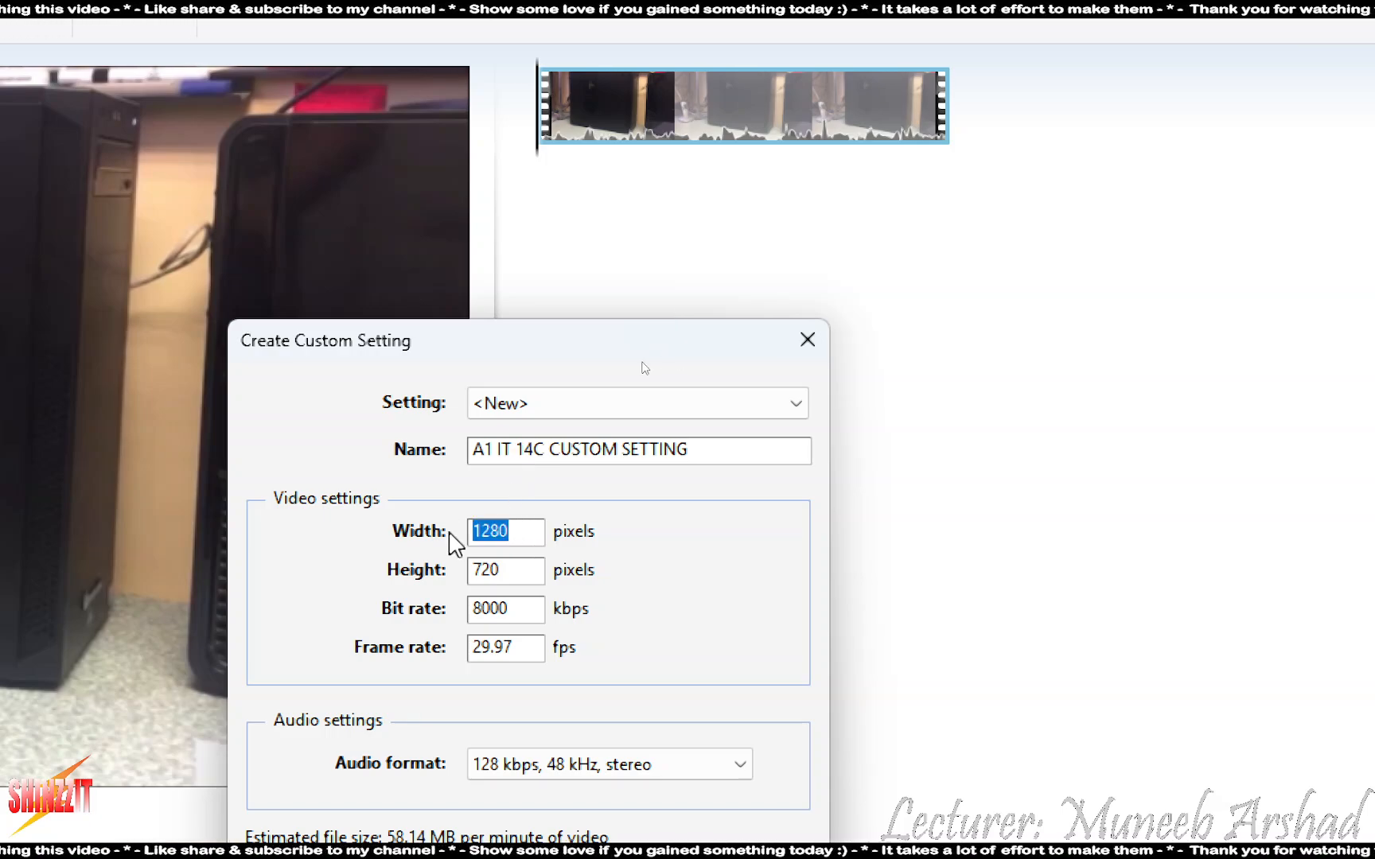
type("1024")
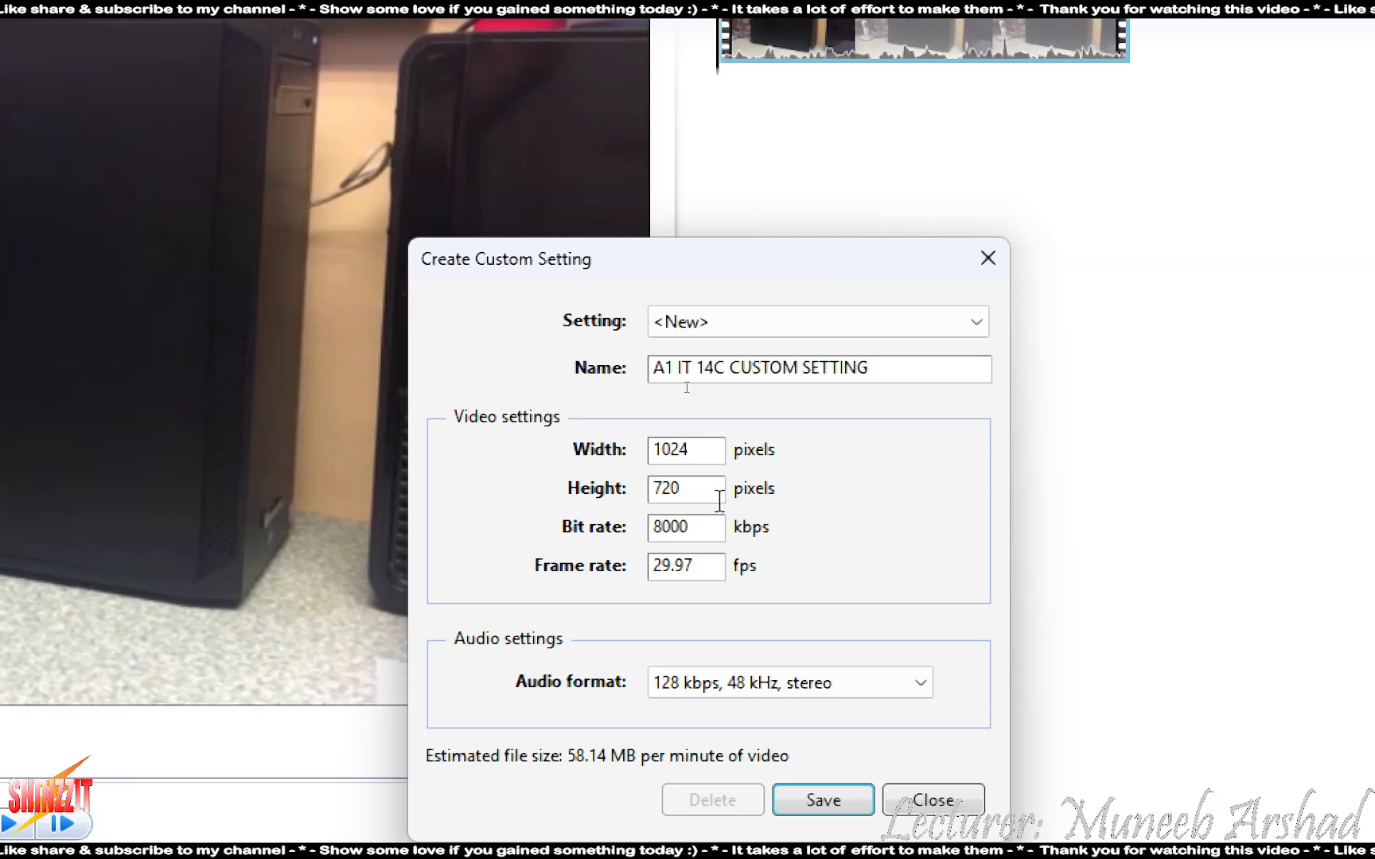
left_click_drag(719, 499, 568, 487)
type("7")
key("BackSpace")
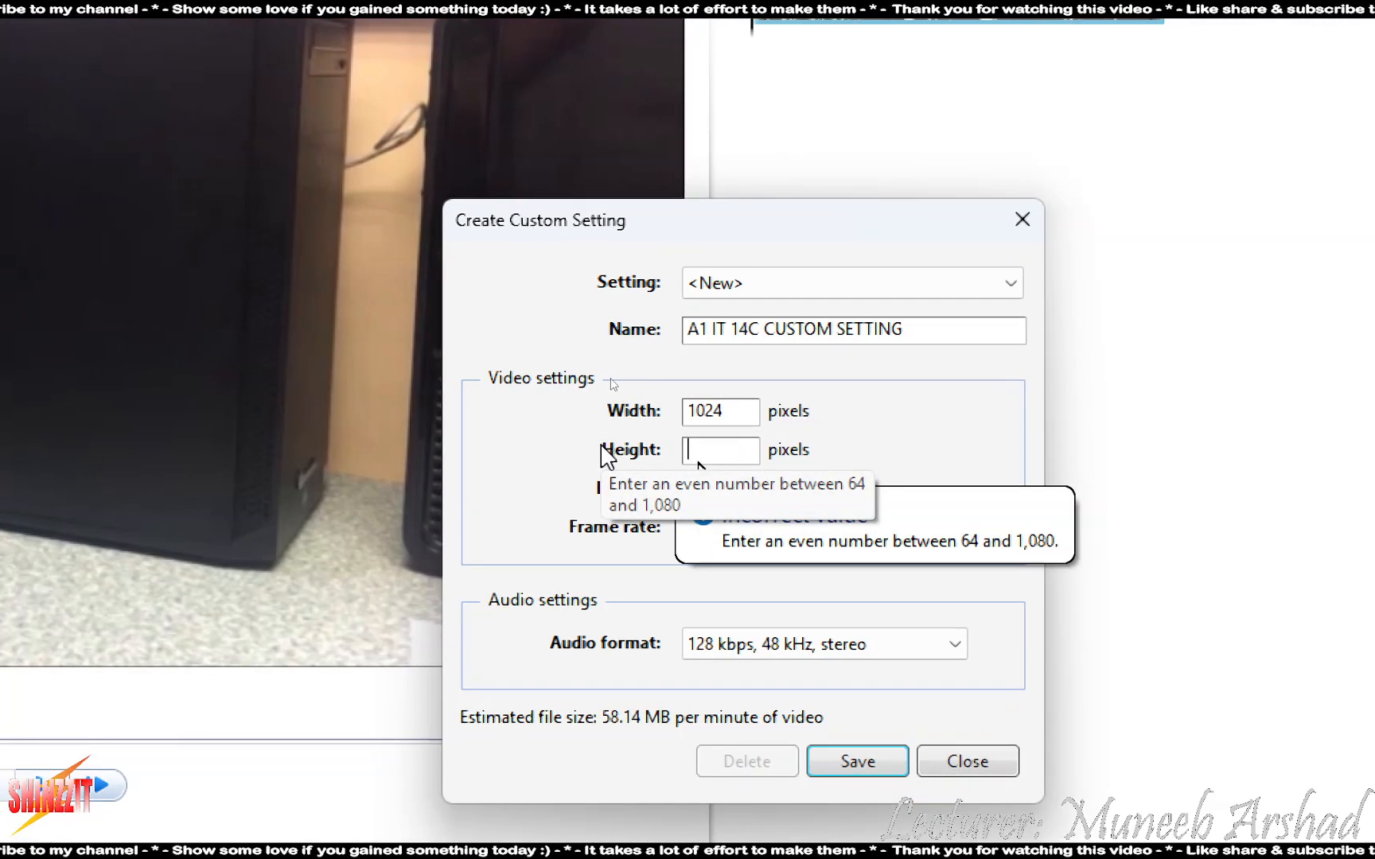
type("564")
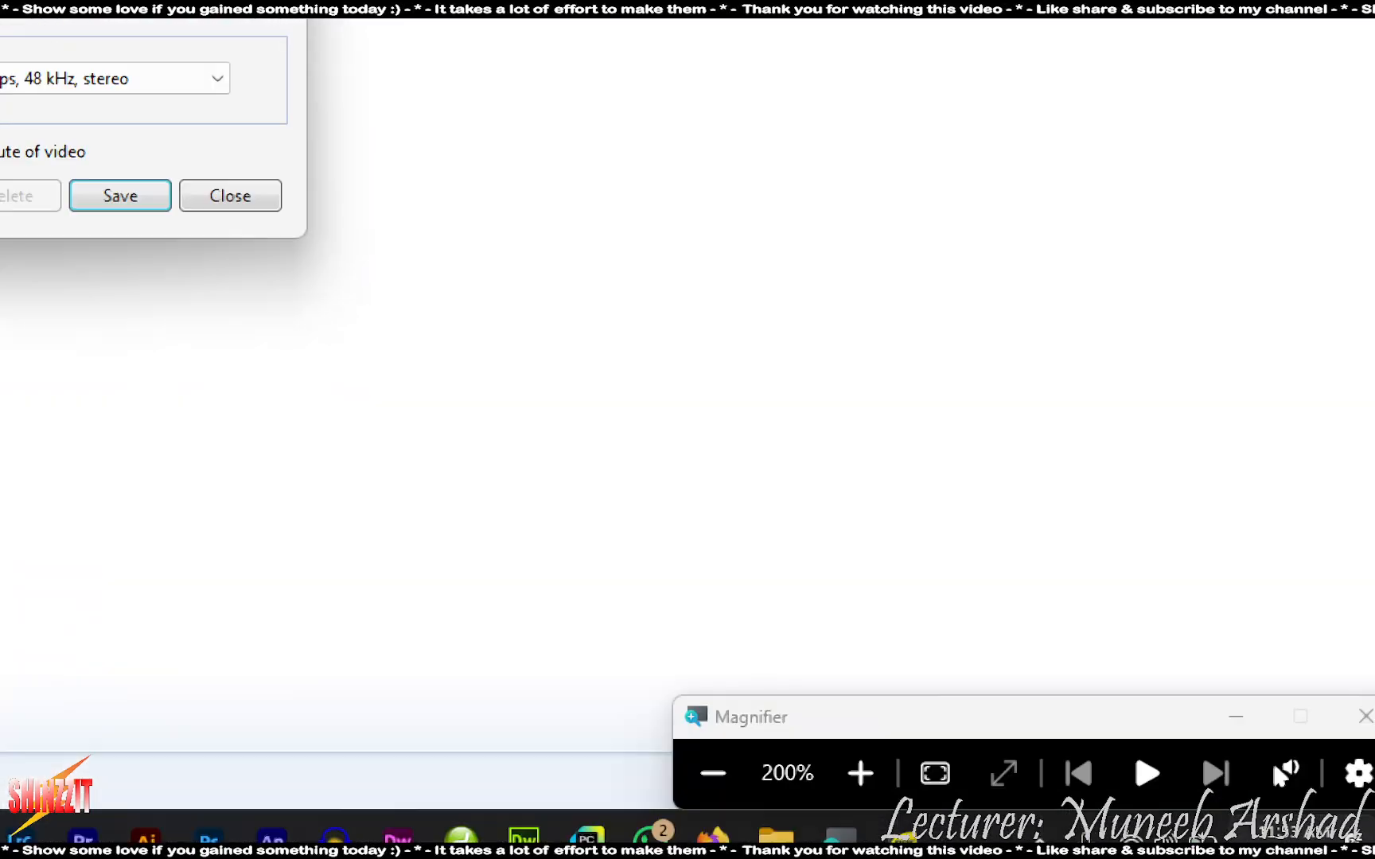
left_click(713, 774)
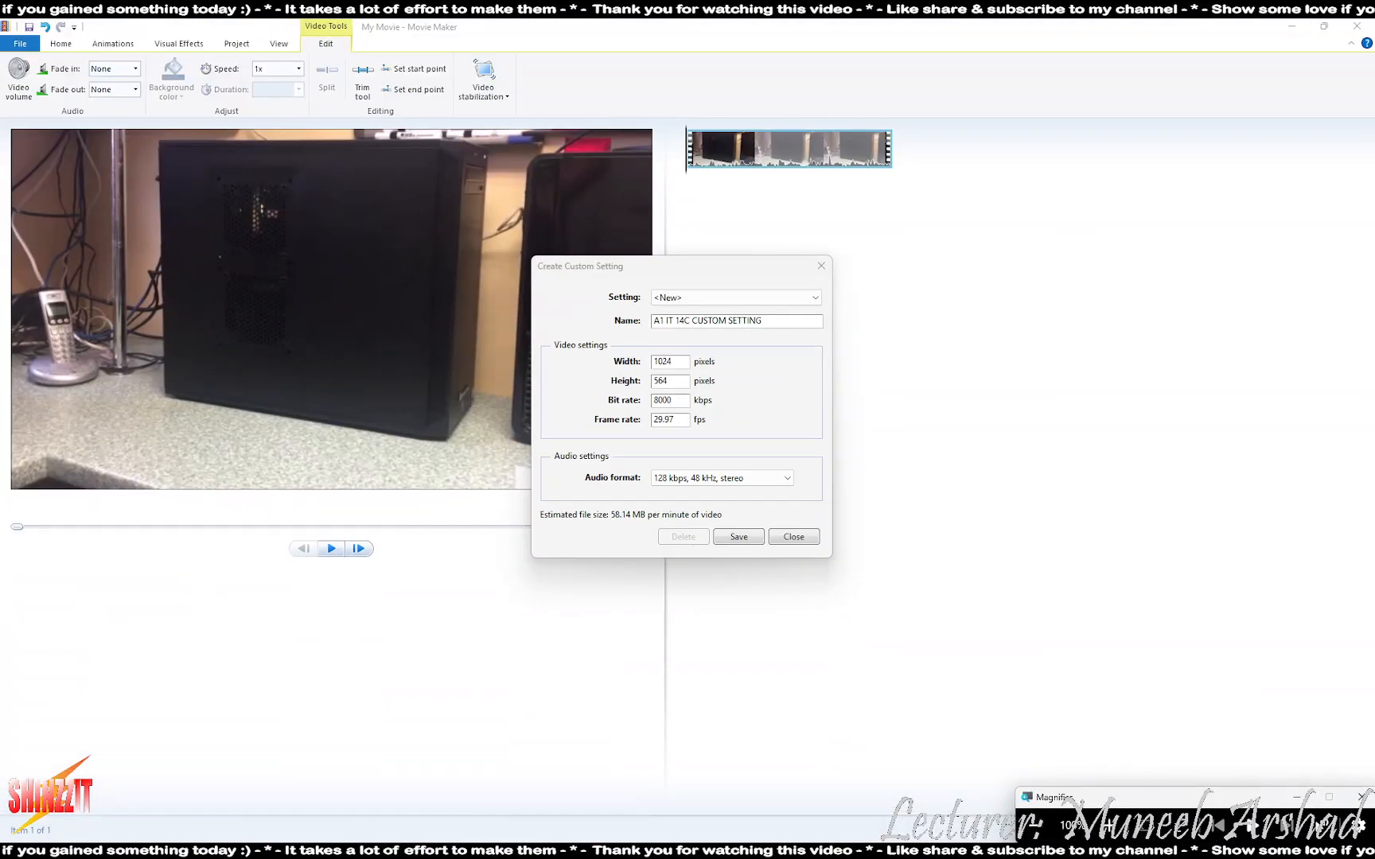
- Check the exam instructions PDF, then return to Movie Maker
key("alt+Tab")
key("alt+Tab")
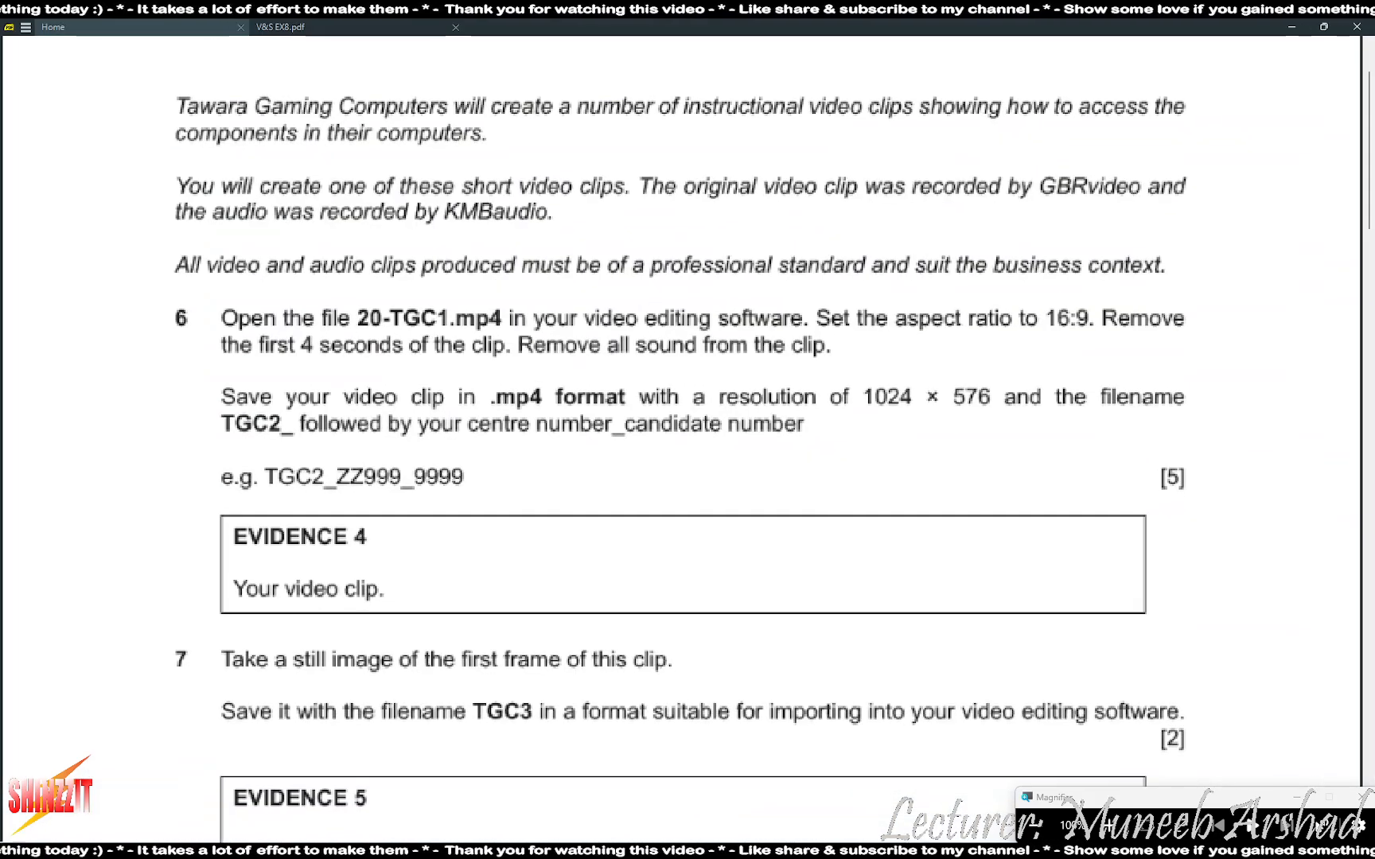
mouse_move(1067, 851)
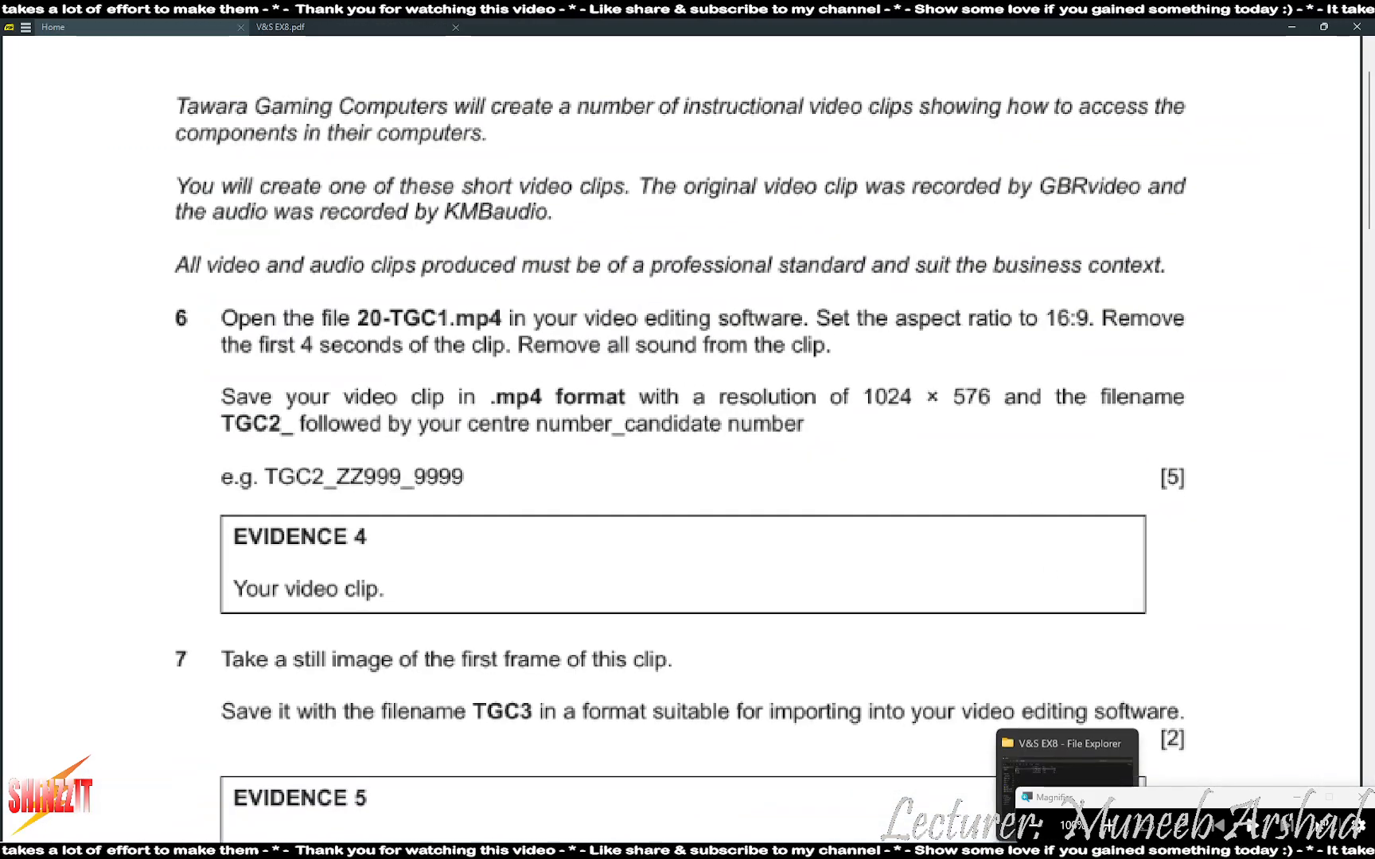
key("alt+Tab")
- Change the custom setting's height from 564 to 576 pixels
left_click(1109, 826)
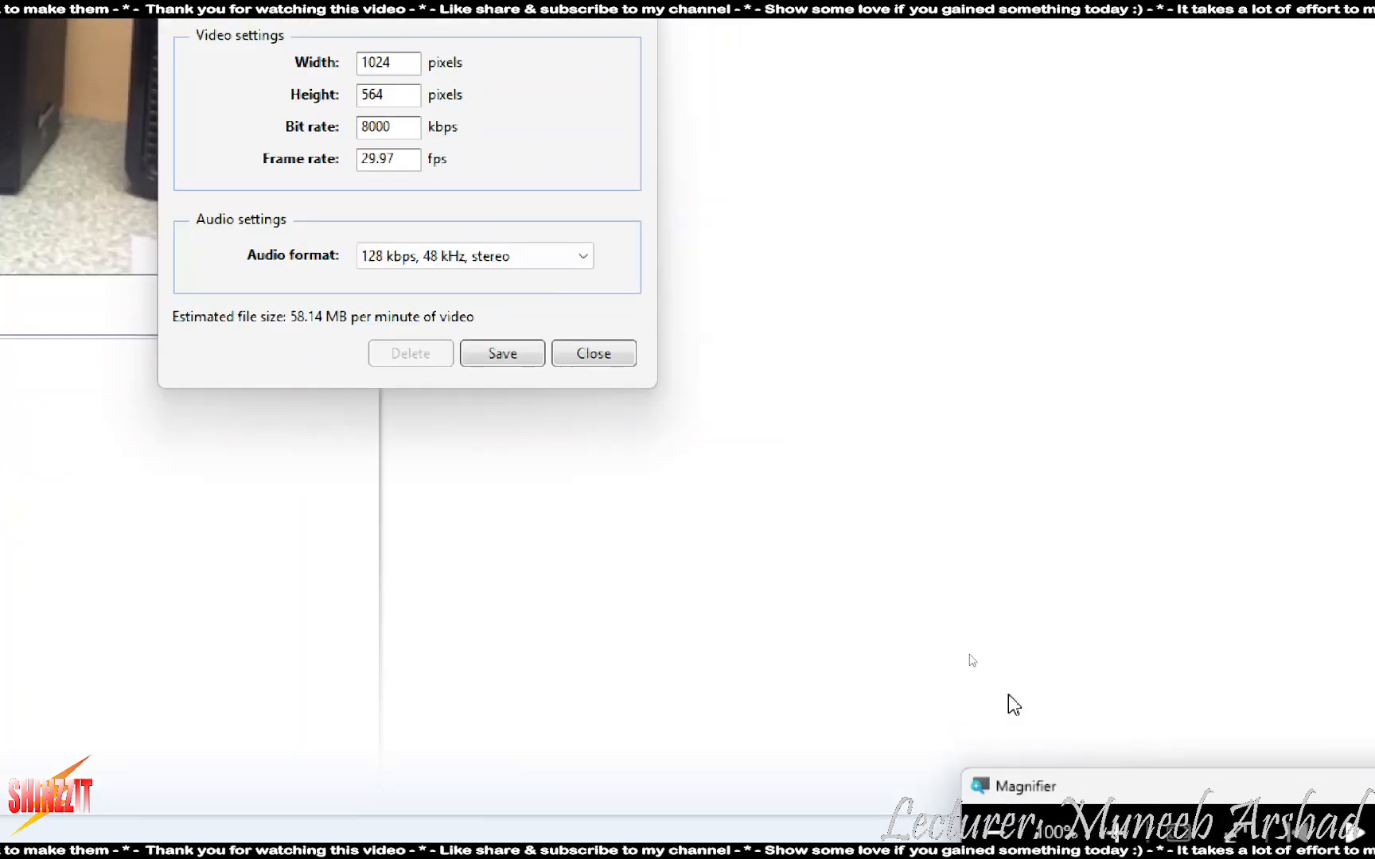
left_click_drag(699, 517, 541, 521)
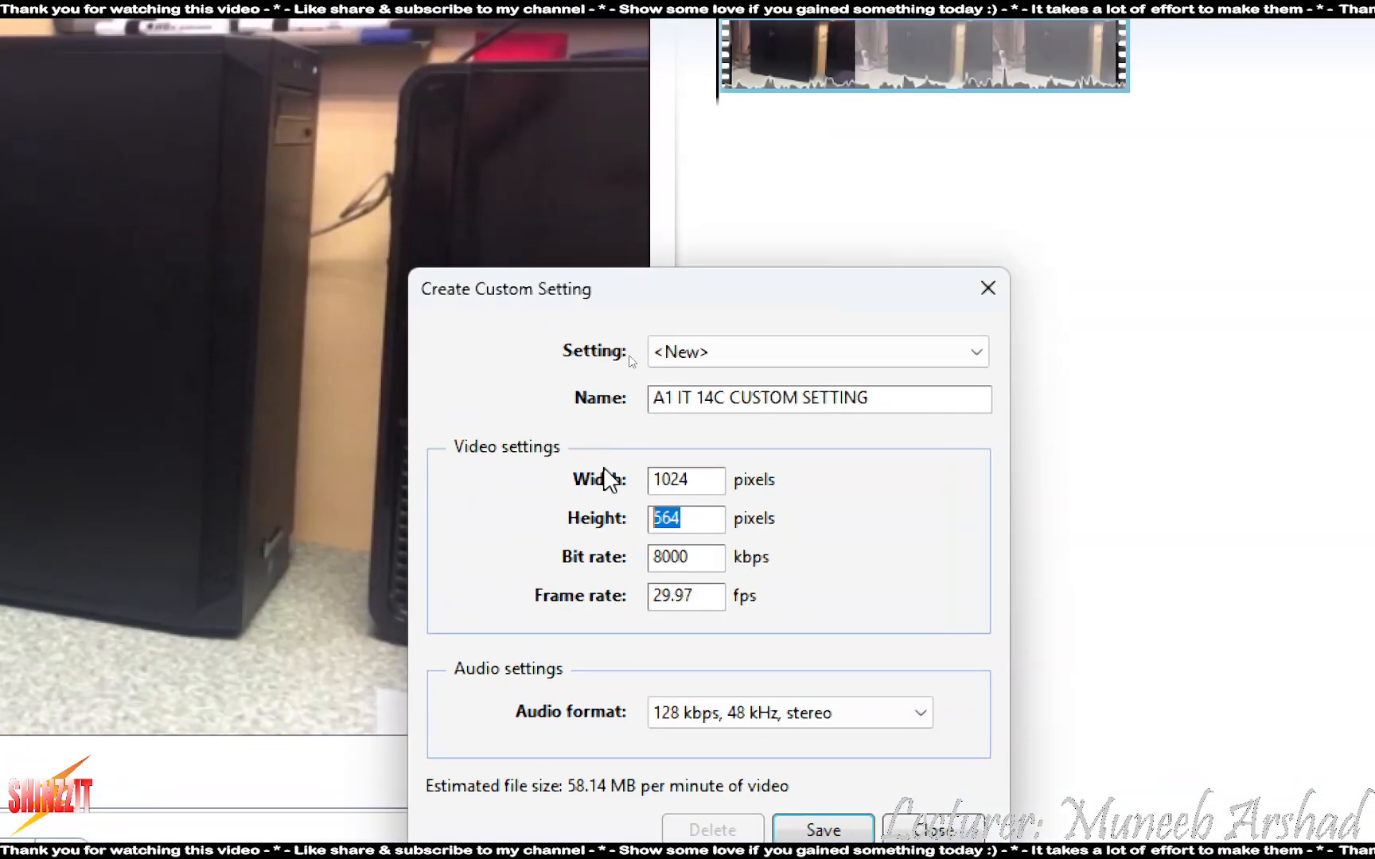
key("BackSpace")
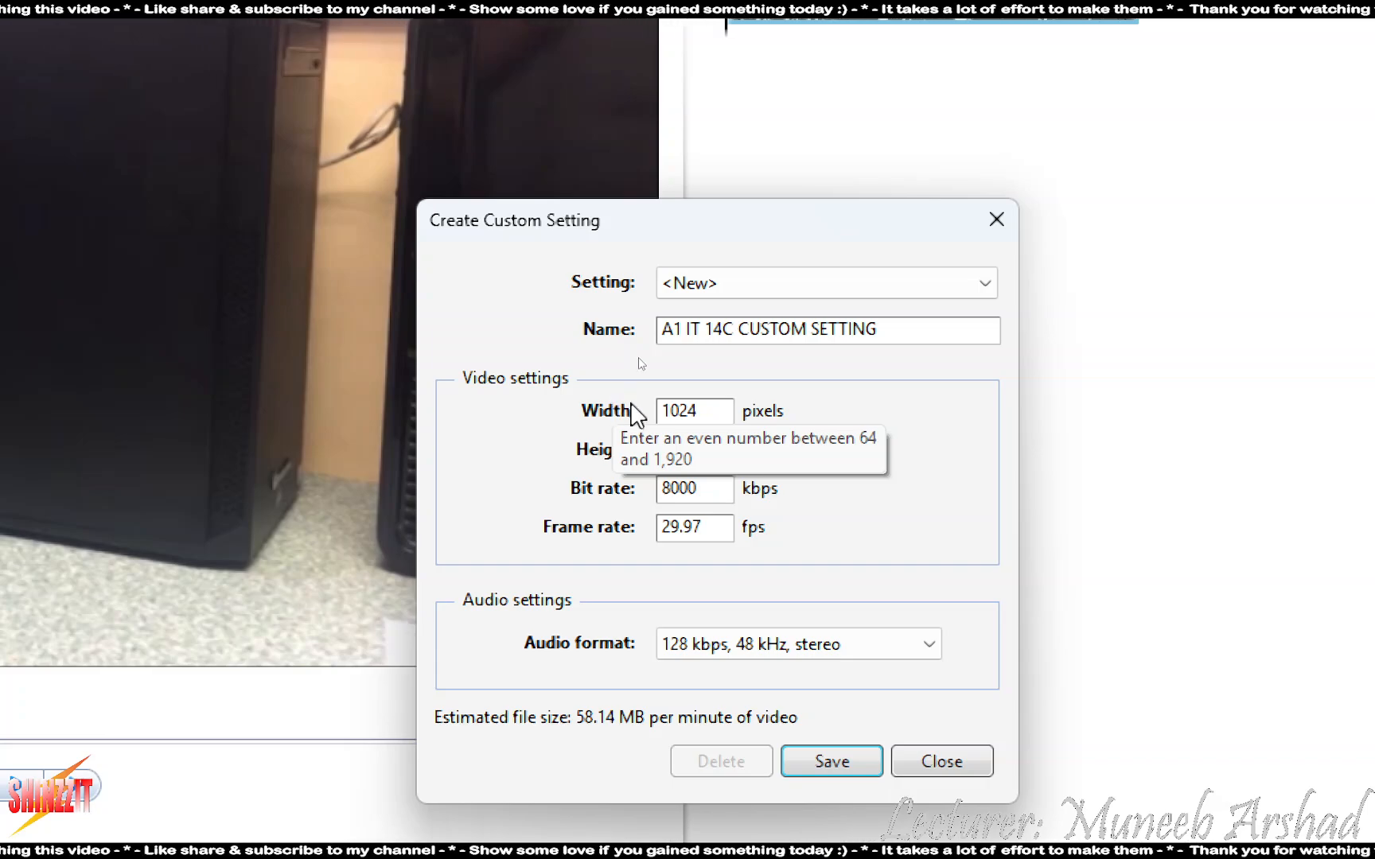
type("576")
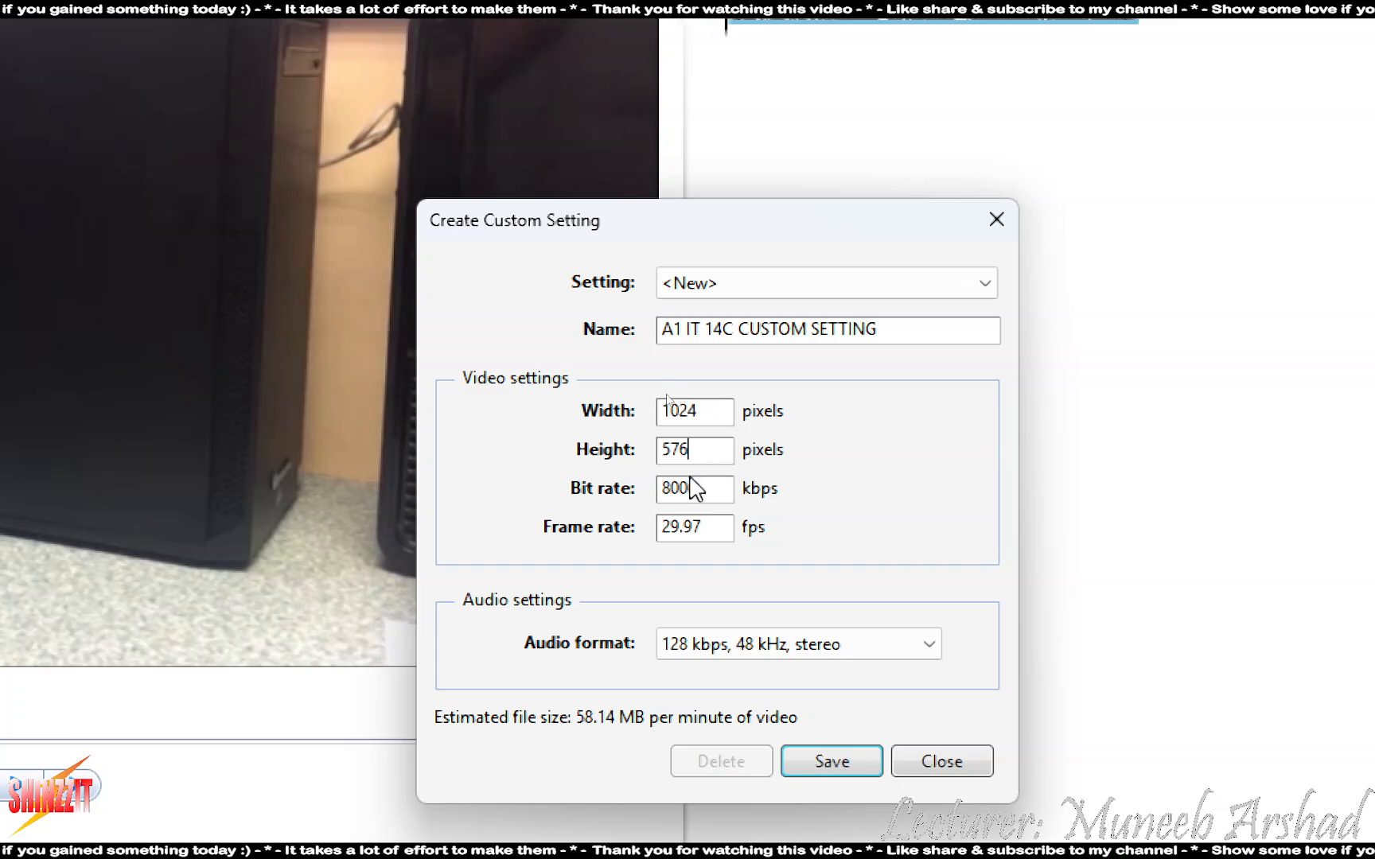
- Keep the audio format at 128 kbps, 48 kHz stereo and save the setting
left_click(927, 647)
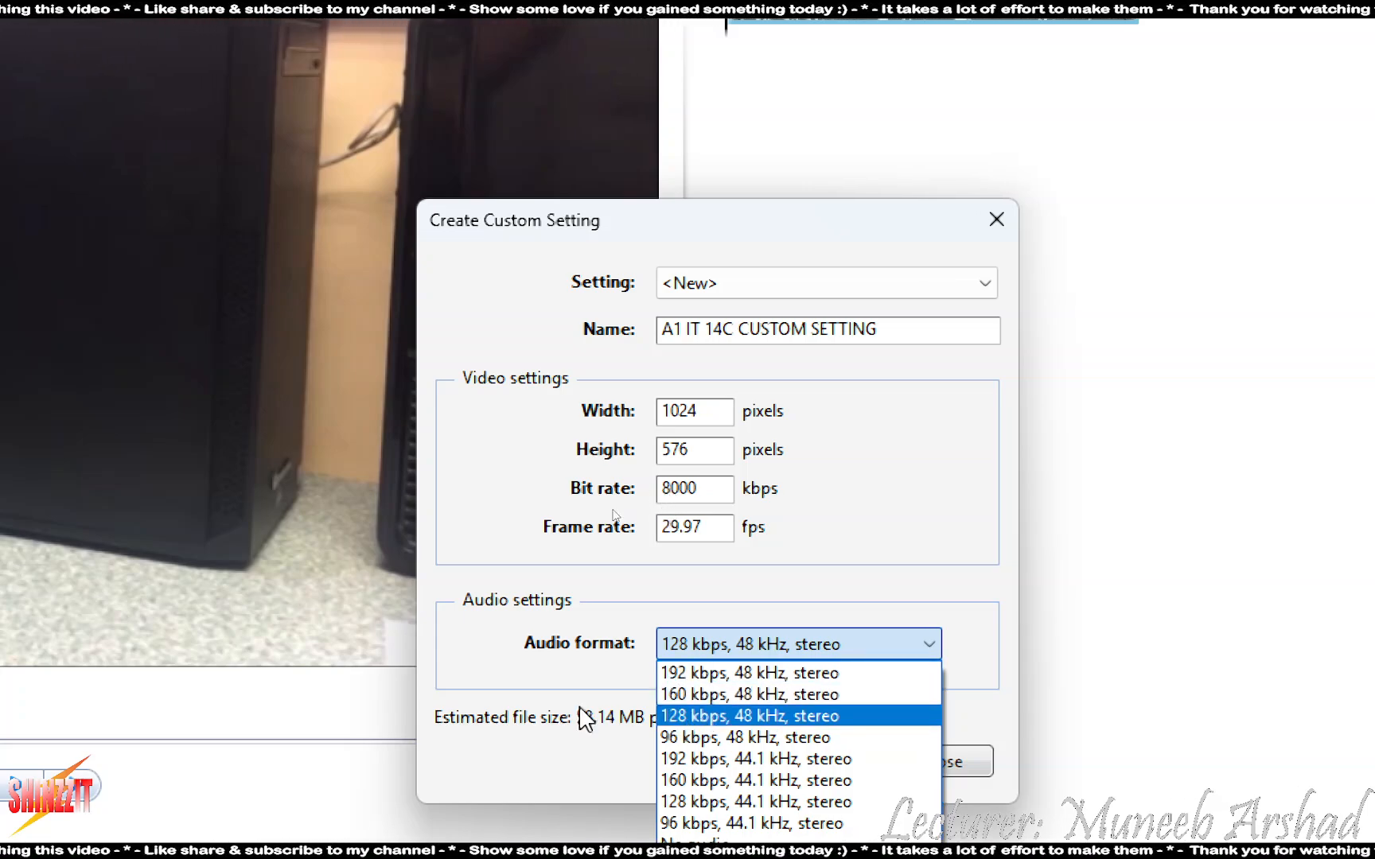
left_click(548, 620)
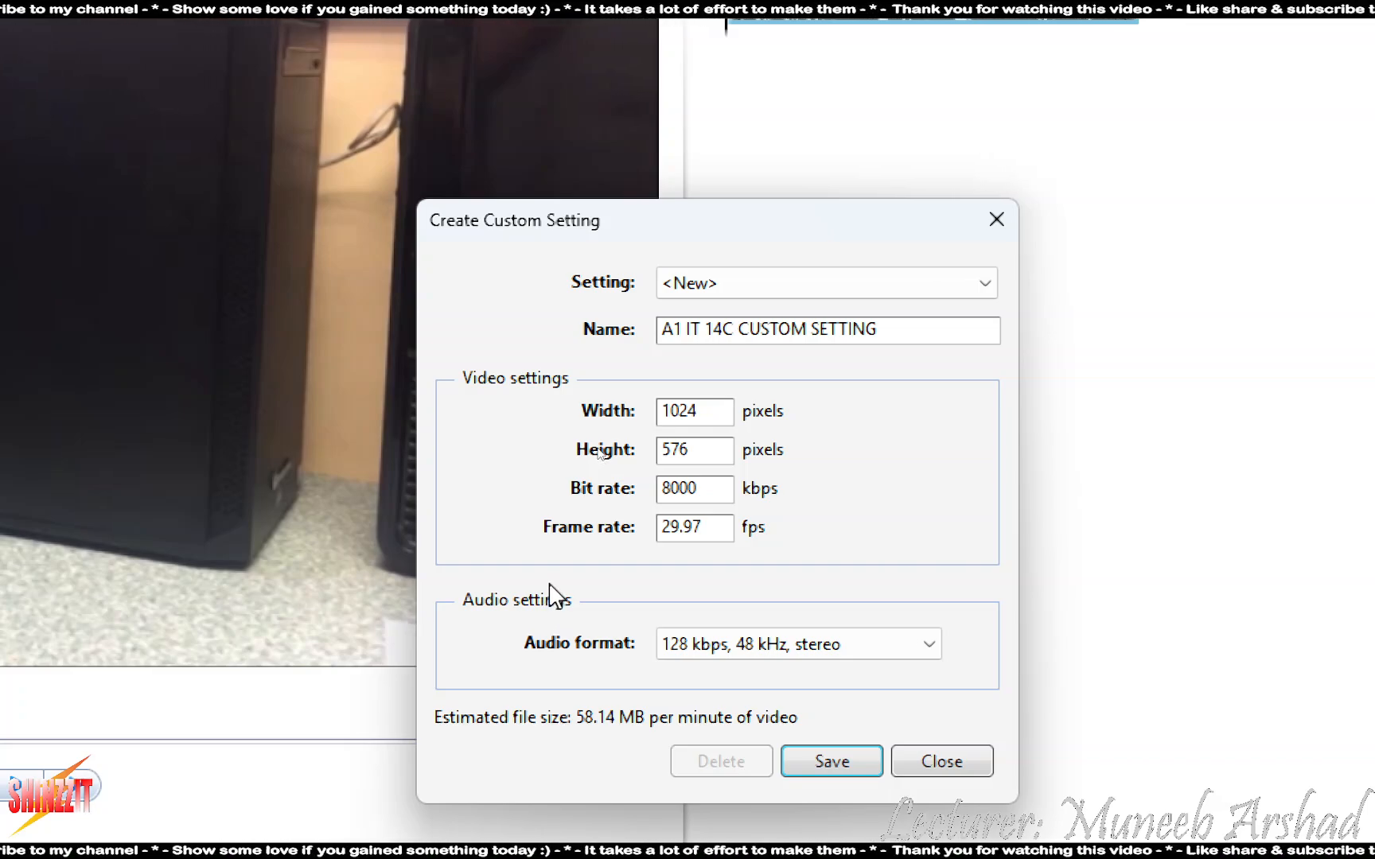
left_click(831, 763)
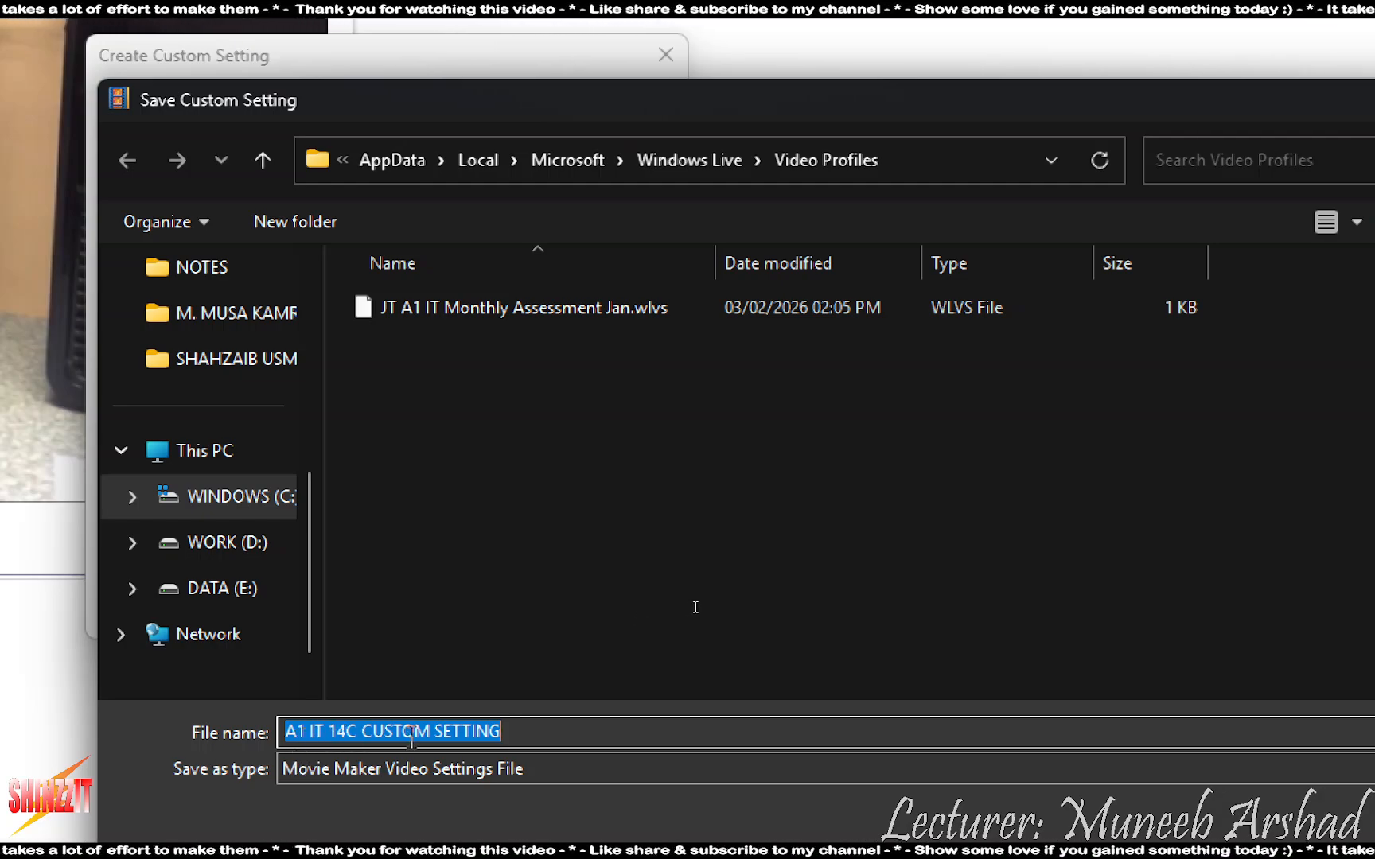
- Delete the old JT A1 IT Monthly Assessment Jan .wlvs file and save as 'A1 IT 14C CUSTOM SETTING'
left_click(549, 313)
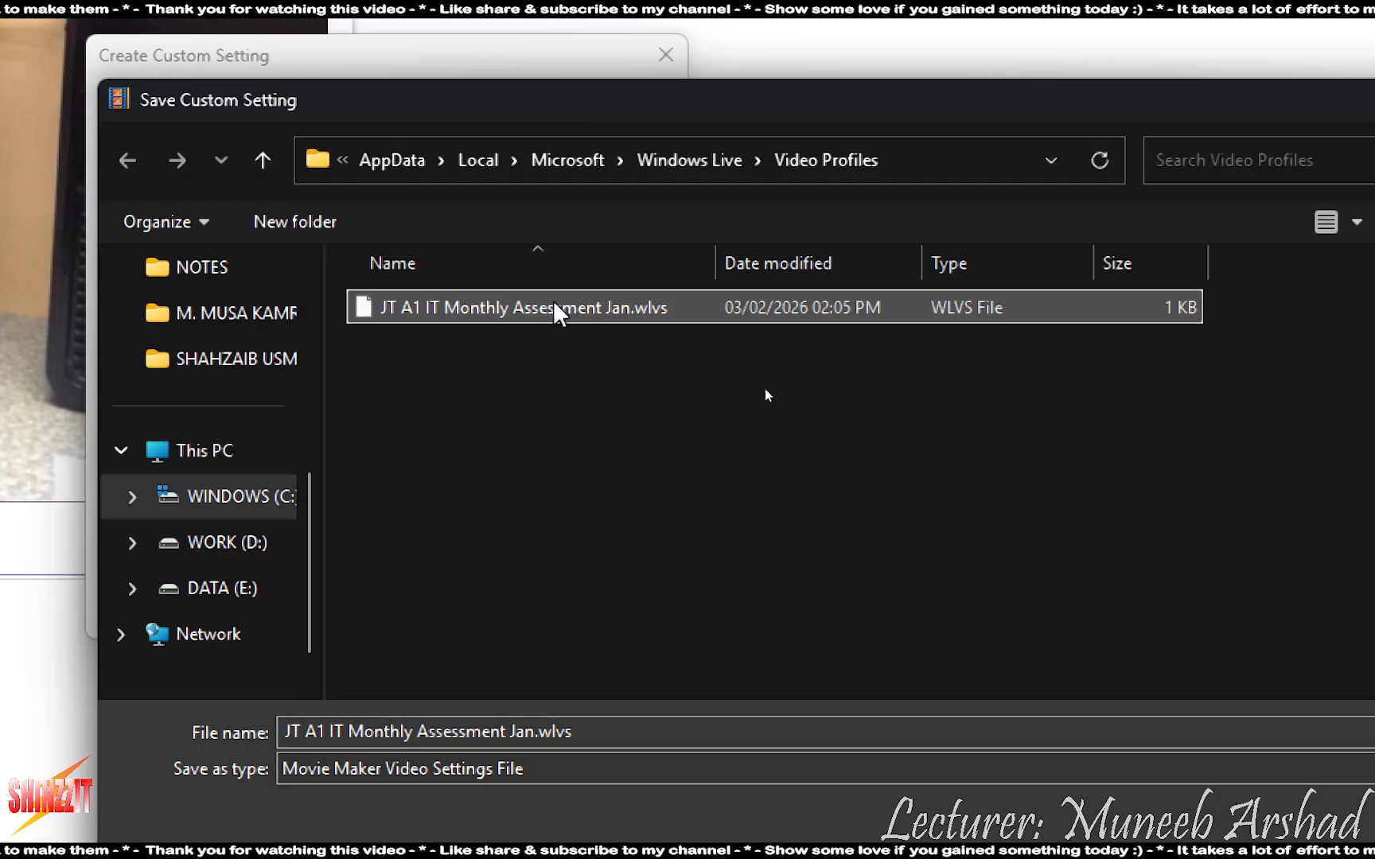
key("Delete")
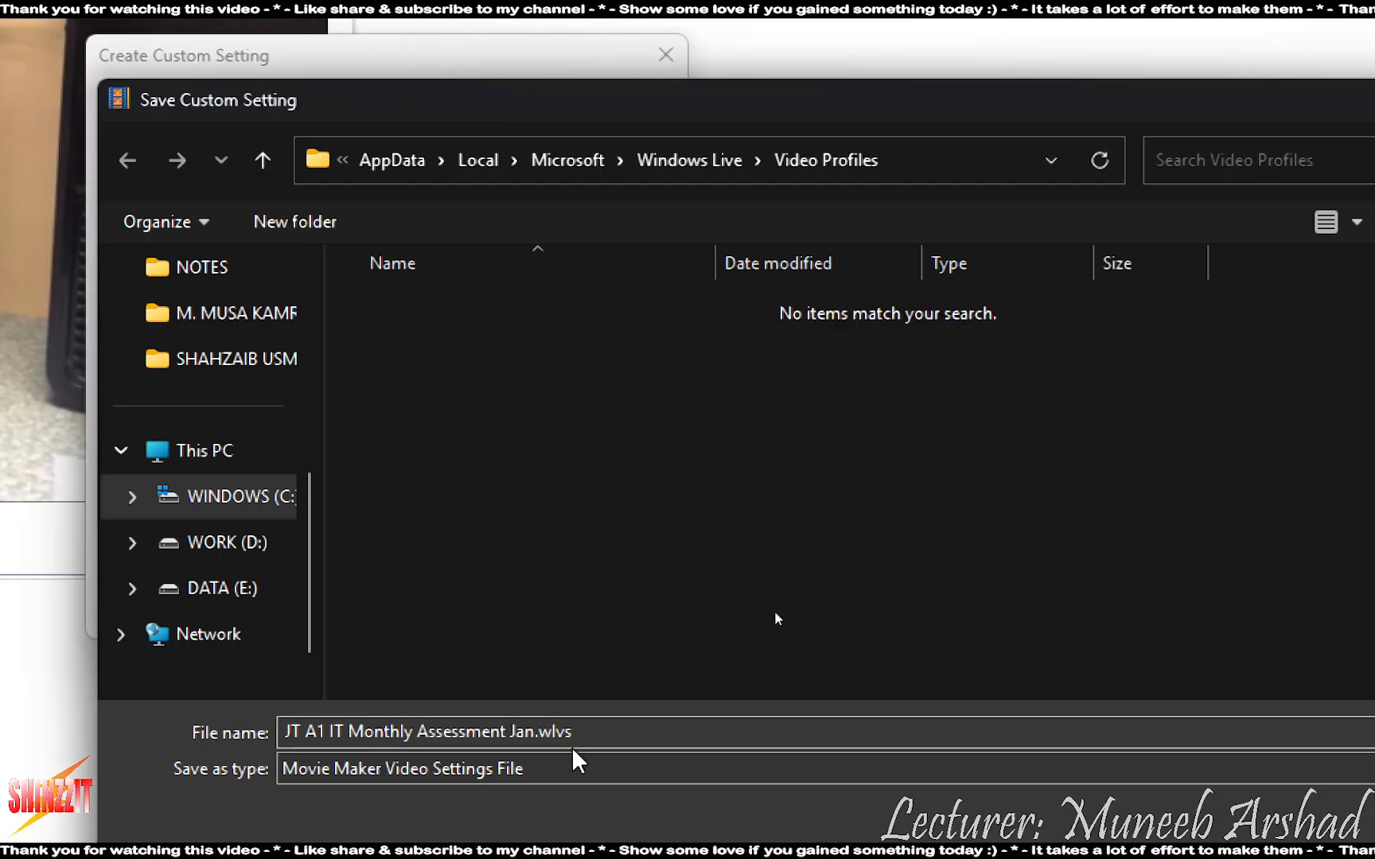
triple_click(623, 729)
type("A1 IT 14C CUSTOM SETTING")
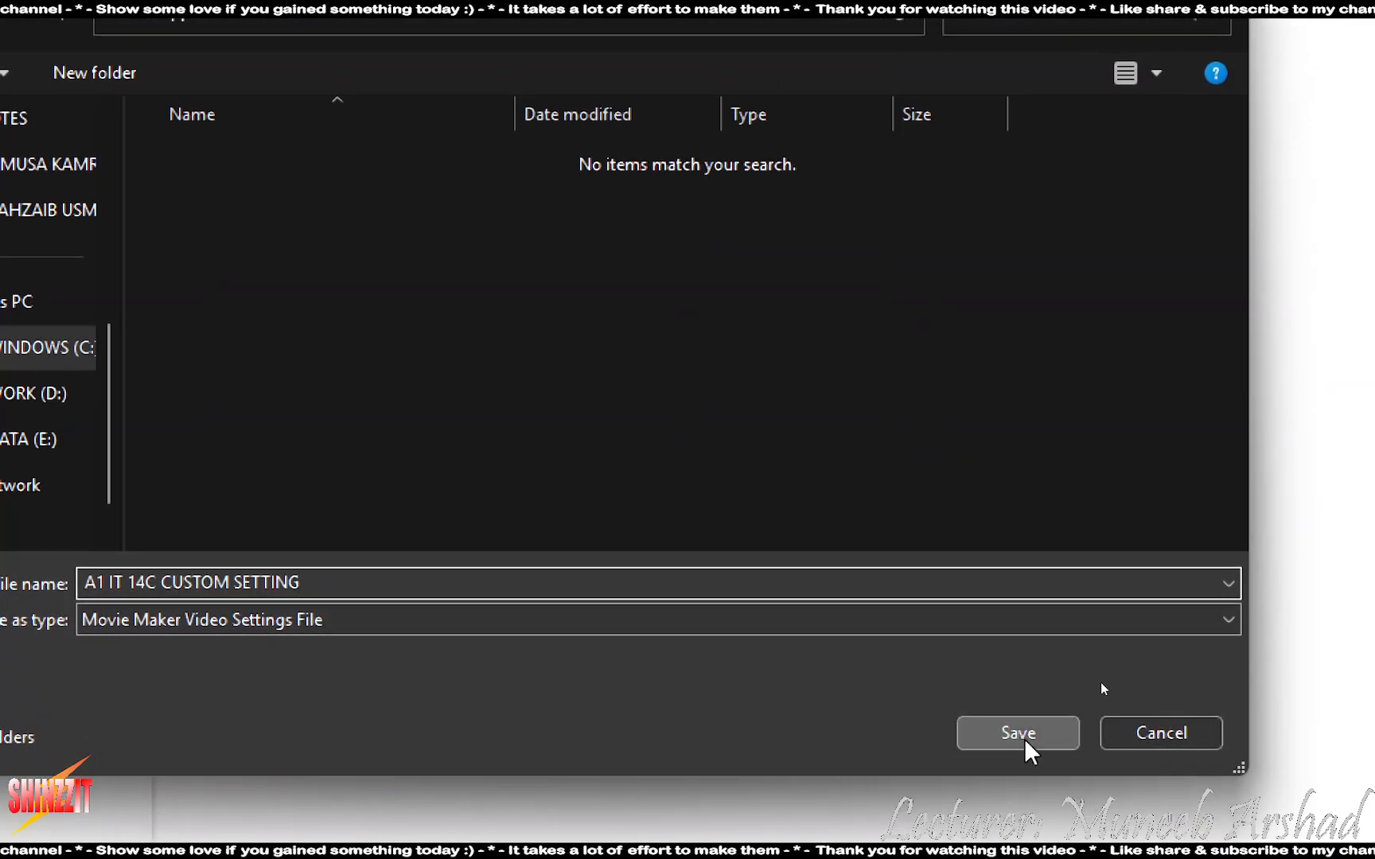
left_click(1024, 740)
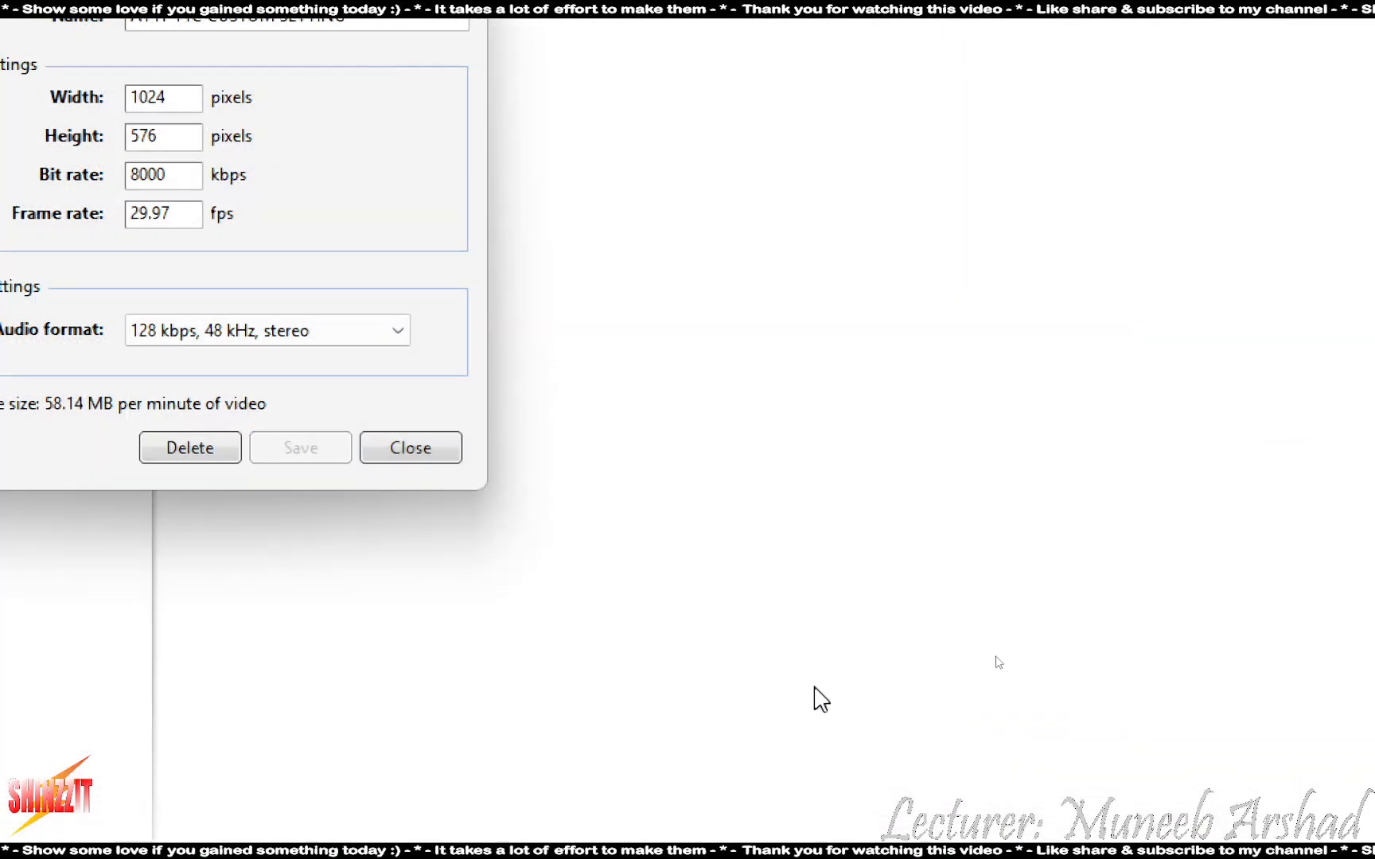
left_click(448, 460)
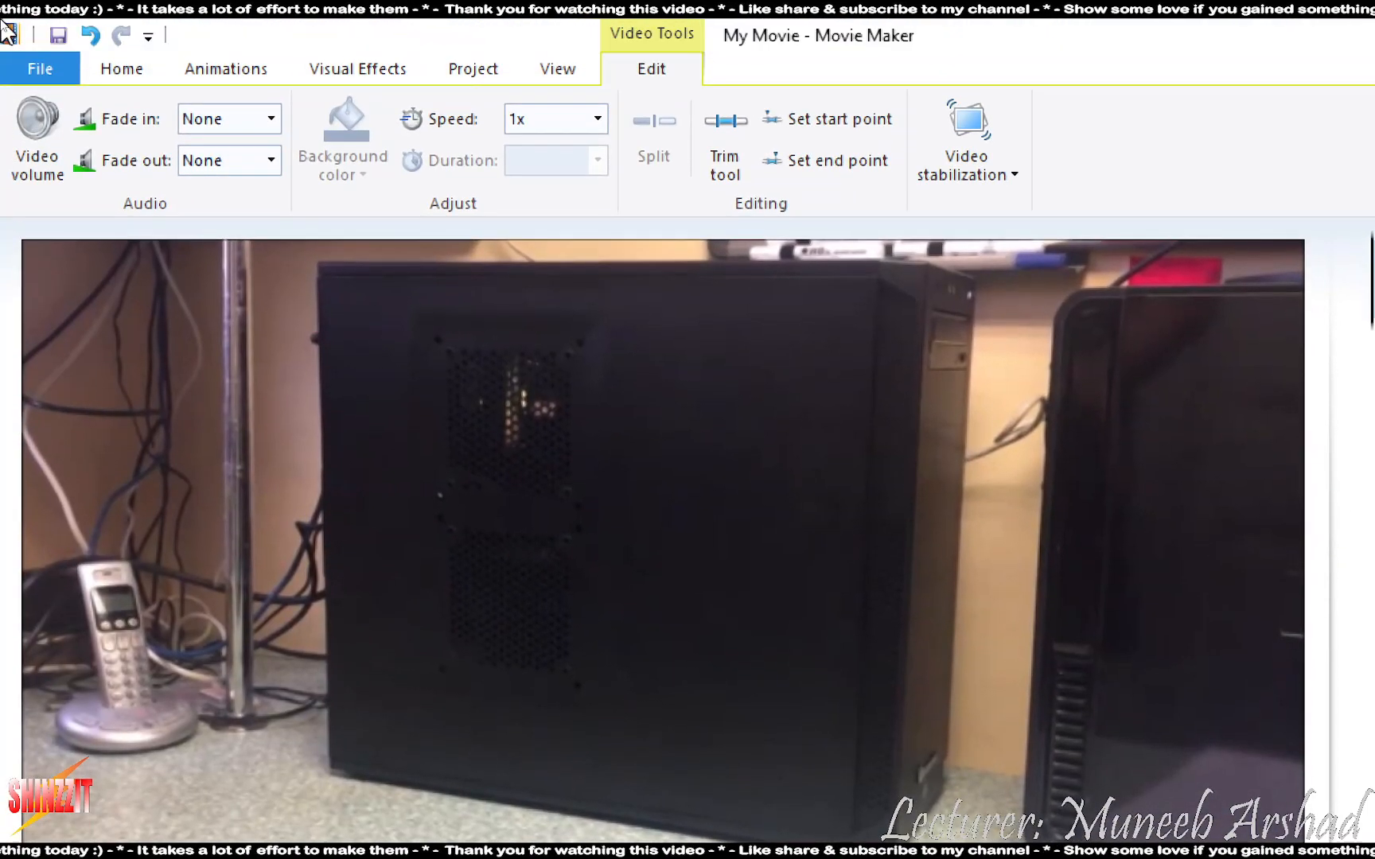
left_click(40, 69)
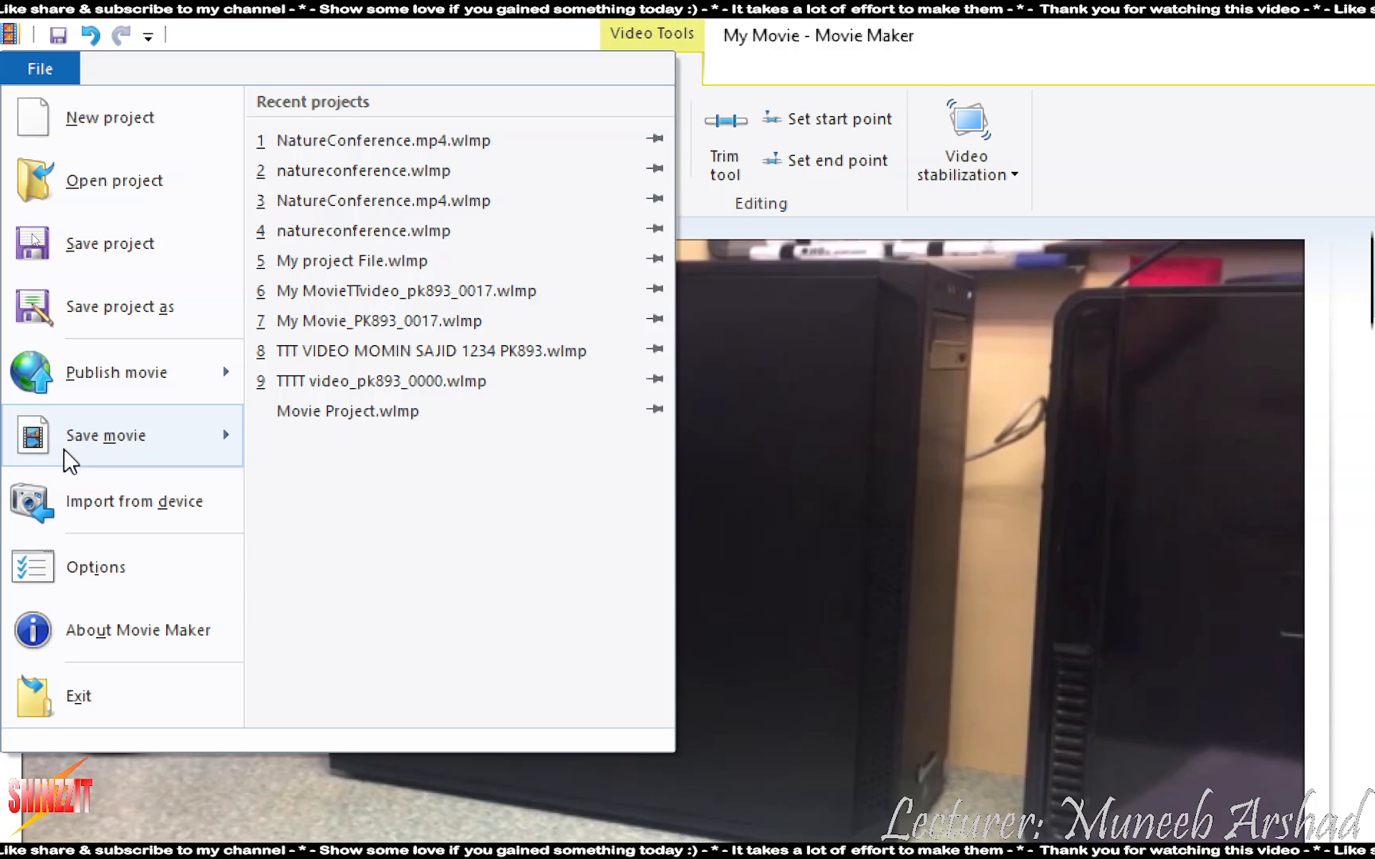
left_click(1189, 25)
left_click(30, 63)
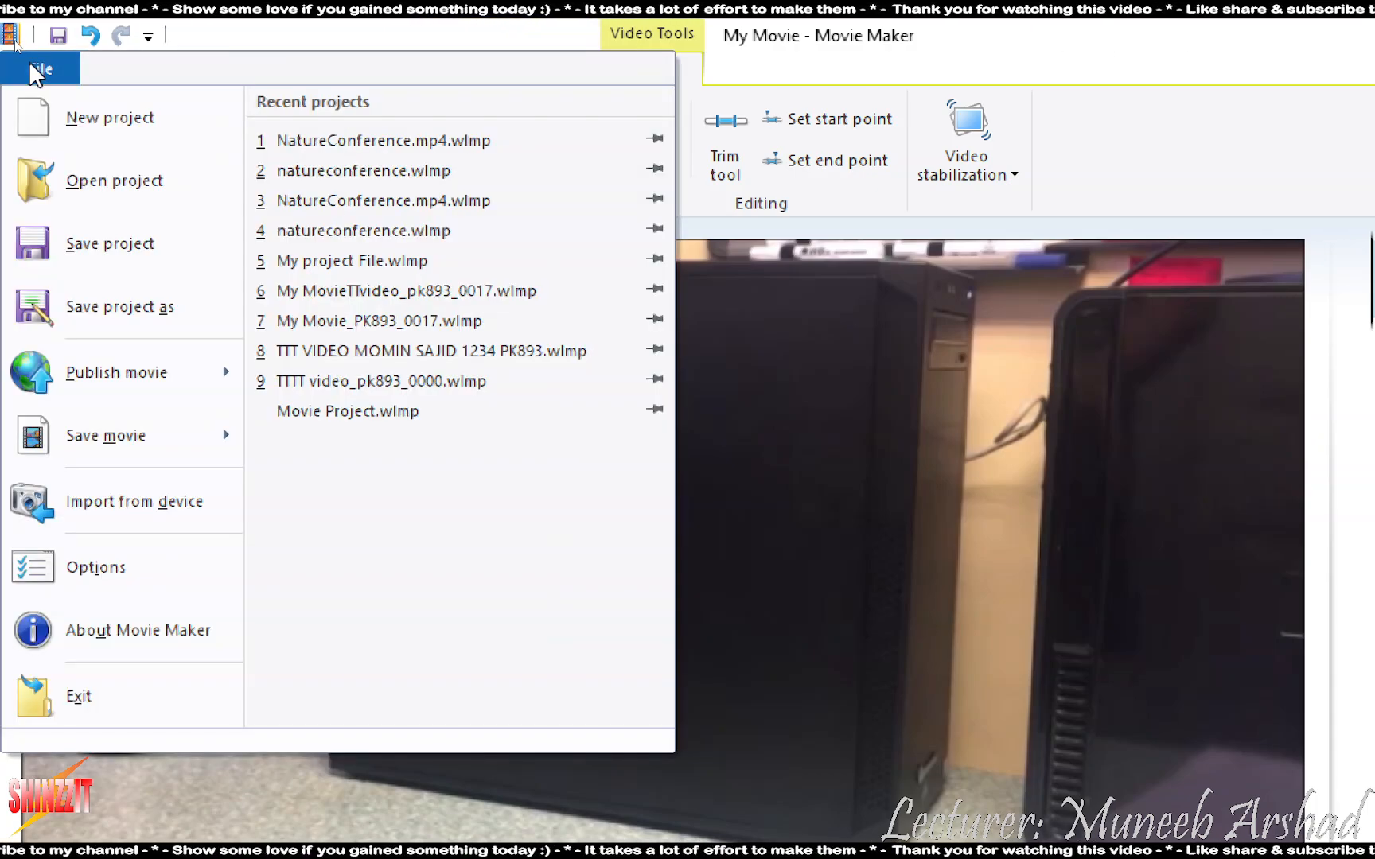
mouse_move(101, 454)
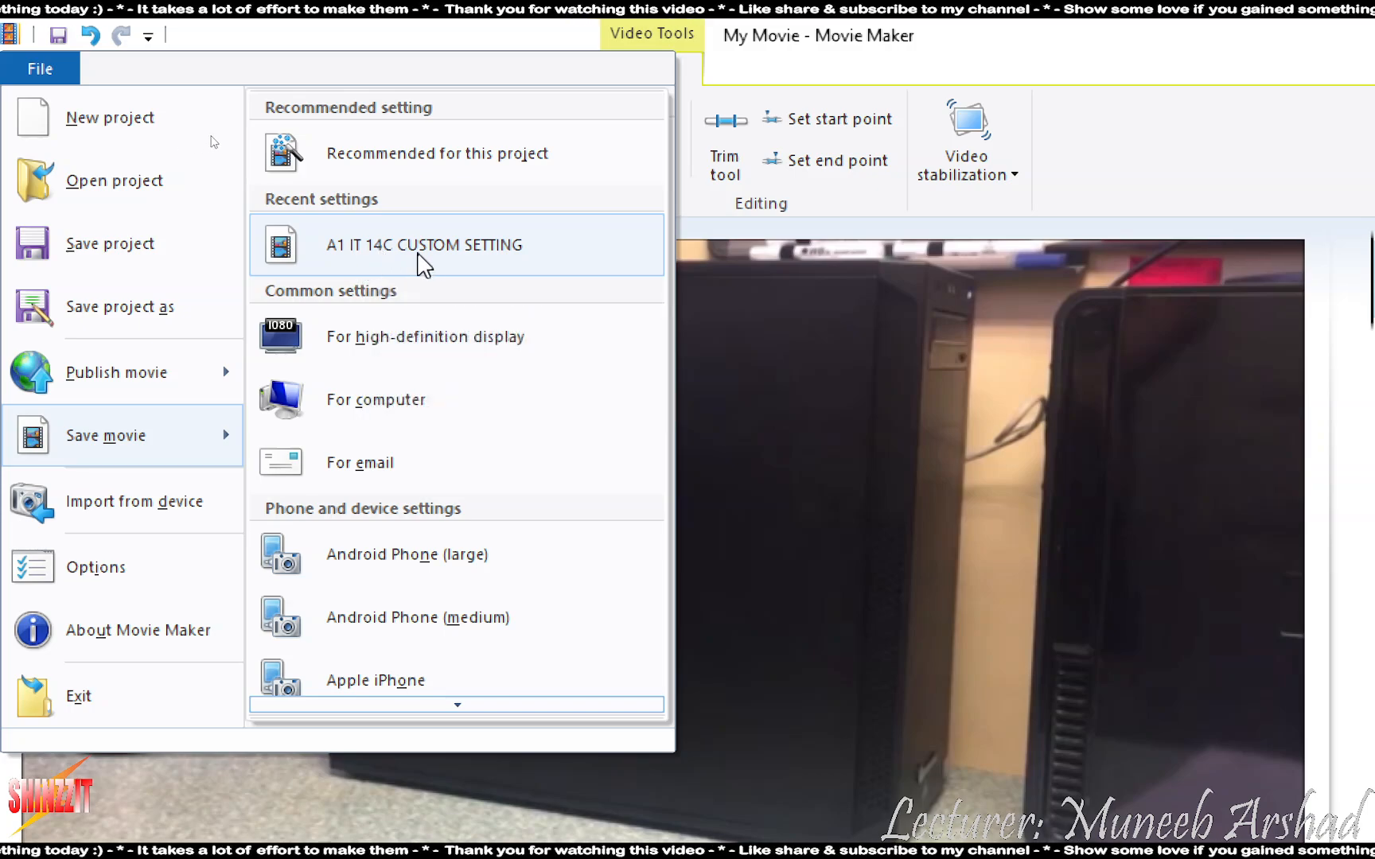
scroll(446, 485, "down", 3)
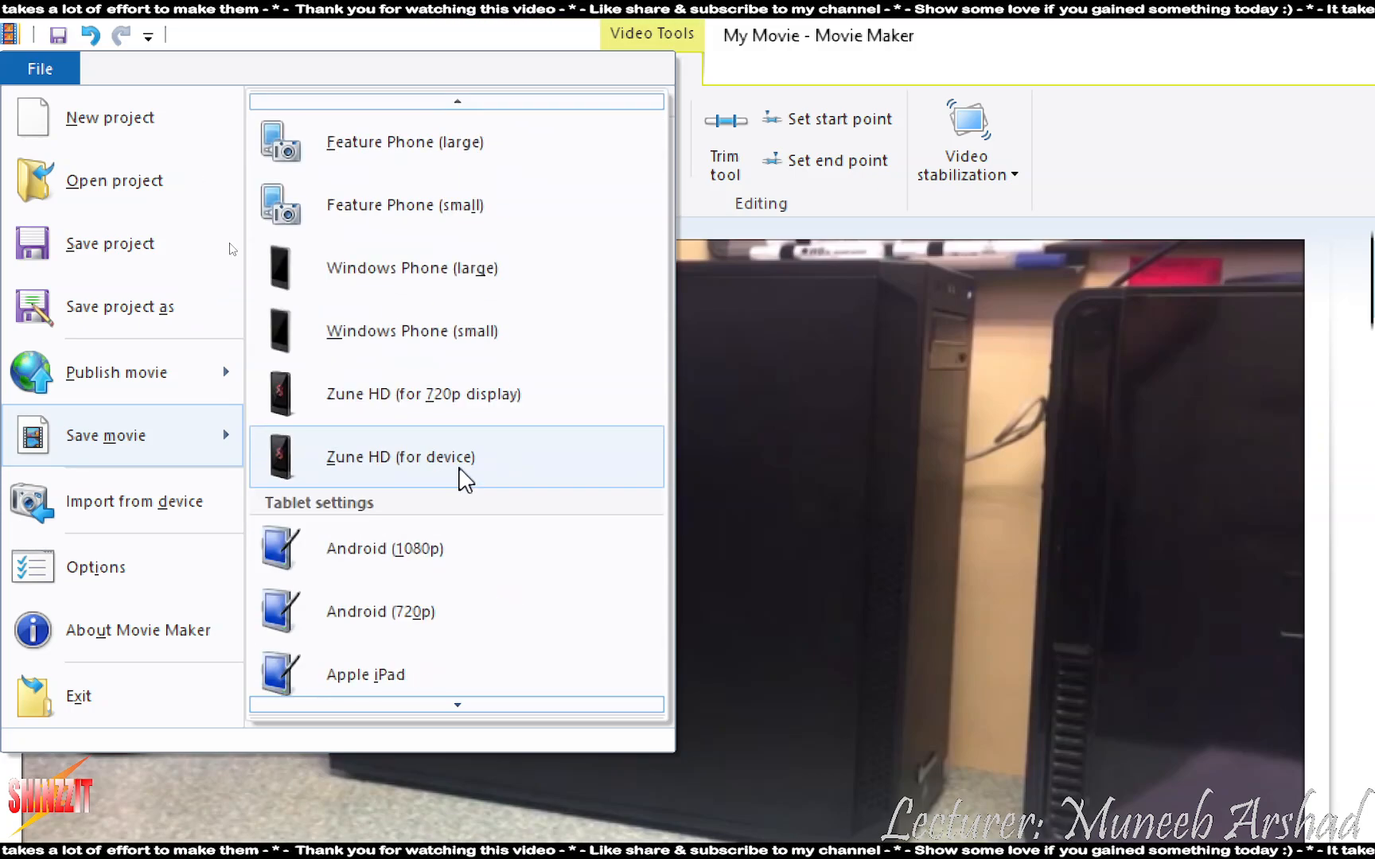
scroll(465, 477, "down", 3)
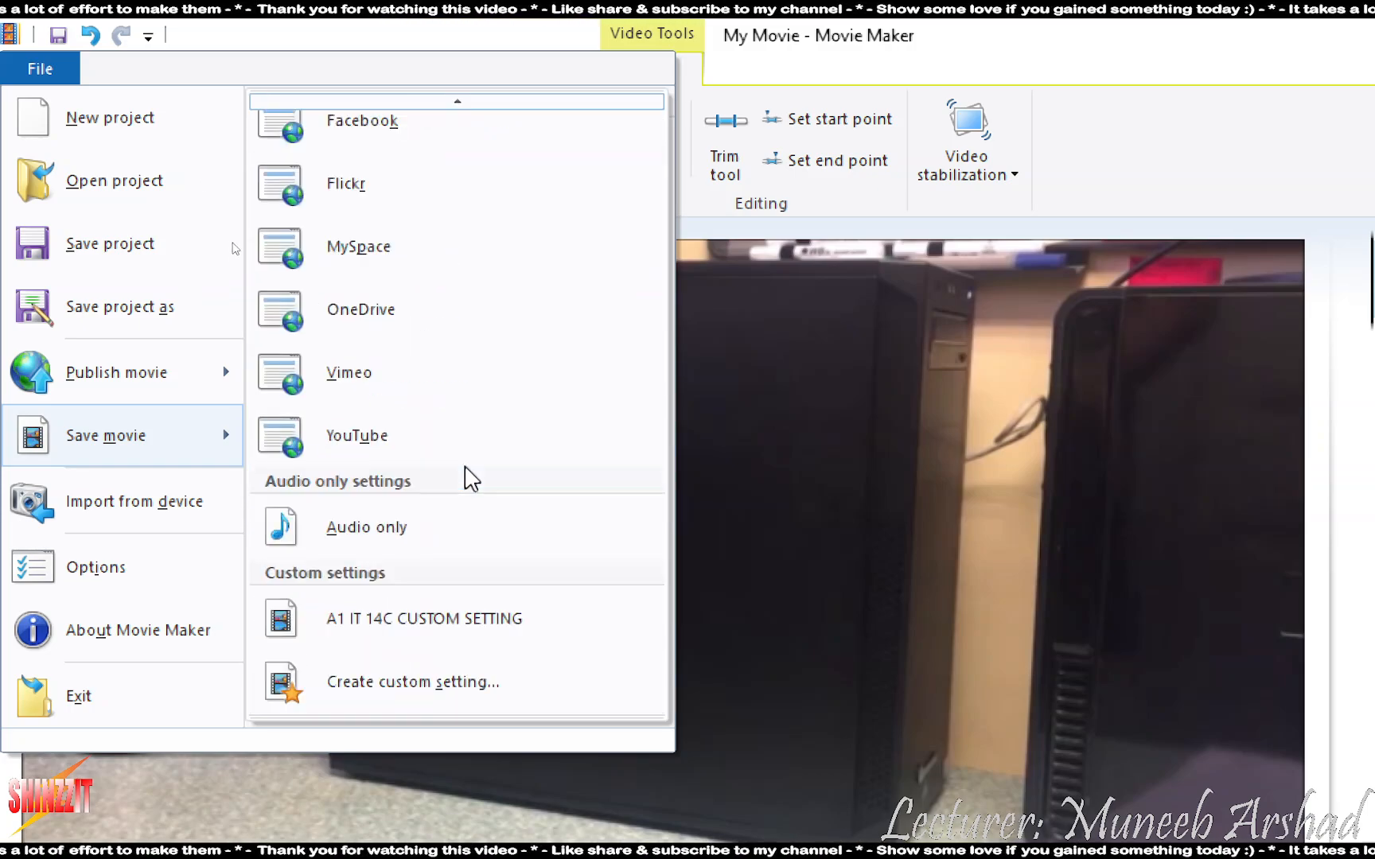
left_click(477, 635)
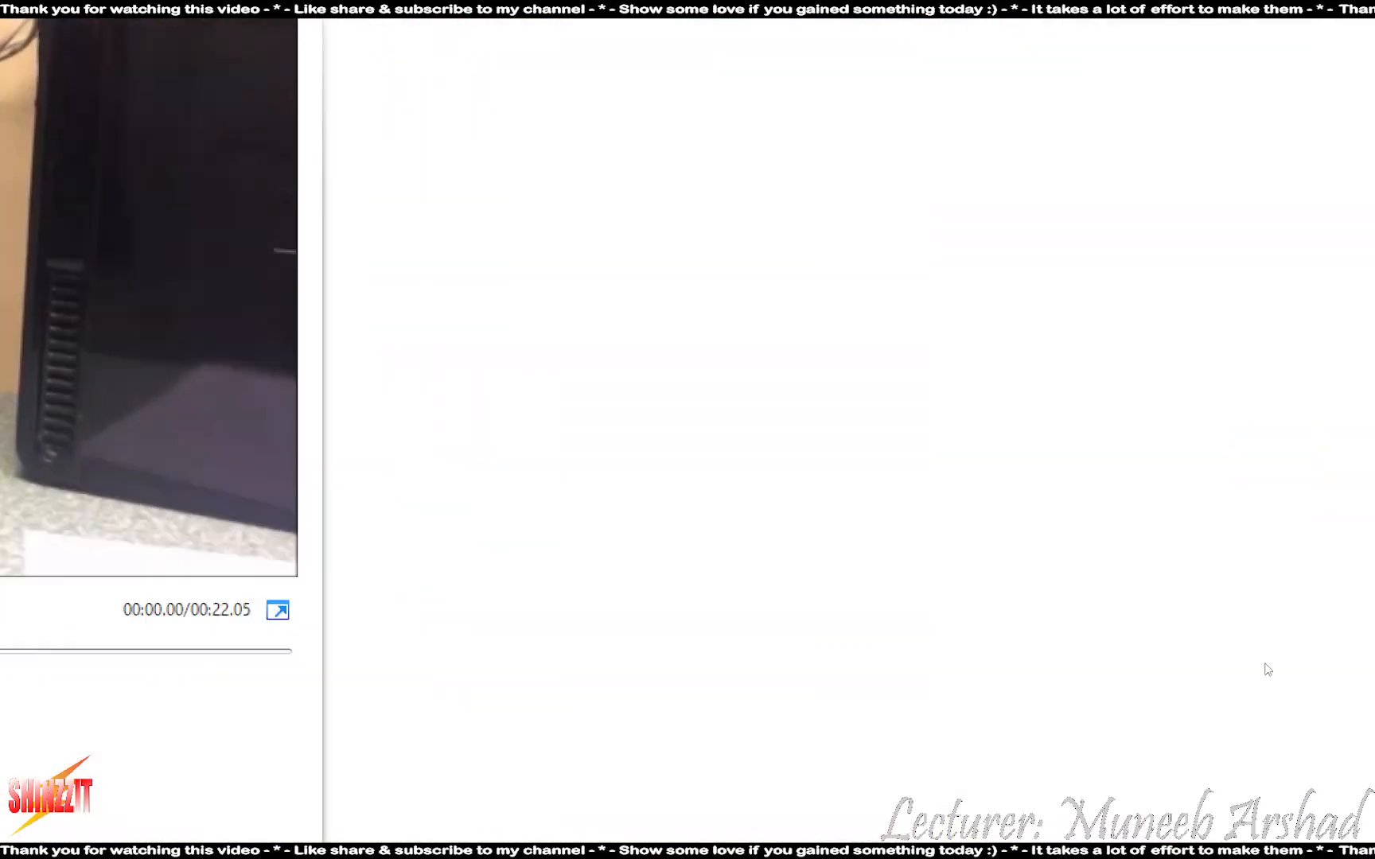
left_click(700, 770)
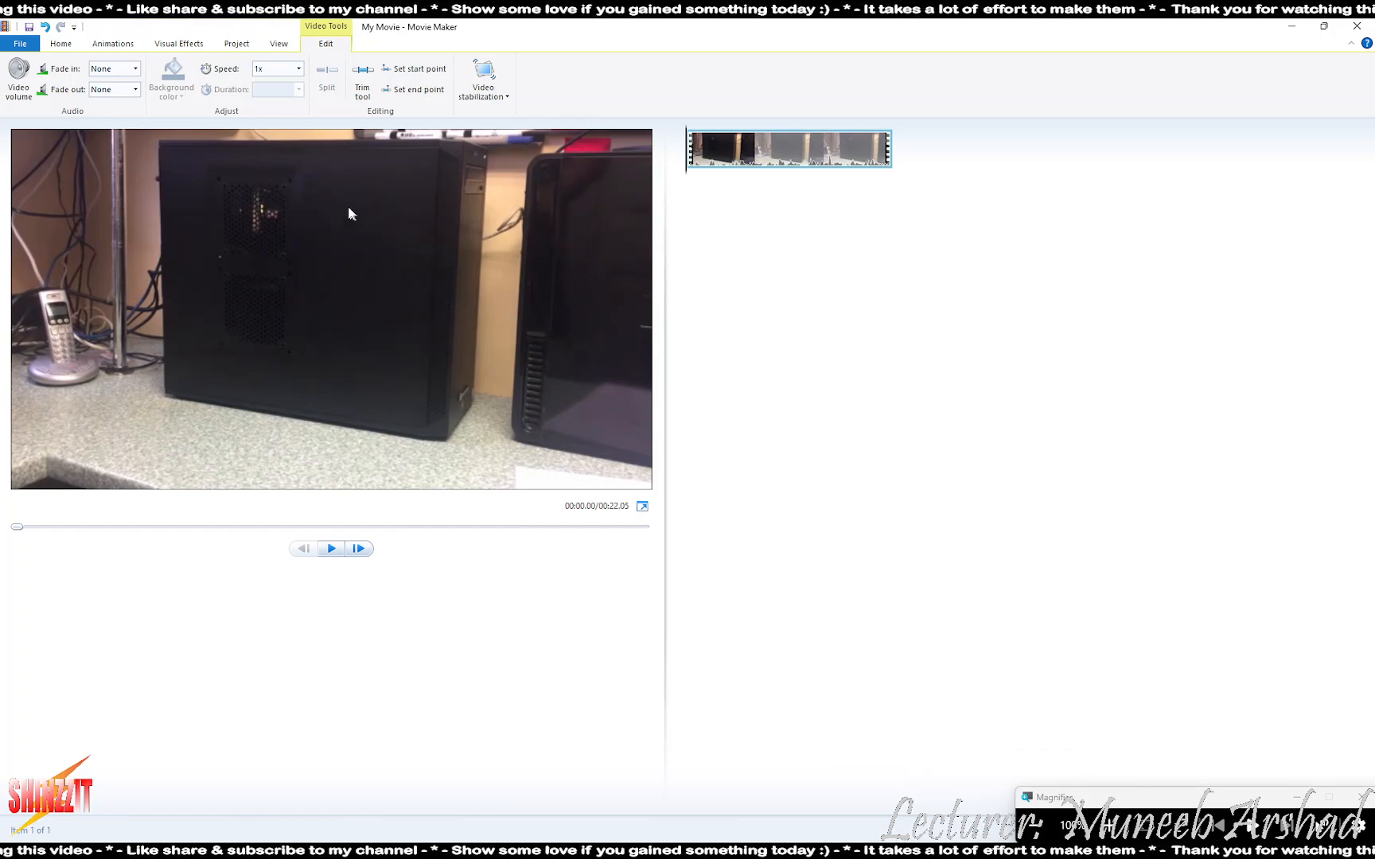
- Export the movie with the A1 IT 14C CUSTOM SETTING profile into the Desktop folder
left_click(27, 47)
mouse_move(41, 231)
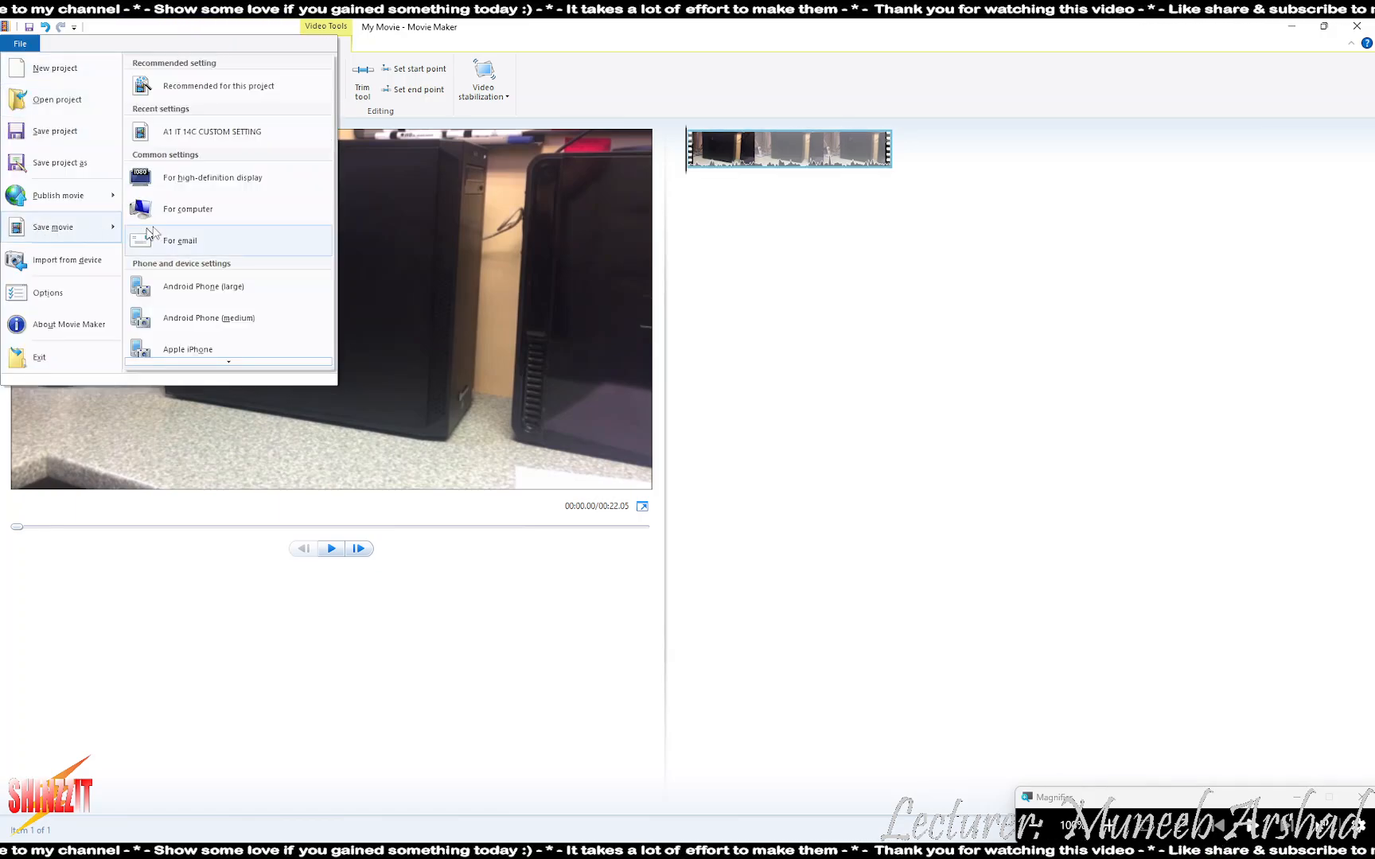
left_click(199, 134)
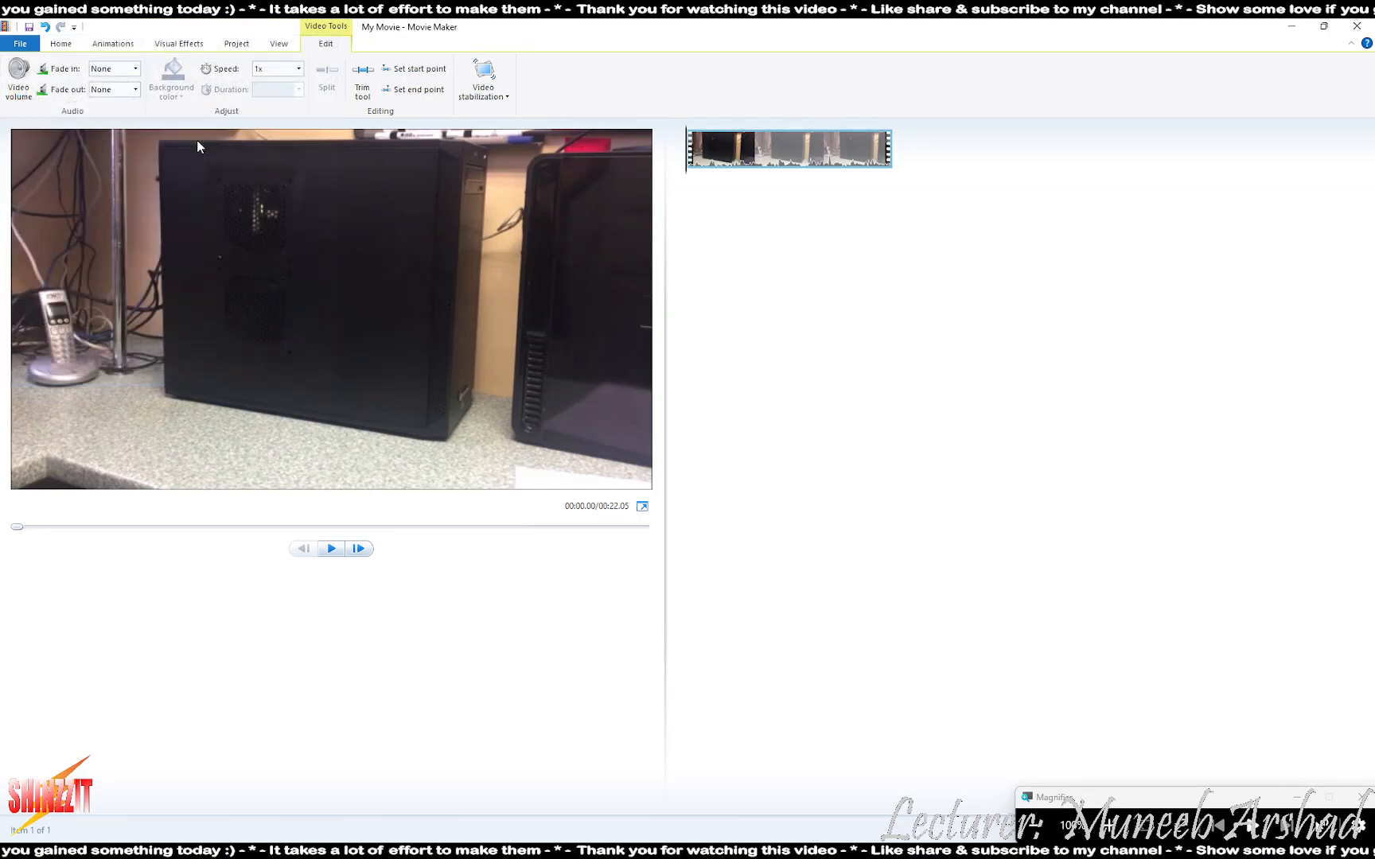
scroll(56, 282, "up", 3)
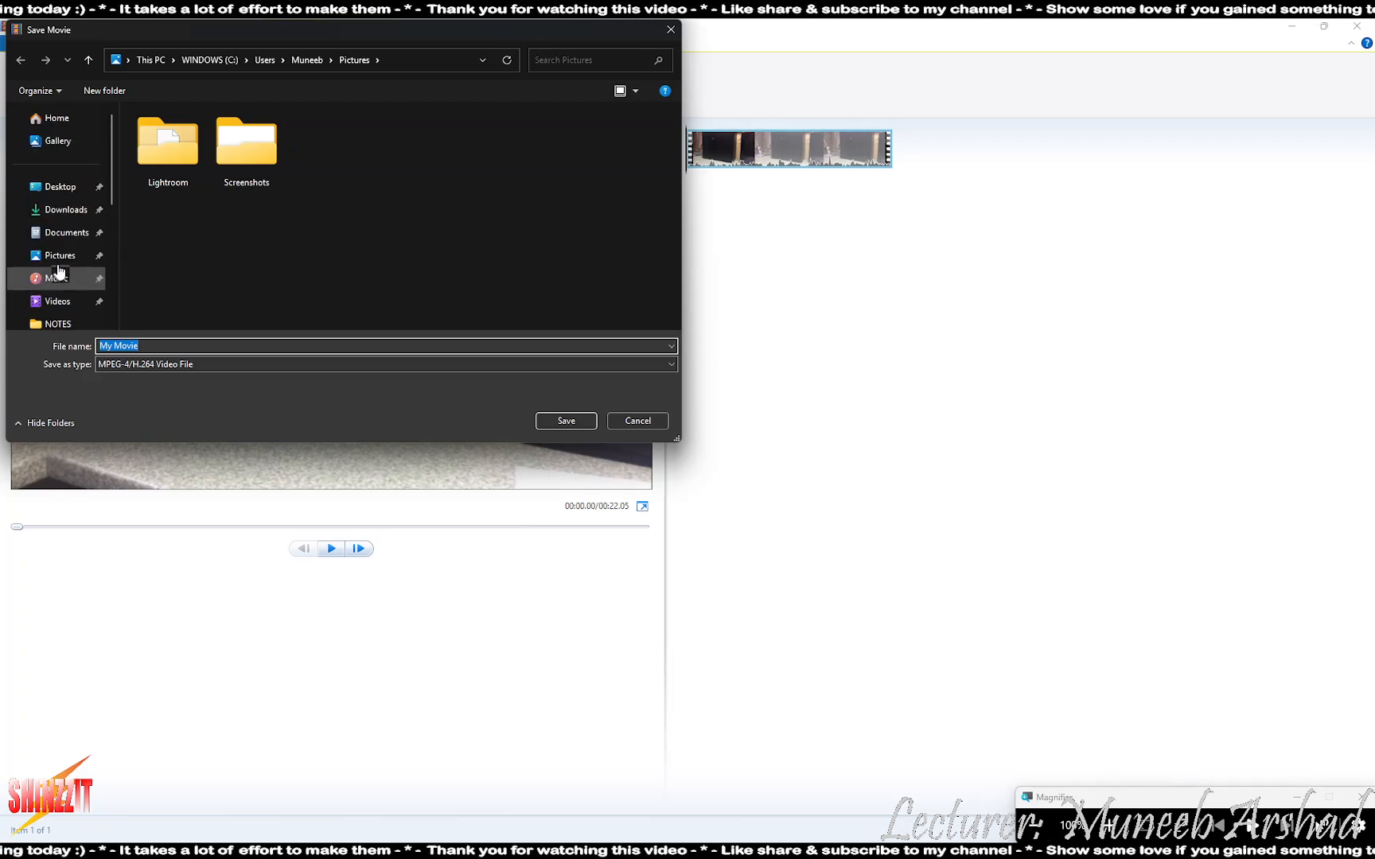
left_click(69, 188)
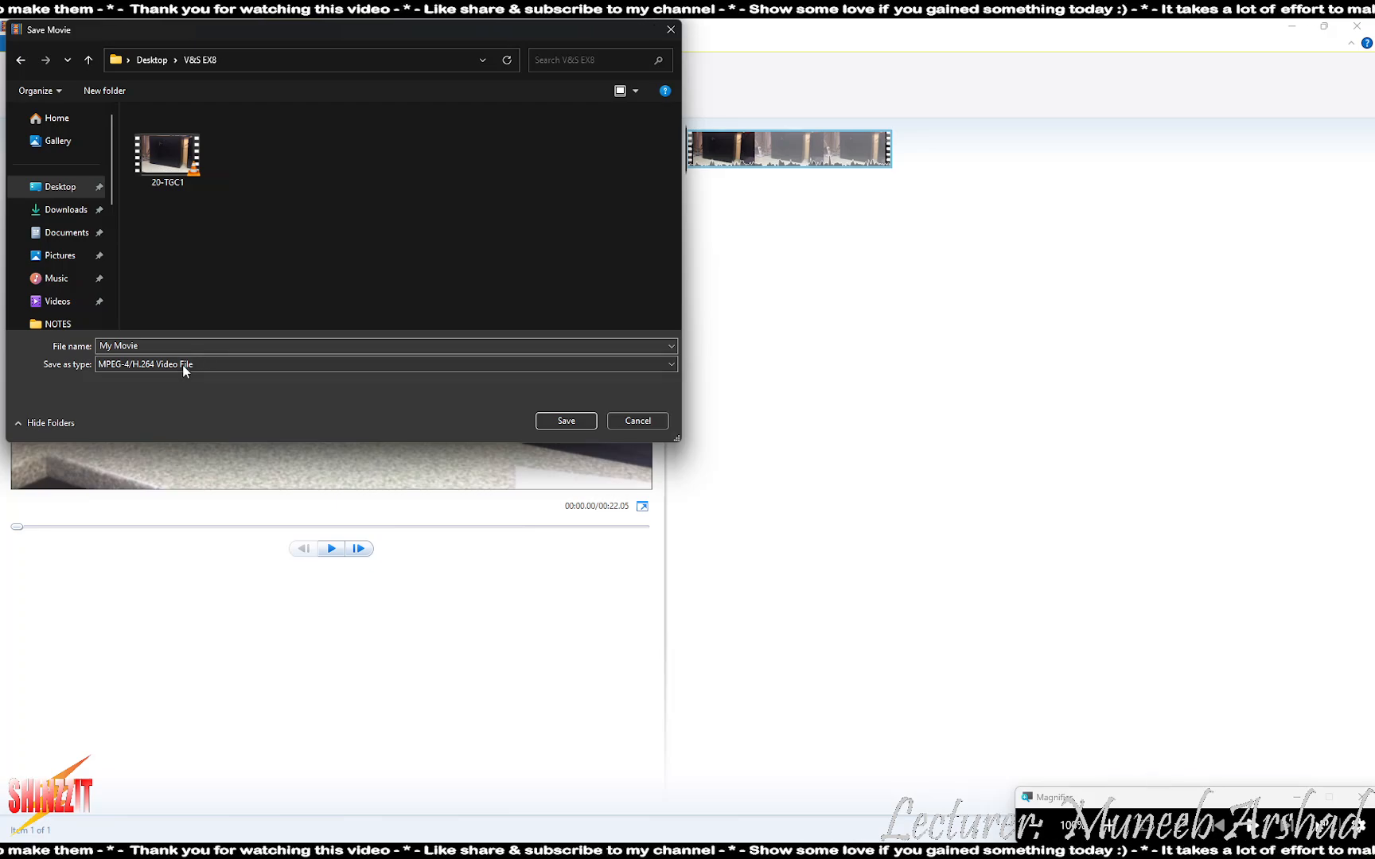
left_click(198, 341)
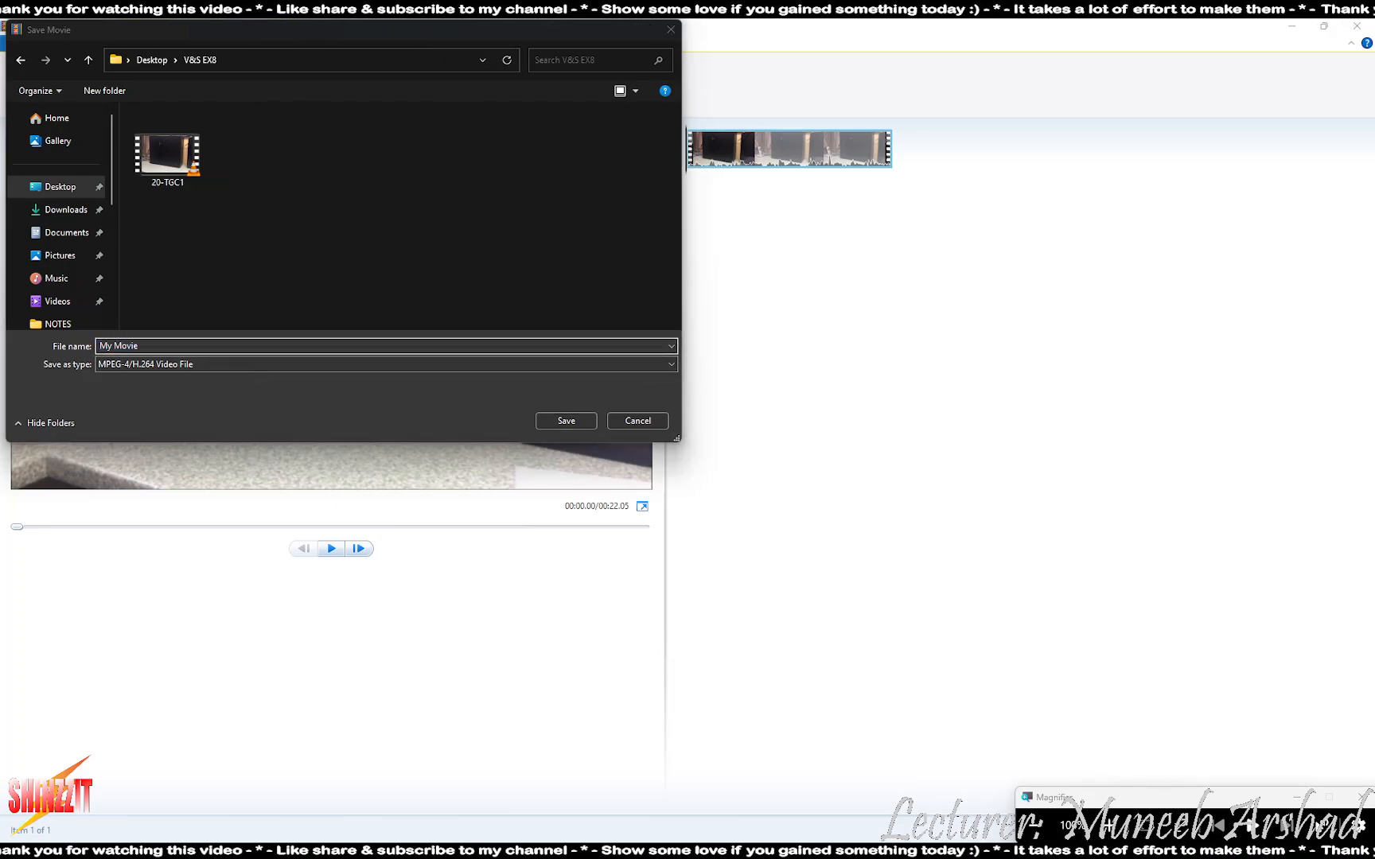
- Name the file per the brief, changing the trailing 1 to 2, and save the MP4
left_click(949, 850)
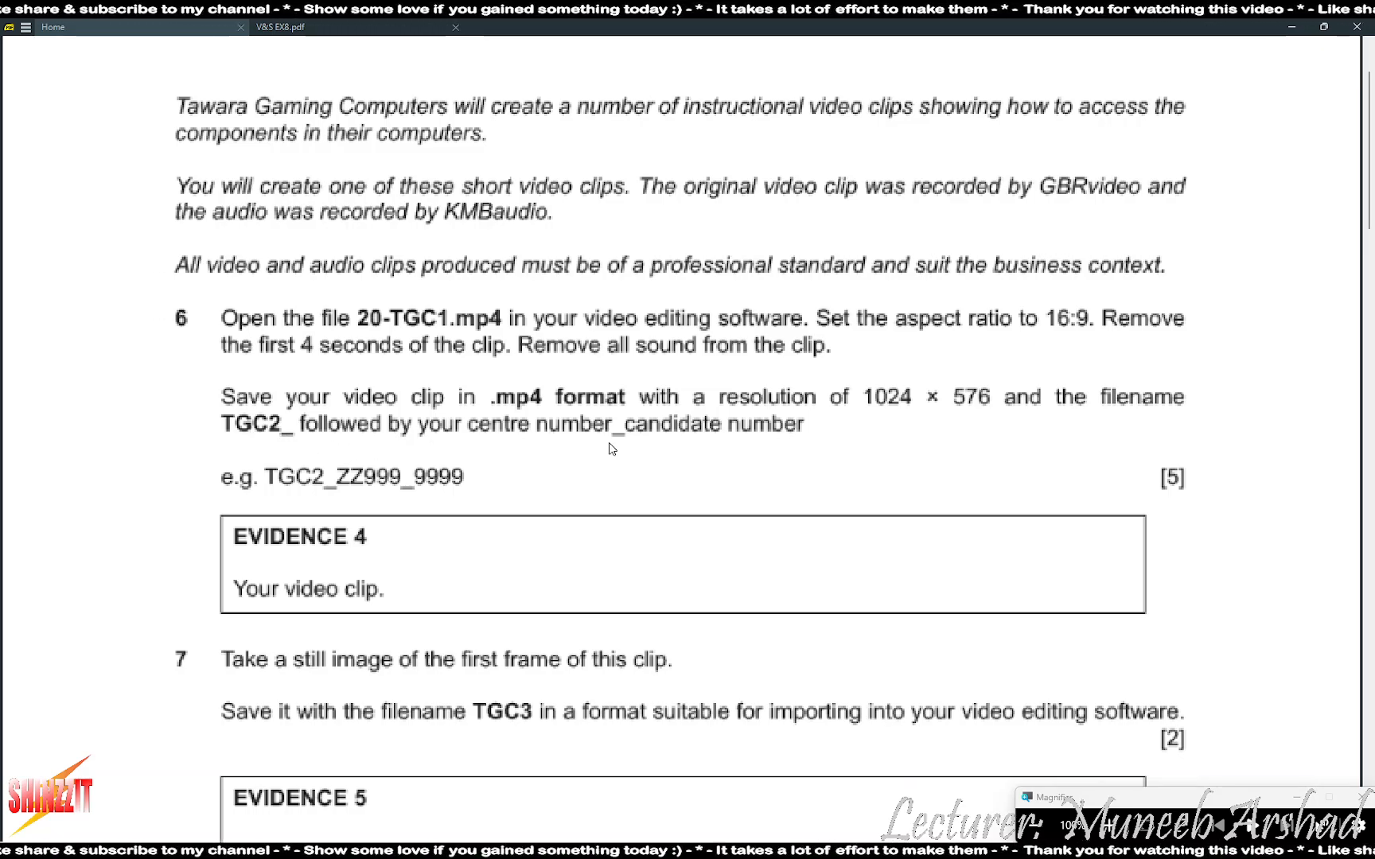
key("alt+Tab")
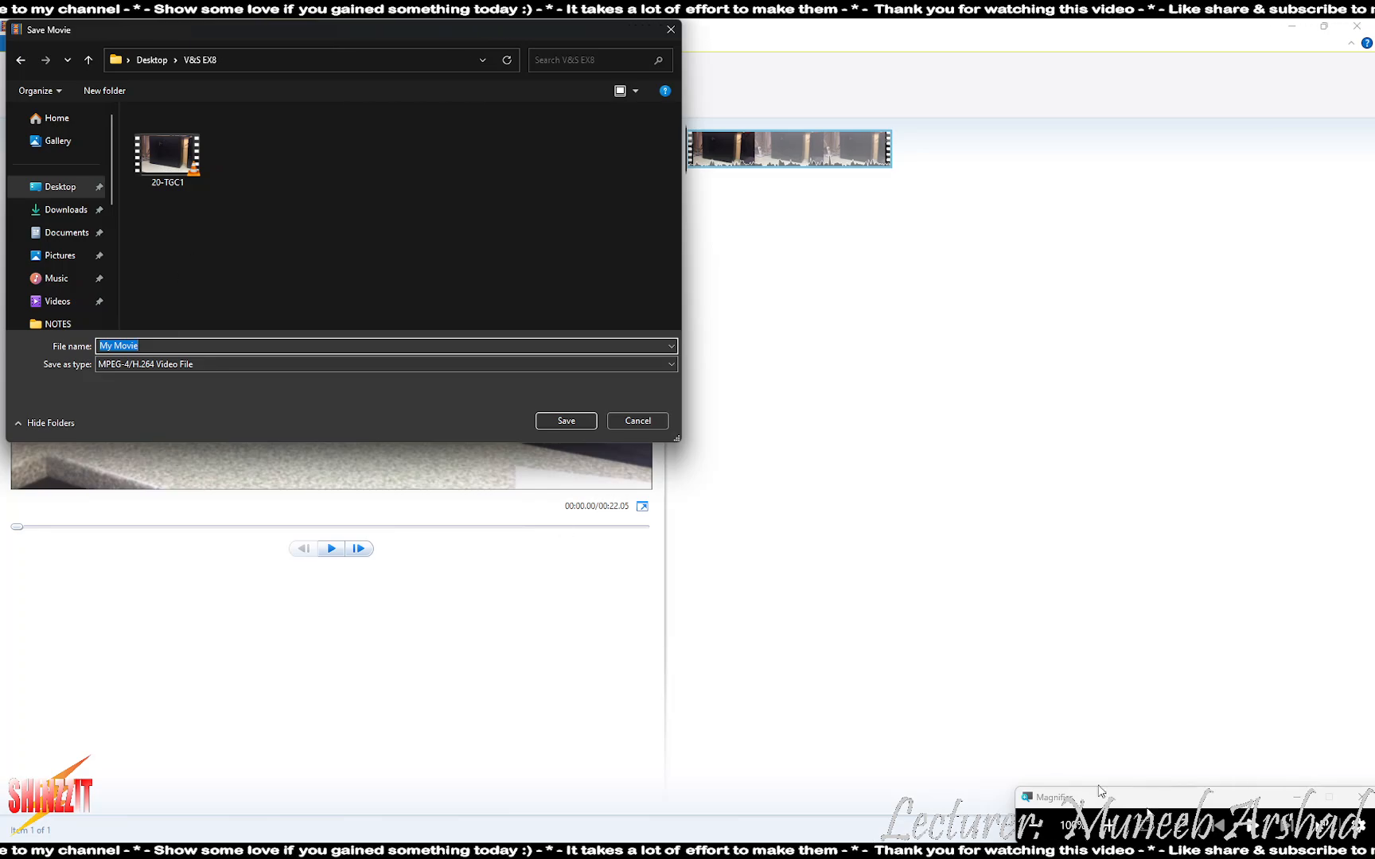
left_click(1116, 824)
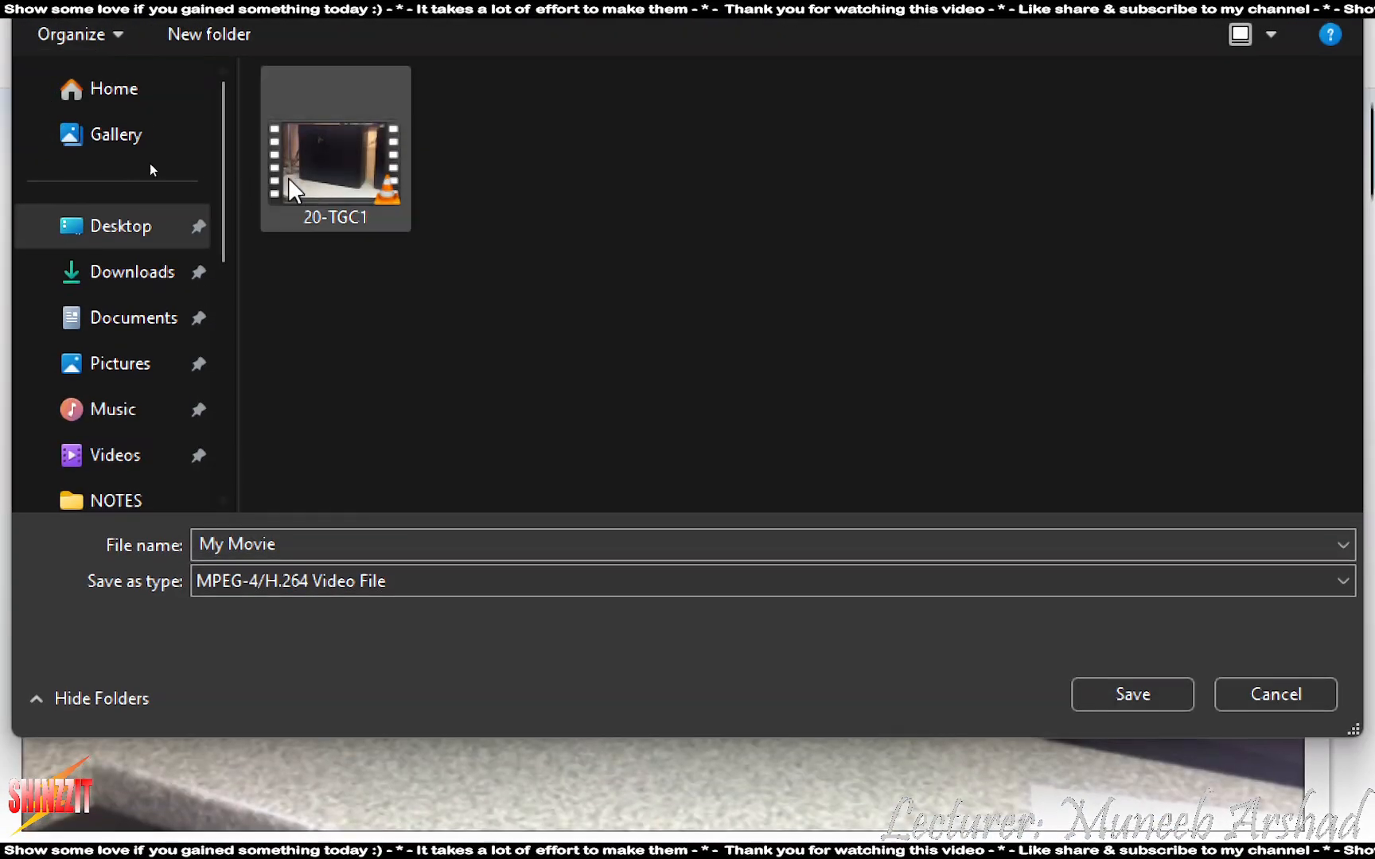
left_click(151, 165)
left_click(311, 498)
left_click(319, 497)
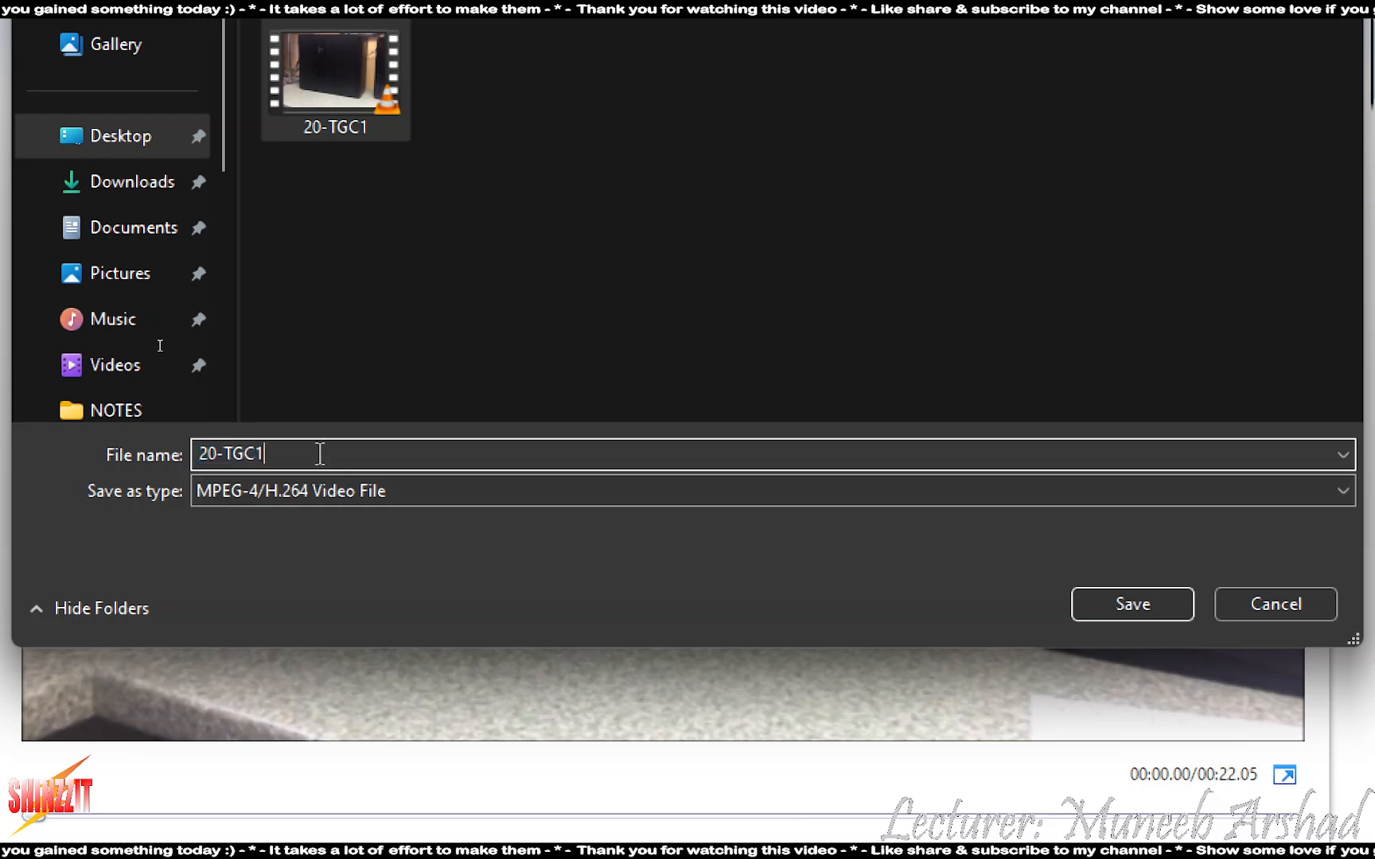
key("BackSpace")
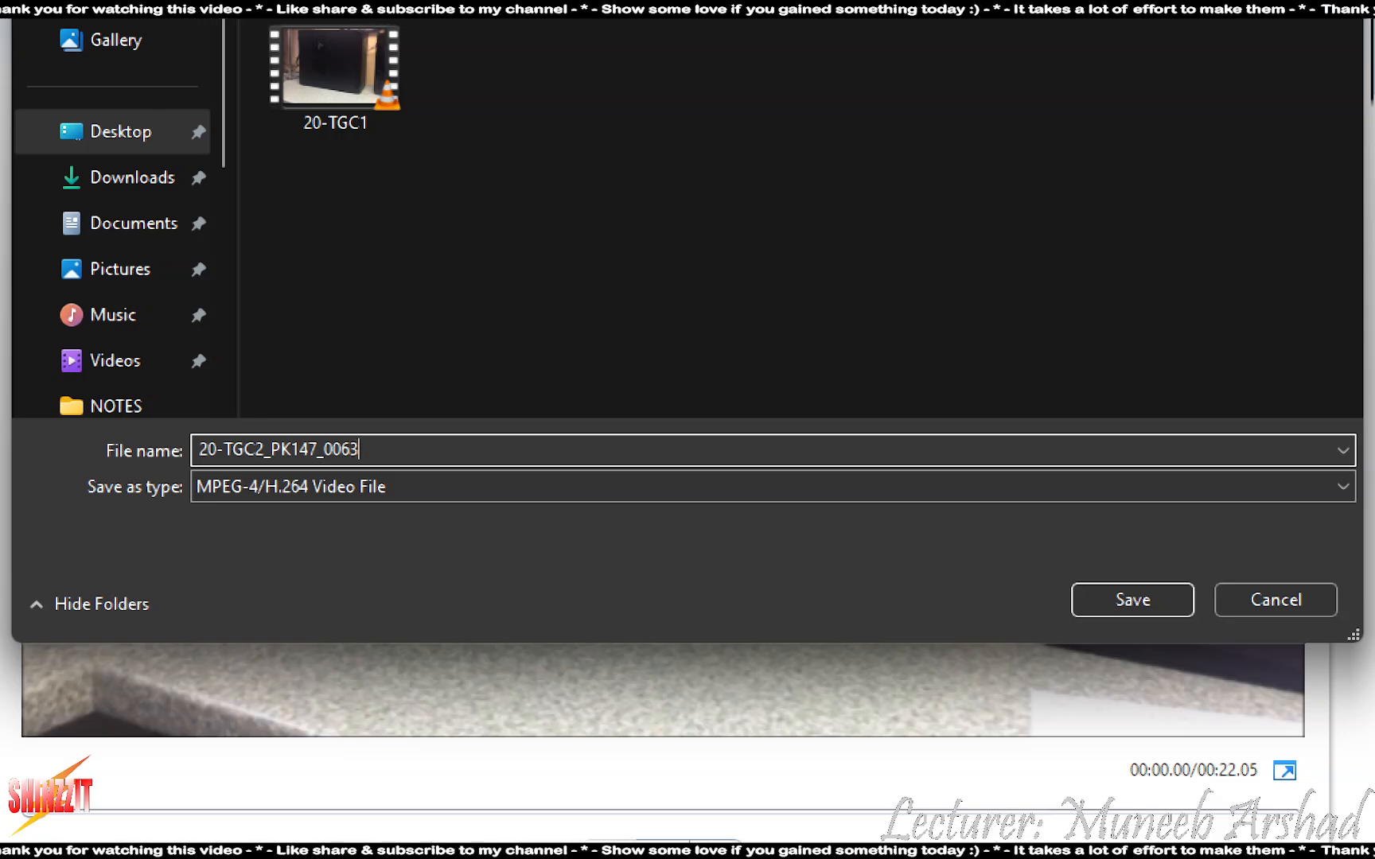
left_click(1130, 601)
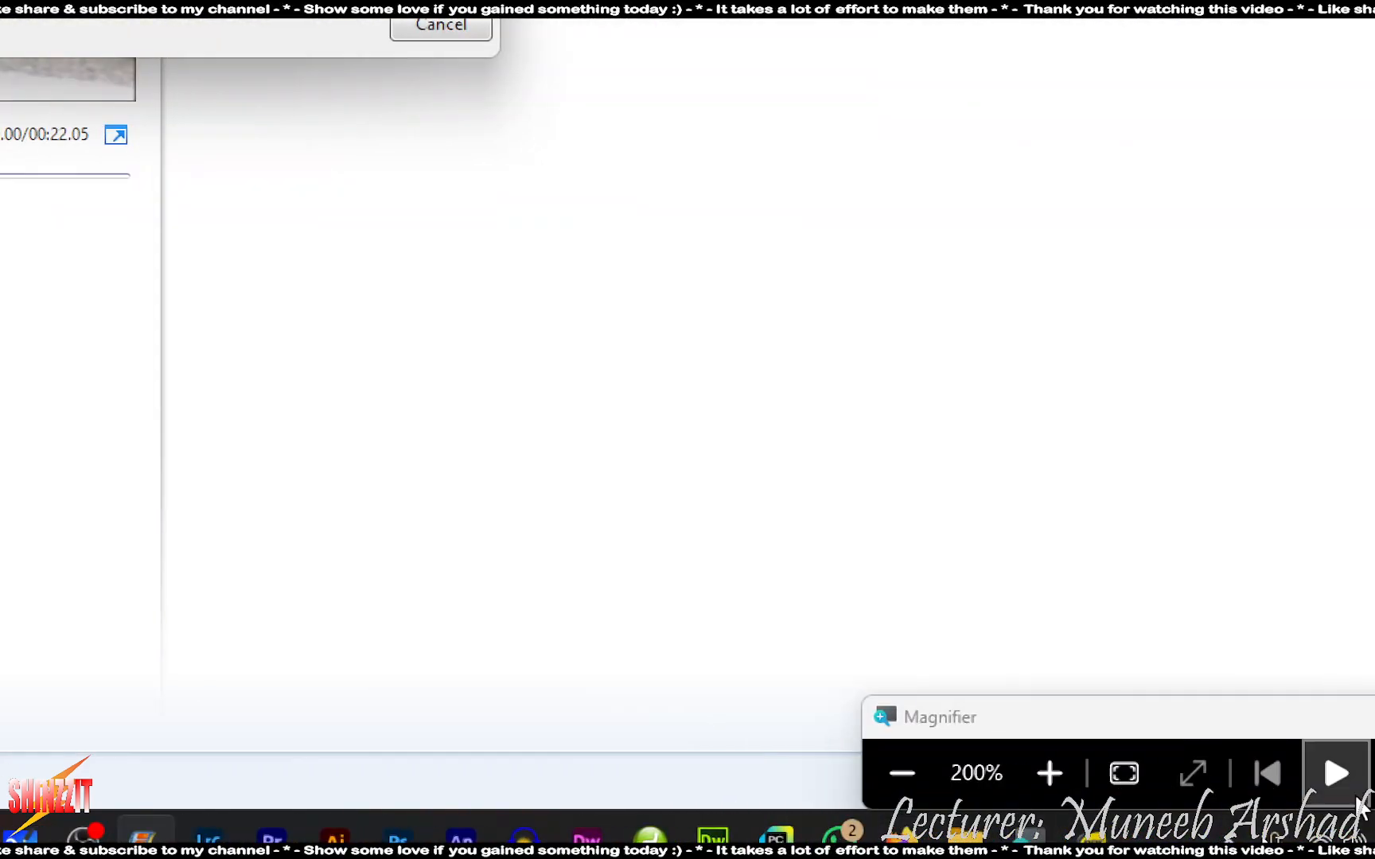
left_click(894, 771)
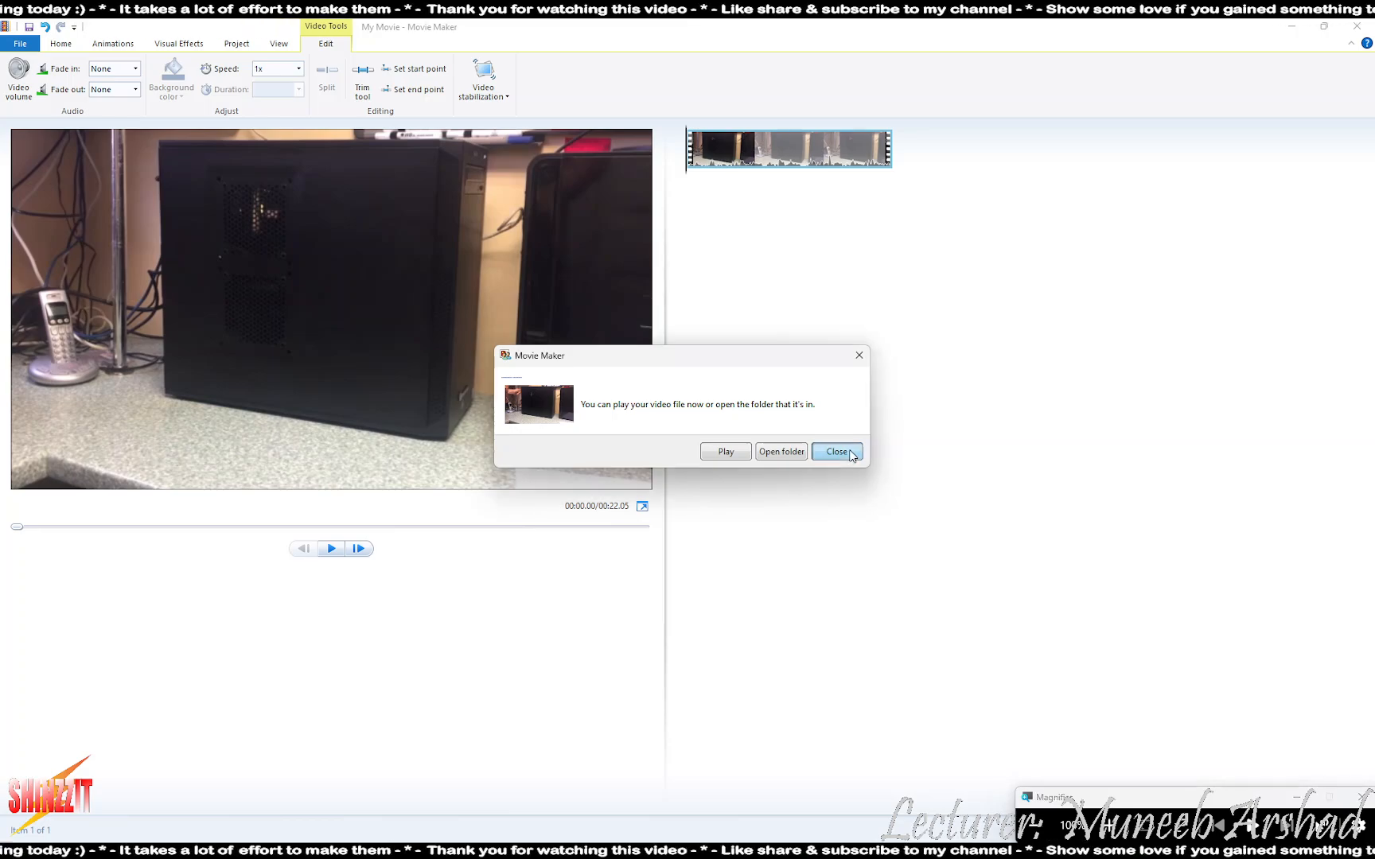
left_click(849, 454)
key("alt+Tab")
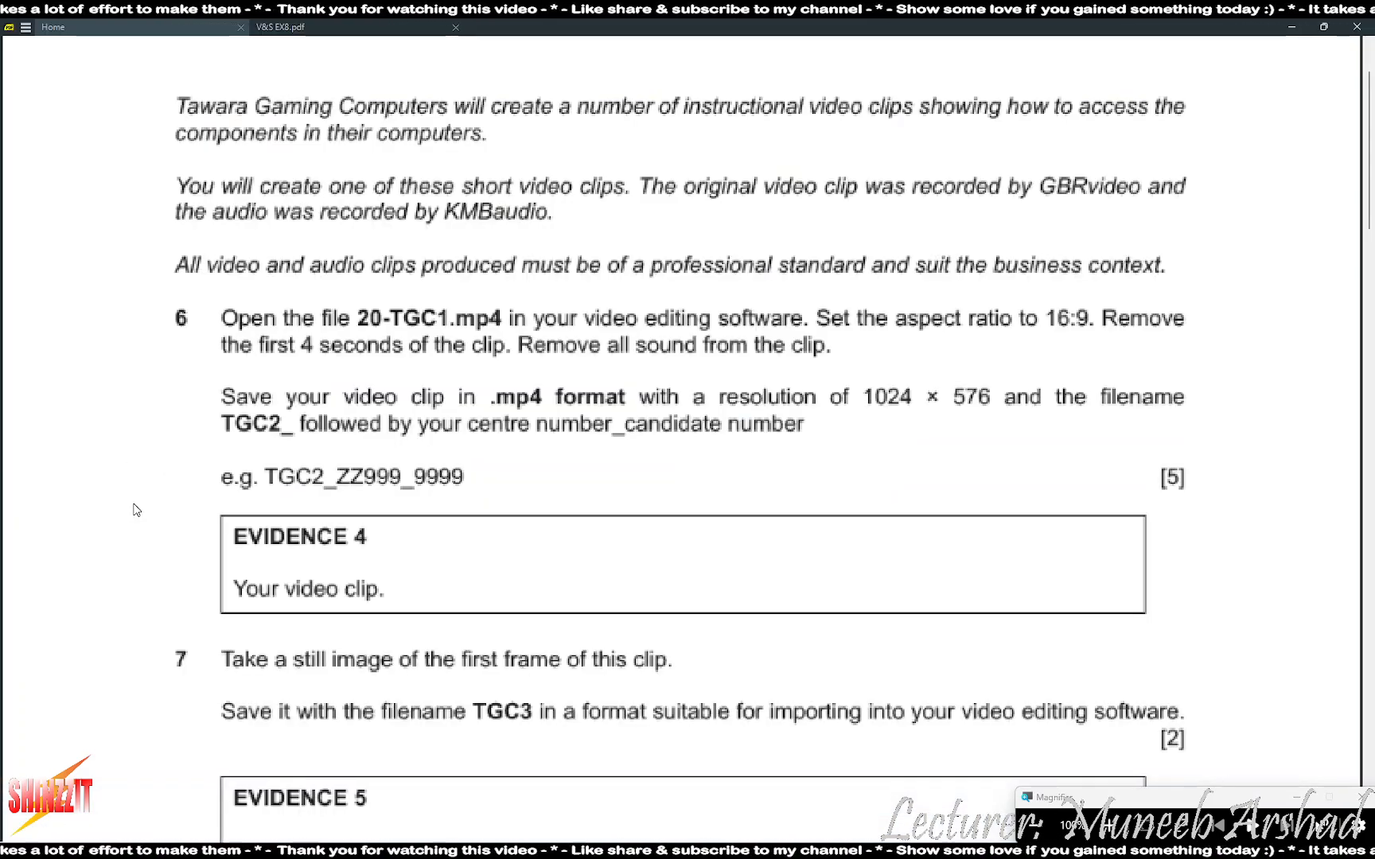
scroll(119, 501, "down", 5)
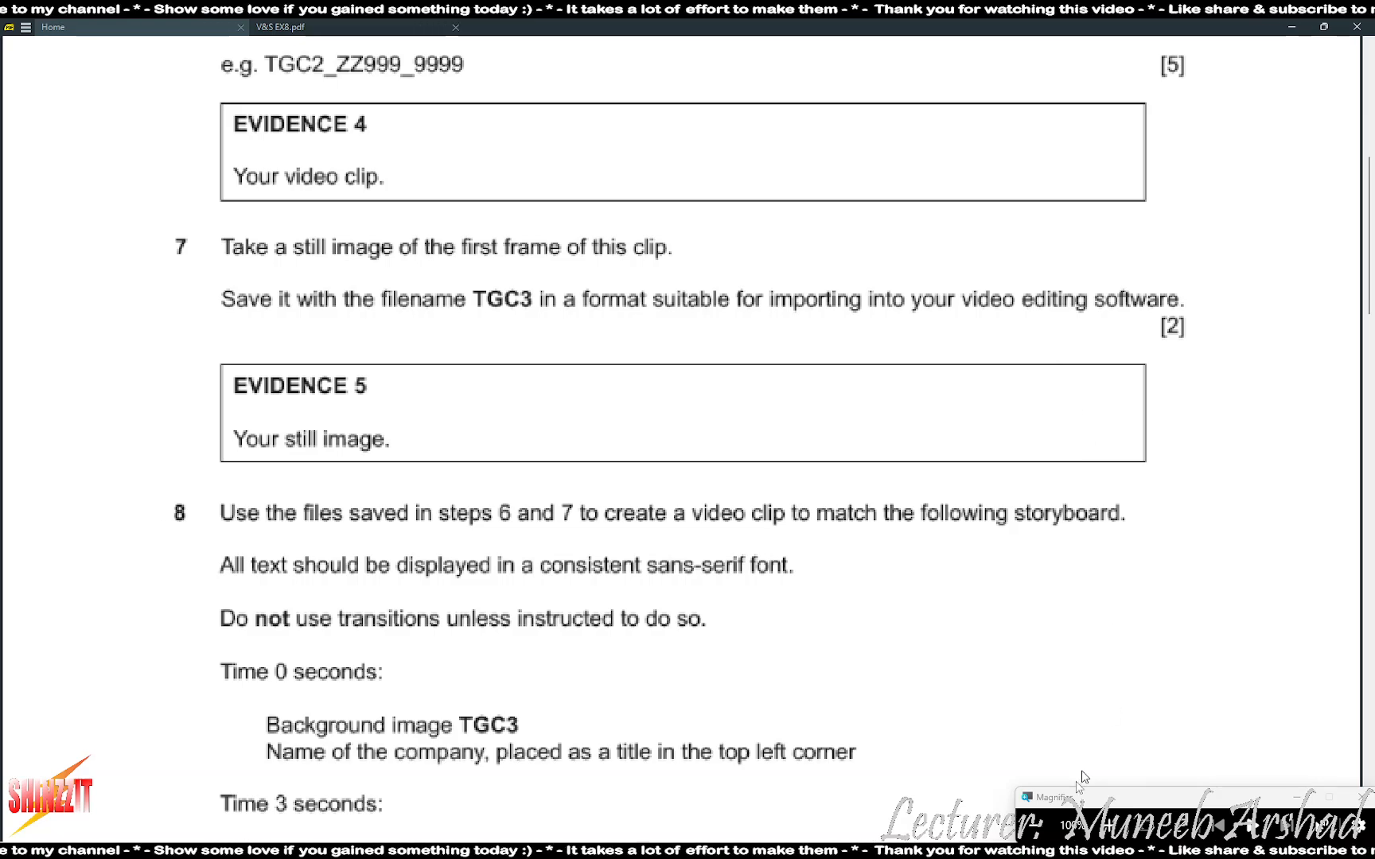
left_click(706, 846)
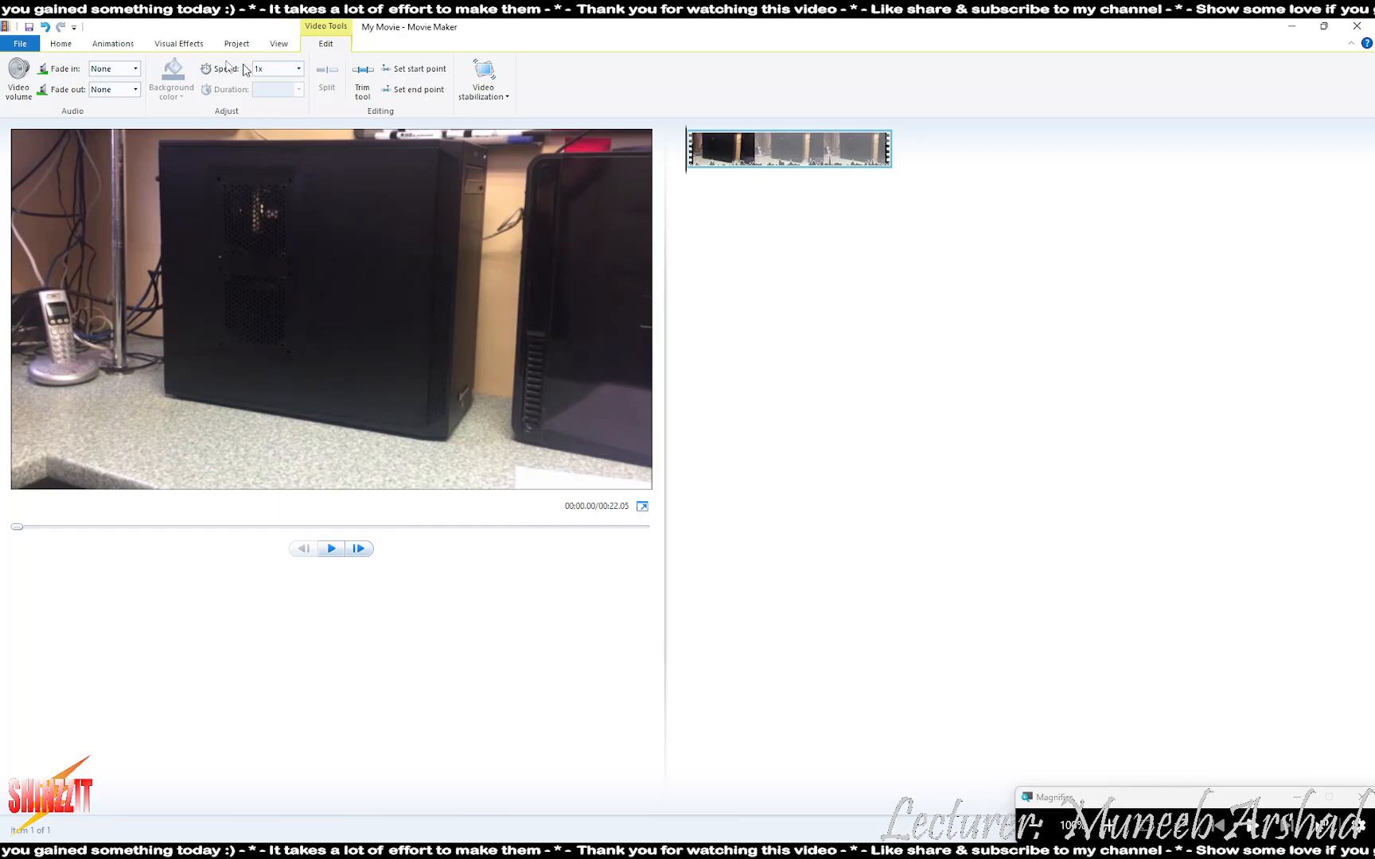
- Save a PNG snapshot into Desktop\V&S EX8 and drag it to the storyboard start
left_click(60, 44)
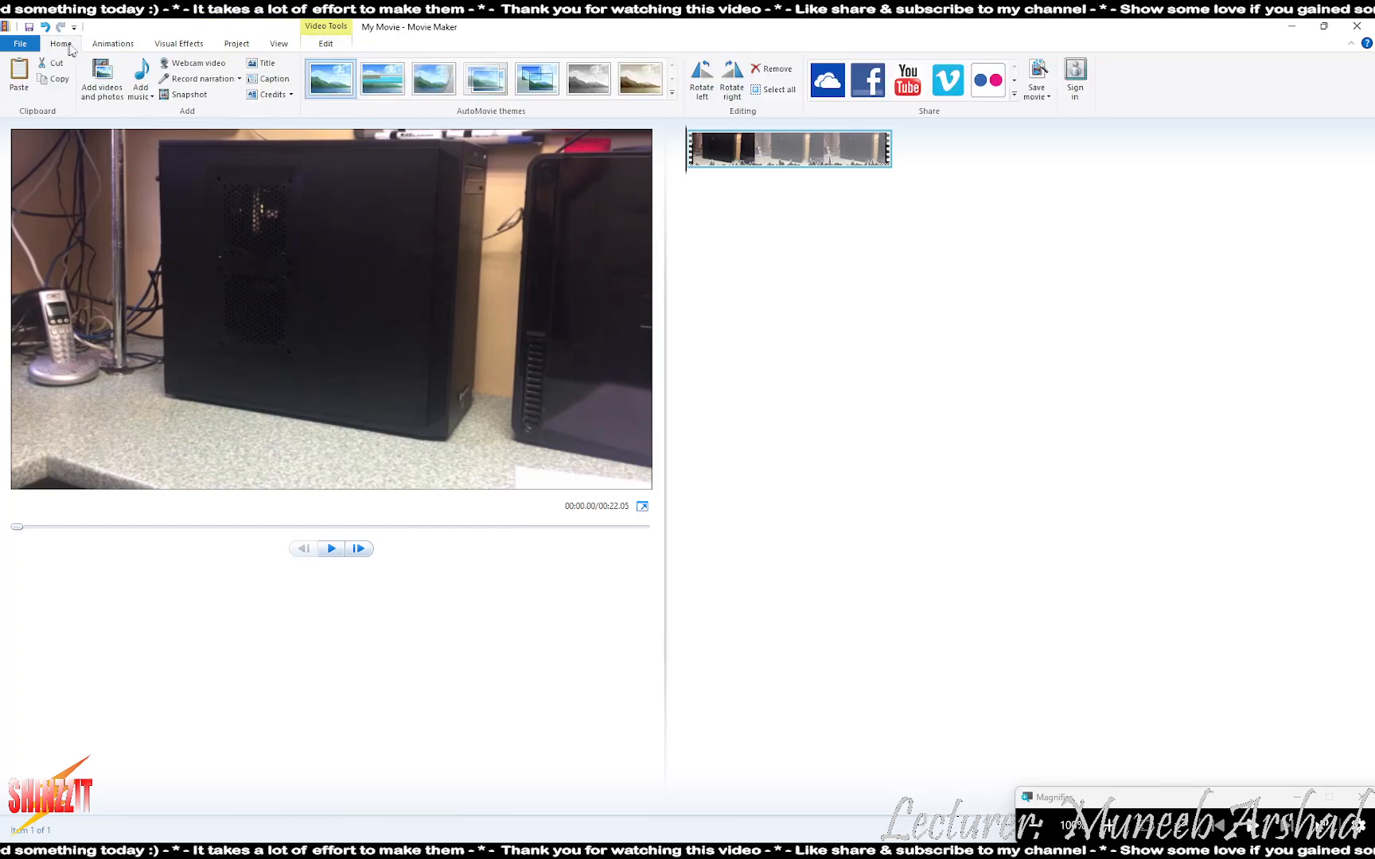
left_click(169, 95)
left_click(50, 187)
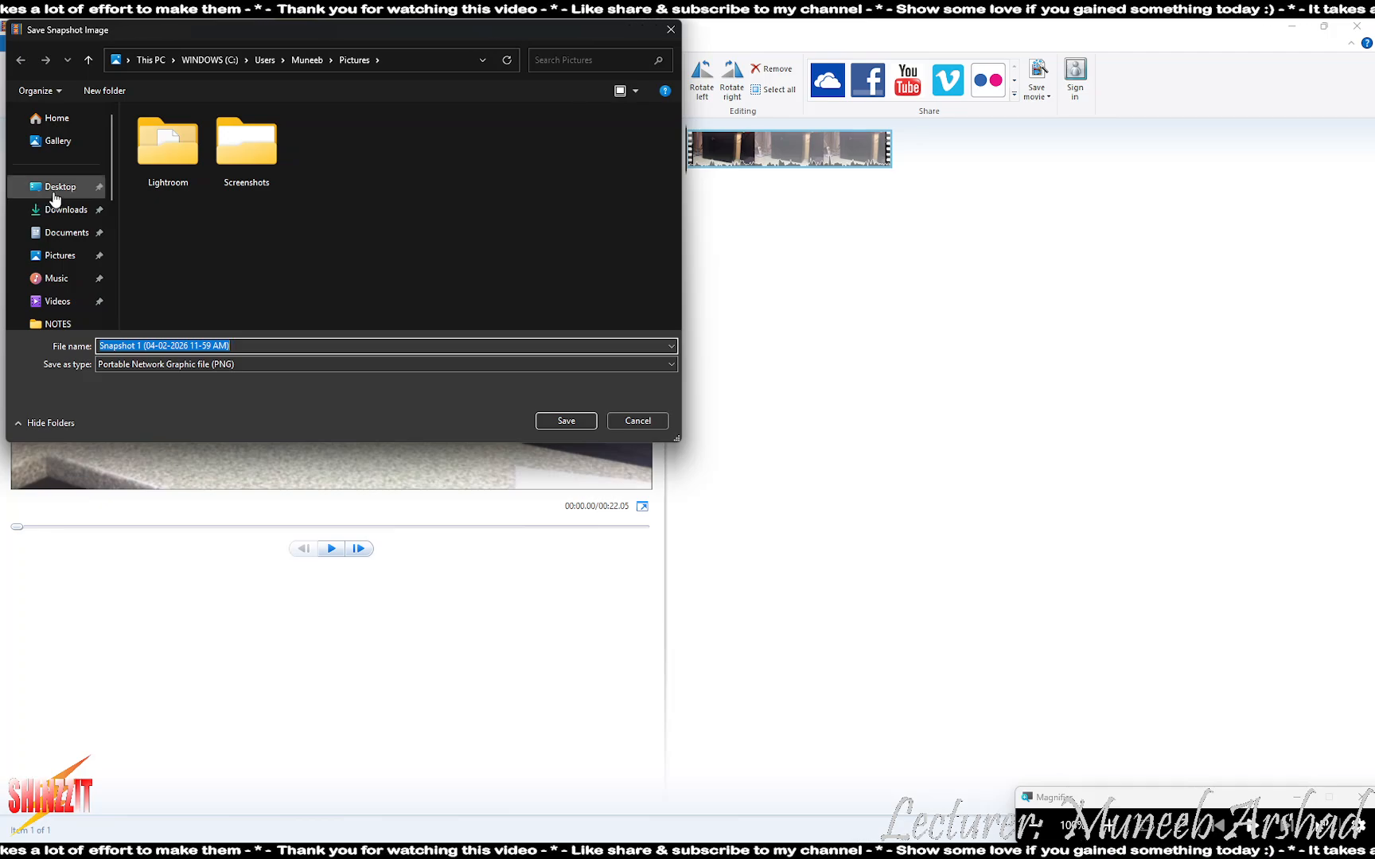
double_click(384, 163)
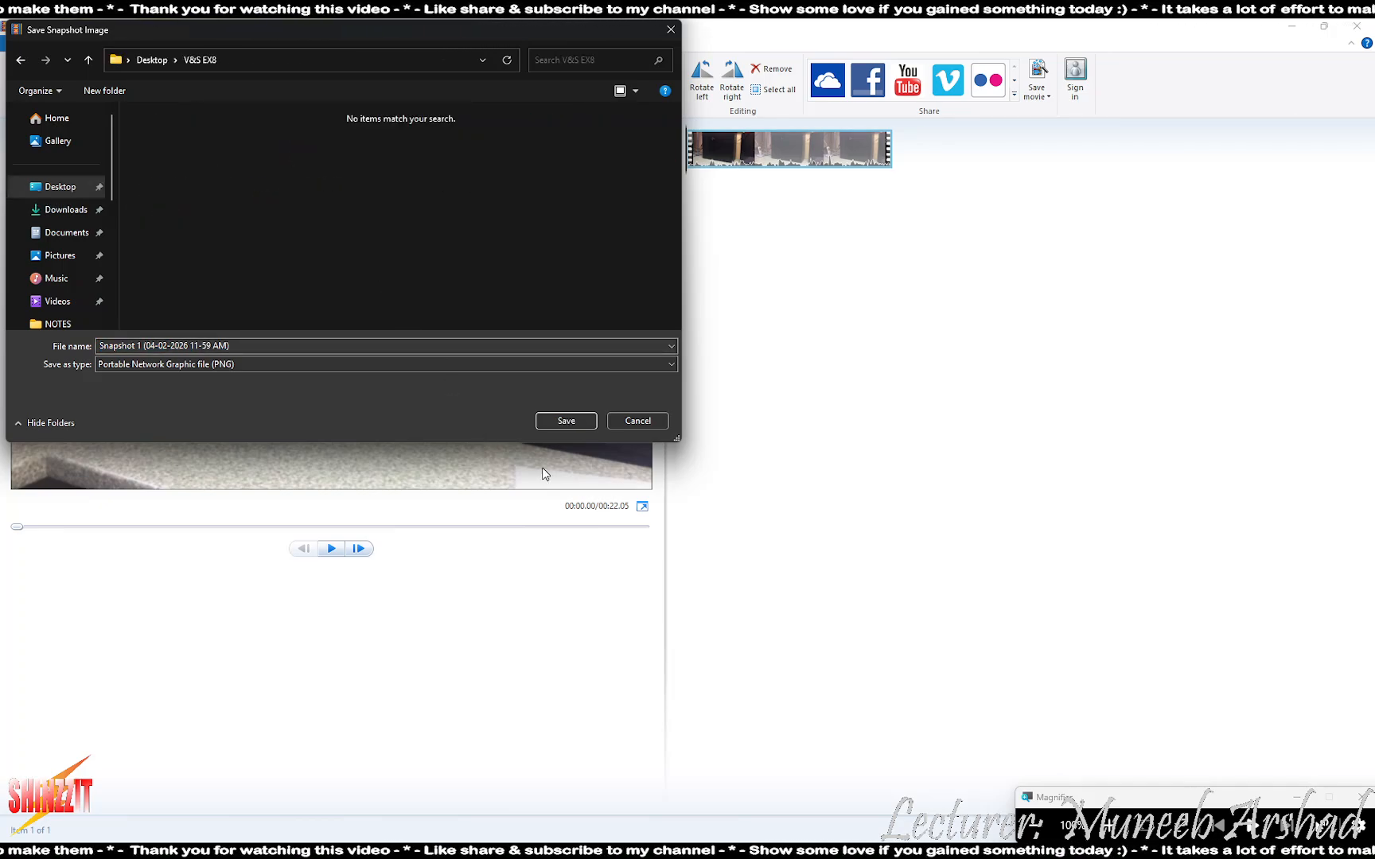
left_click(580, 423)
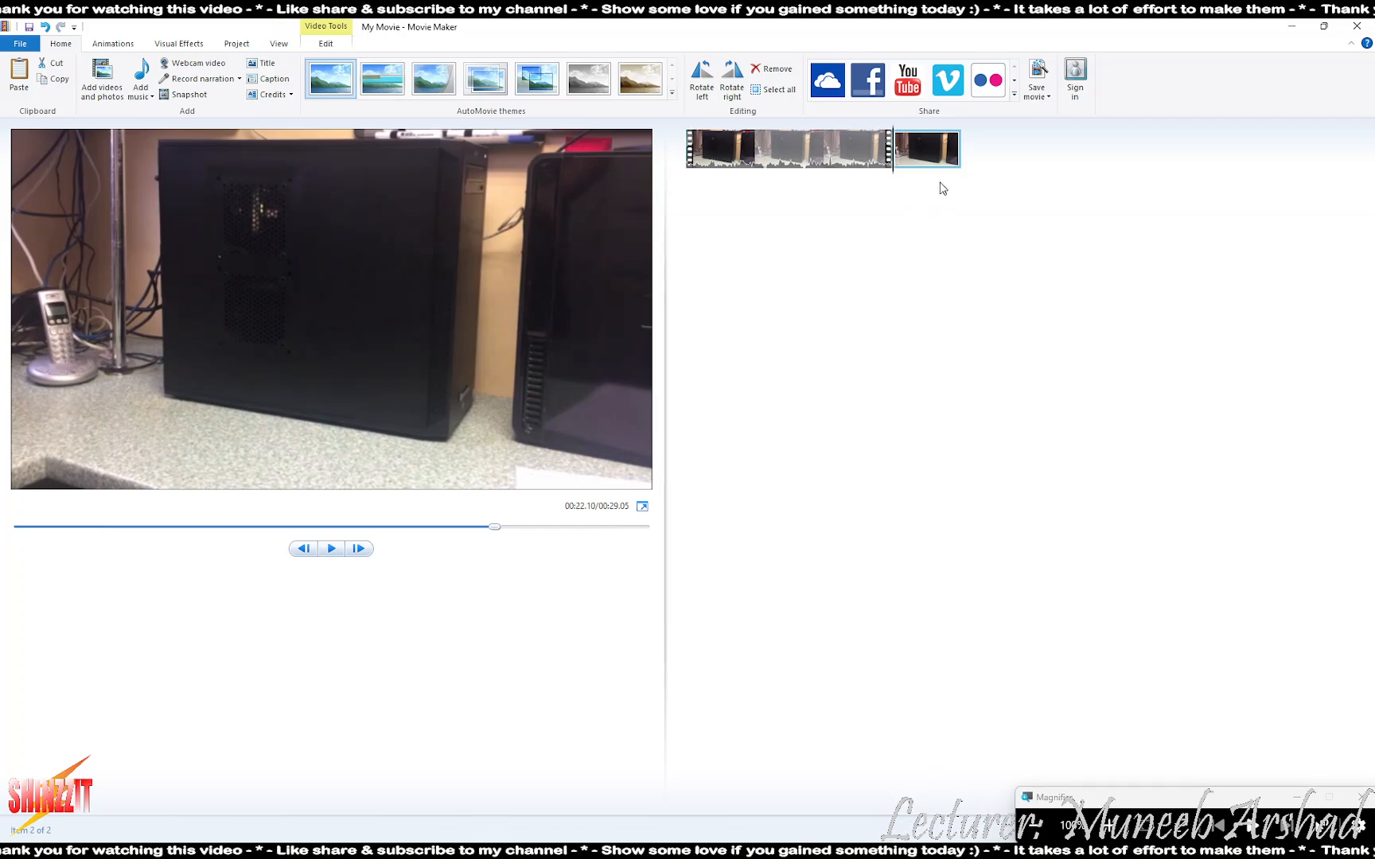
left_click_drag(927, 159, 720, 175)
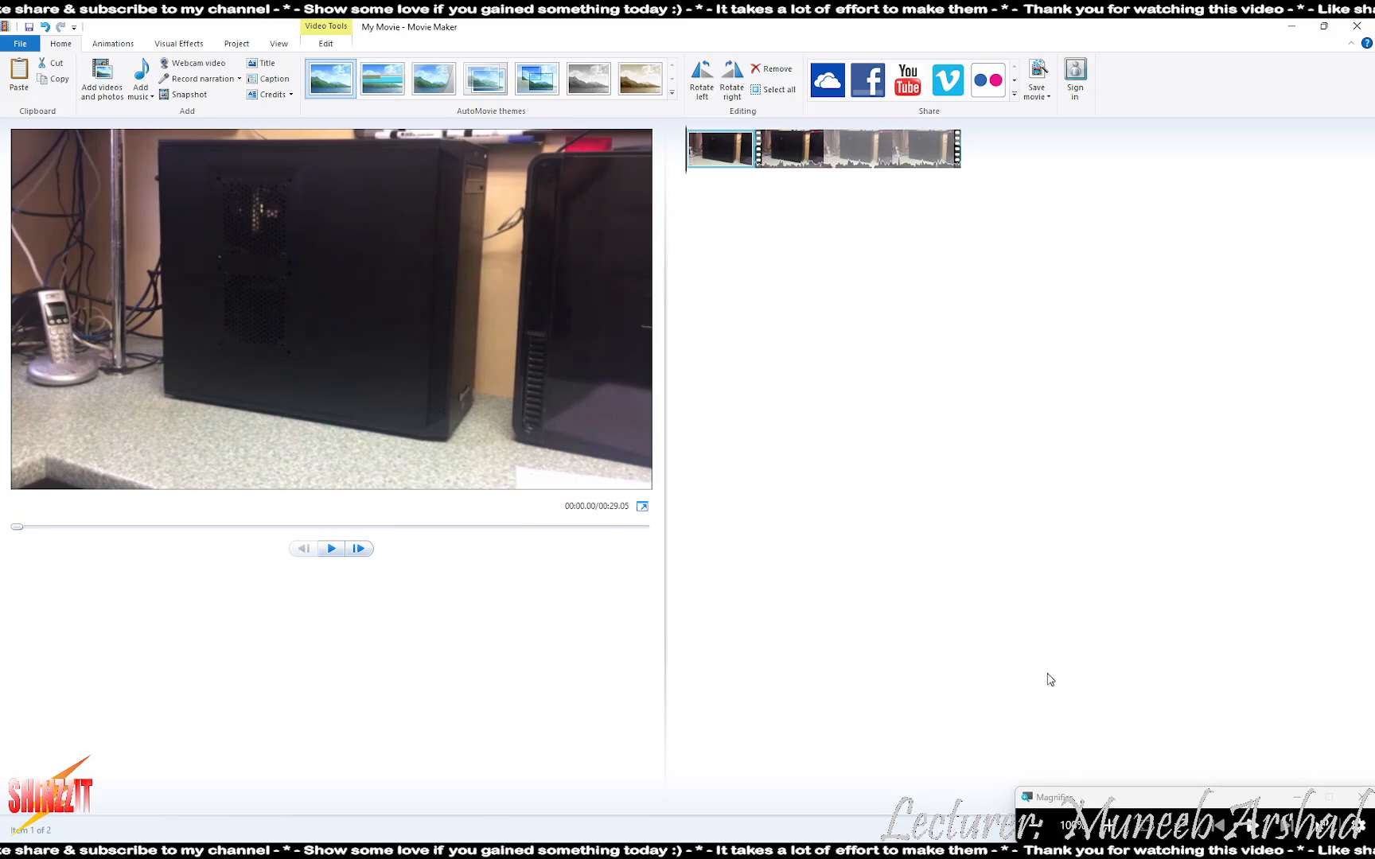
- Switch to V&S EX8.pdf and scroll to task 8's storyboard with the TGC3 background and title
key("alt+Tab")
scroll(12, 612, "down", 4)
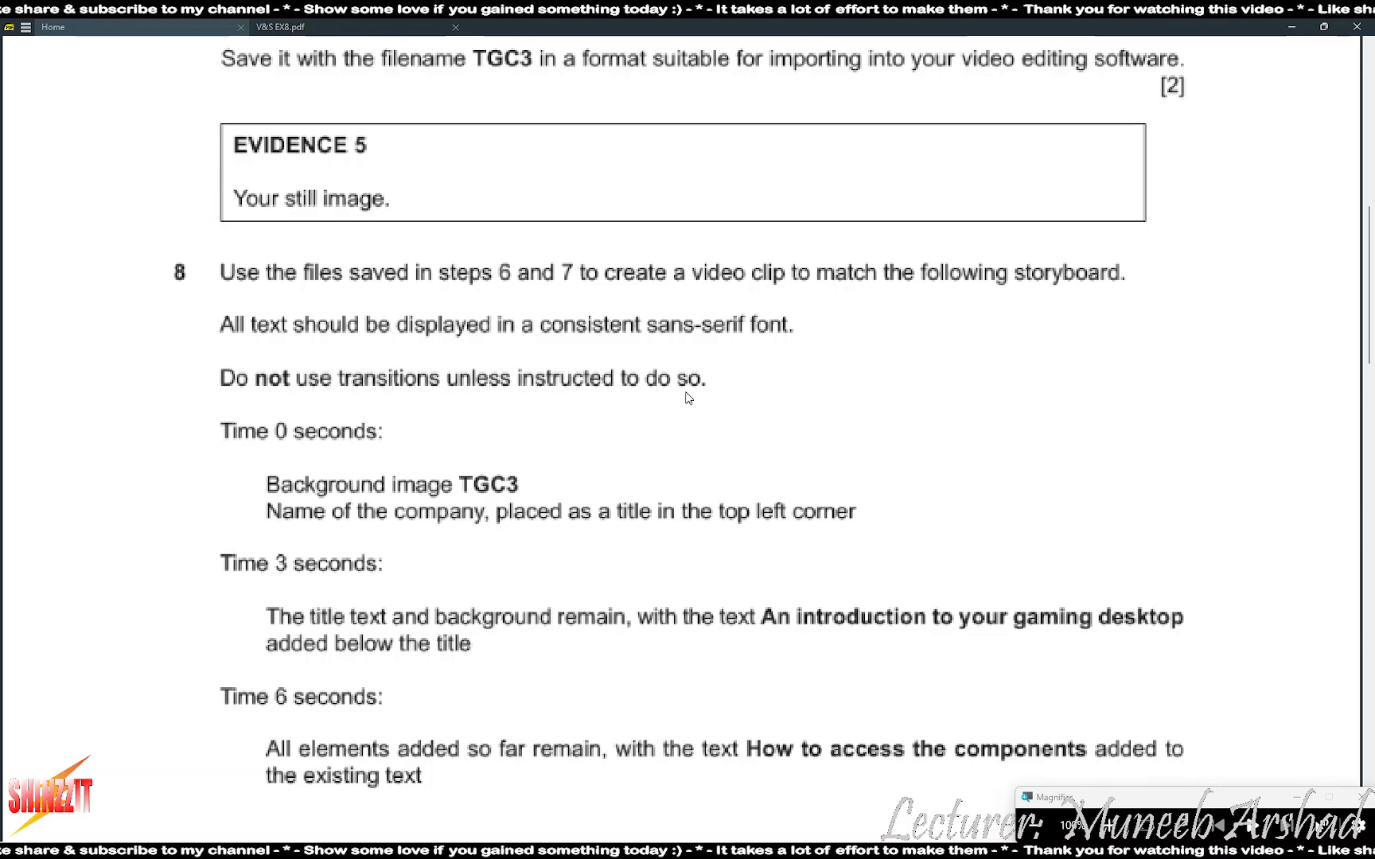
scroll(230, 424, "down", 2)
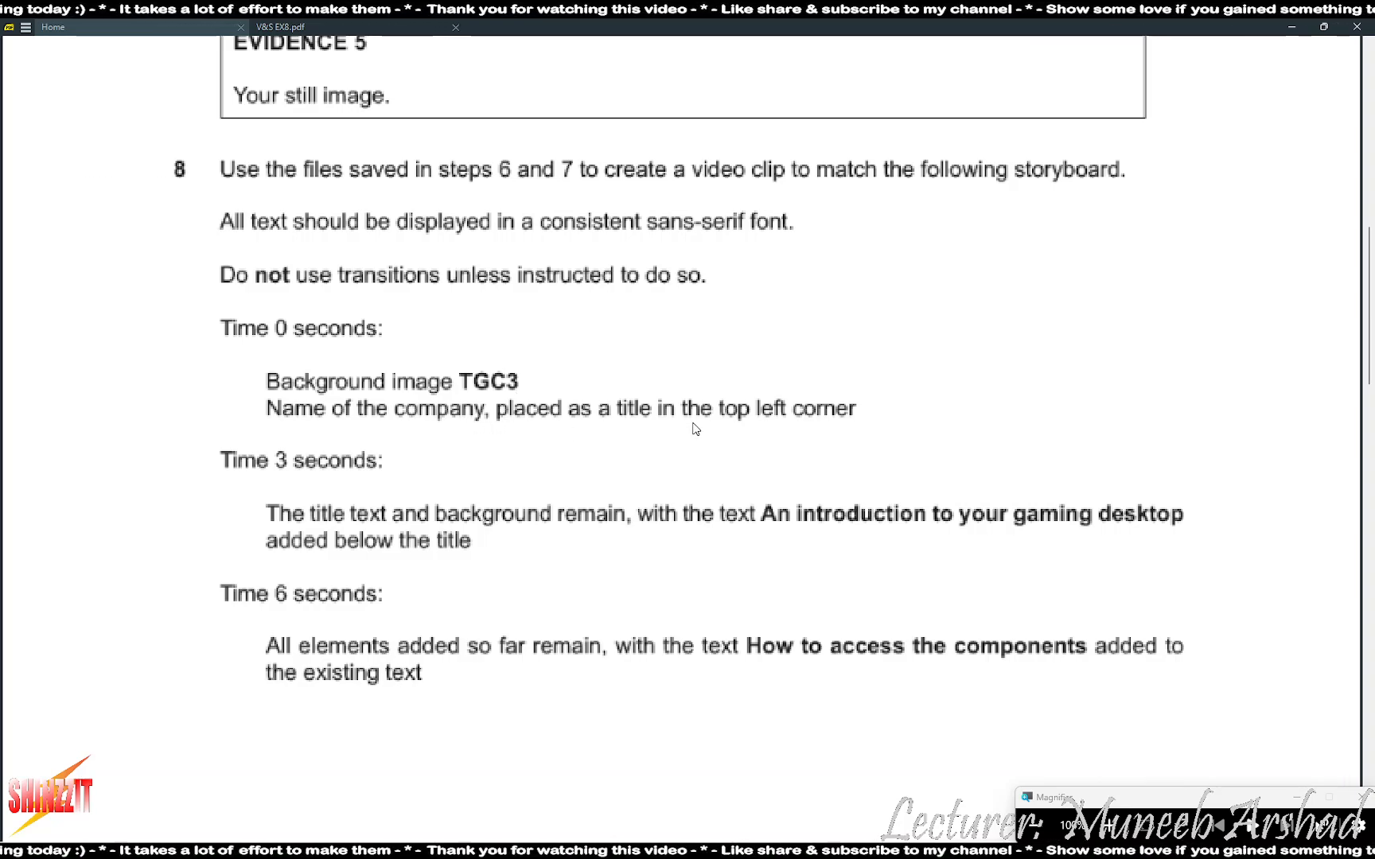
scroll(634, 392, "up", 15)
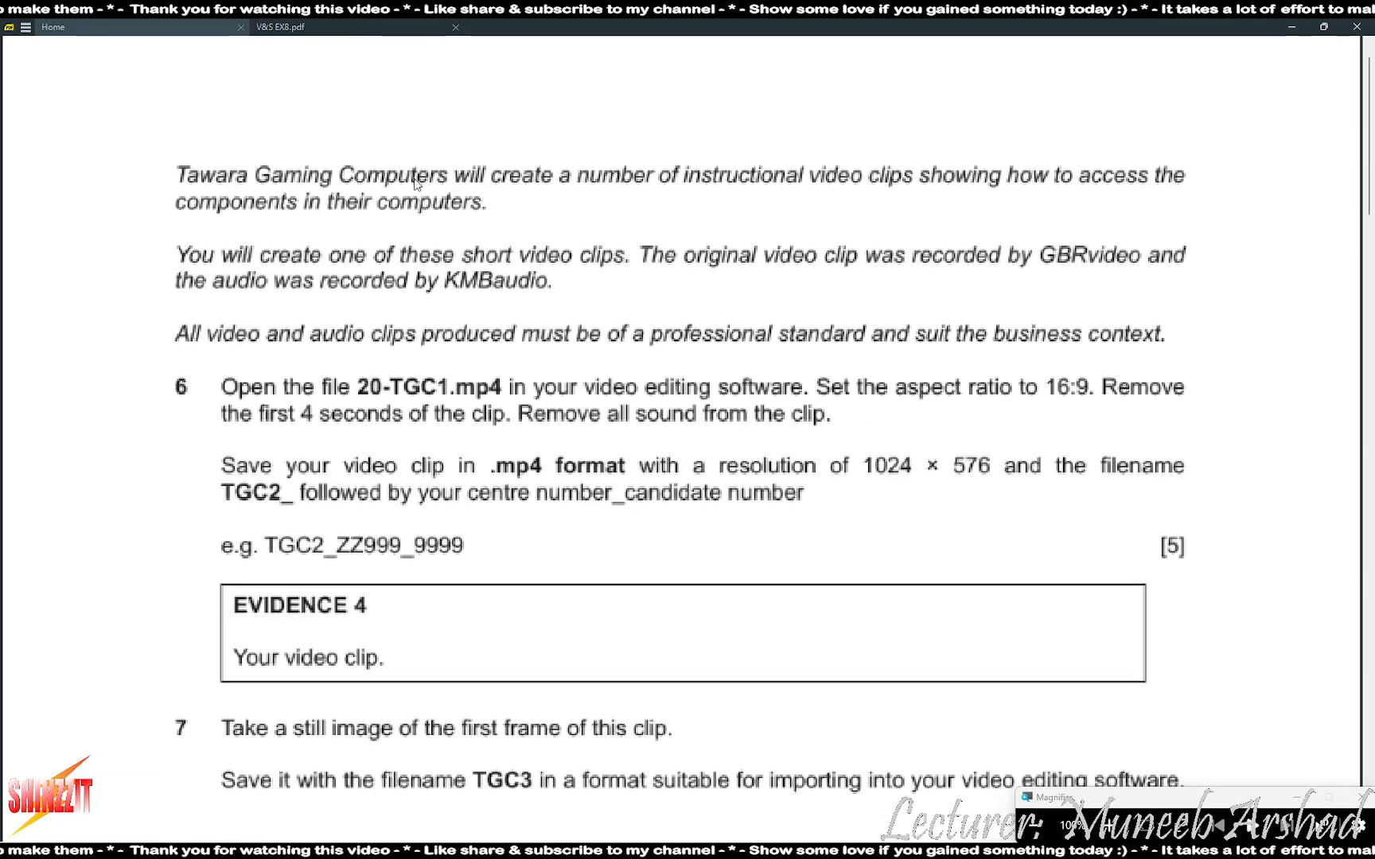
scroll(527, 378, "down", 12)
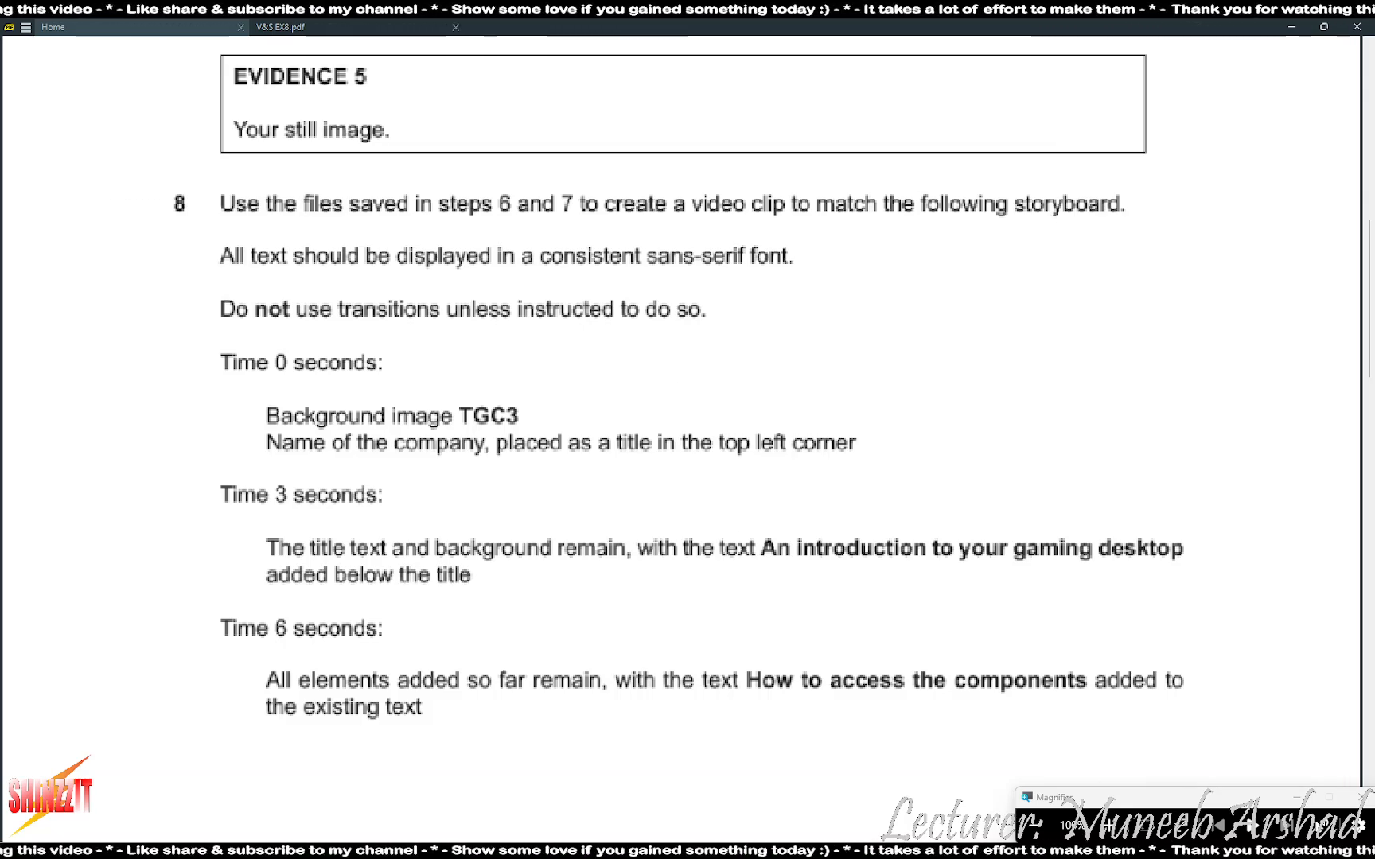
- Type 'Tawara Gaming Computers' as the caption, move it to the top and widen its box
key("alt+Tab")
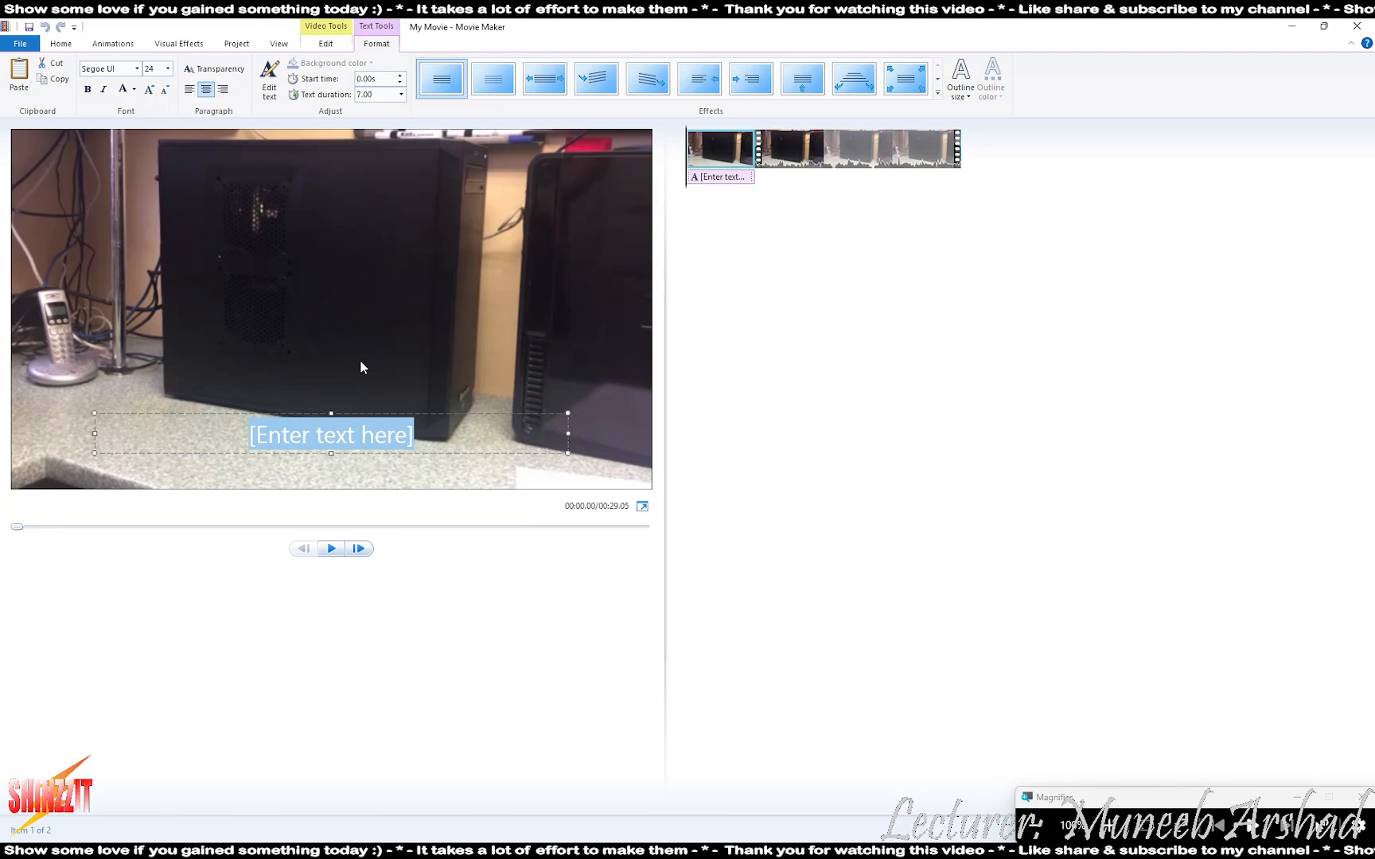
type("Tawara")
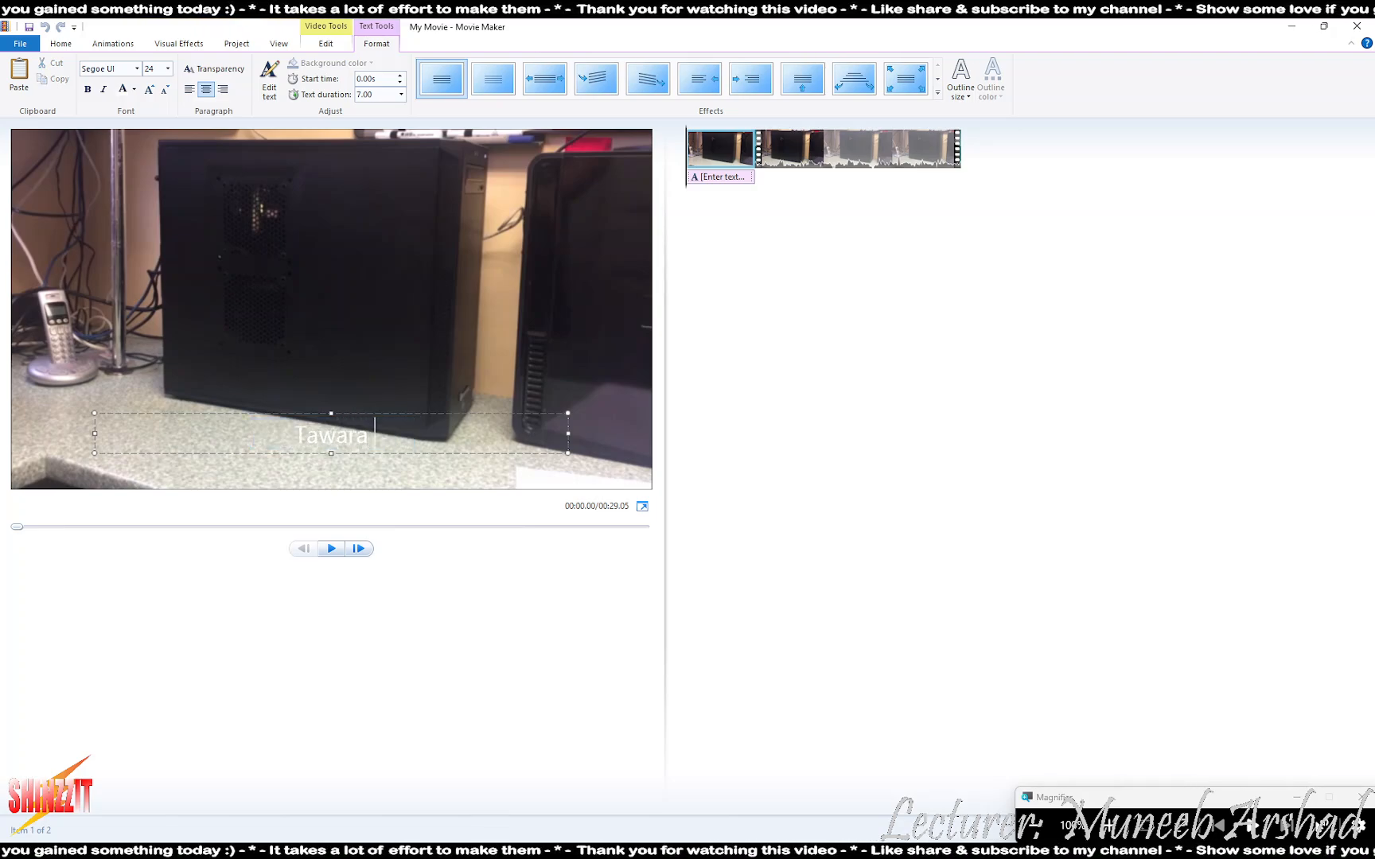
type(" Gaming C")
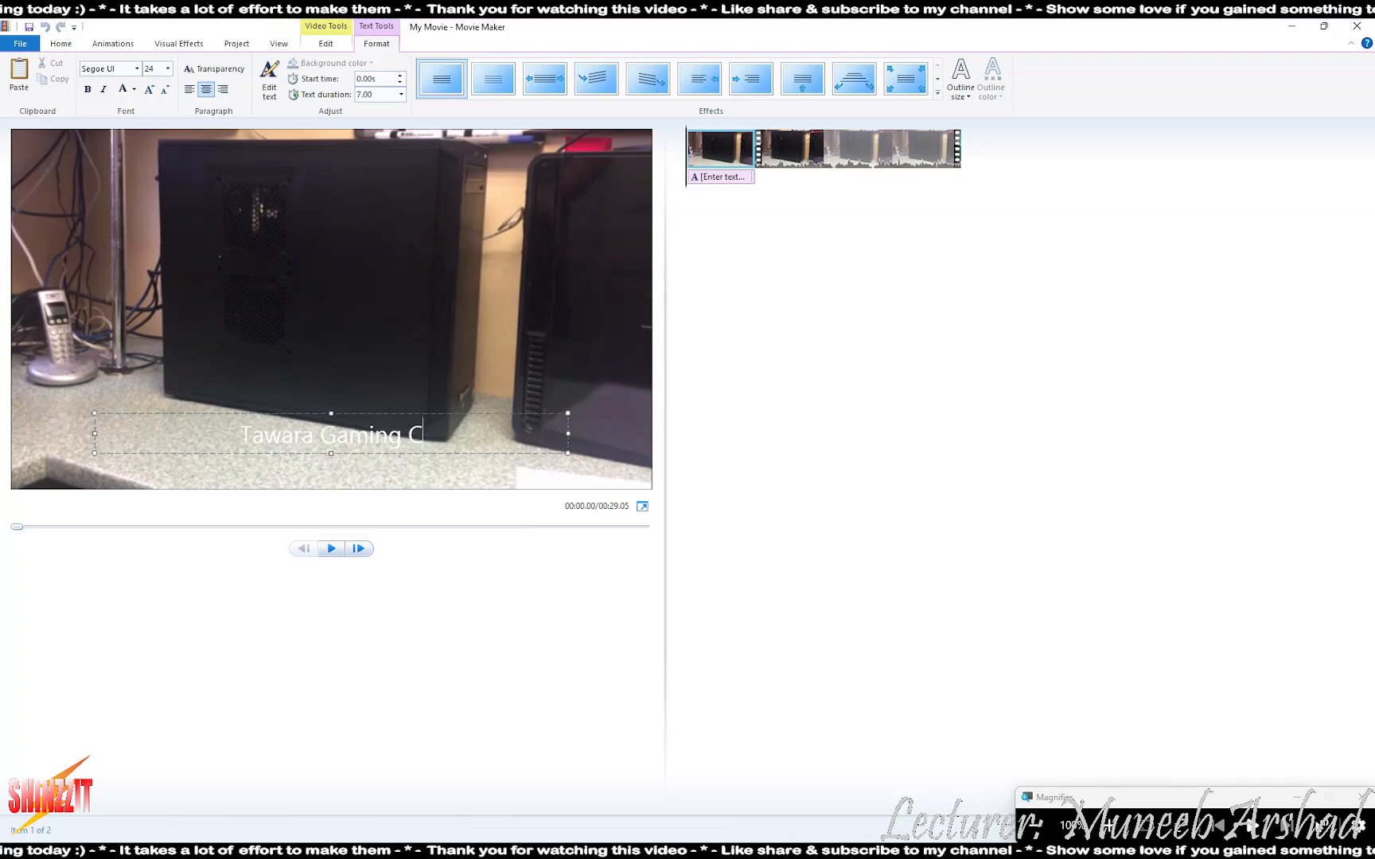
type("omputers")
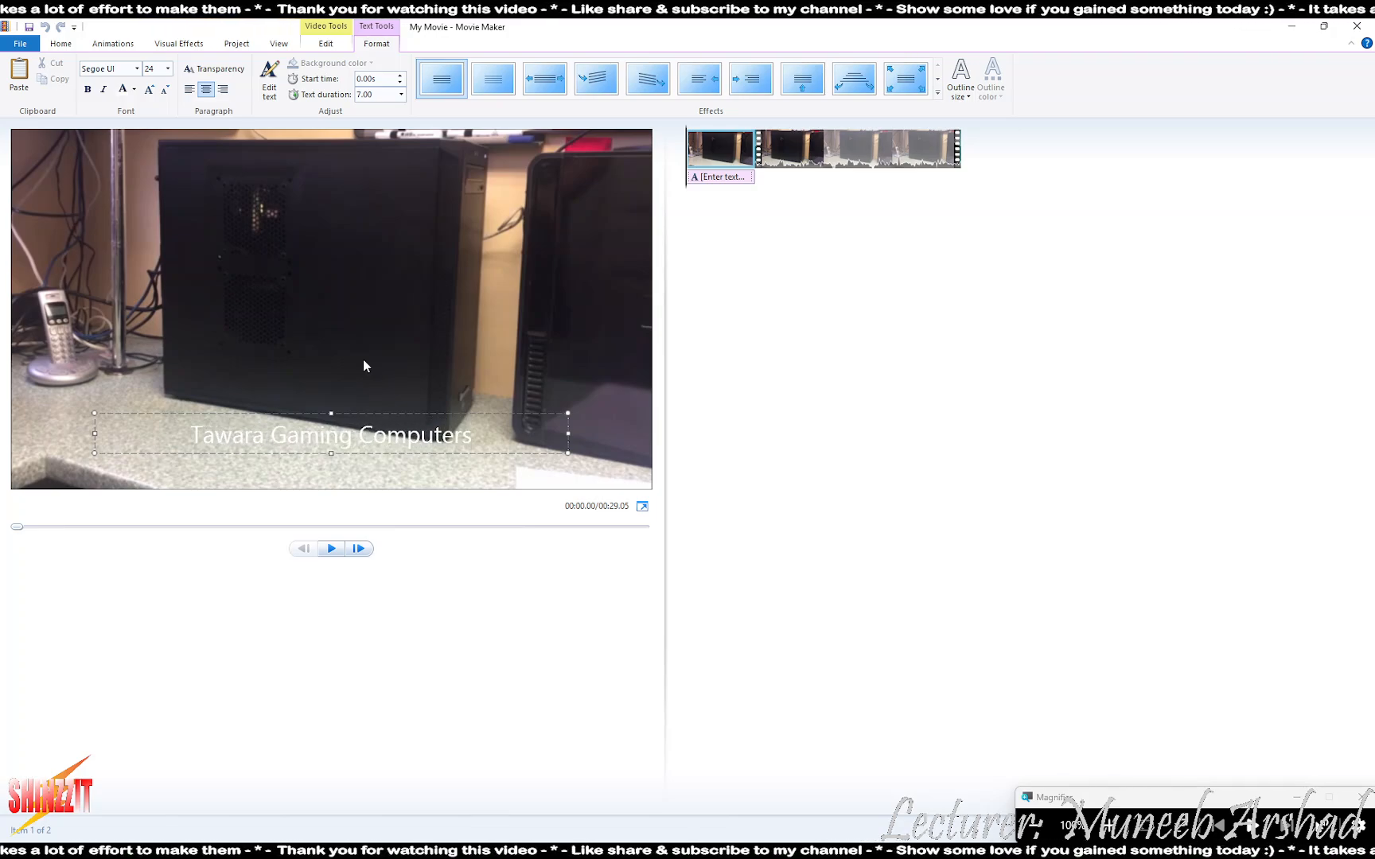
left_click_drag(433, 414, 436, 112)
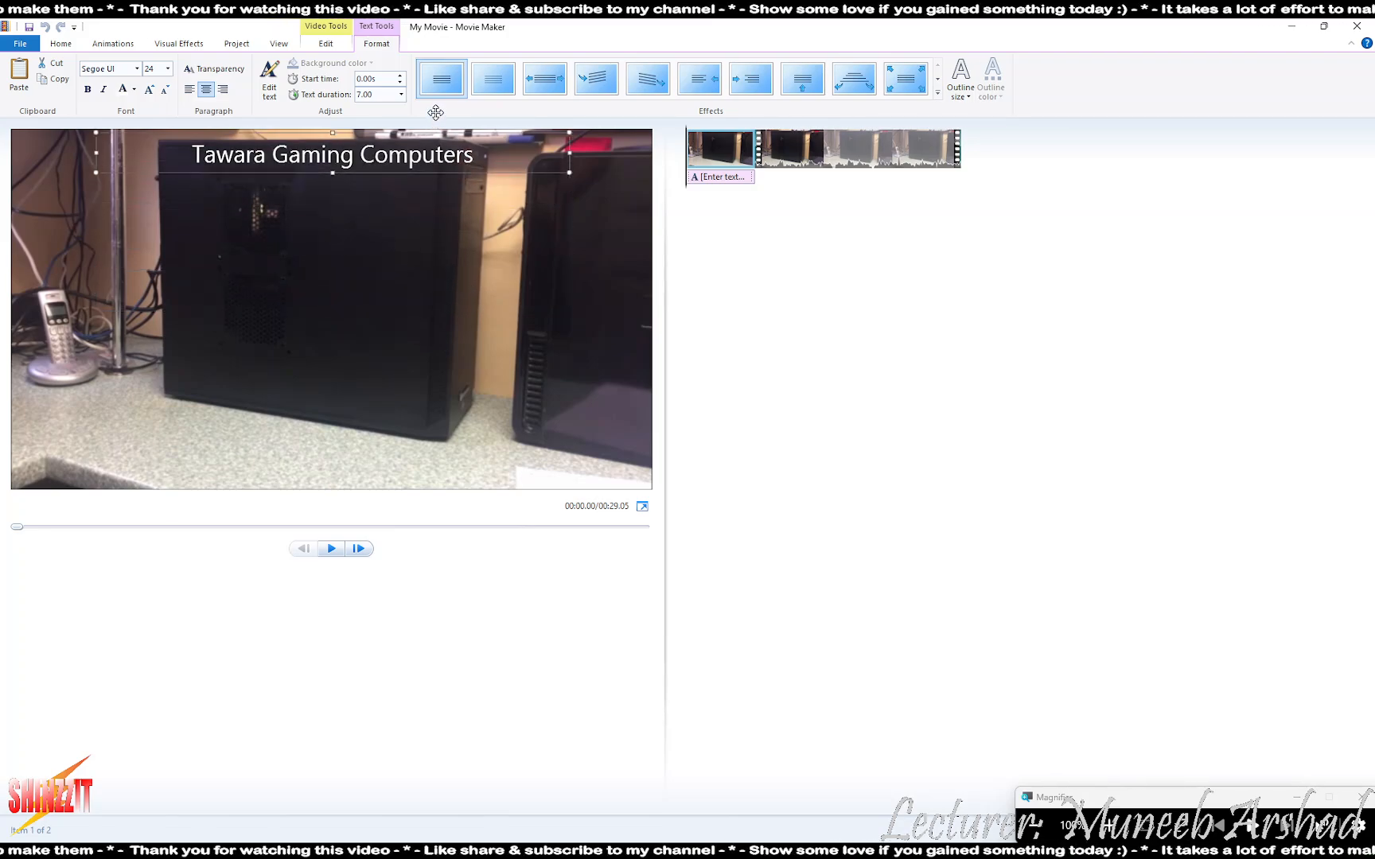
left_click_drag(568, 152, 648, 152)
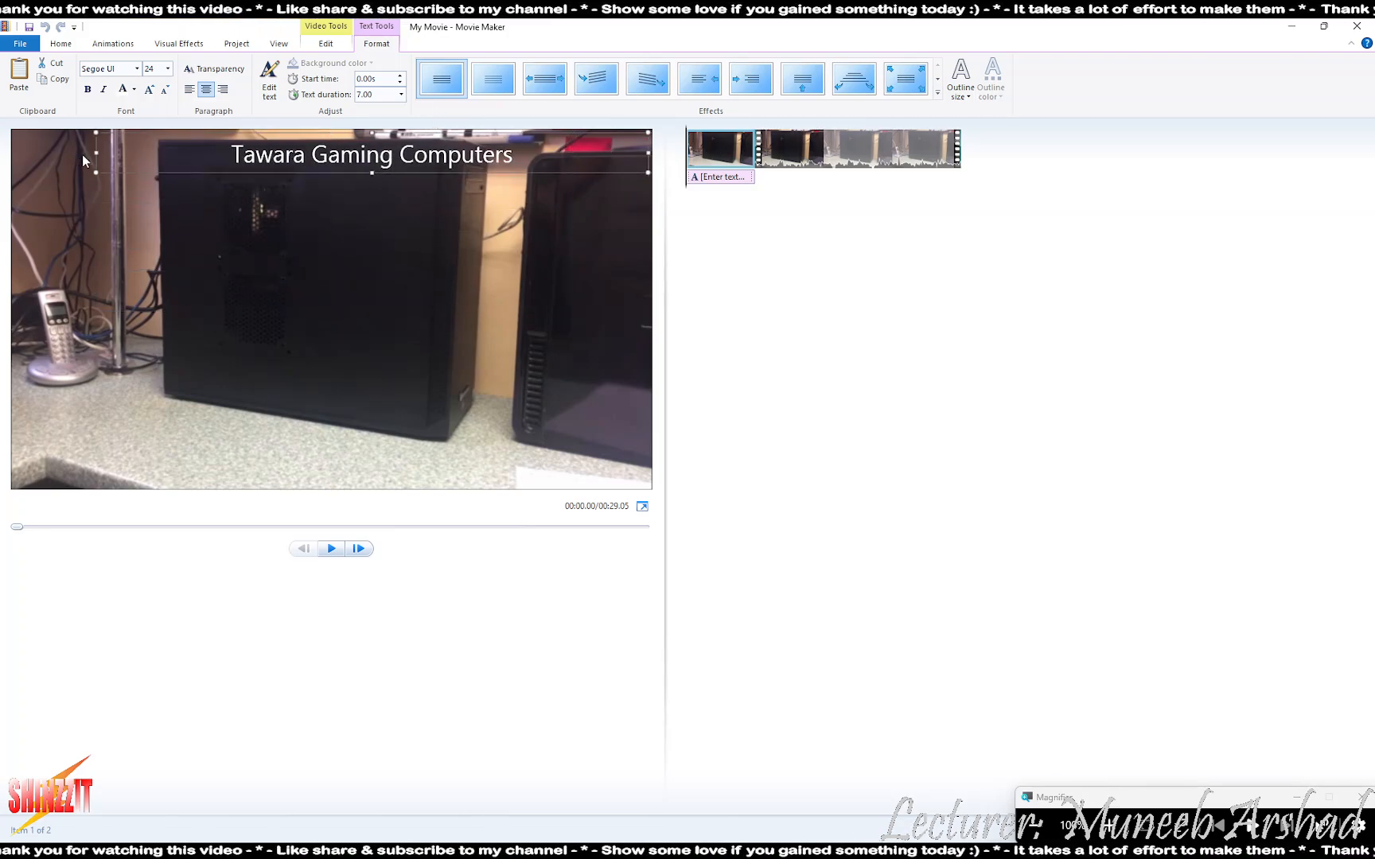
left_click_drag(97, 151, 3, 159)
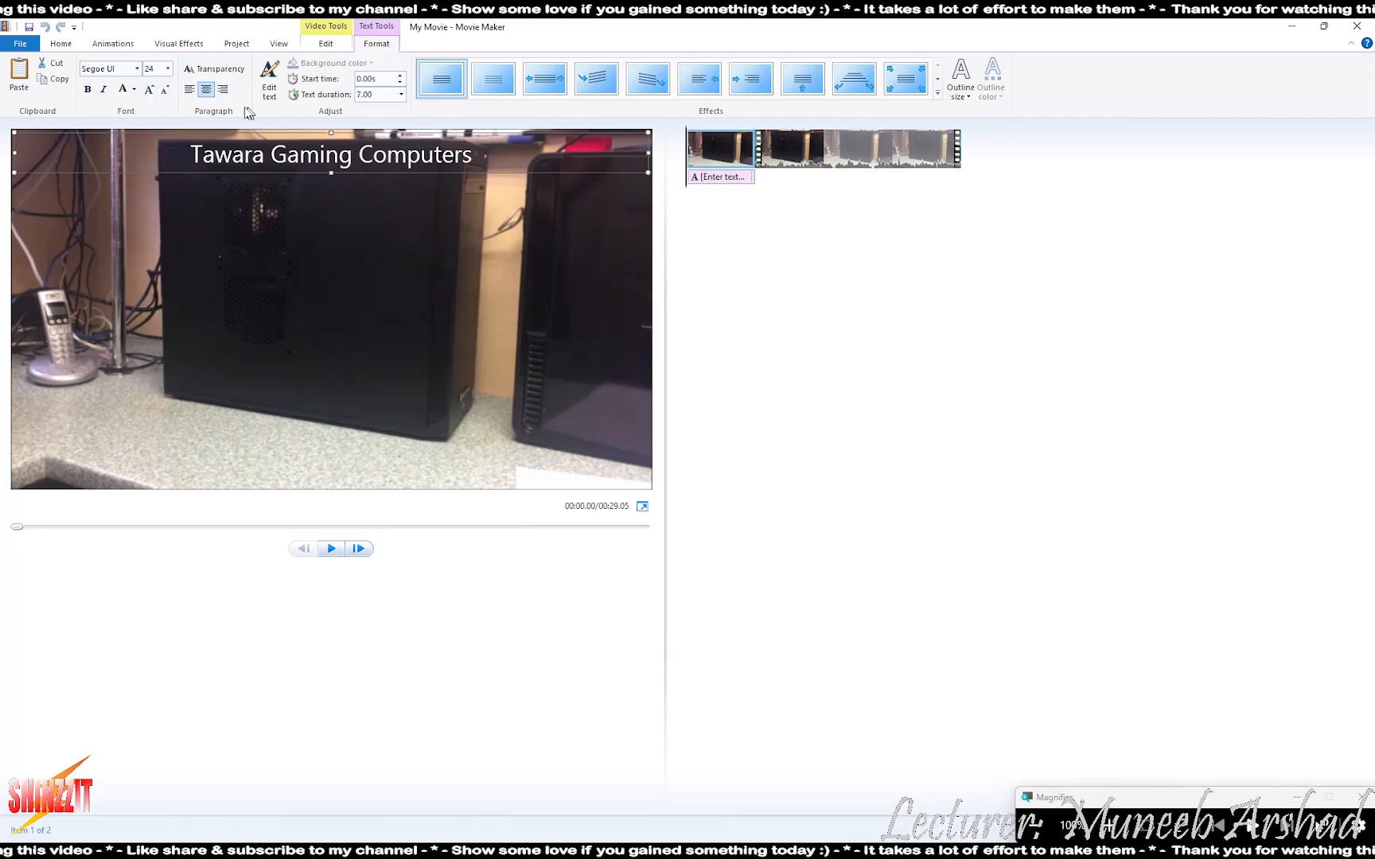
- Left-align the caption and set its font size to 28
left_click(189, 90)
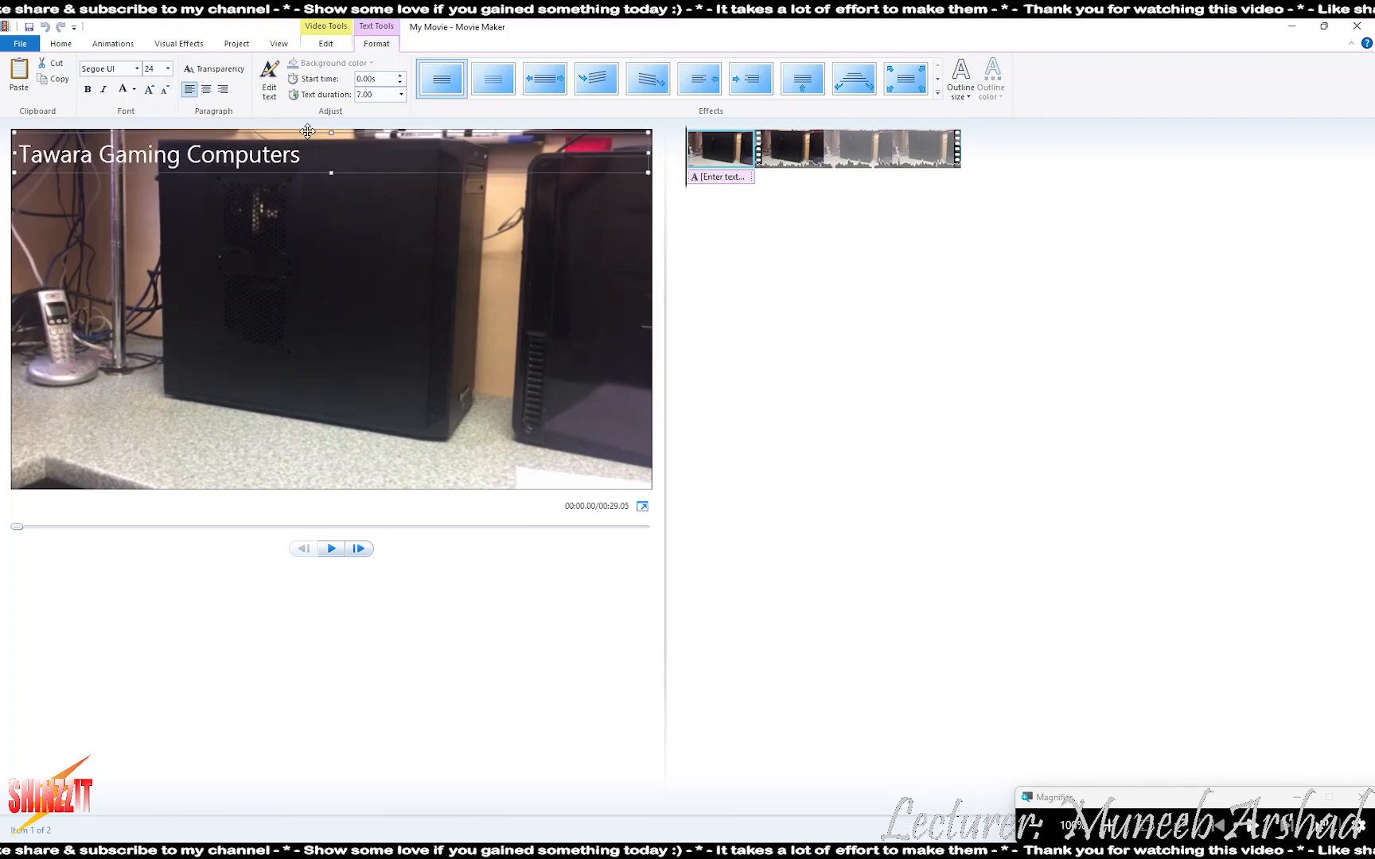
left_click(168, 70)
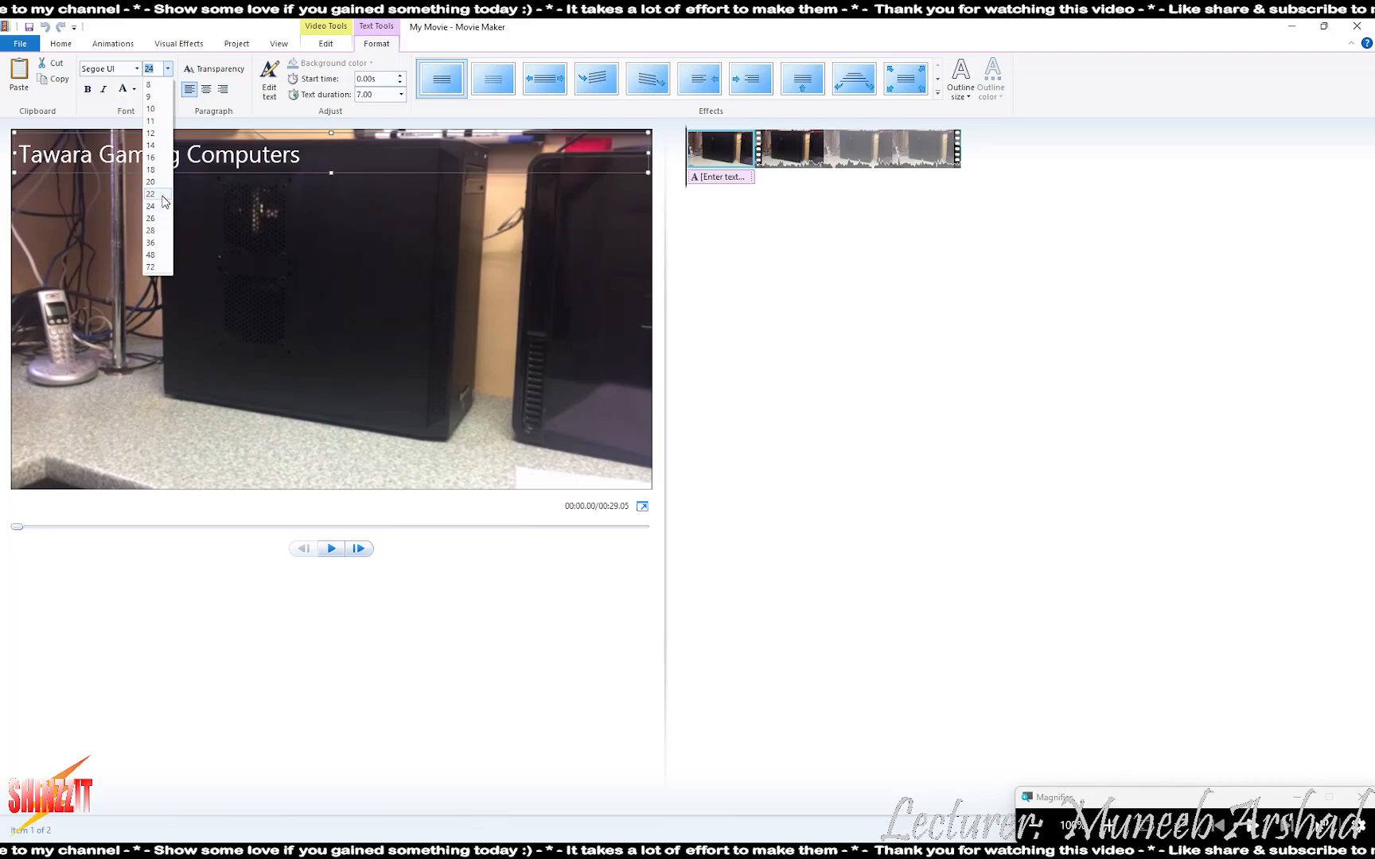
left_click(151, 218)
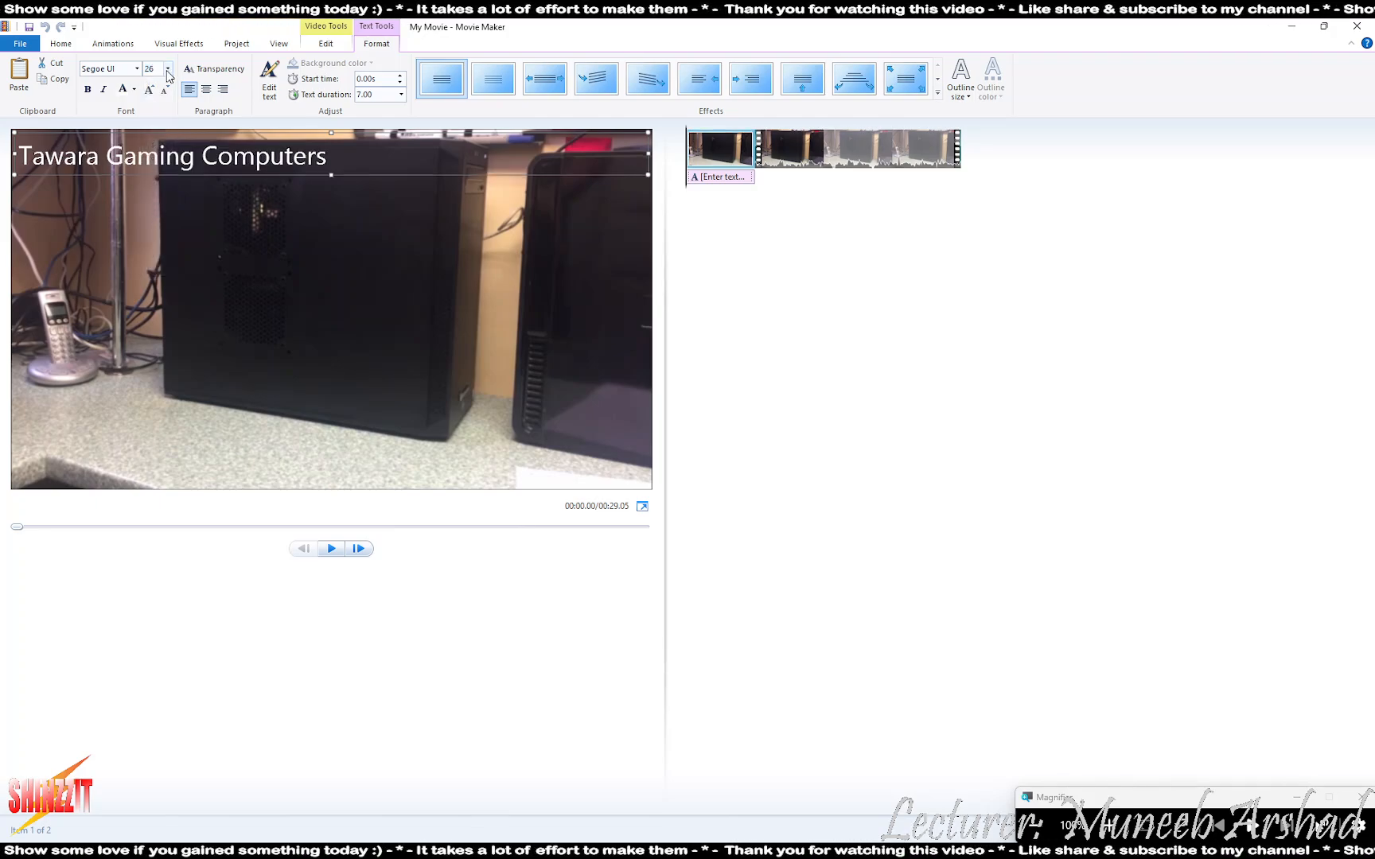
left_click(168, 70)
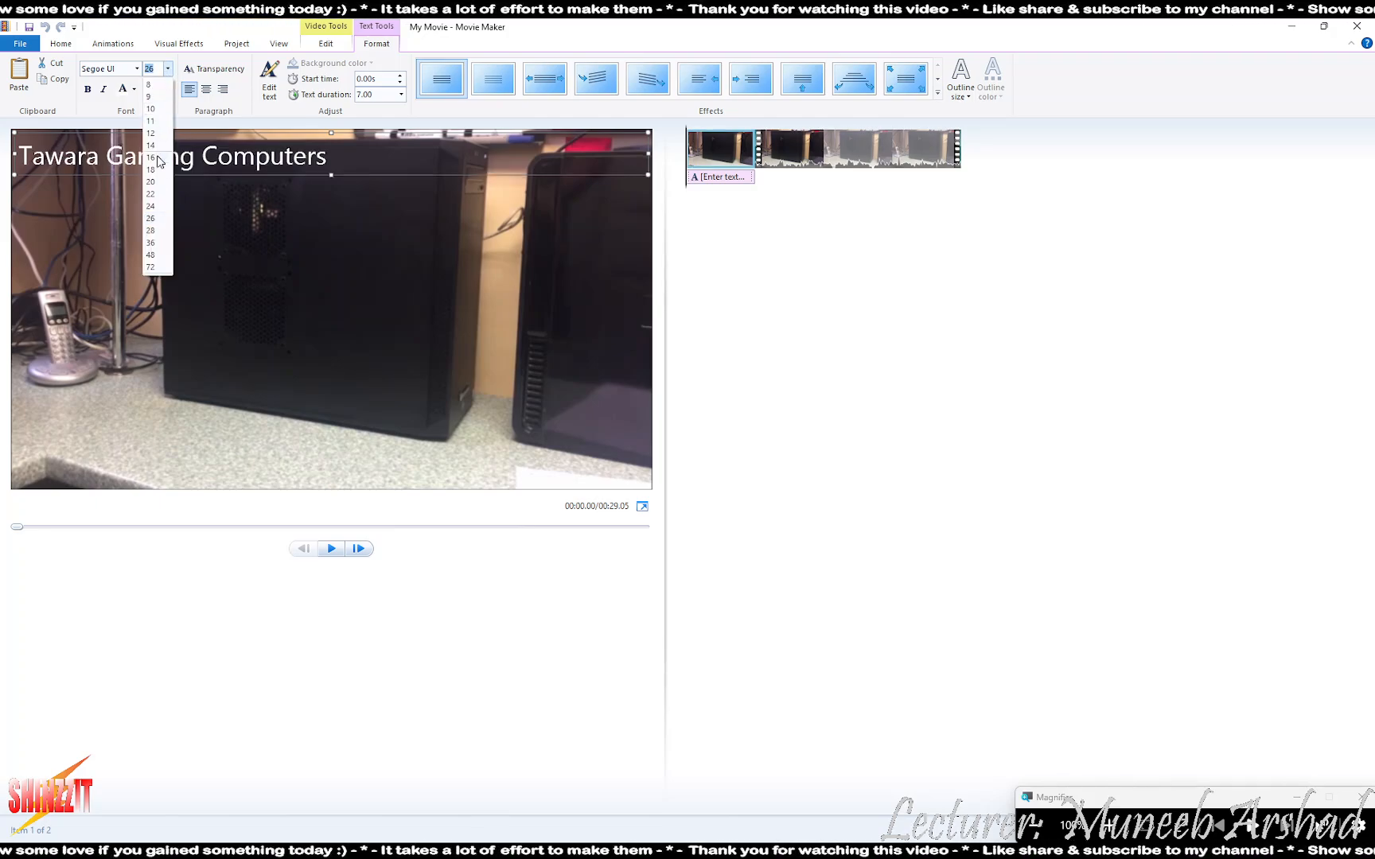
left_click(152, 231)
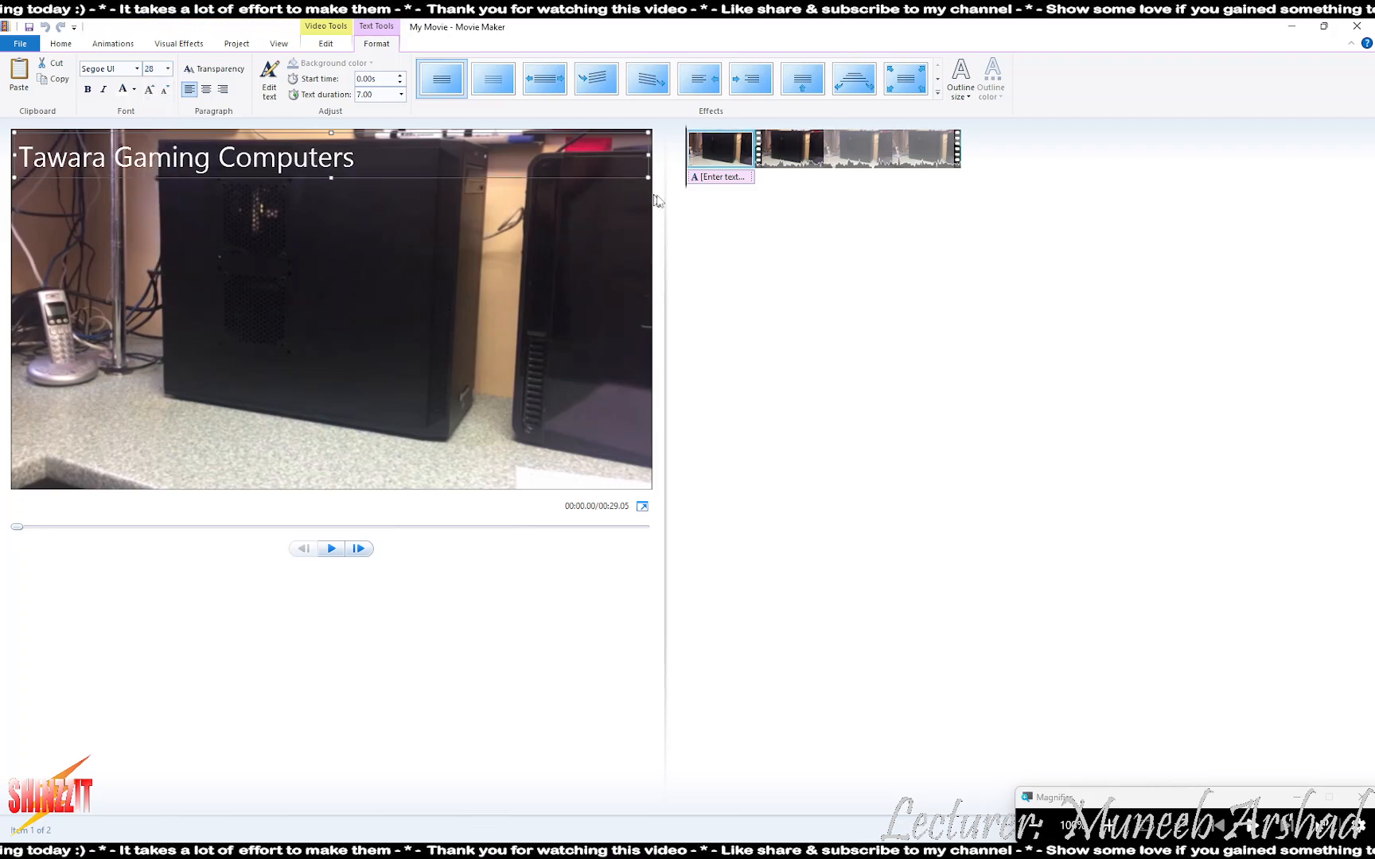
left_click(765, 224)
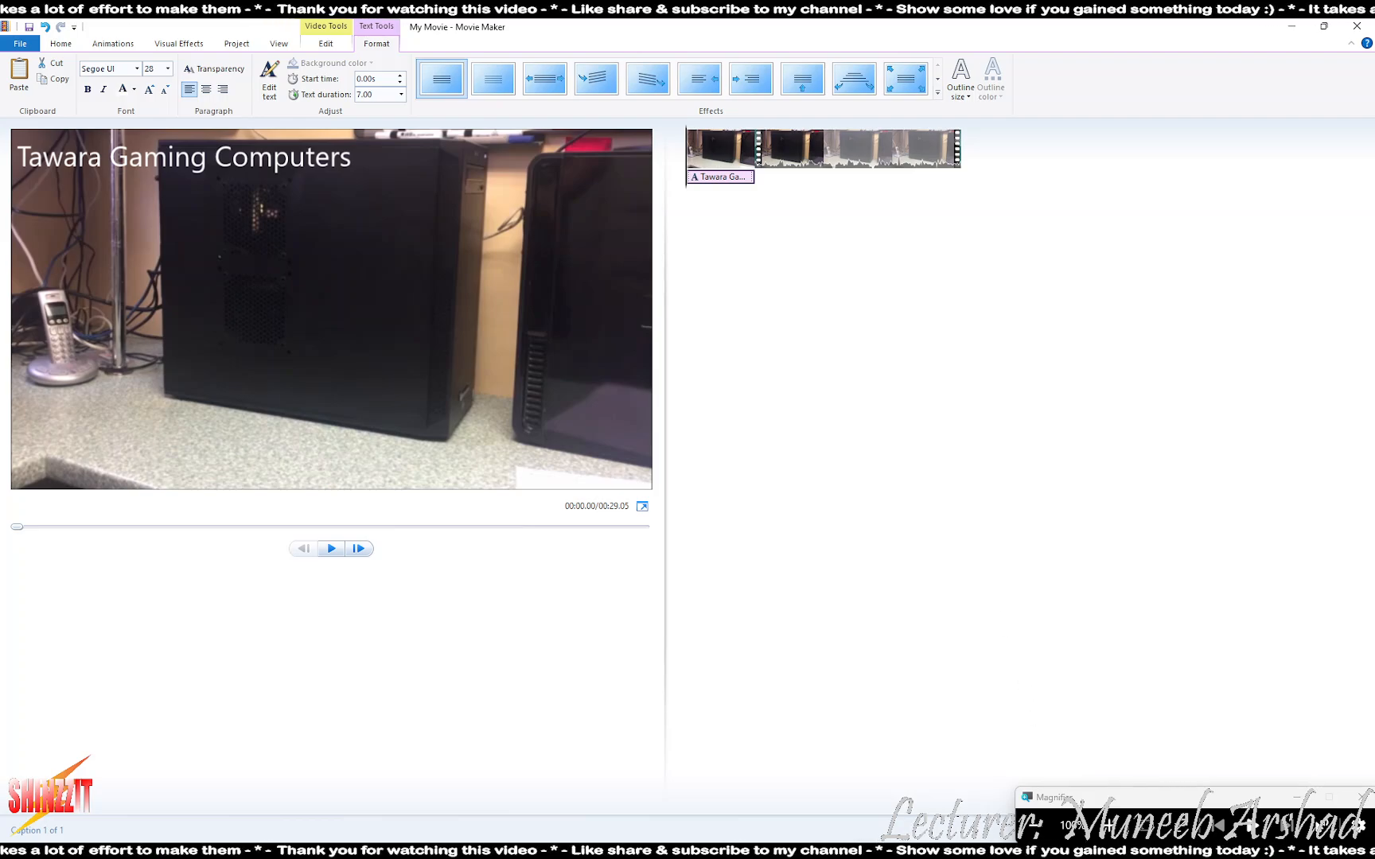
key("alt+Tab")
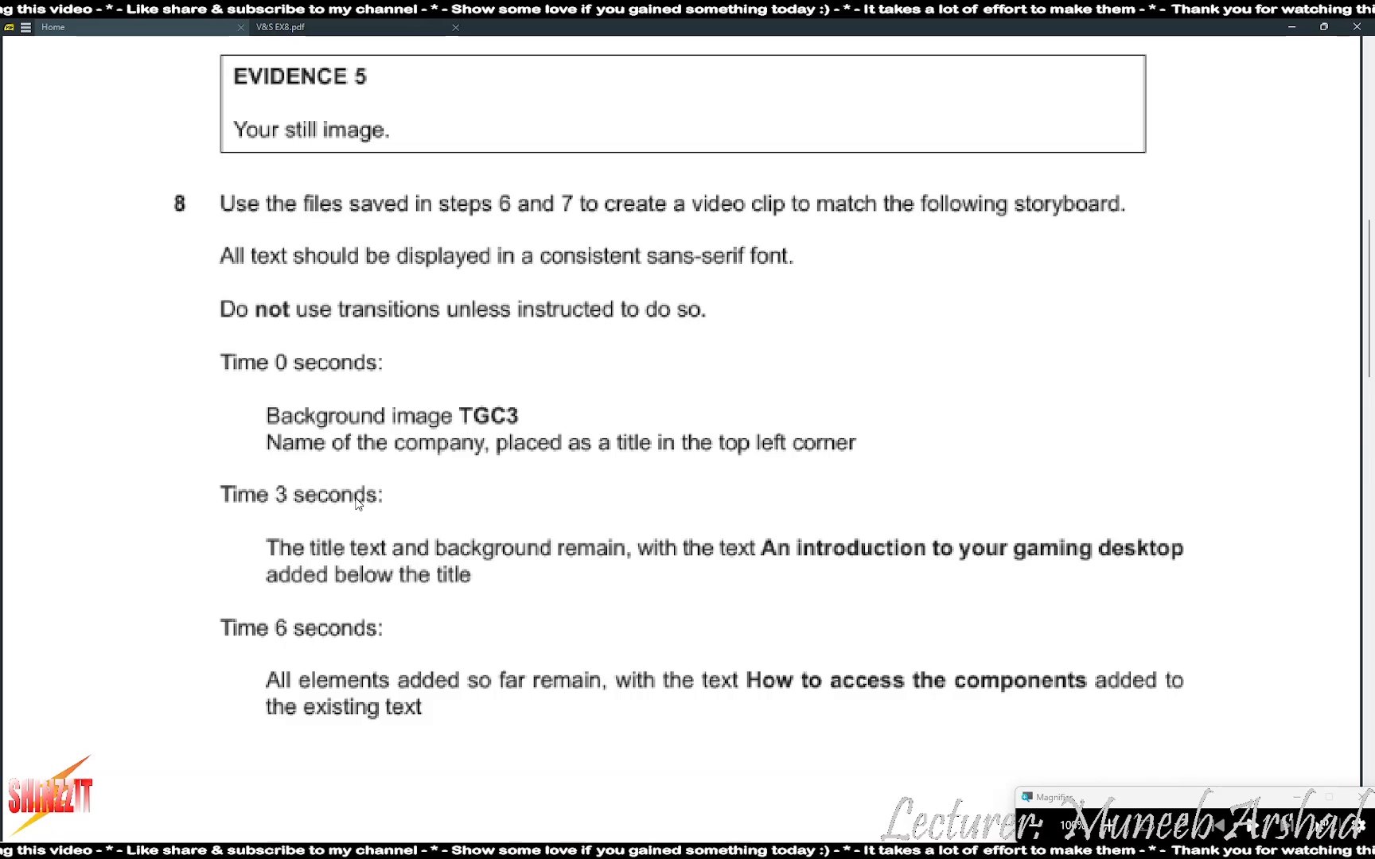
- Go back to Movie Maker after reading the Time 0/3/6 seconds storyboard
key("alt+Tab")
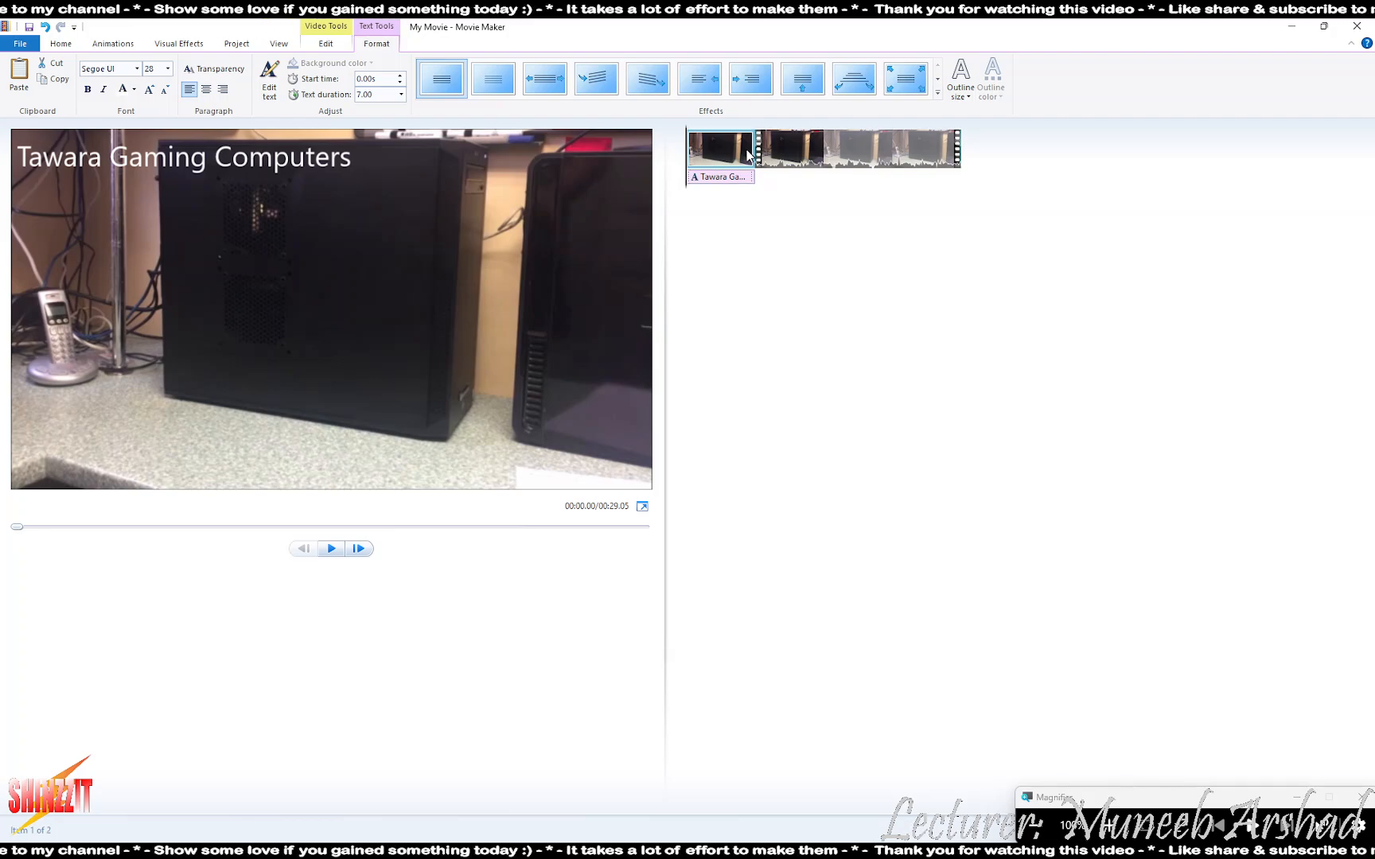
- Set the Tawara Gaming Computers caption's text duration to 3 seconds
left_click(326, 44)
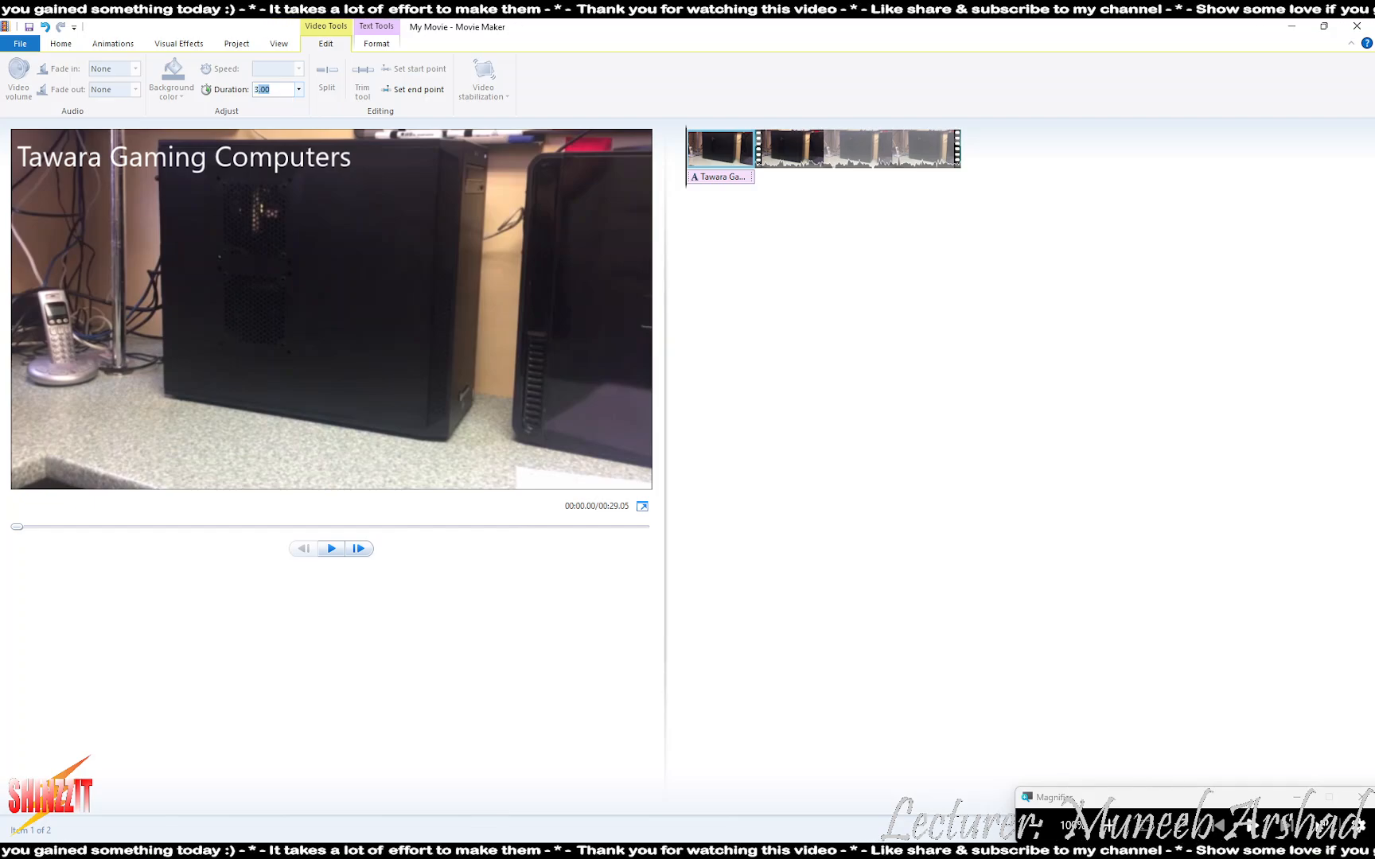
left_click(368, 46)
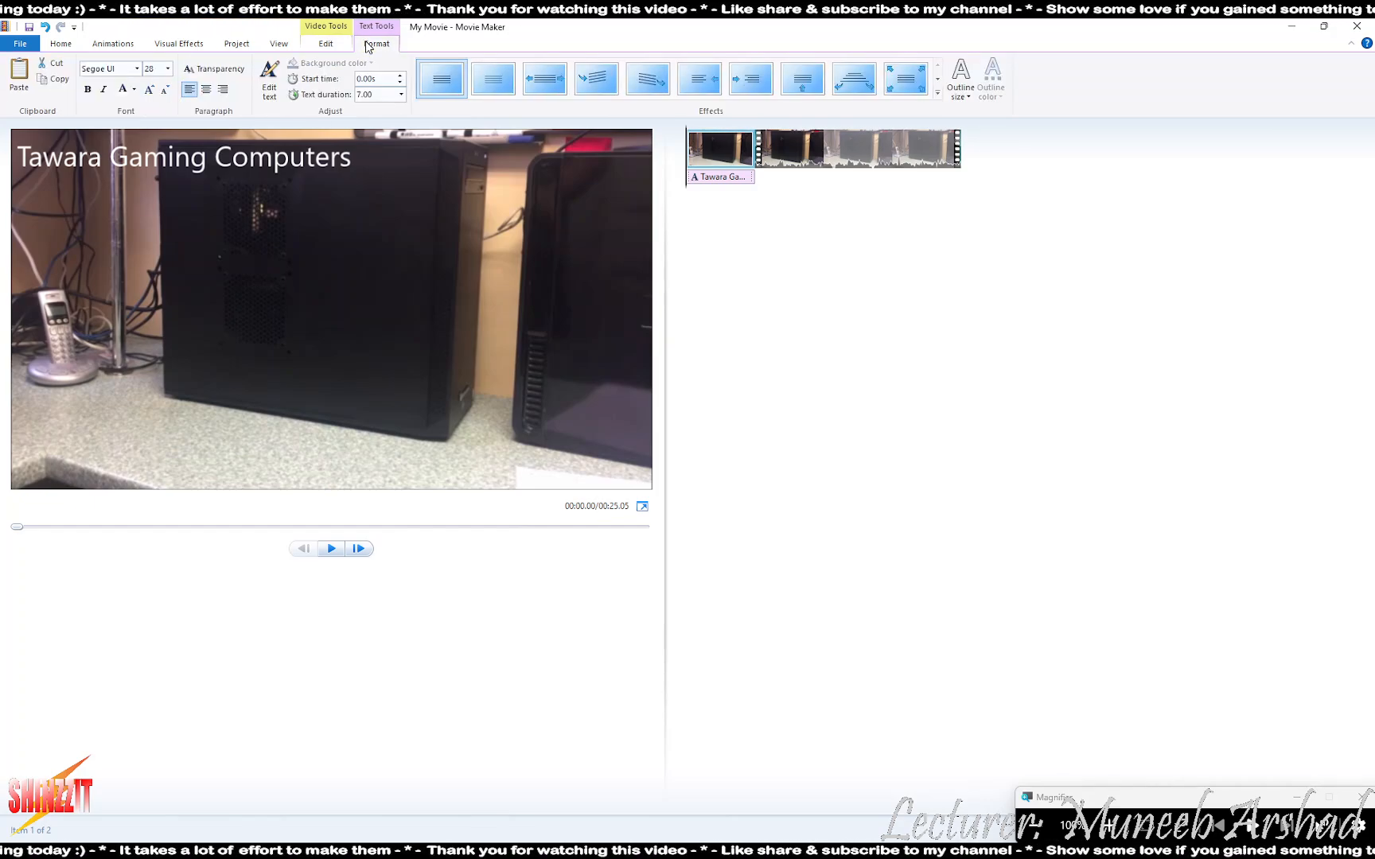
left_click(372, 94)
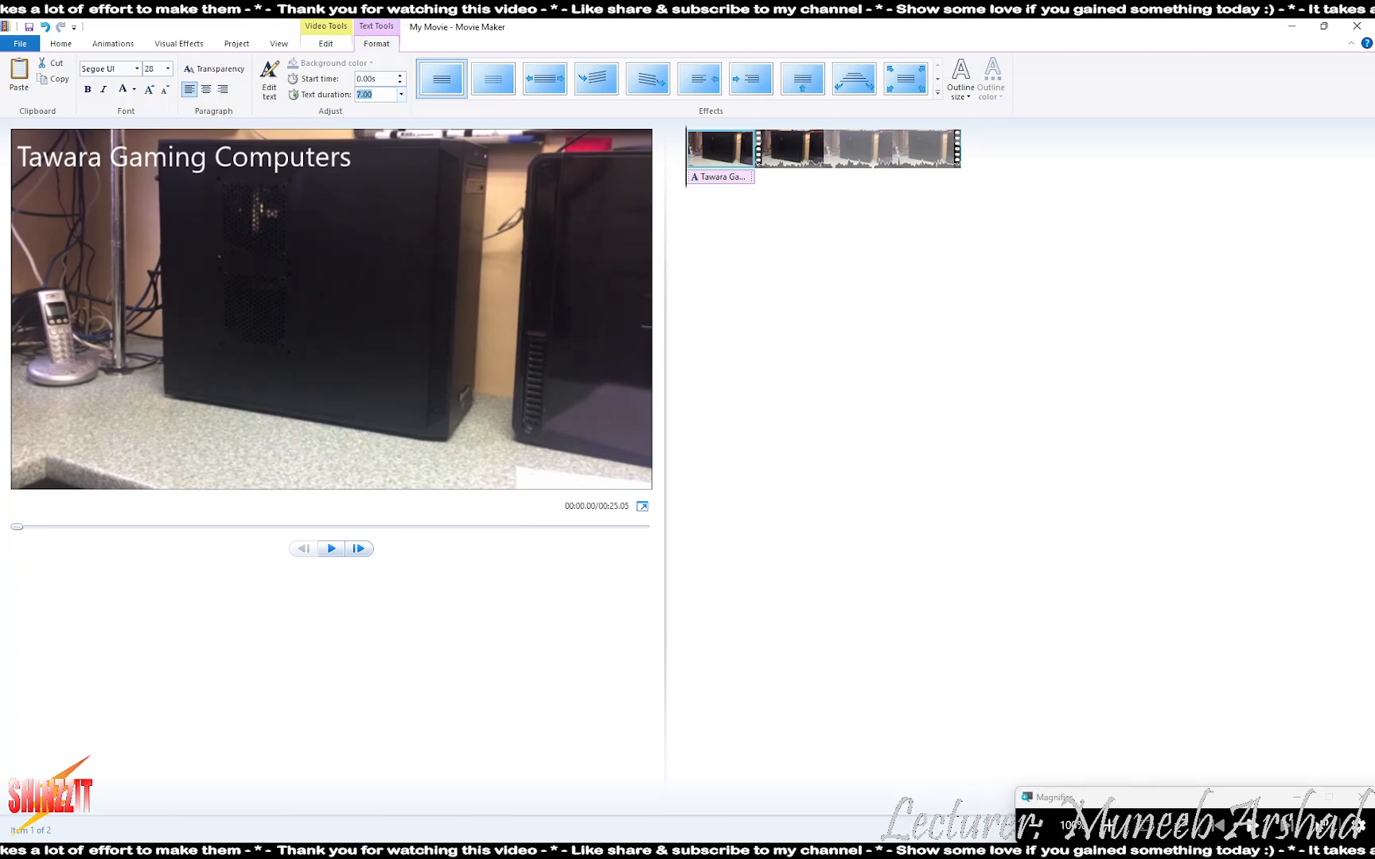
type("3")
key("Return")
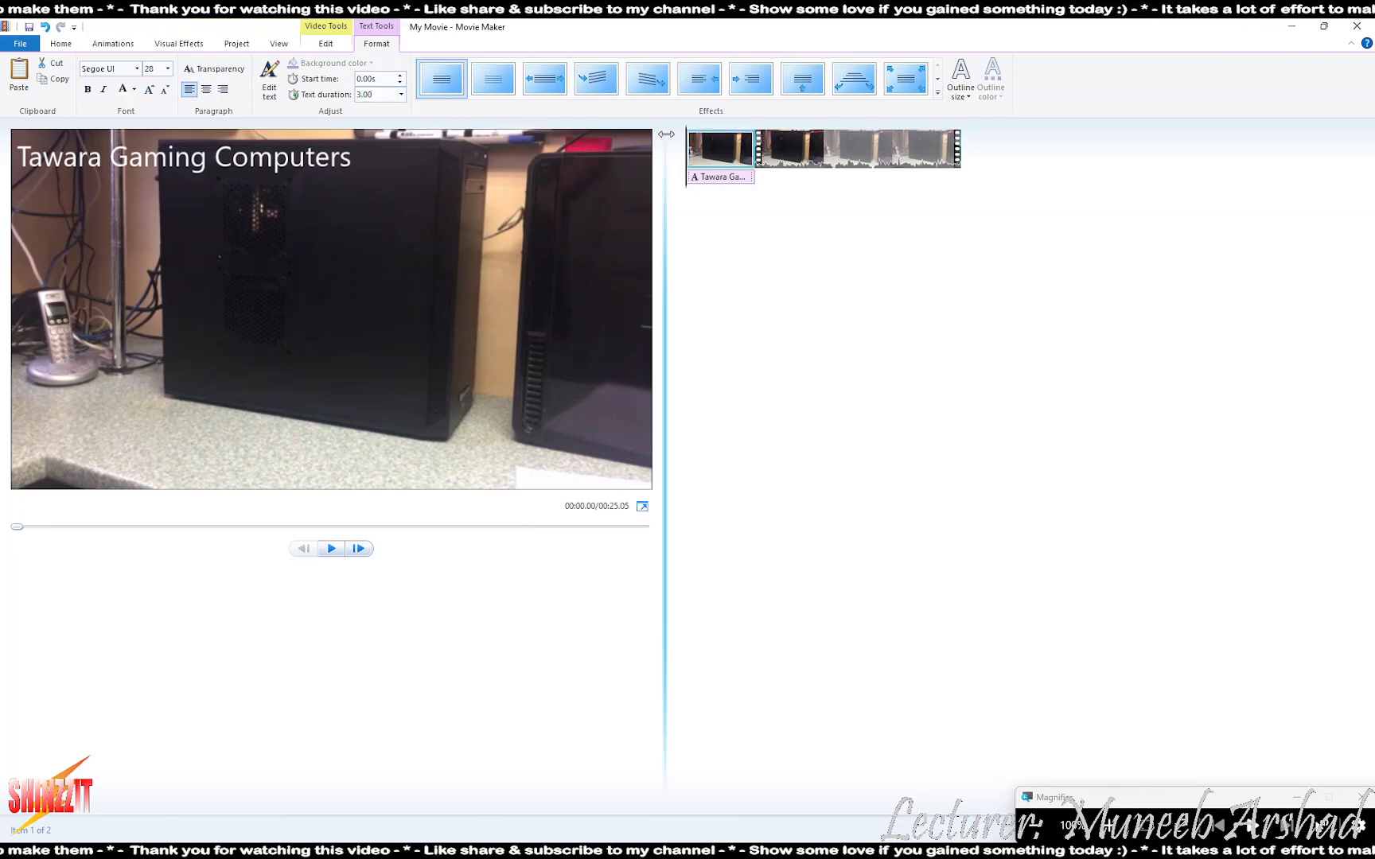
- Paste a copy of the caption onto the second clip starting at 3 seconds
mouse_move(718, 149)
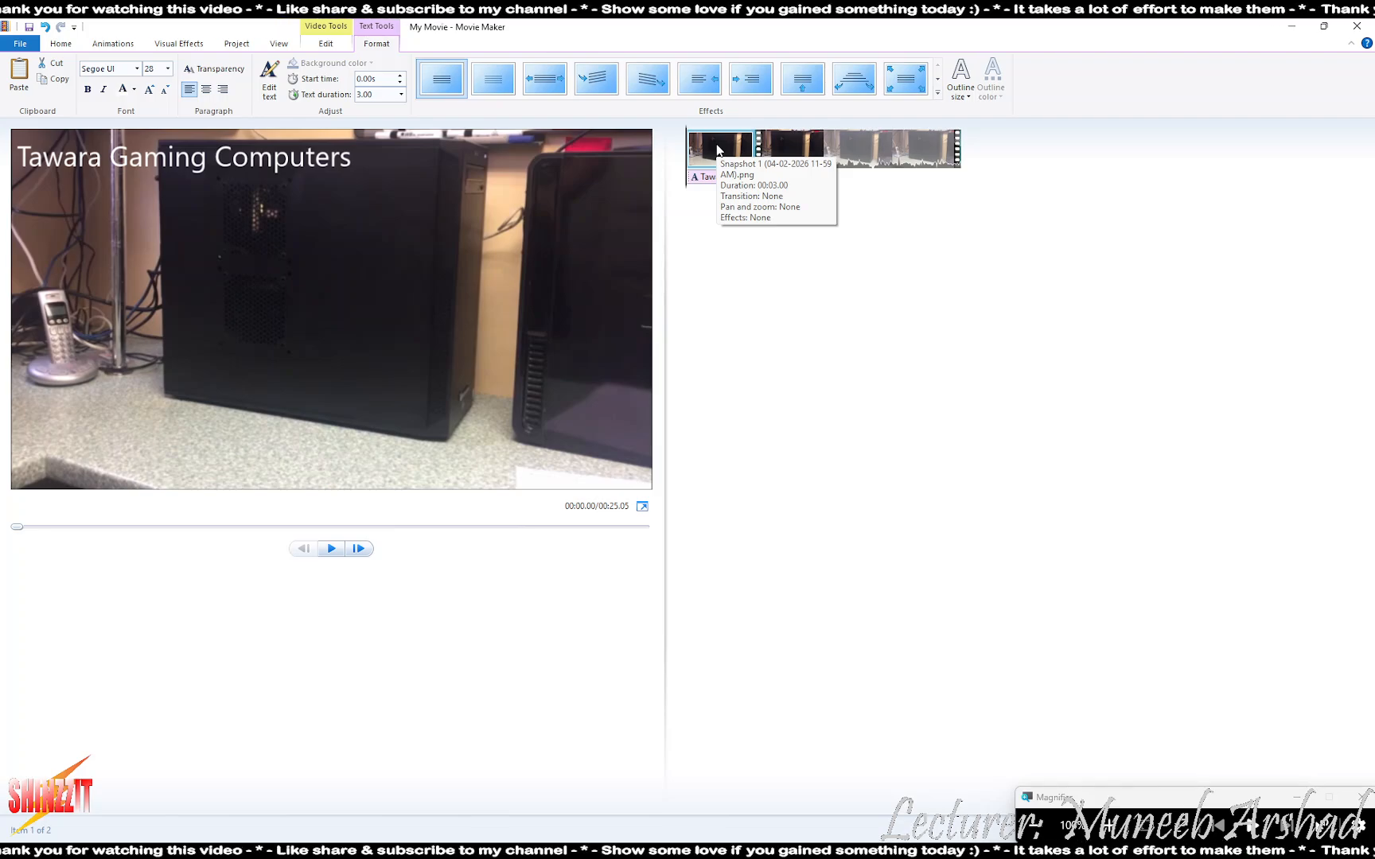
left_click(718, 150)
left_click(730, 178)
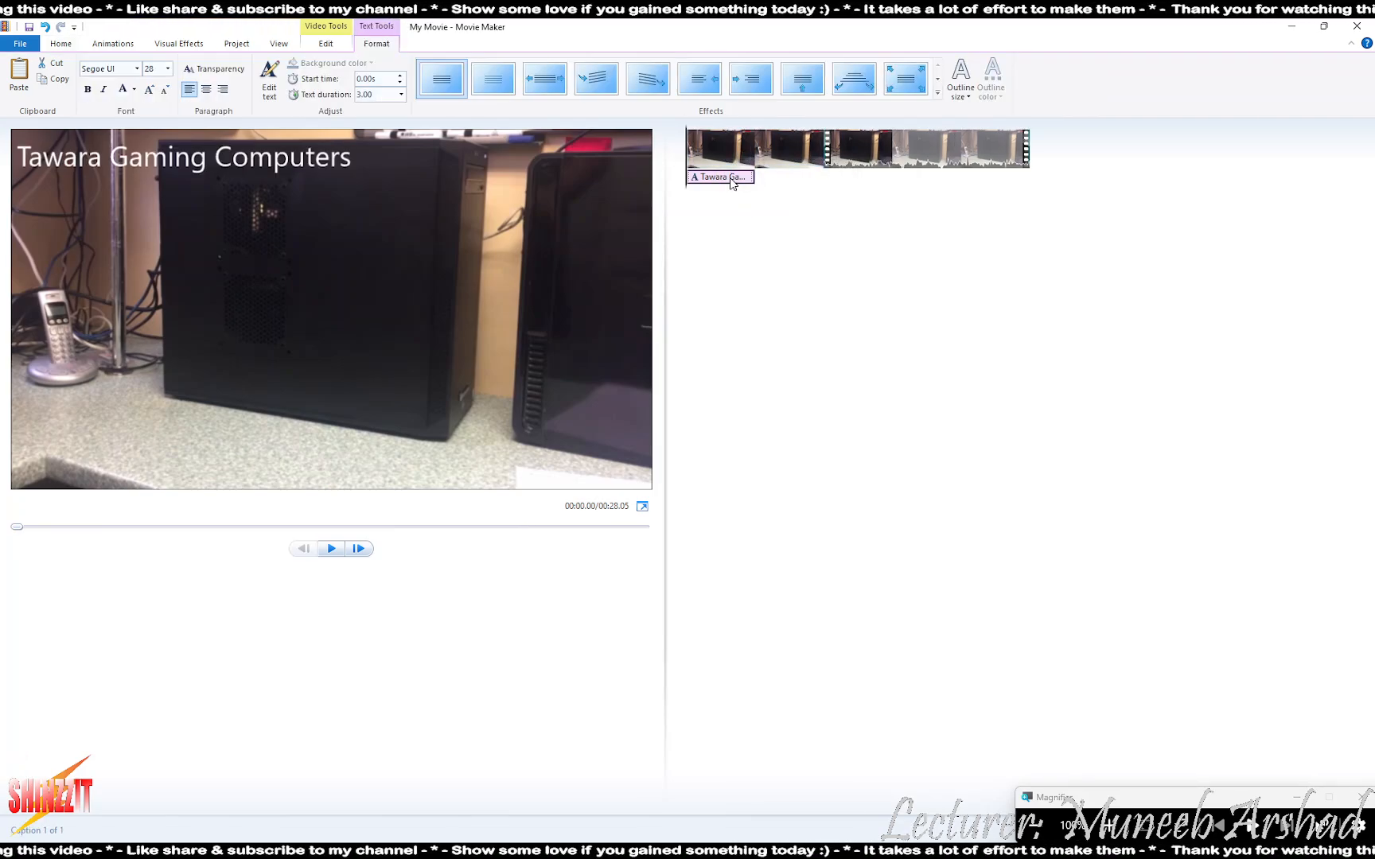
left_click(785, 157)
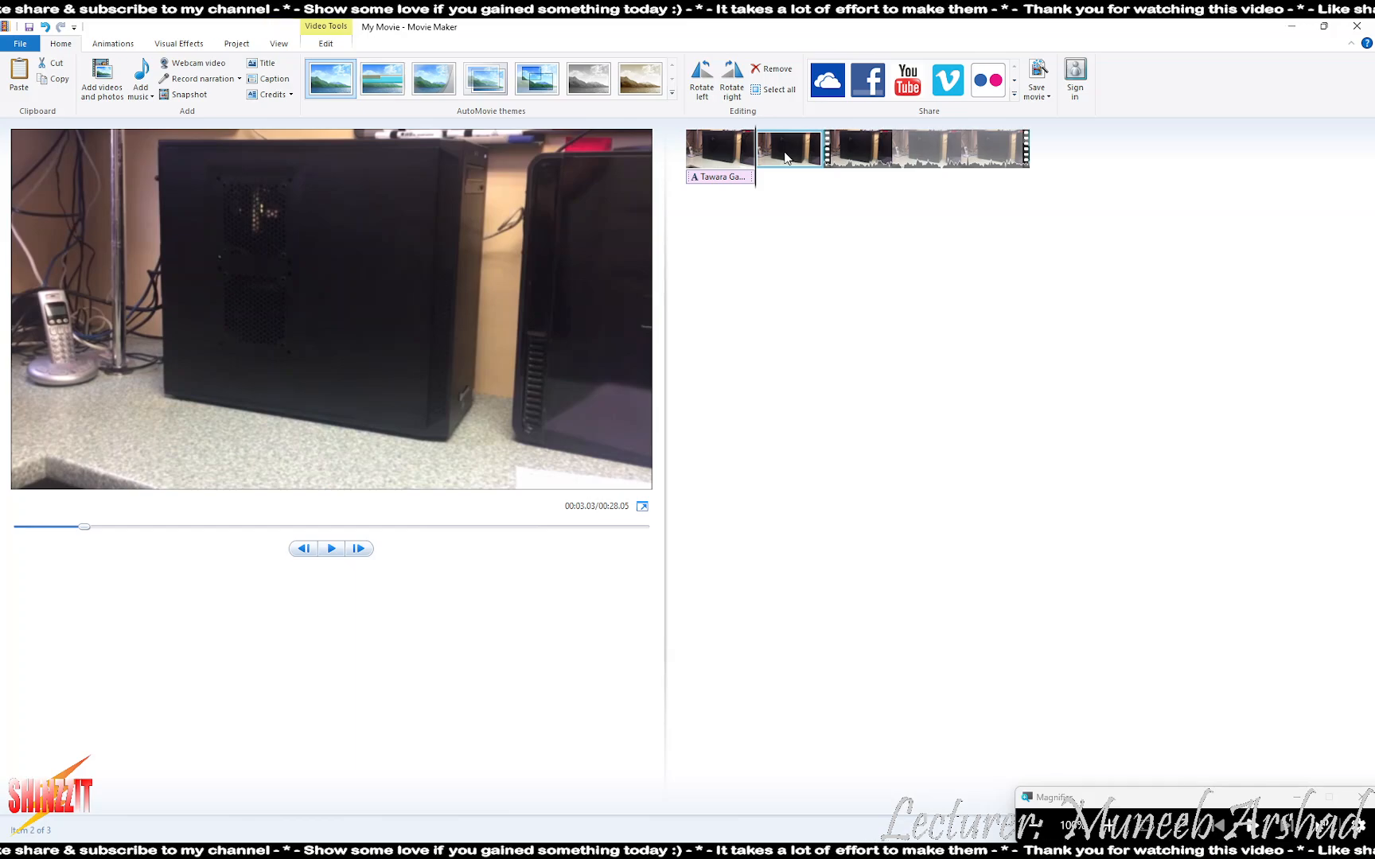
key("ctrl+v")
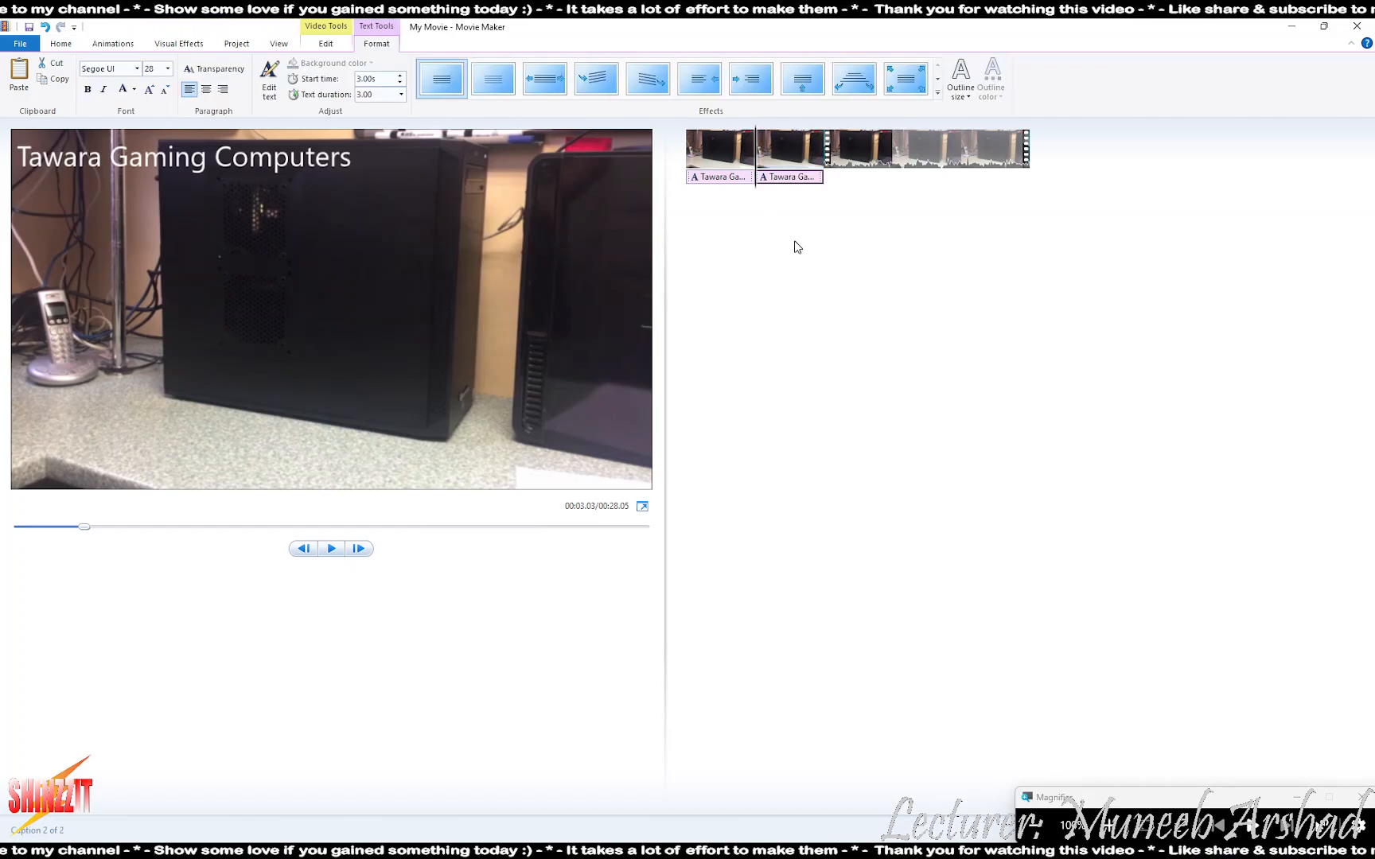
key("alt+Tab")
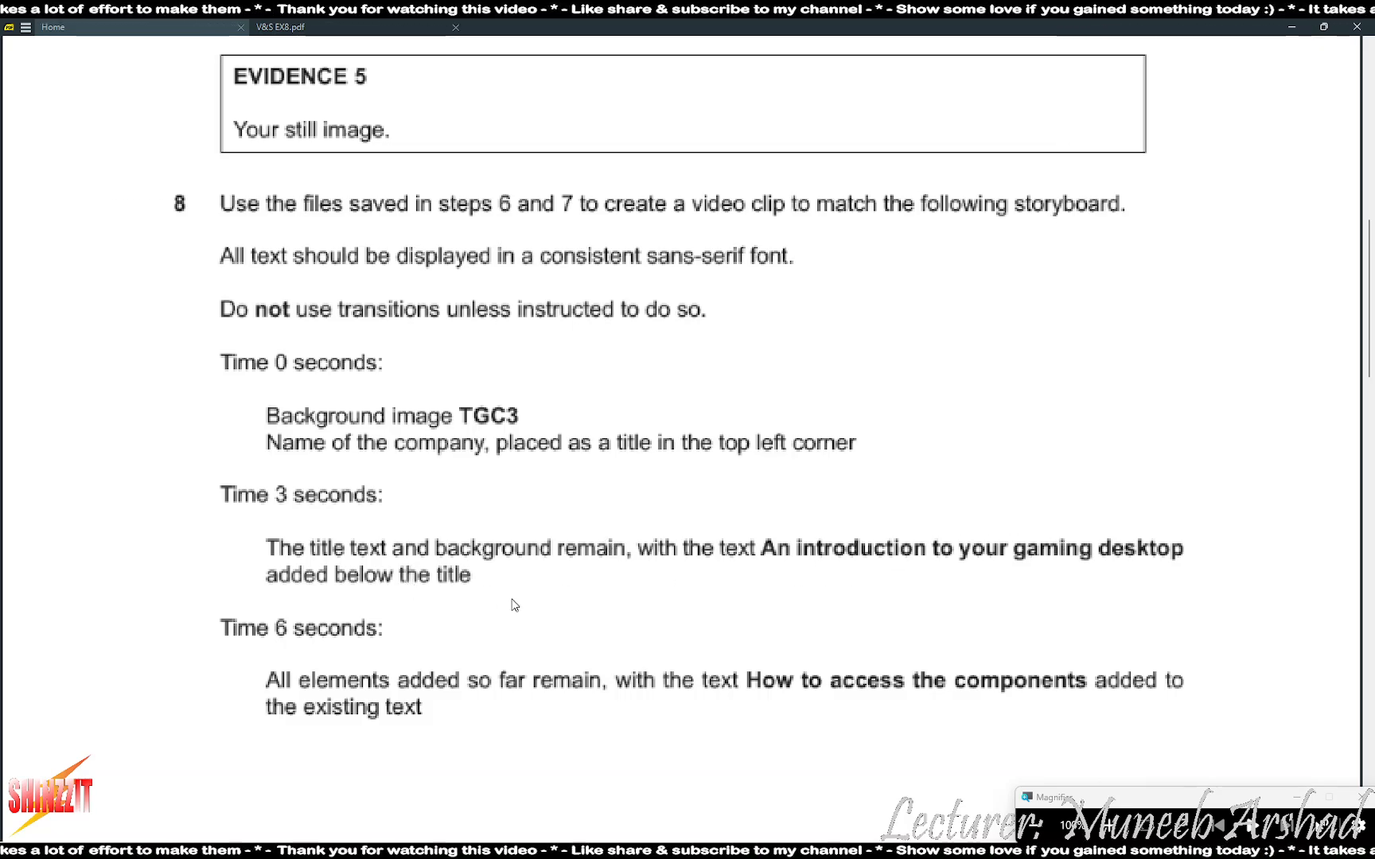
key("alt+Tab")
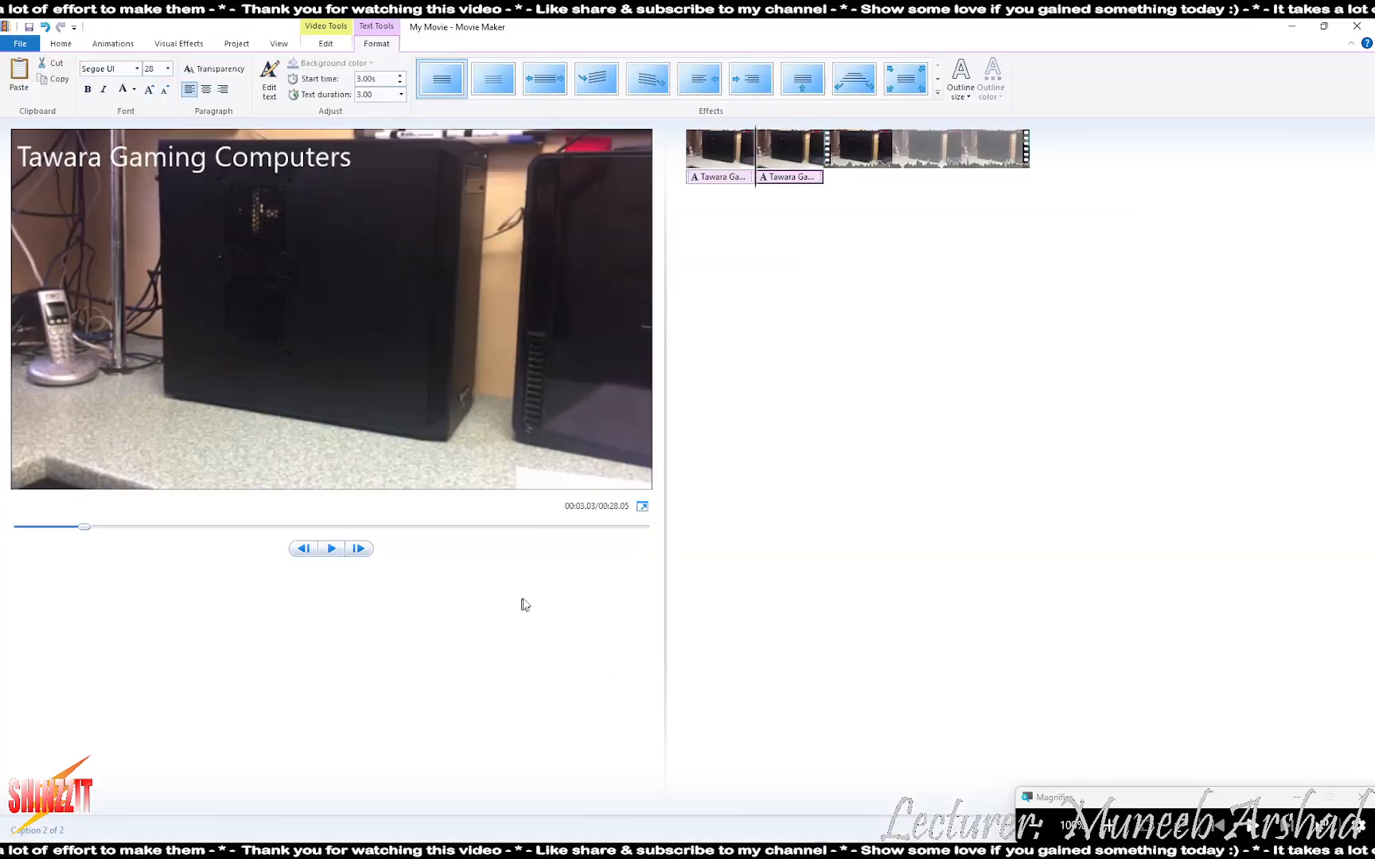
- Add the line 'An introduction to your gaming desktop' to the second caption and widen its box
double_click(314, 157)
left_click(347, 157)
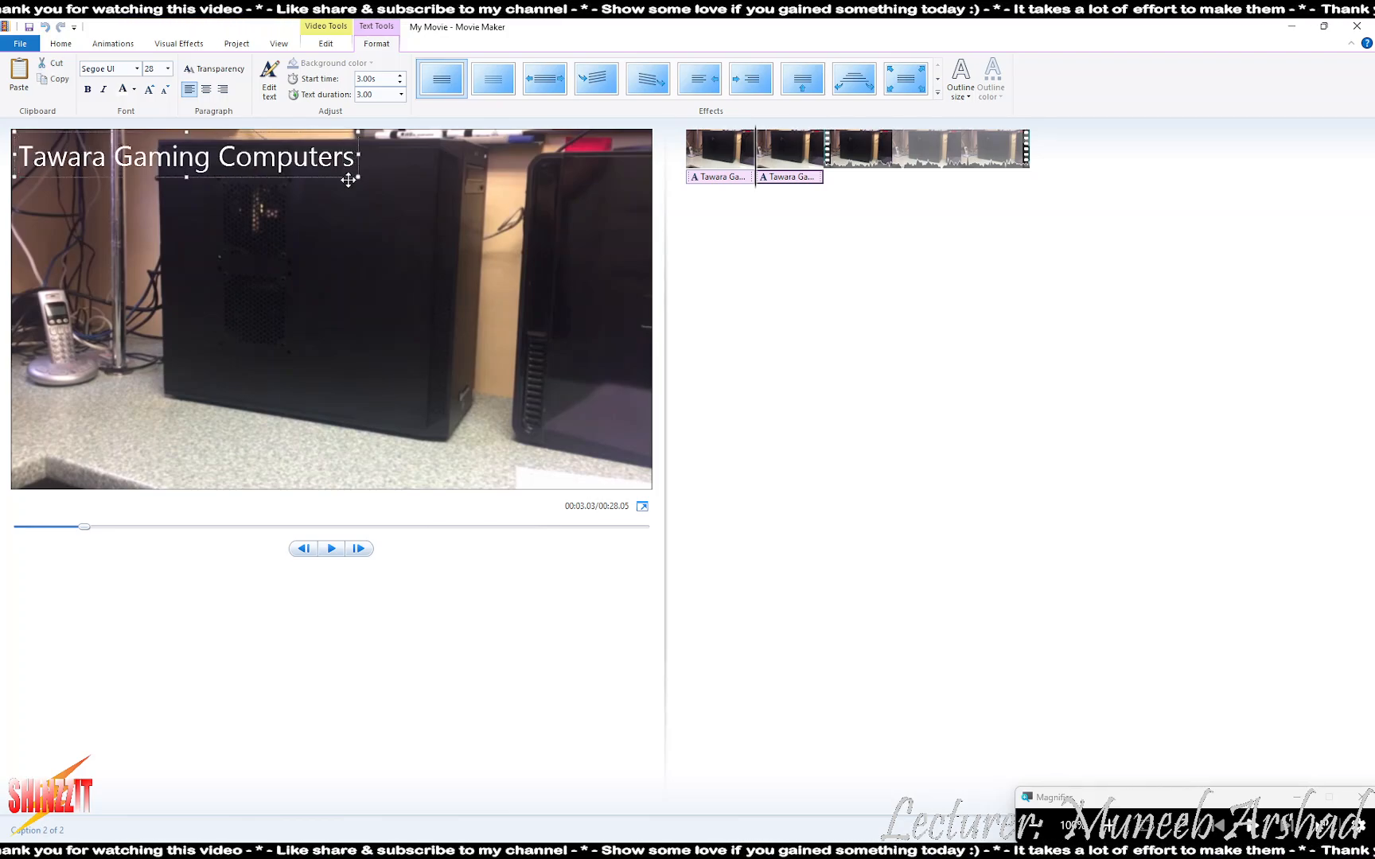
key("ctrl+a")
left_click(355, 166)
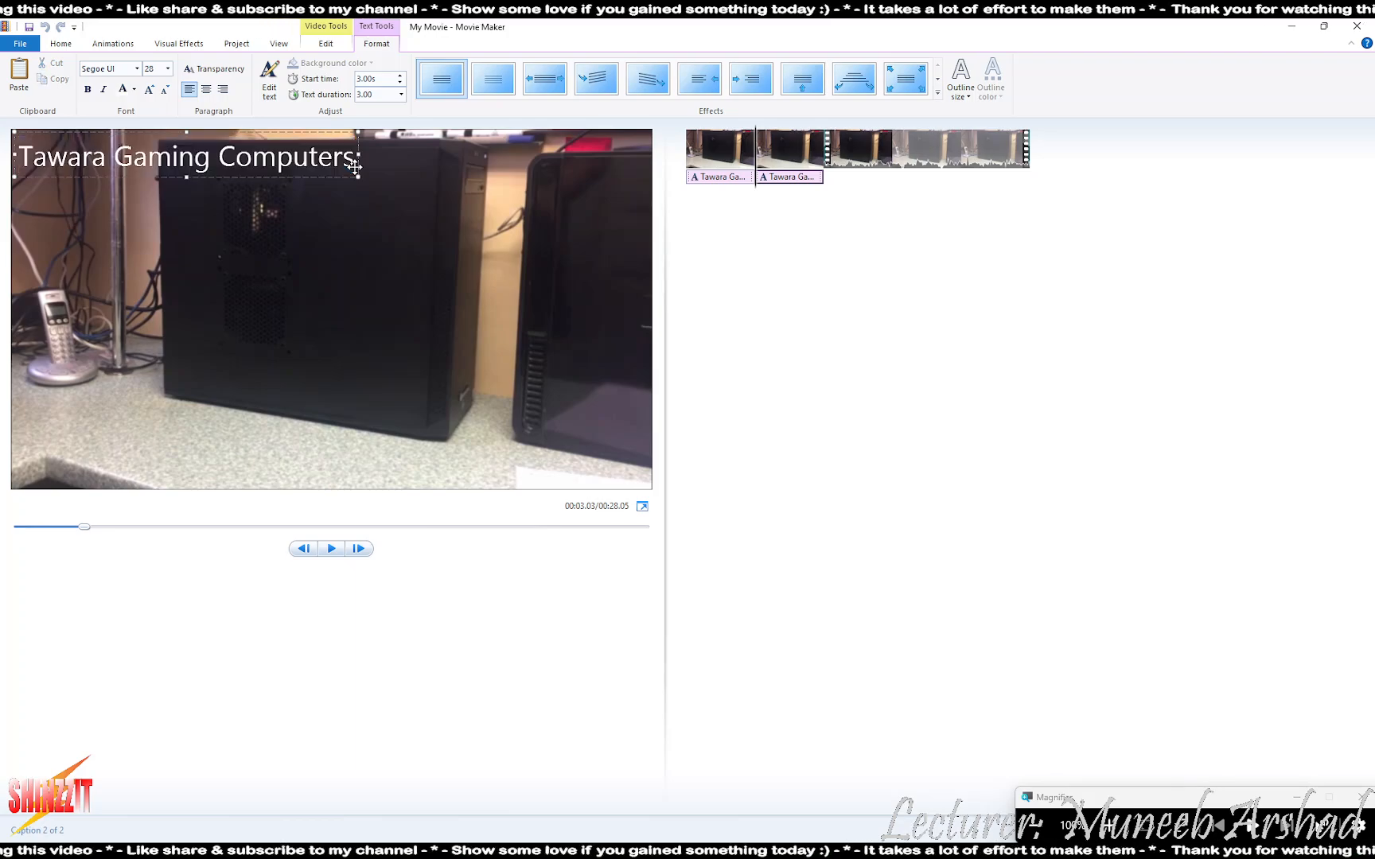
key("alt+Tab")
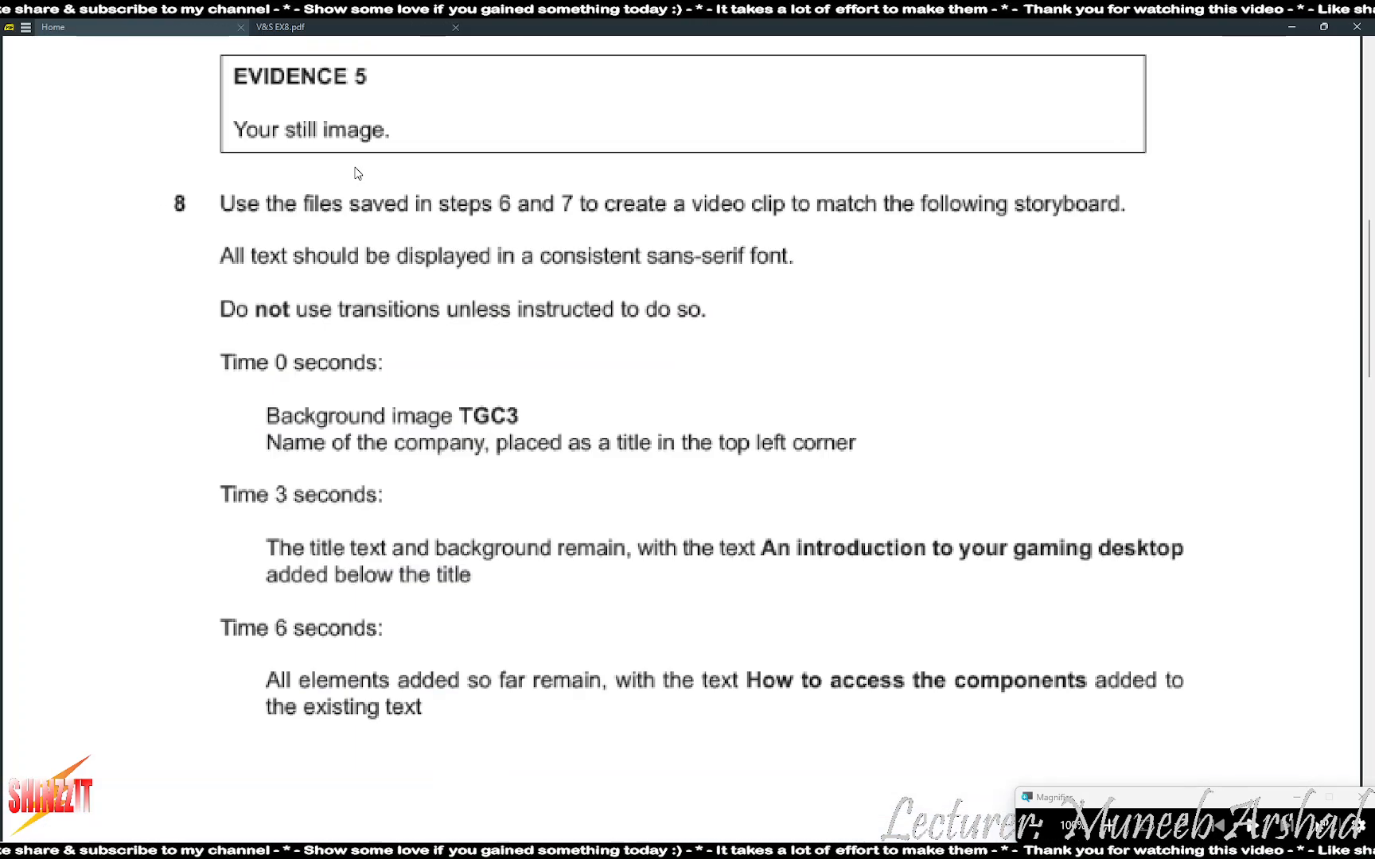
key("alt+Tab")
type("An in")
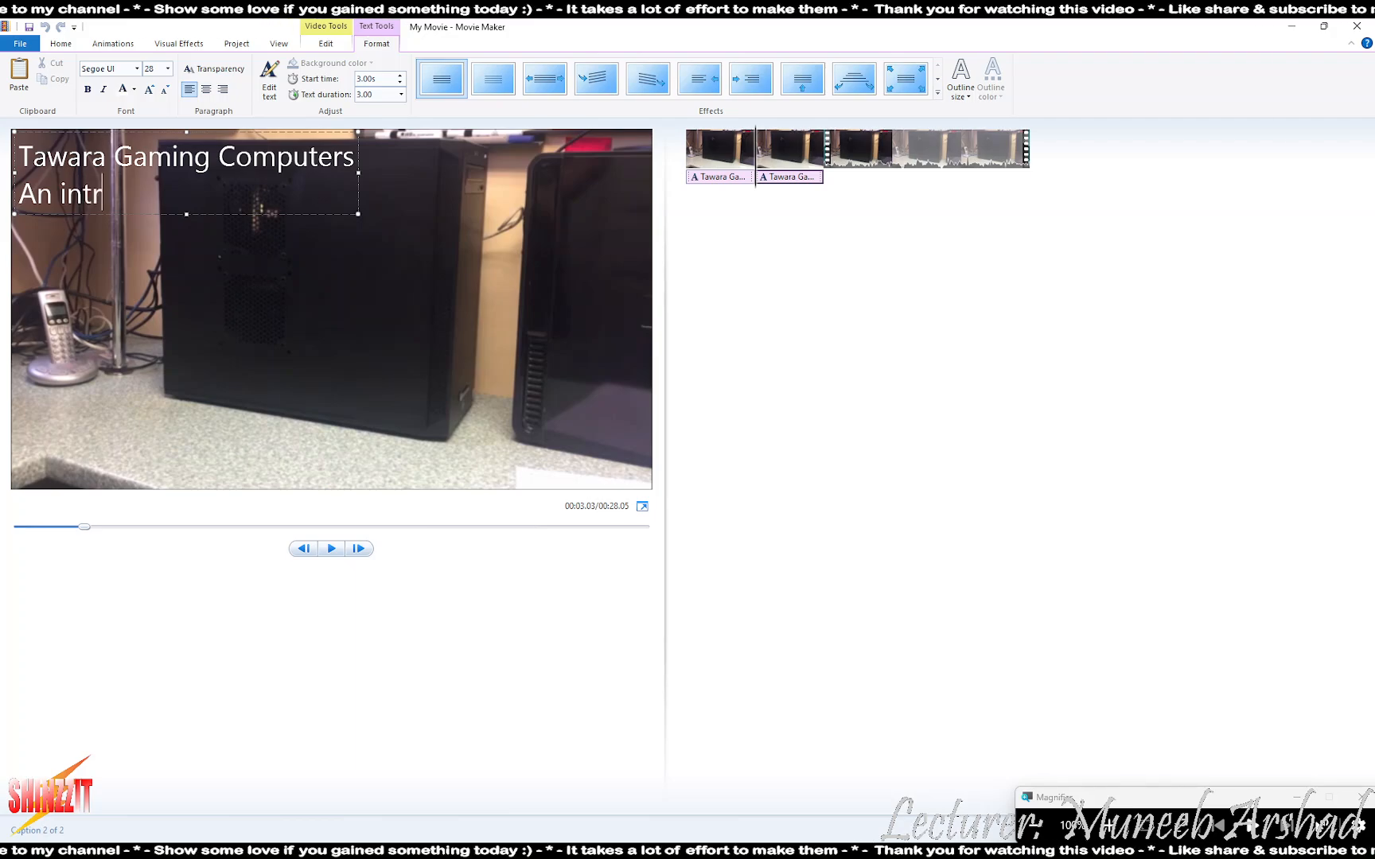
type("troduction to")
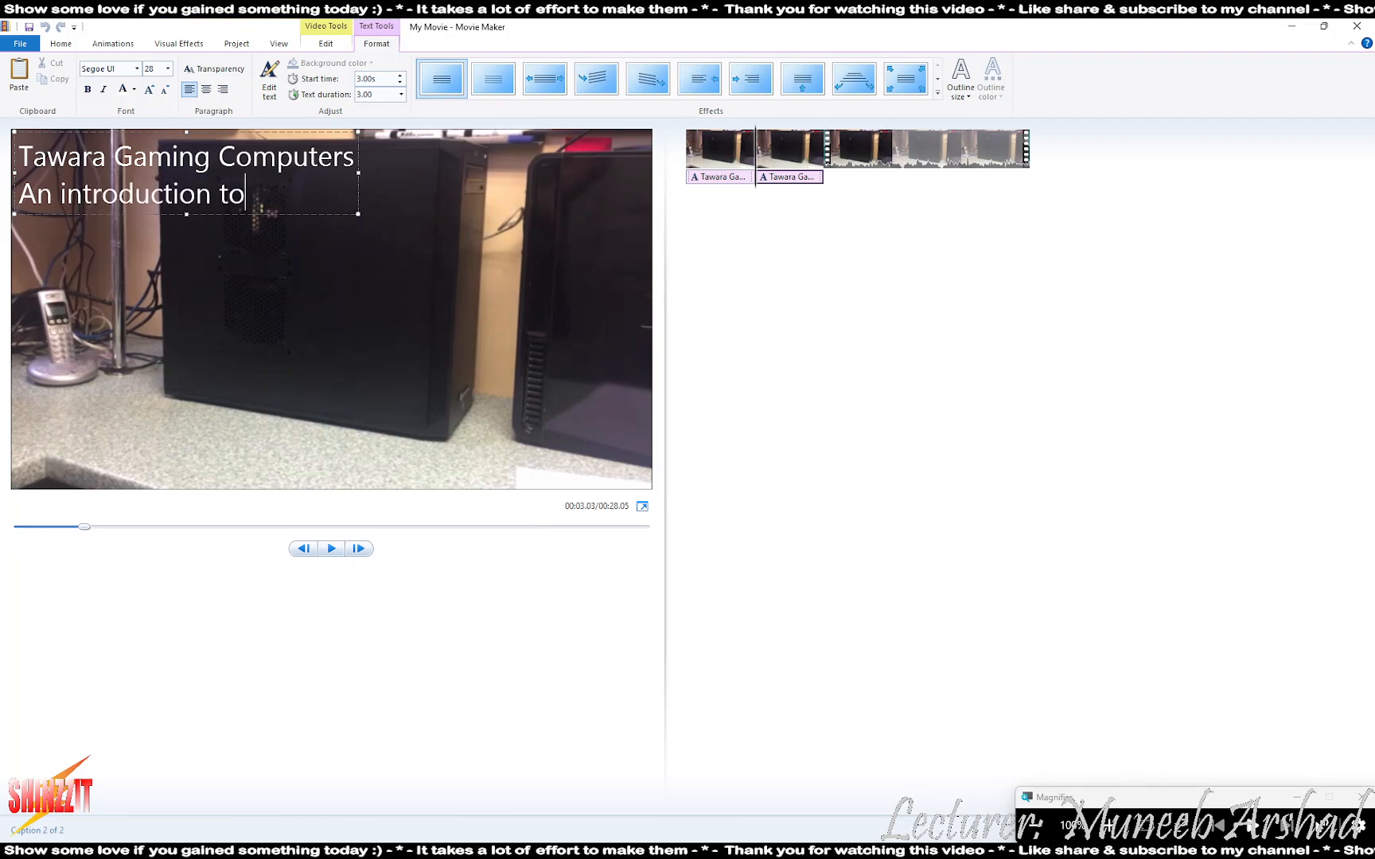
key("alt+Tab")
key("alt+Tab")
type("y")
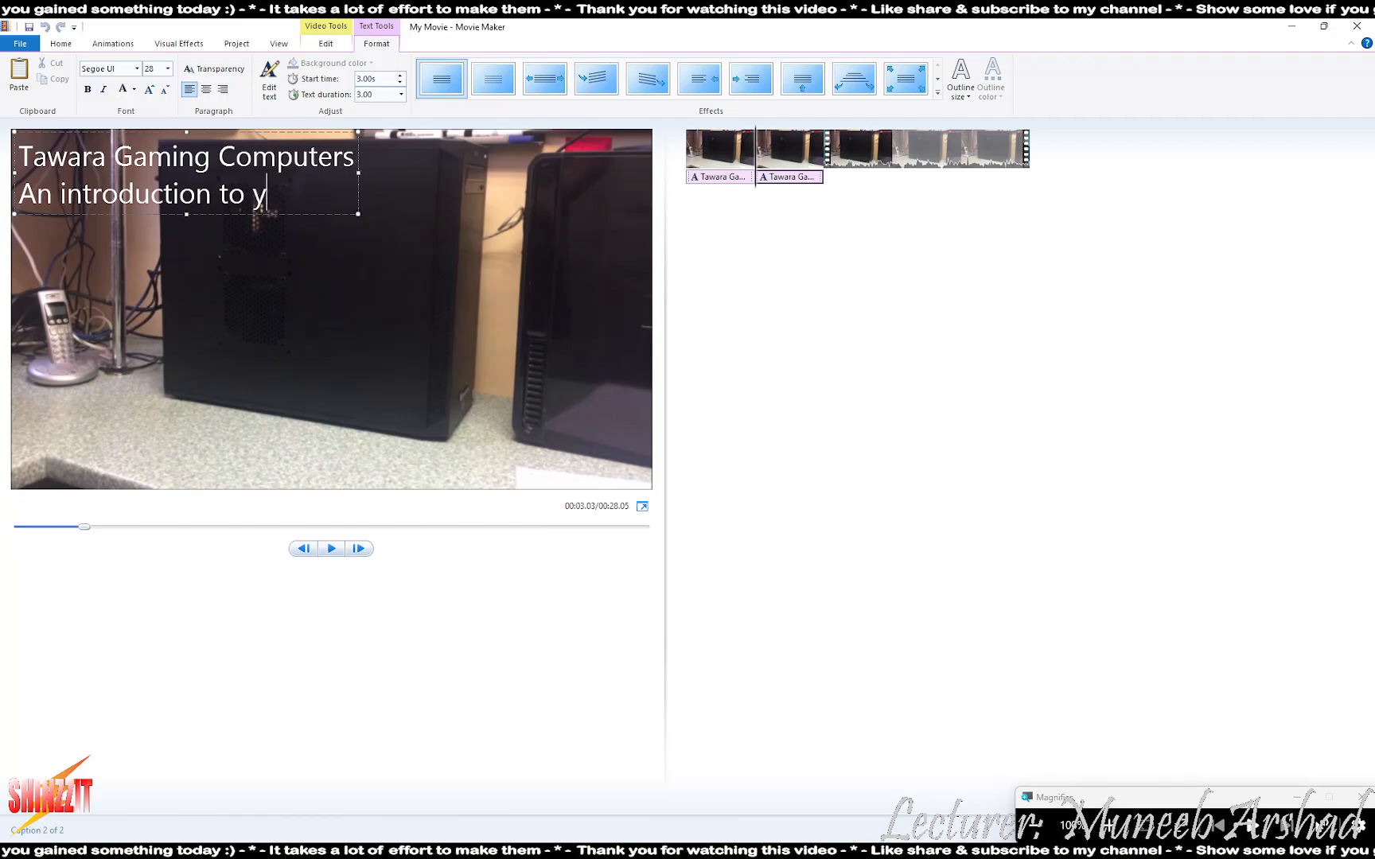
type("our gaming")
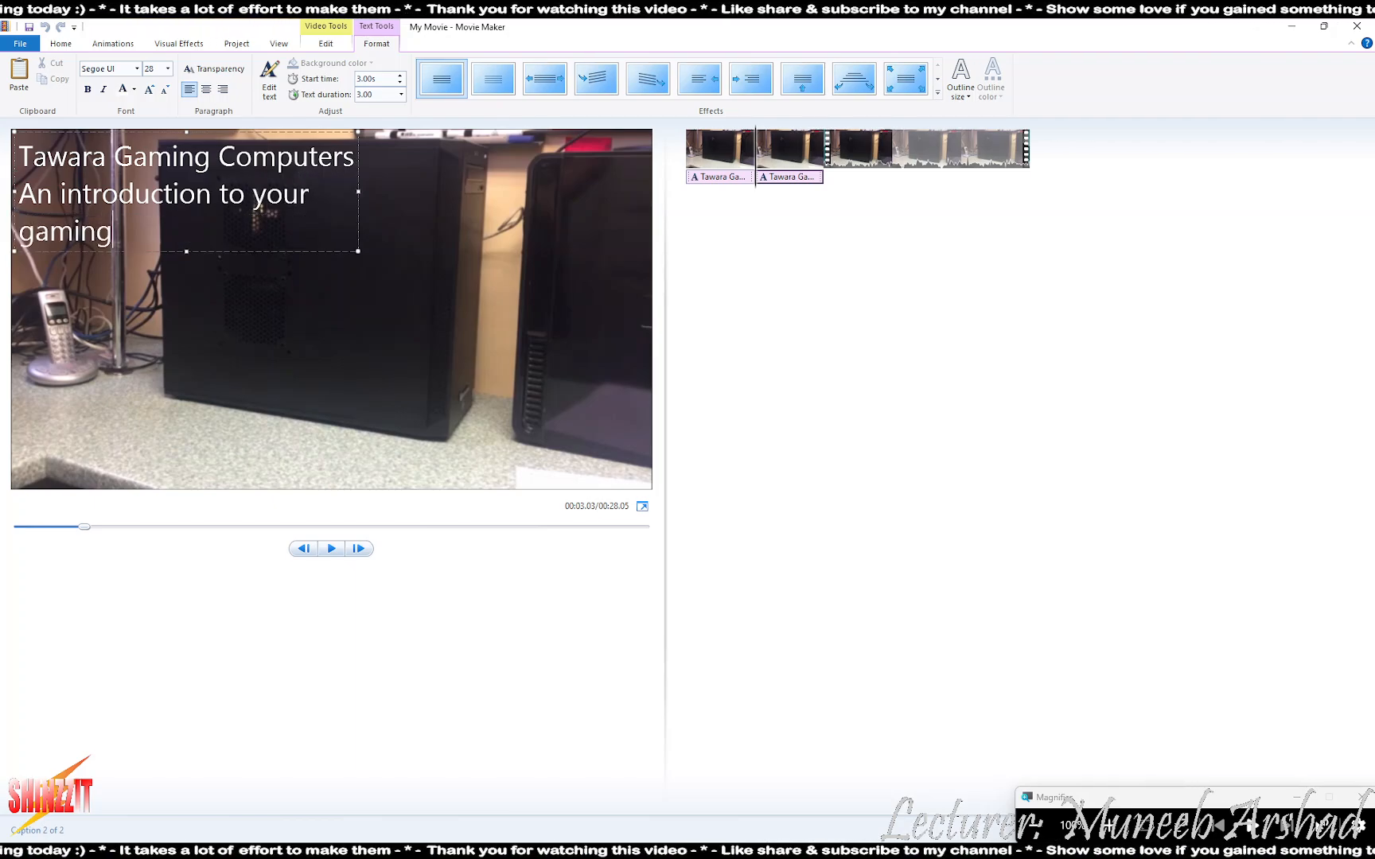
type(" desktop")
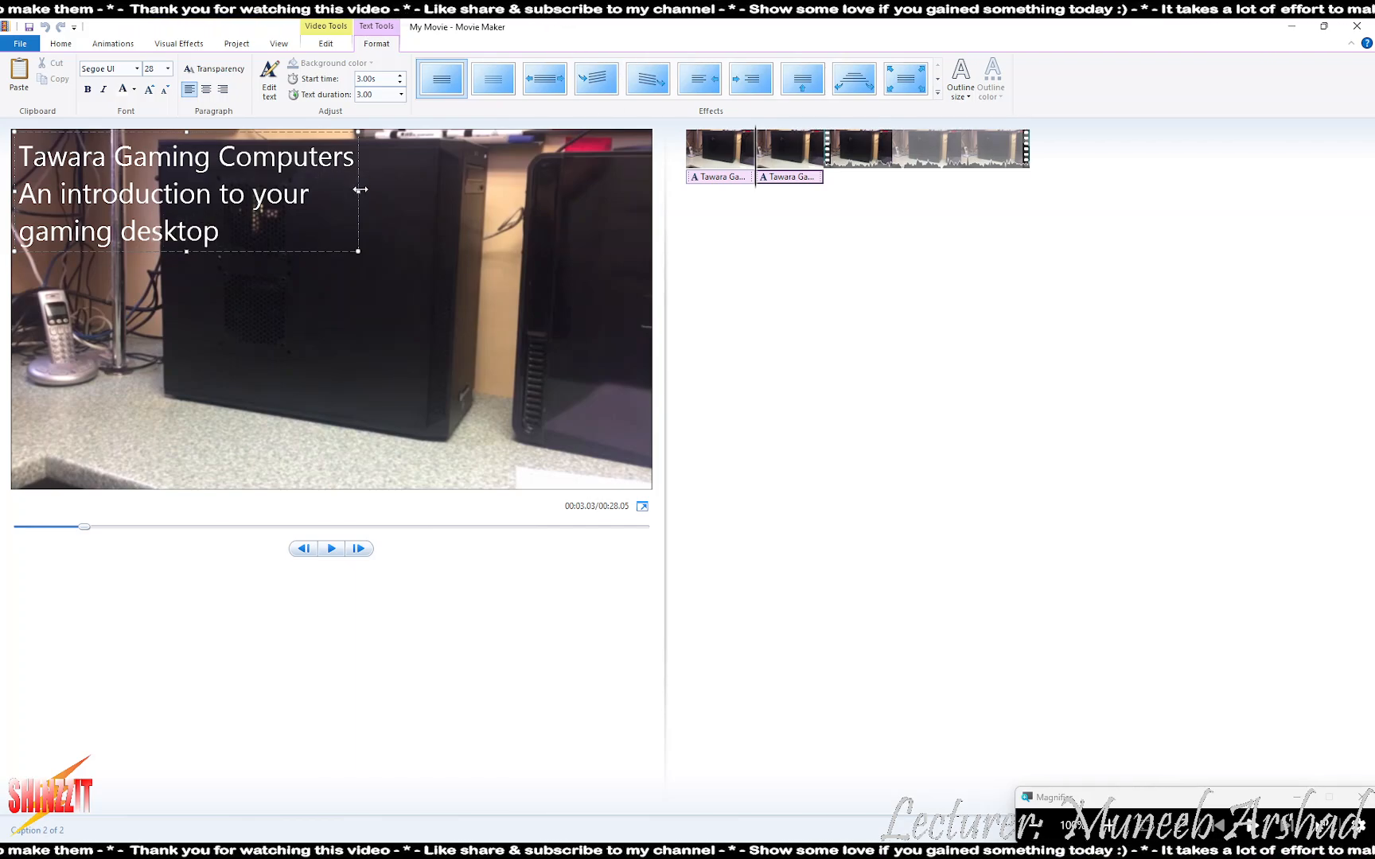
left_click_drag(359, 189, 526, 189)
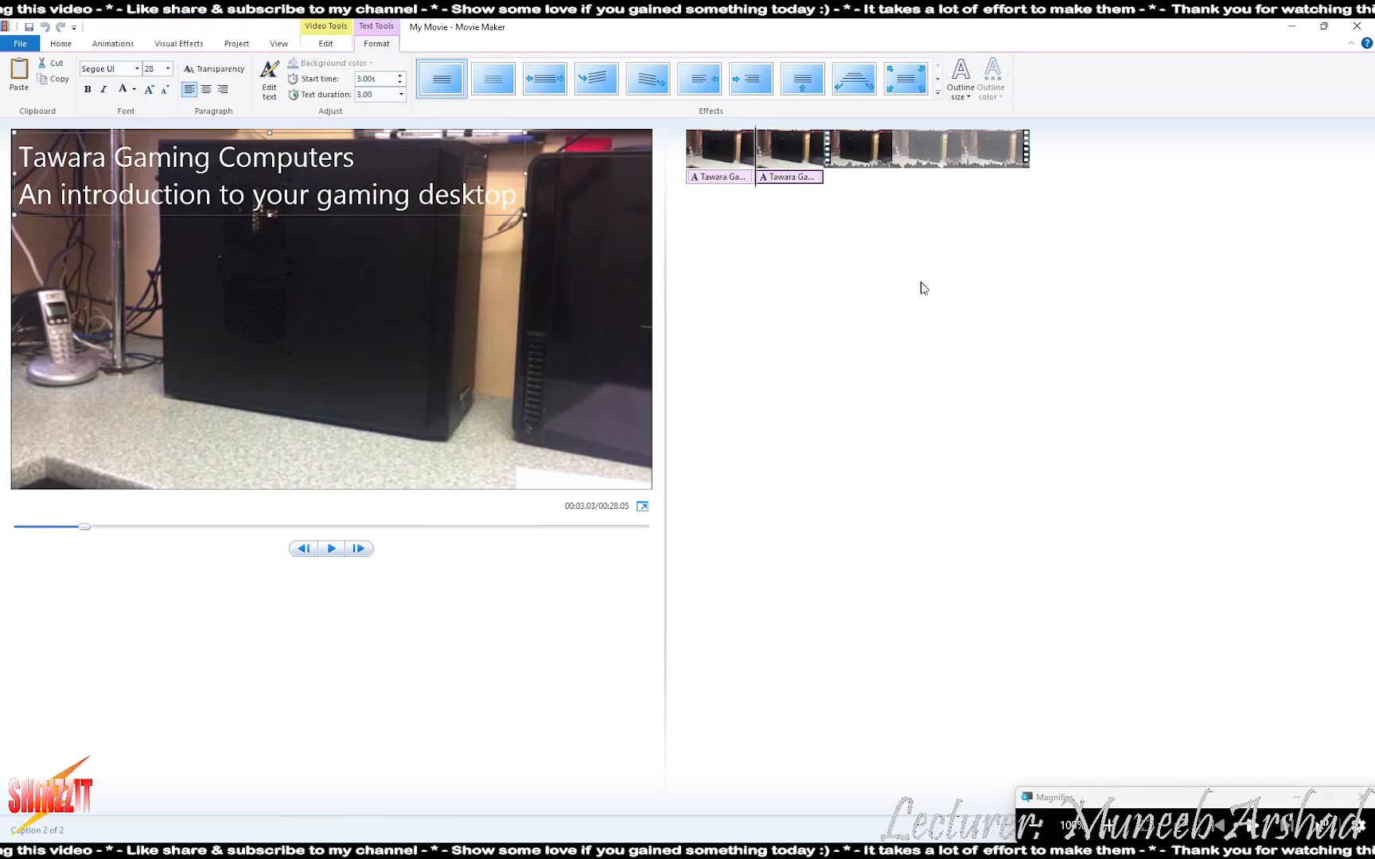
key("alt+Tab")
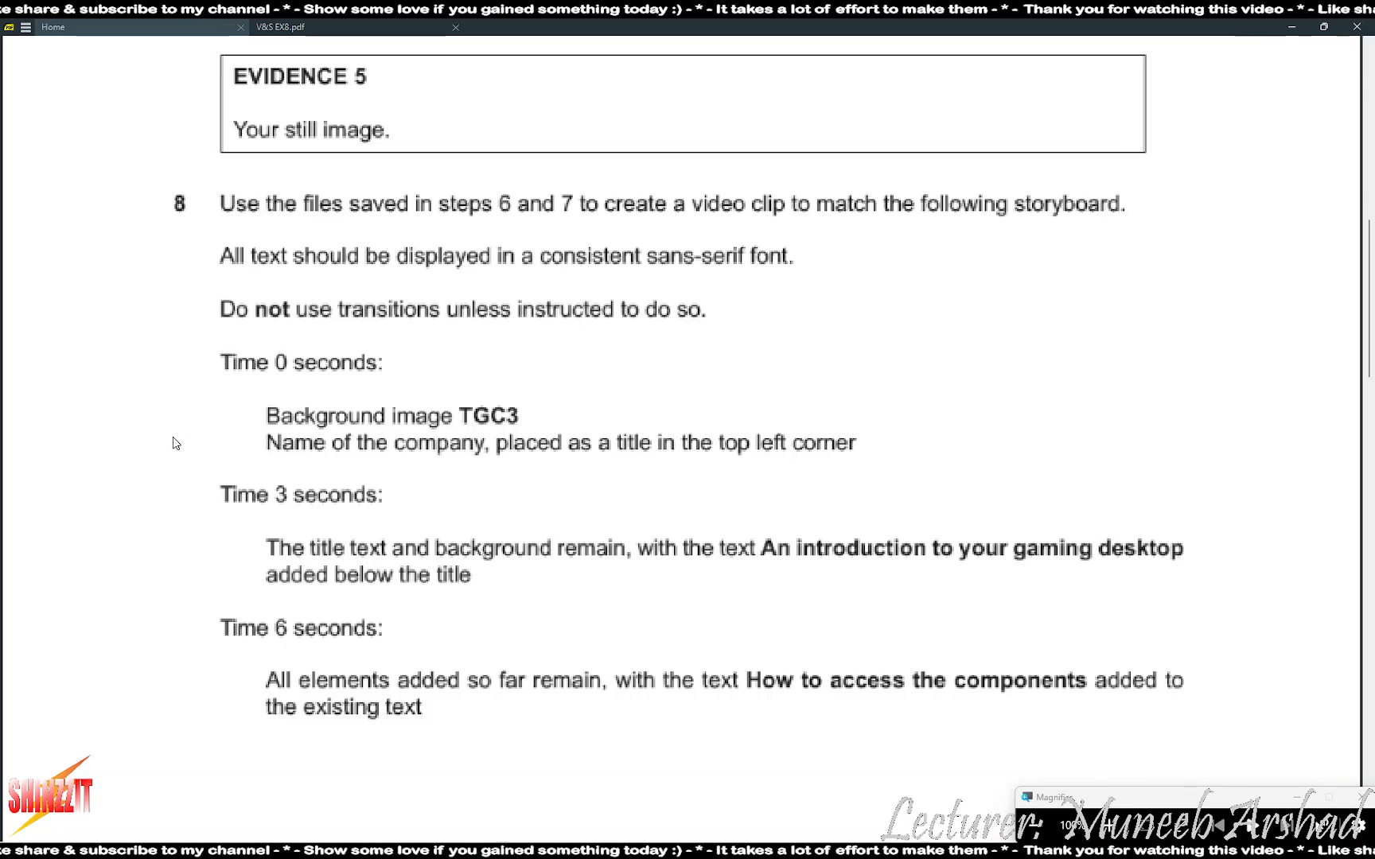
- Return to the Movie Maker project and check the second background clip's duration
scroll(176, 444, "down", 3)
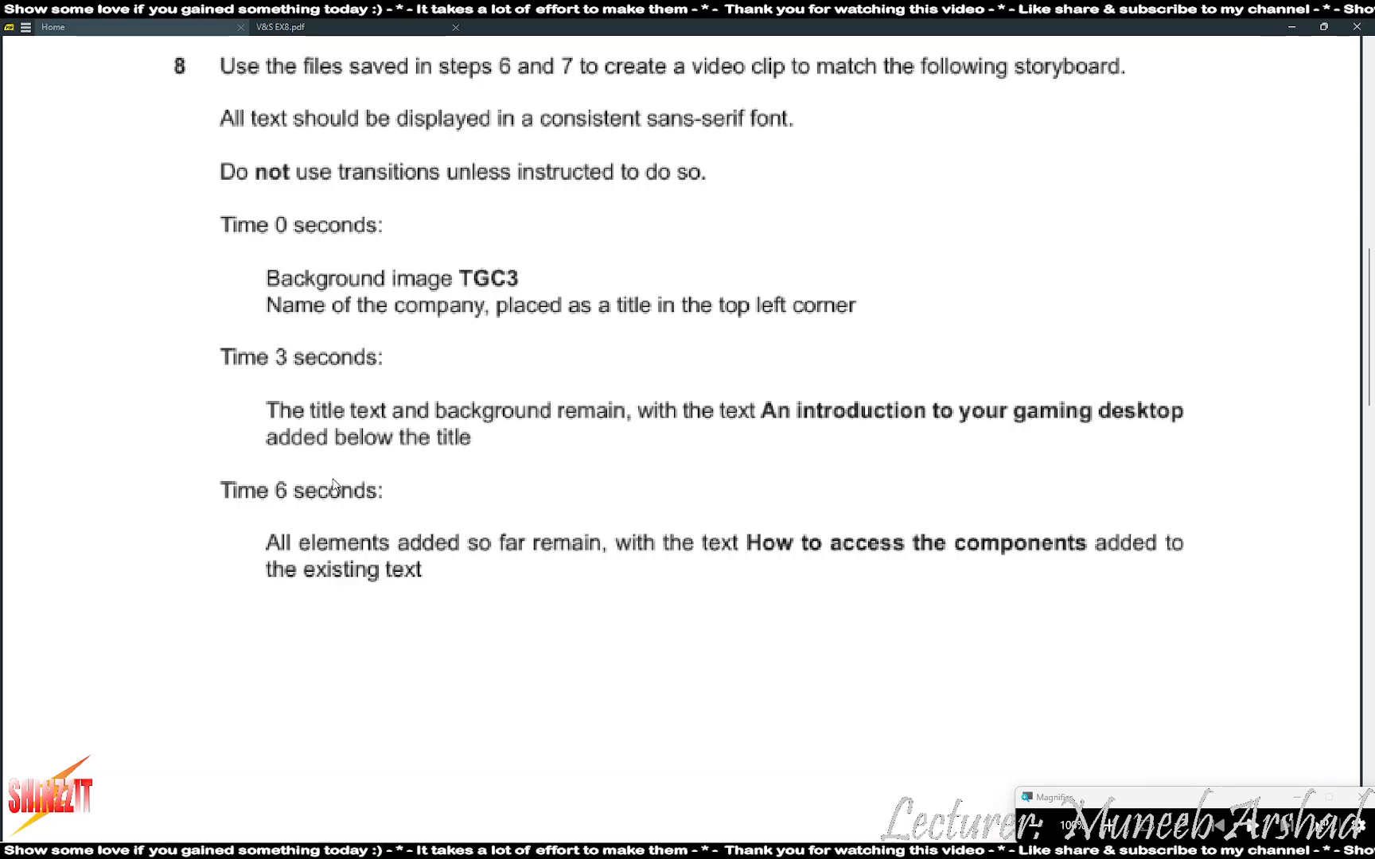
key("alt+Tab")
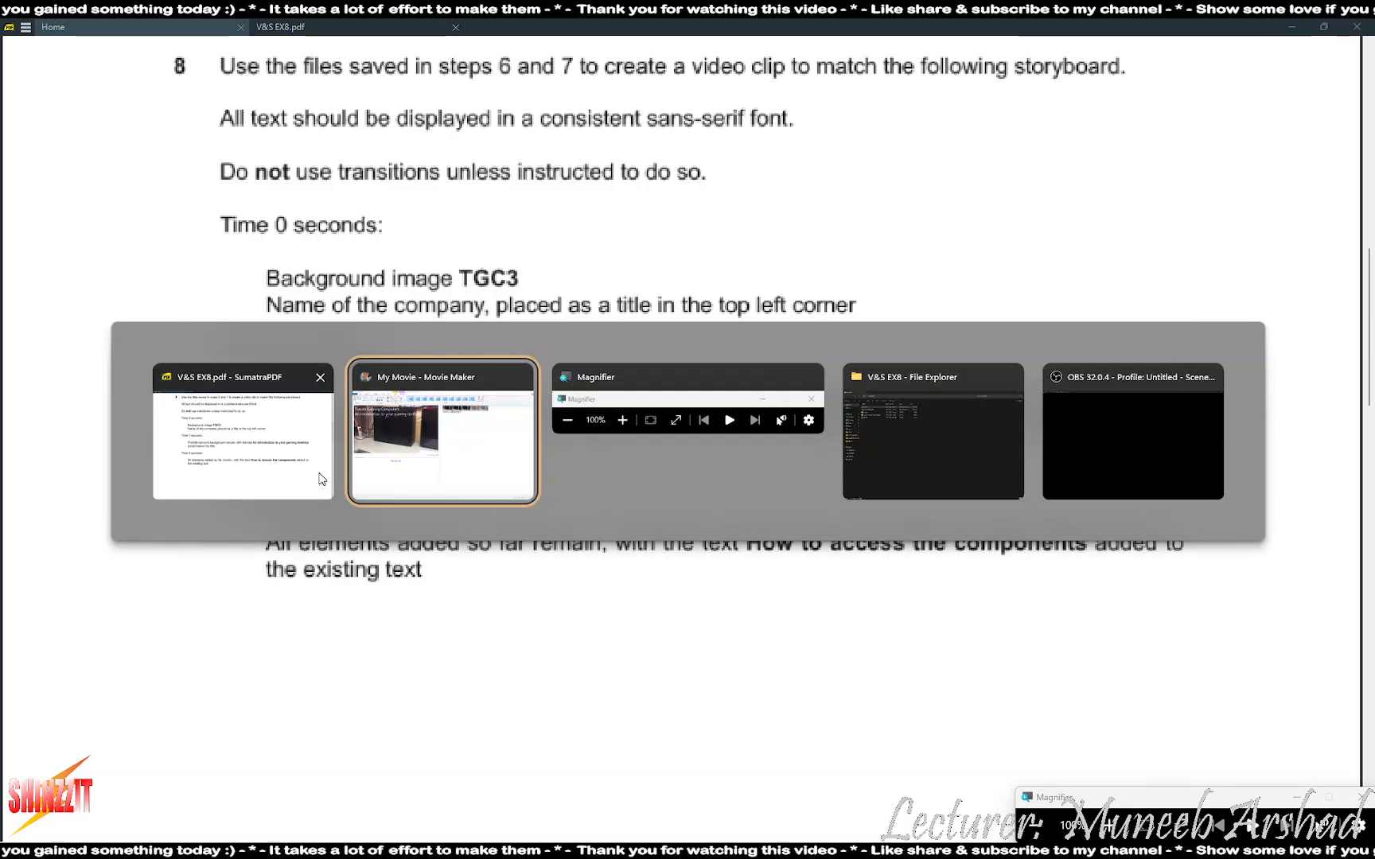
left_click(781, 155)
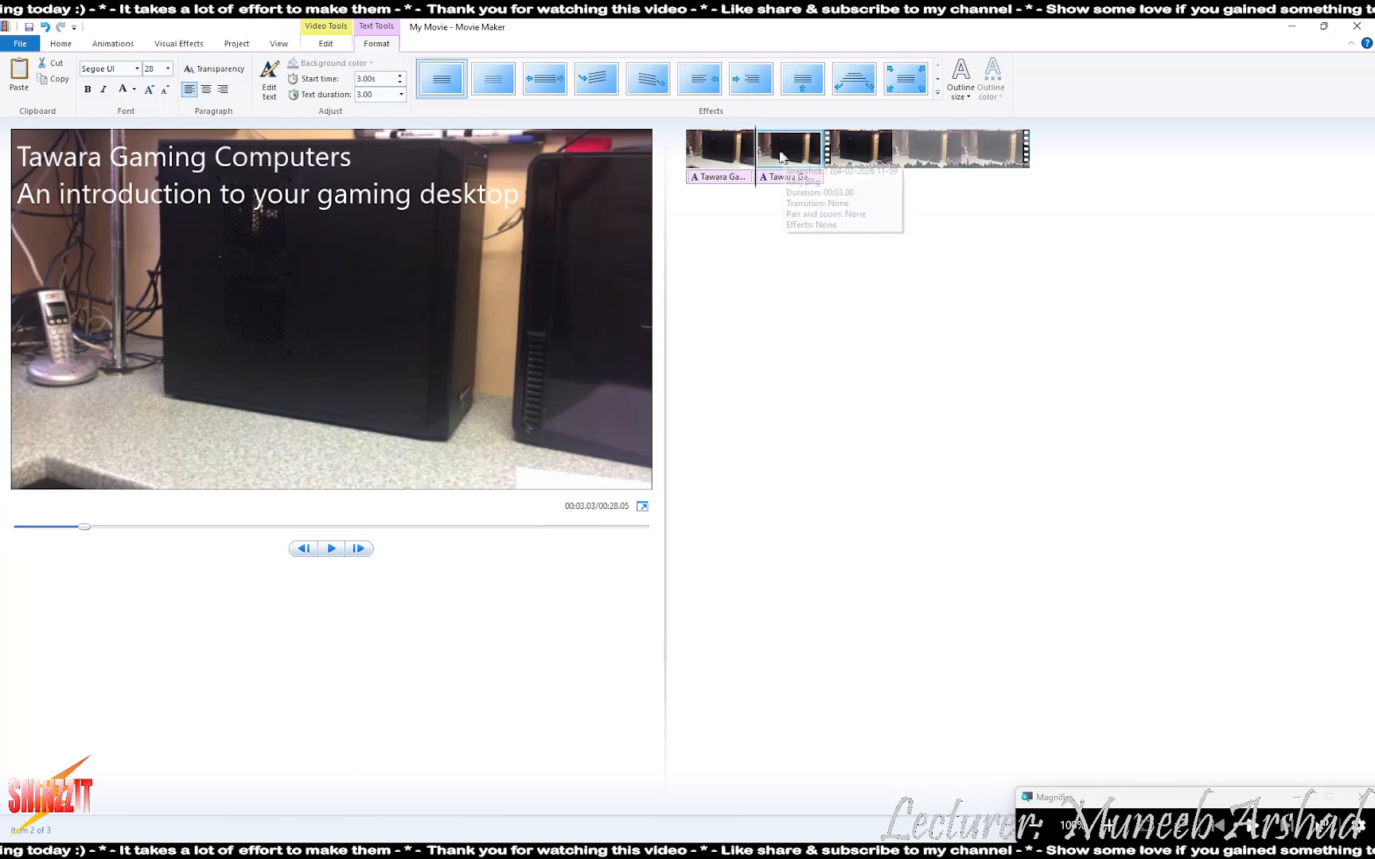
left_click(325, 43)
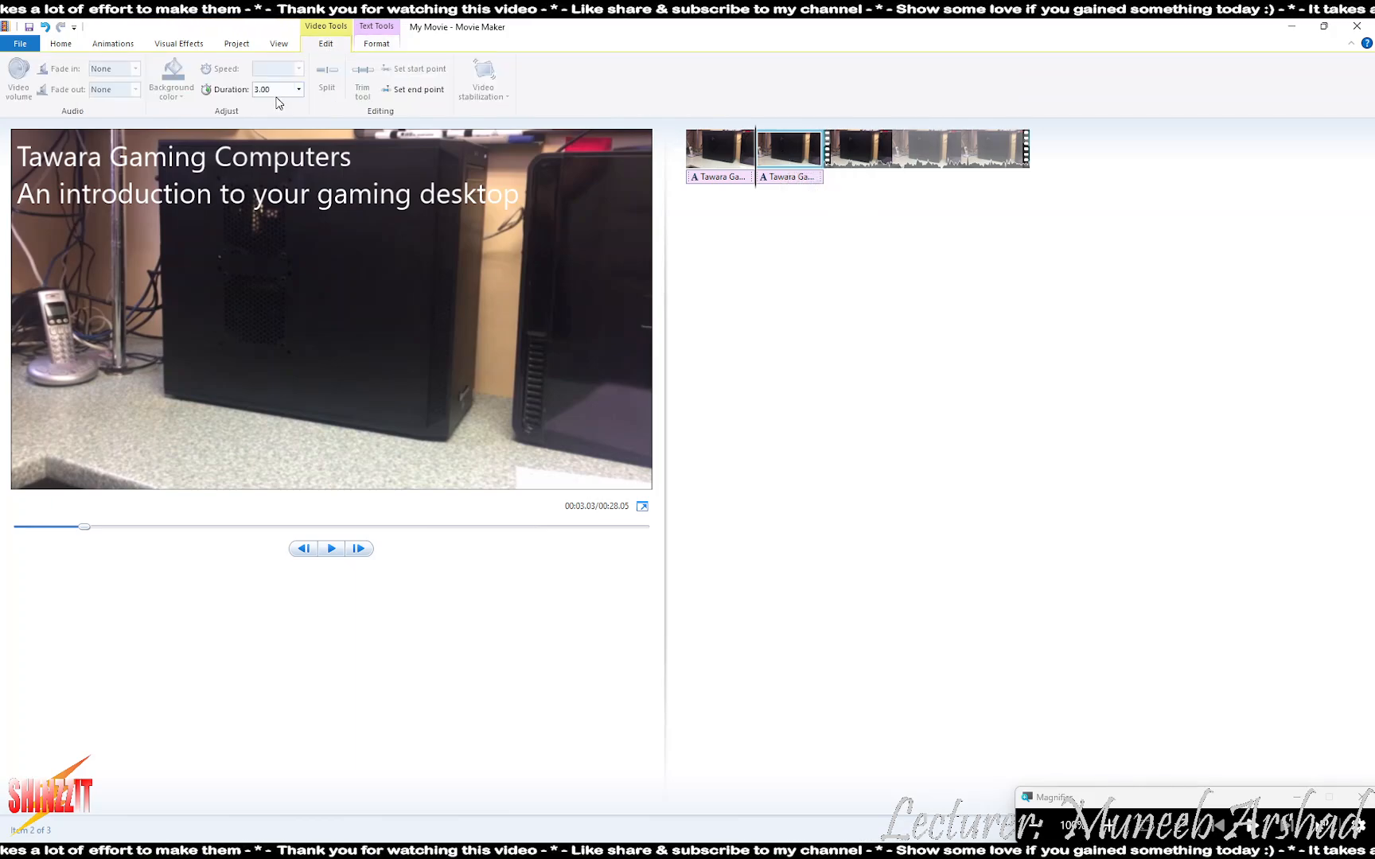
- Confirm the second caption displays for 3 seconds, then copy the 3-second background clip
left_click(783, 177)
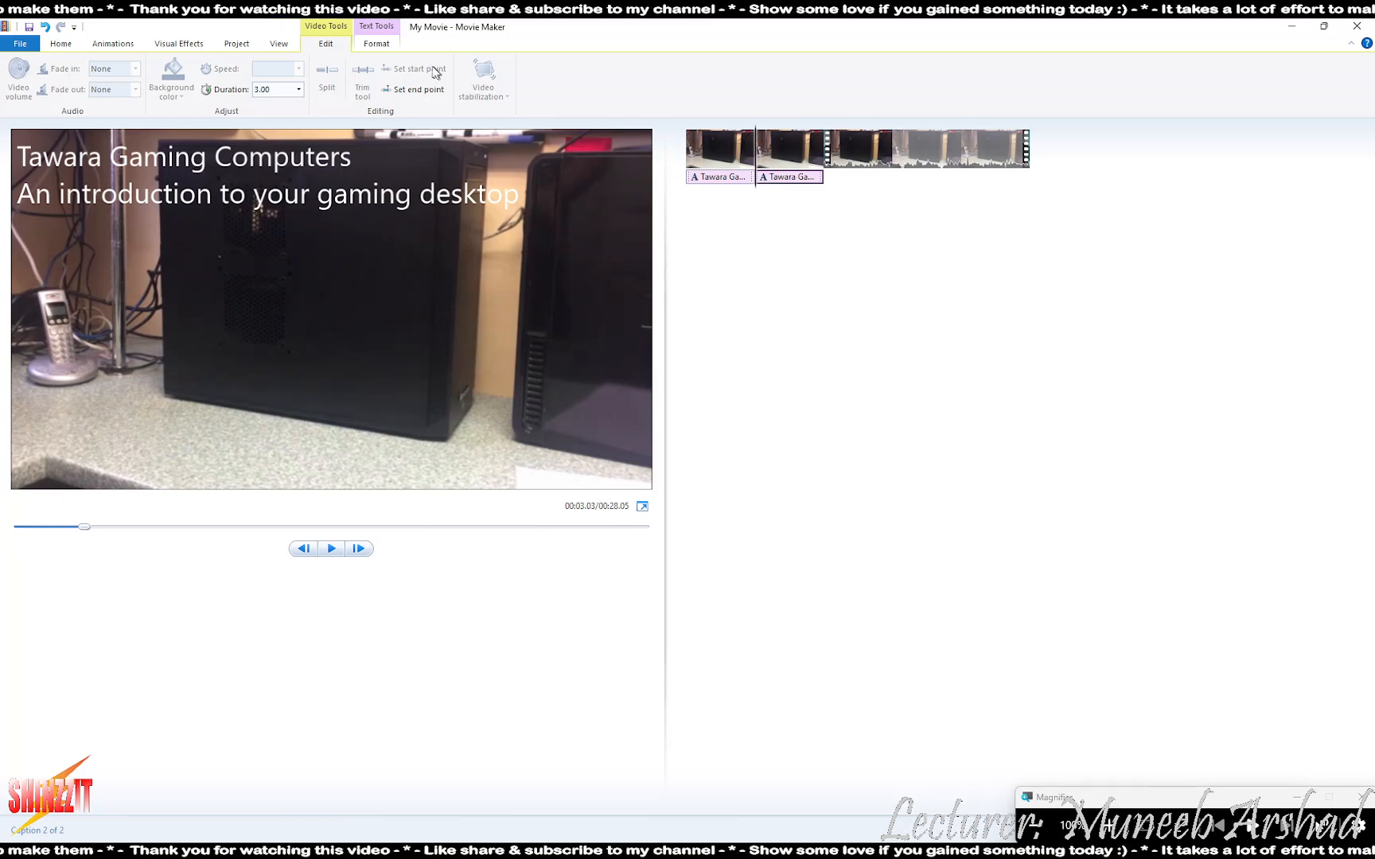
left_click(376, 43)
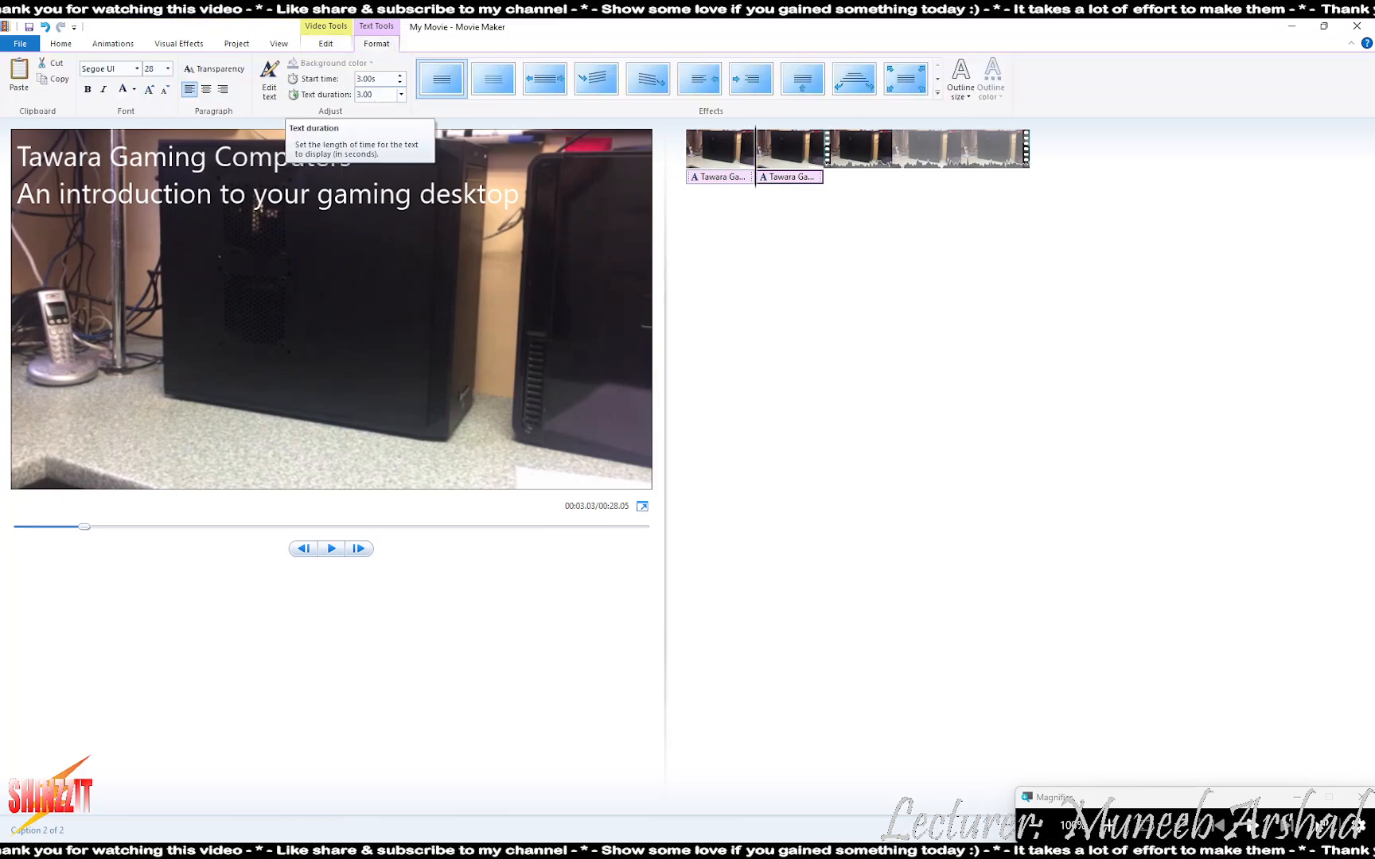
key("alt+Tab")
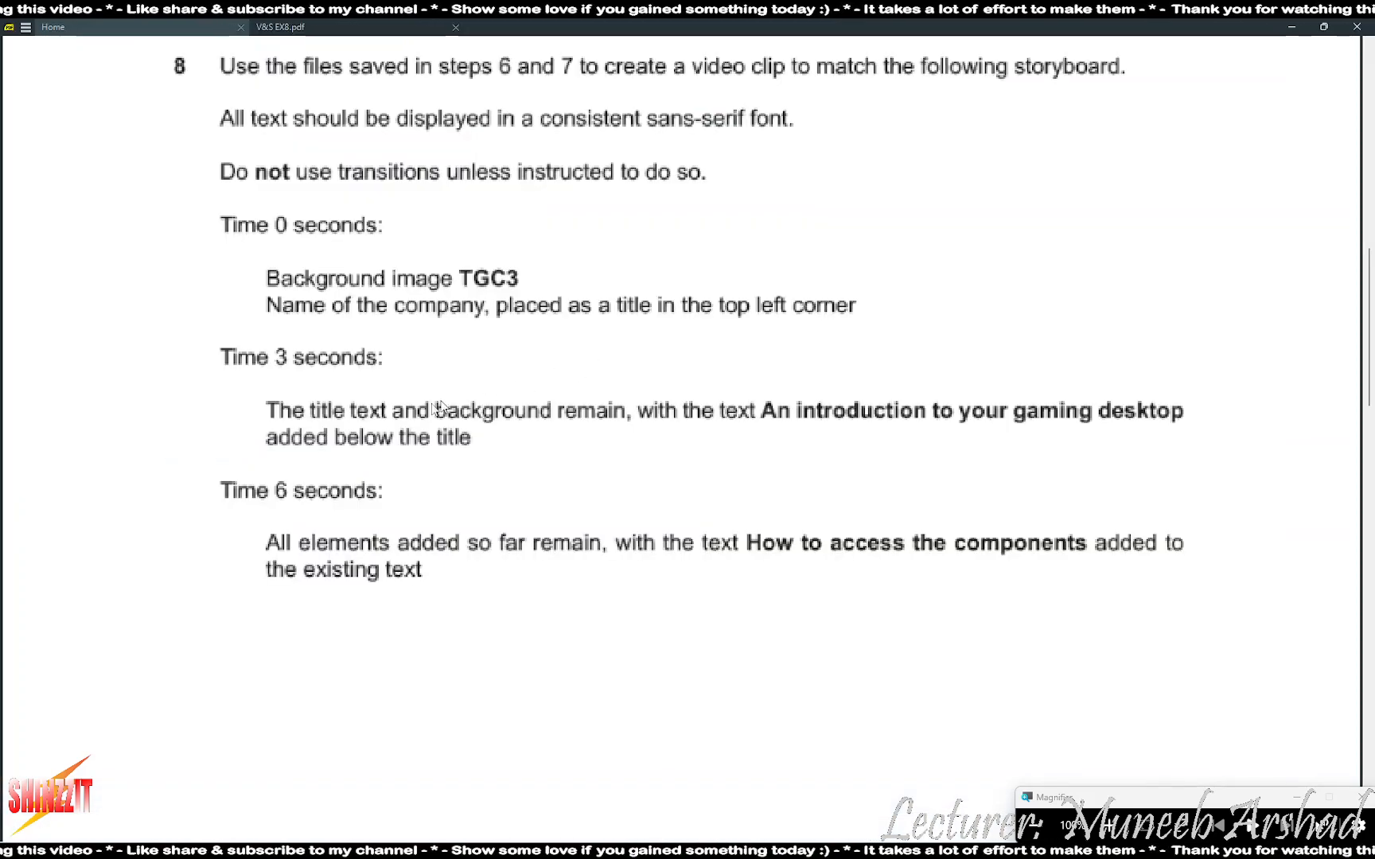
key("alt+Tab")
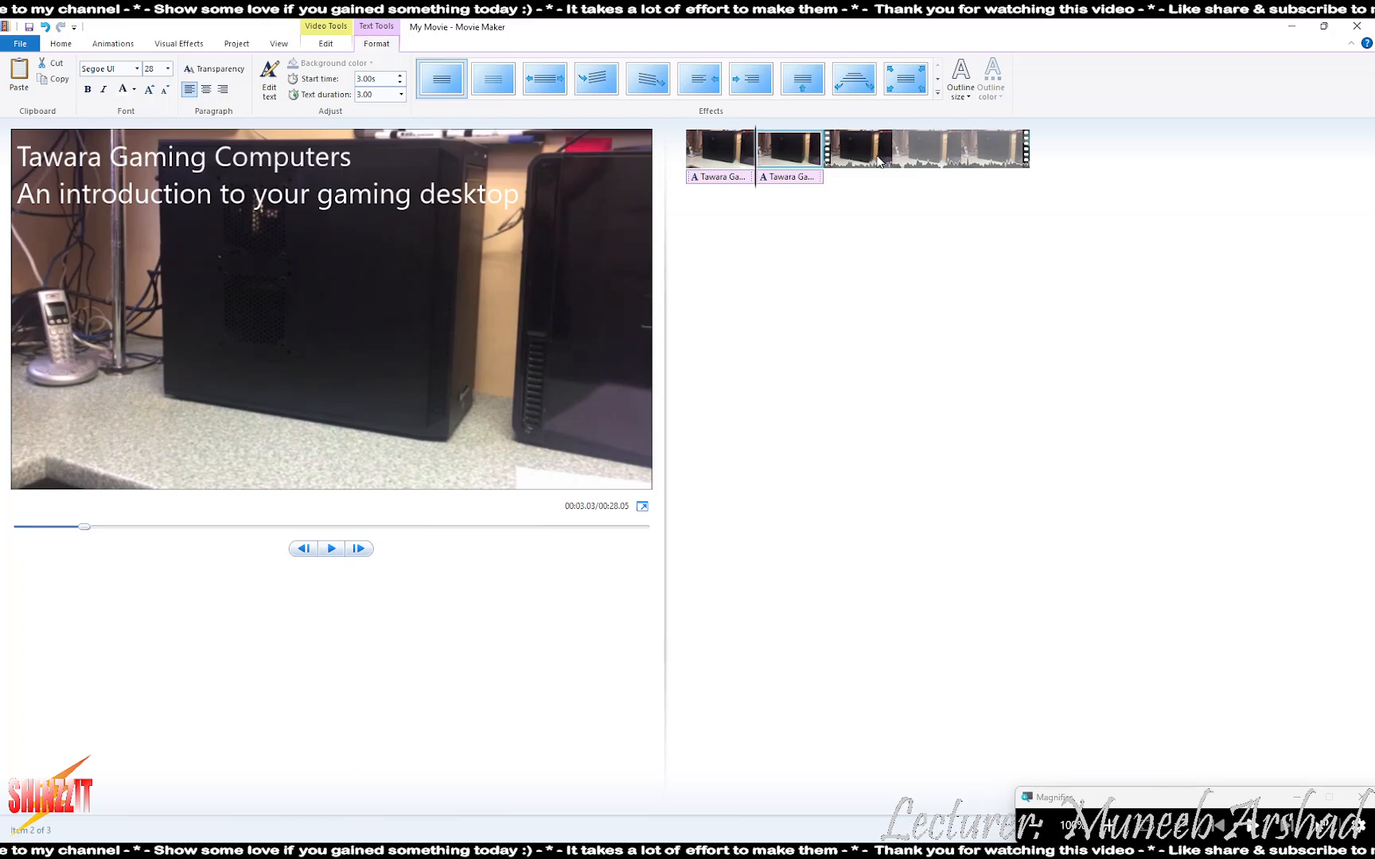
key("ctrl+v")
- Insert a copy of clip 2 as the third clip and paste the caption onto it
left_click(807, 178)
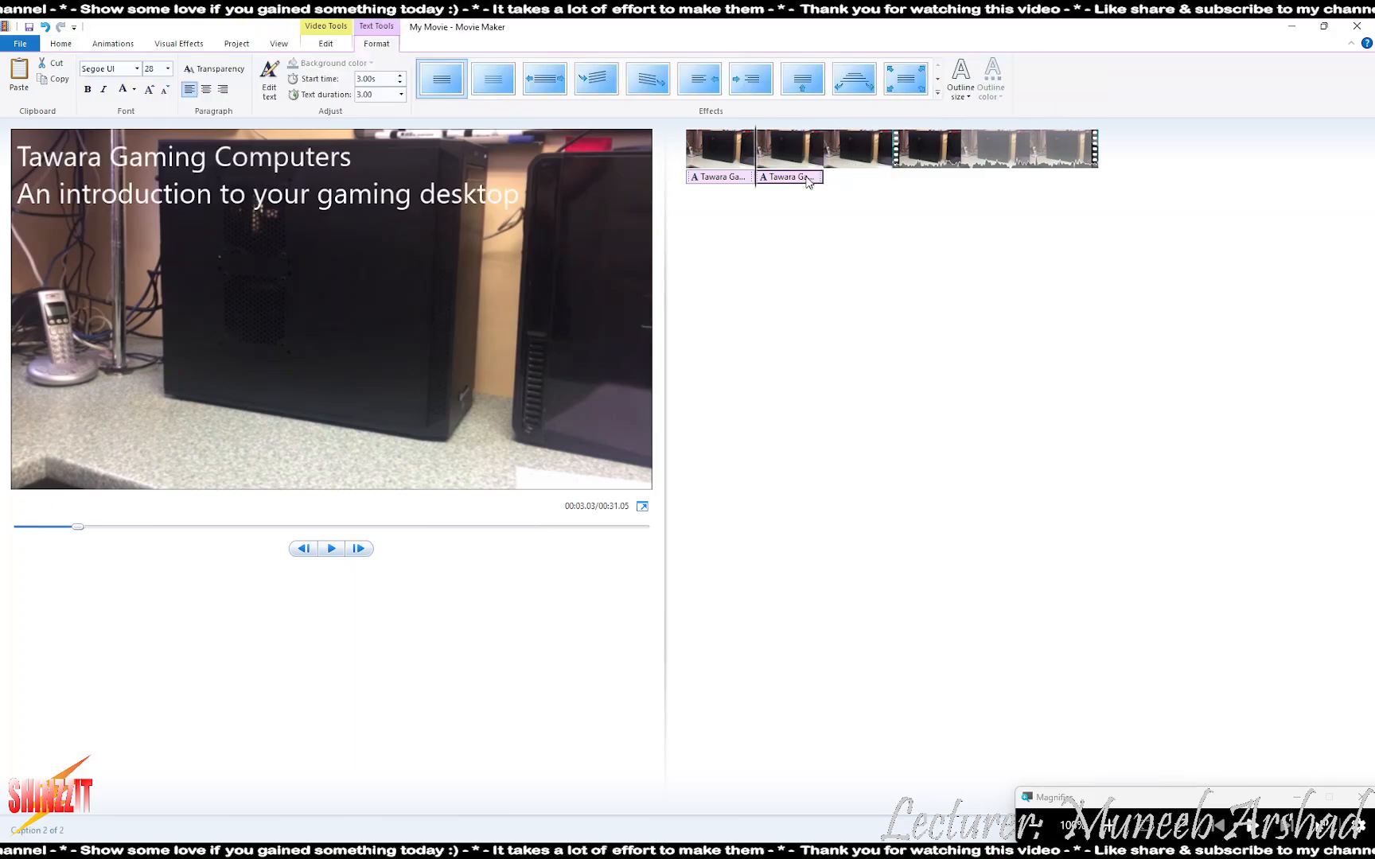
left_click(873, 158)
key("ctrl+v")
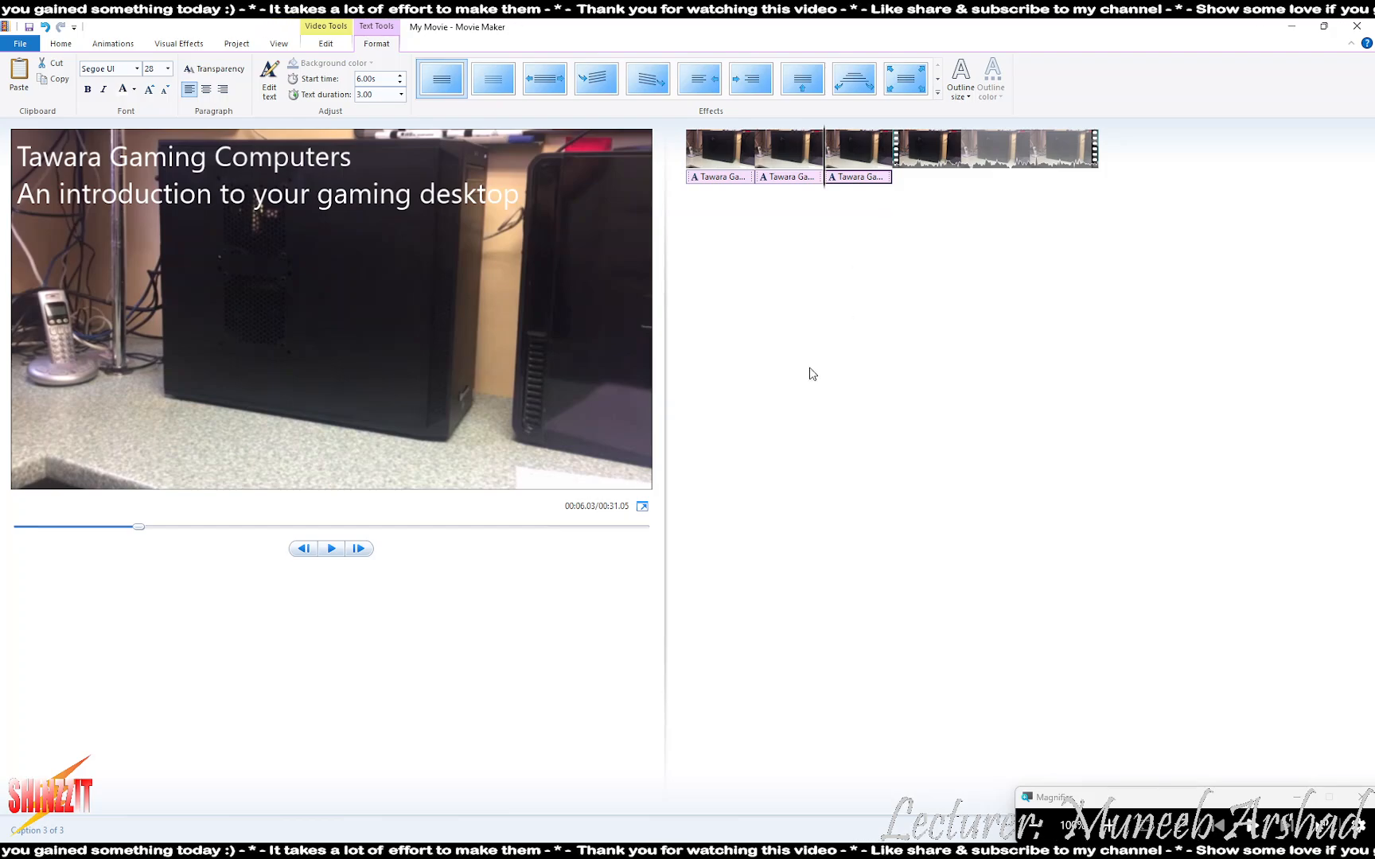
key("alt+Tab")
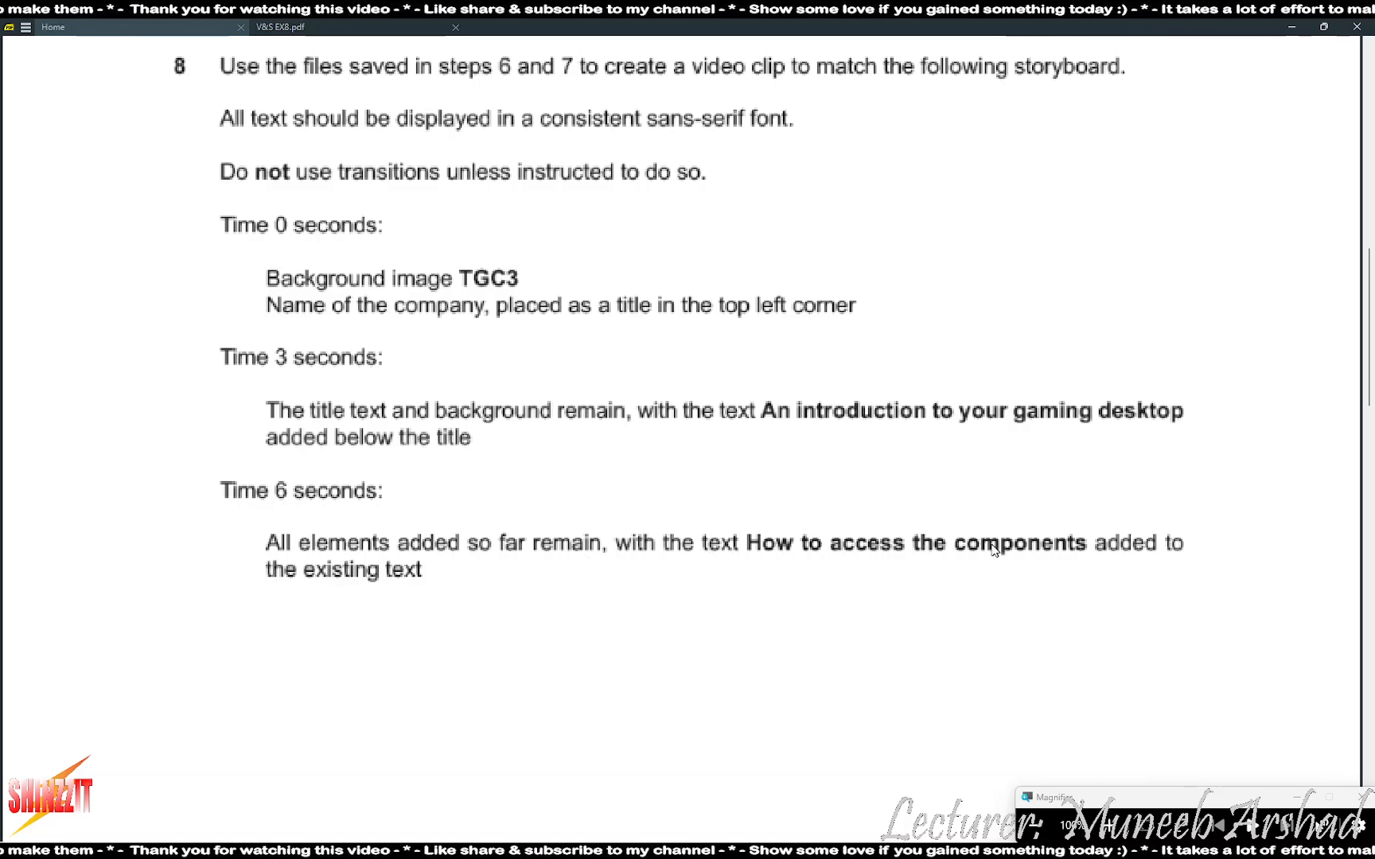
key("alt+Tab")
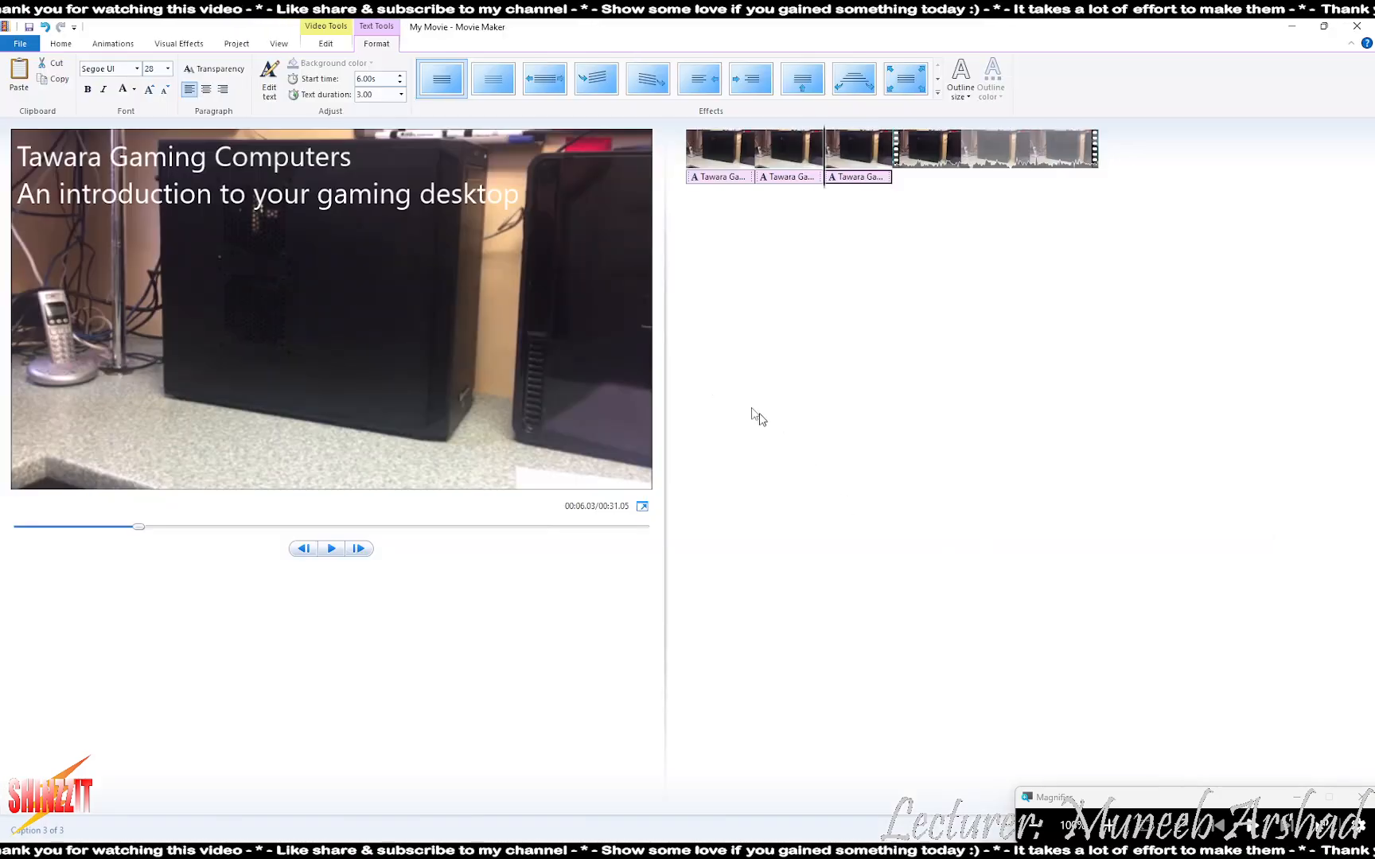
- Add the new line 'How to access the components' below the third clip's caption
left_click(482, 200)
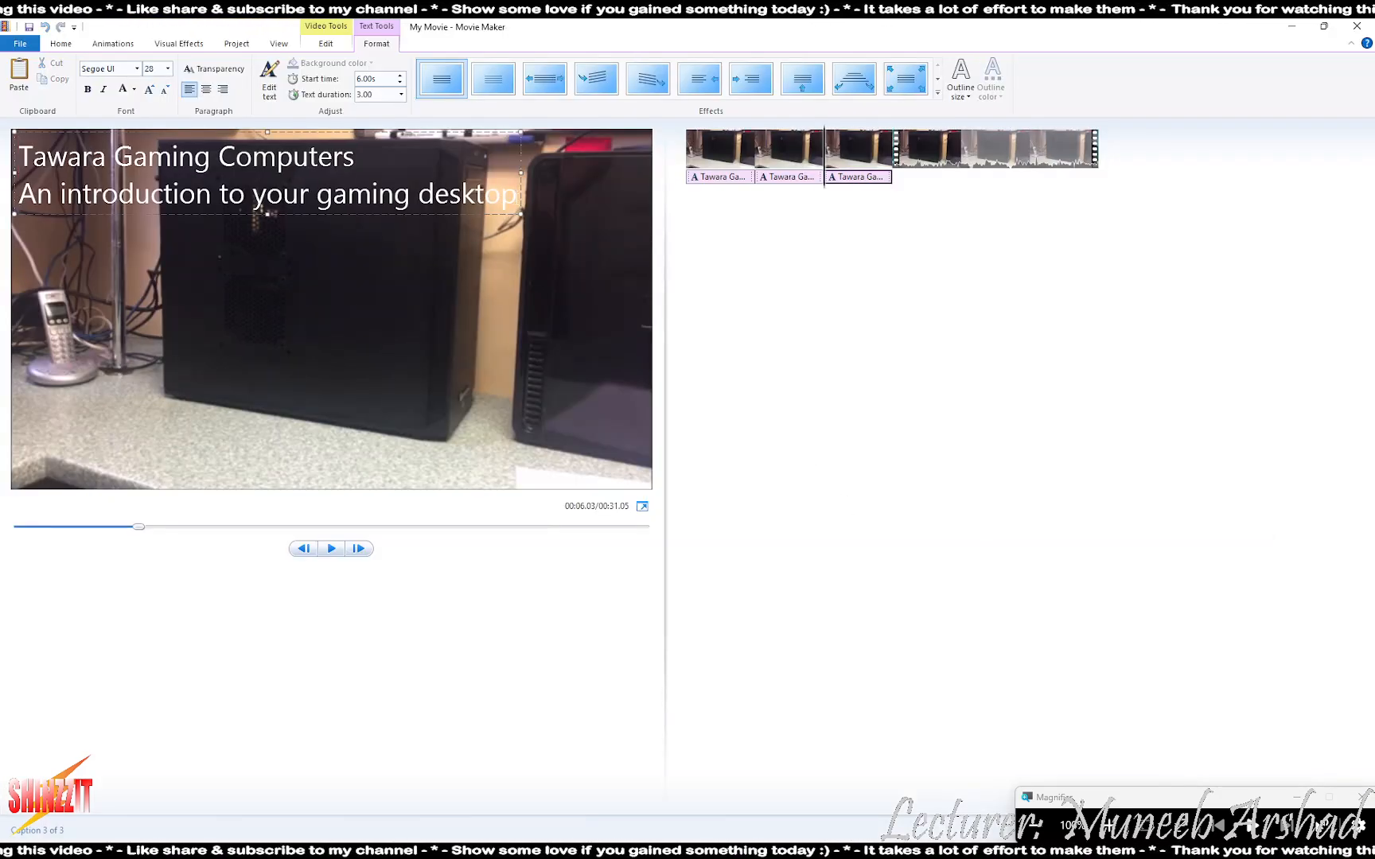
key("alt+Tab")
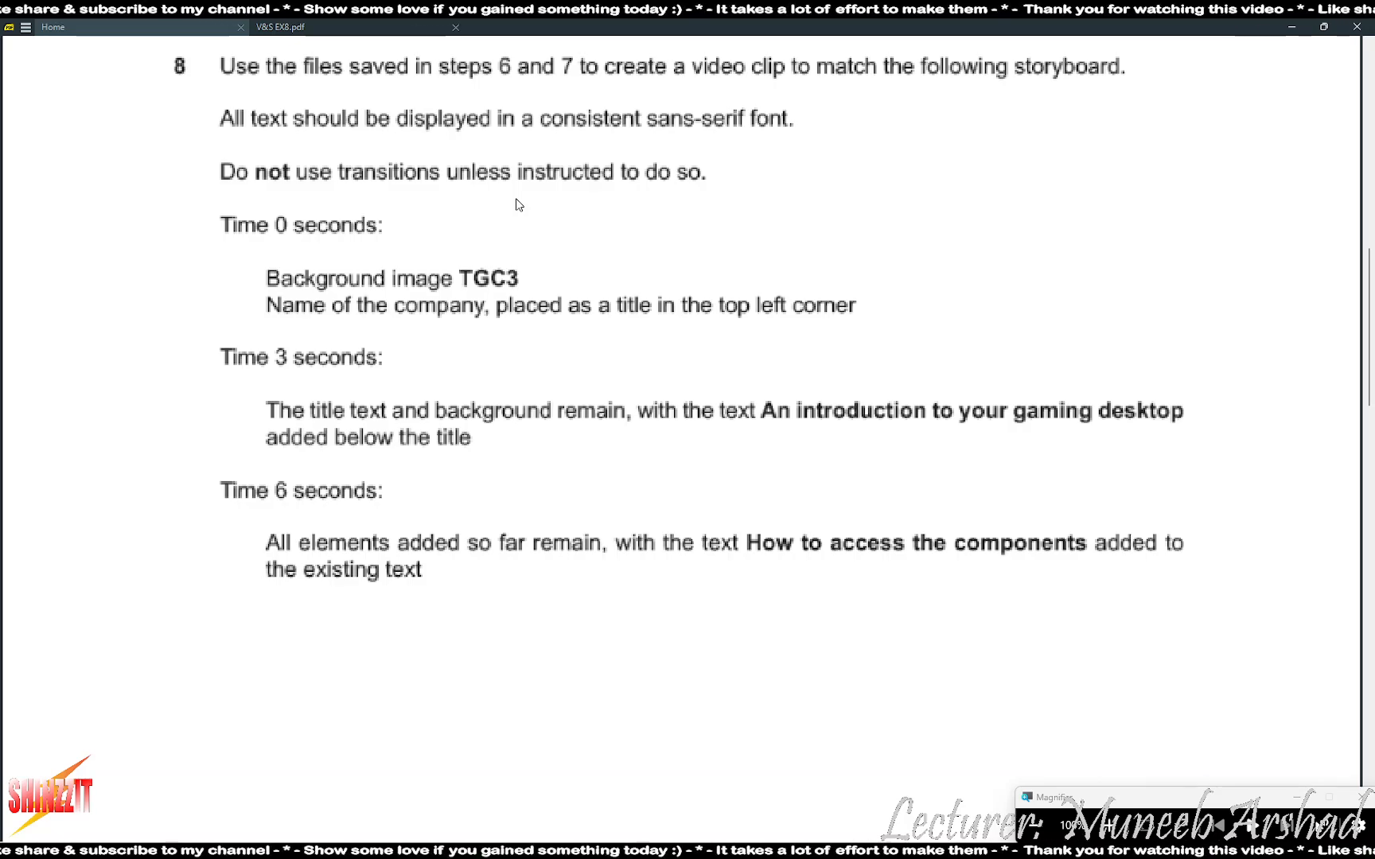
key("alt+Tab")
key("Return")
type("How ")
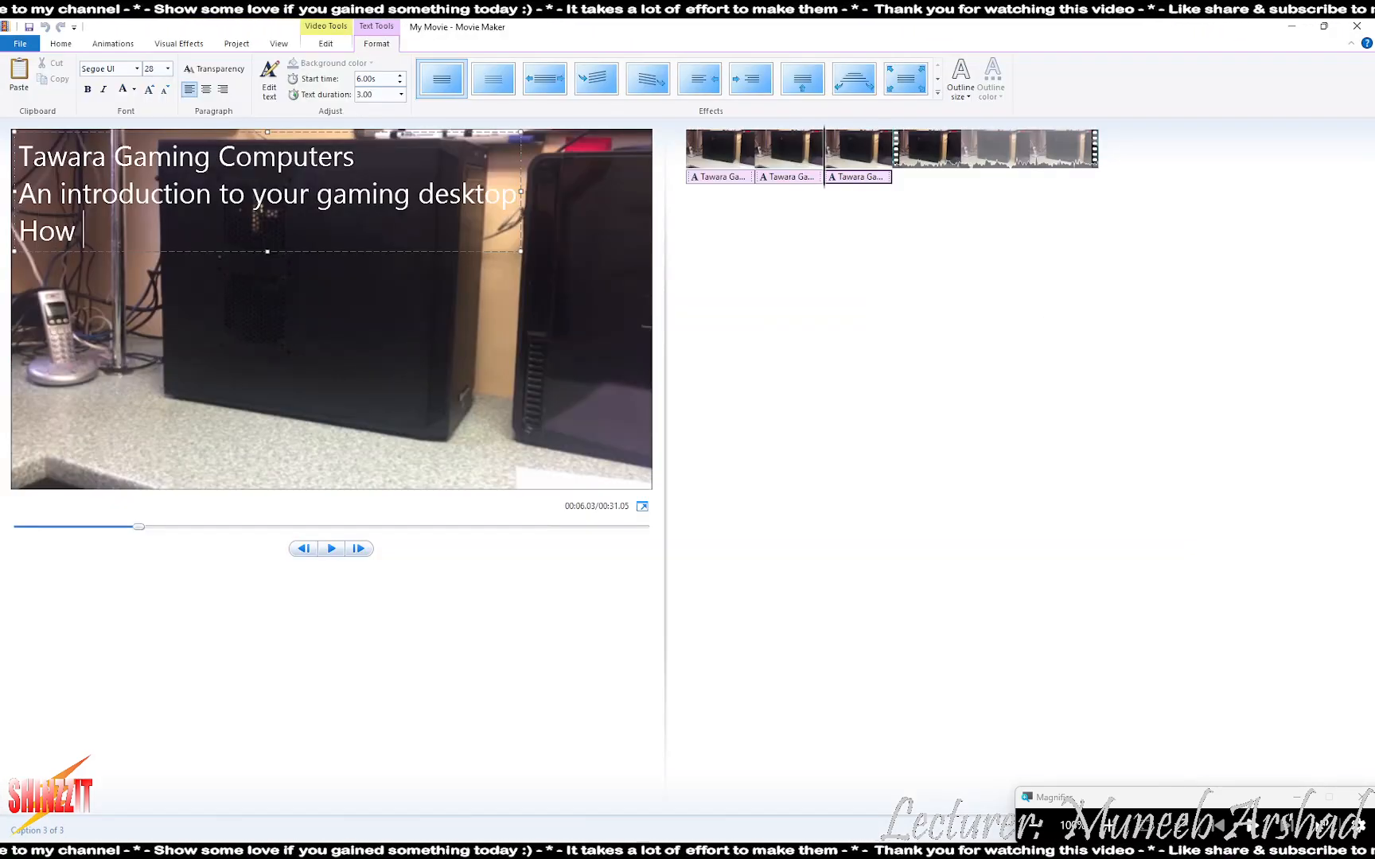
type("to access the")
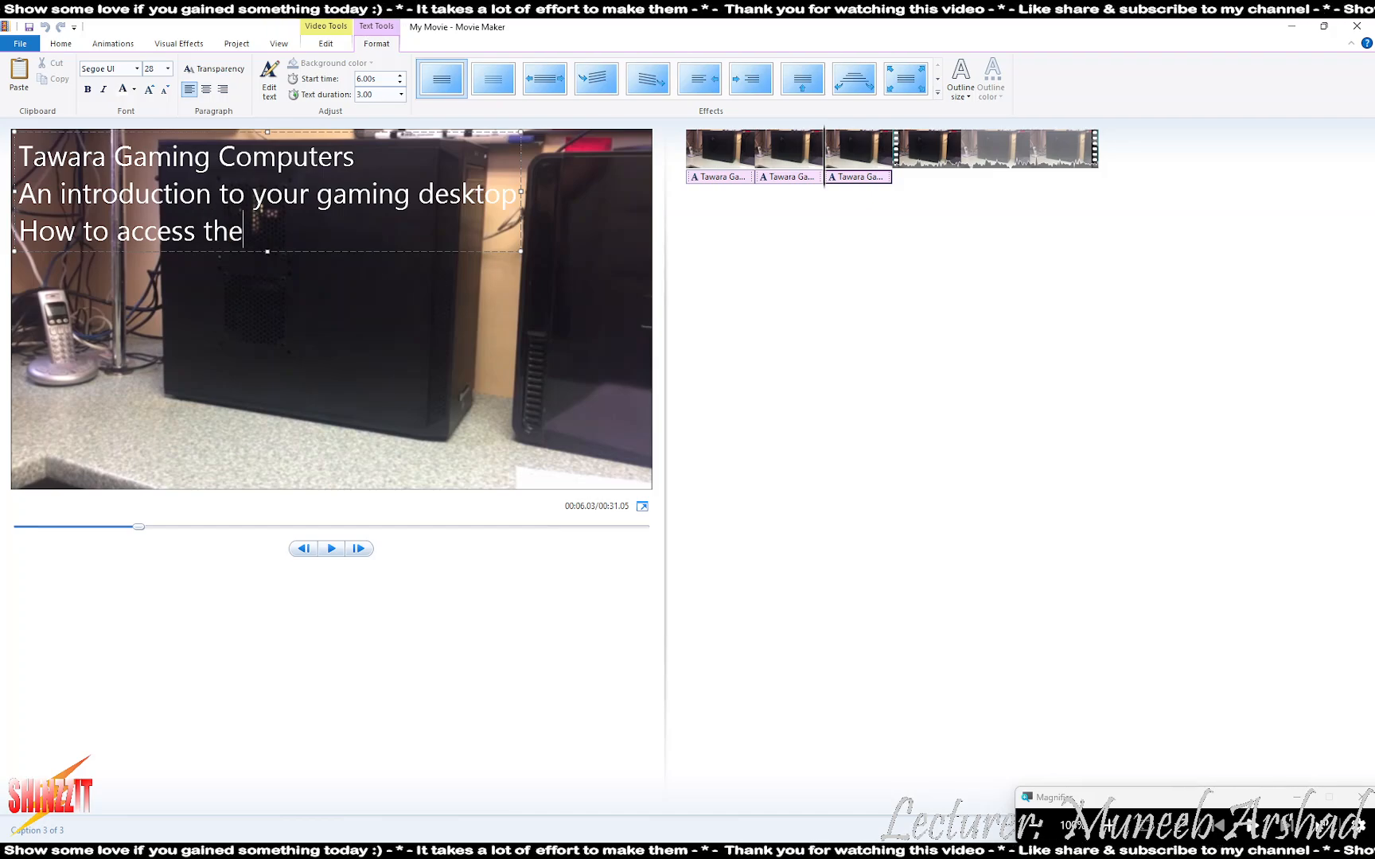
type(" components")
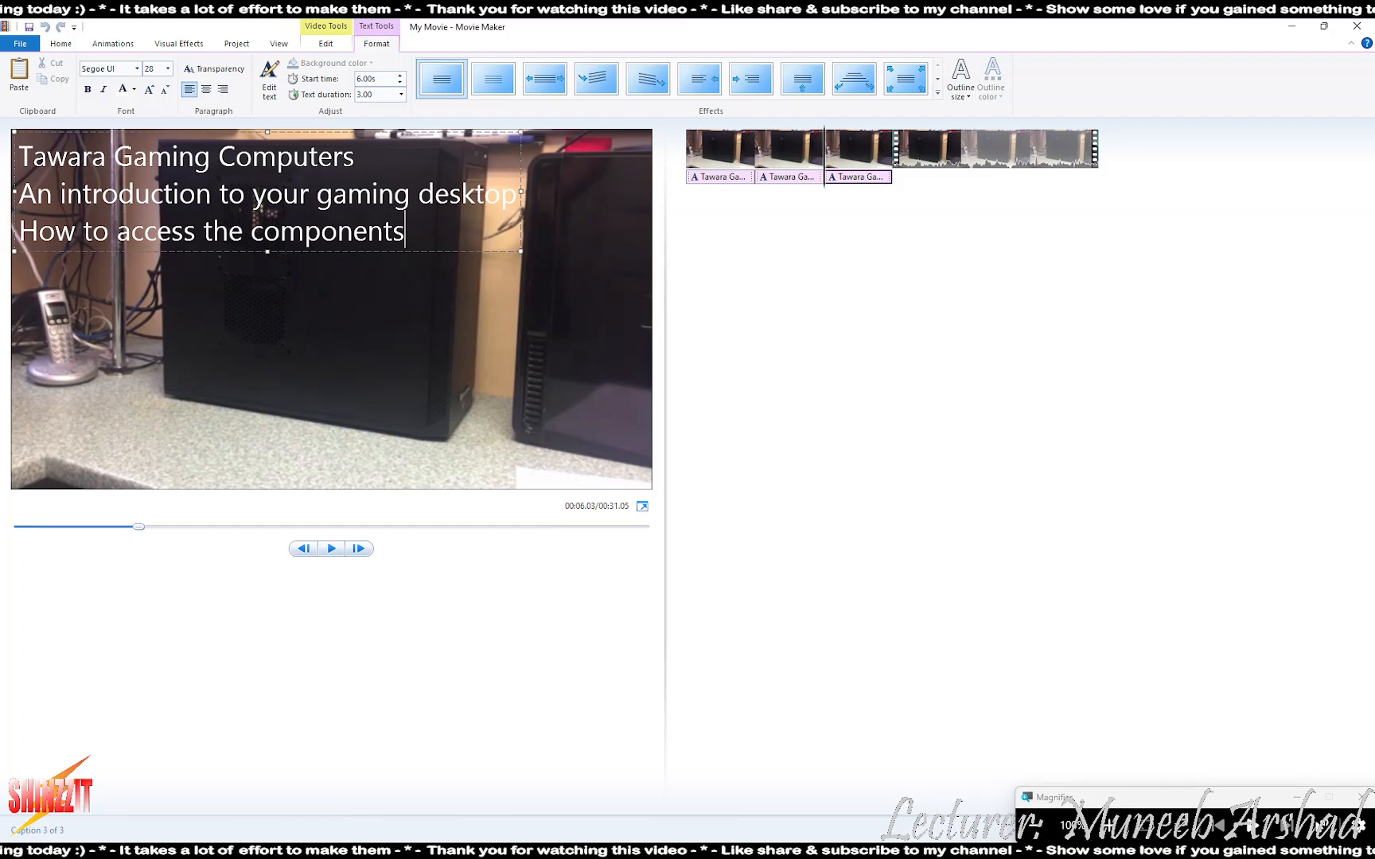
key("alt+Tab")
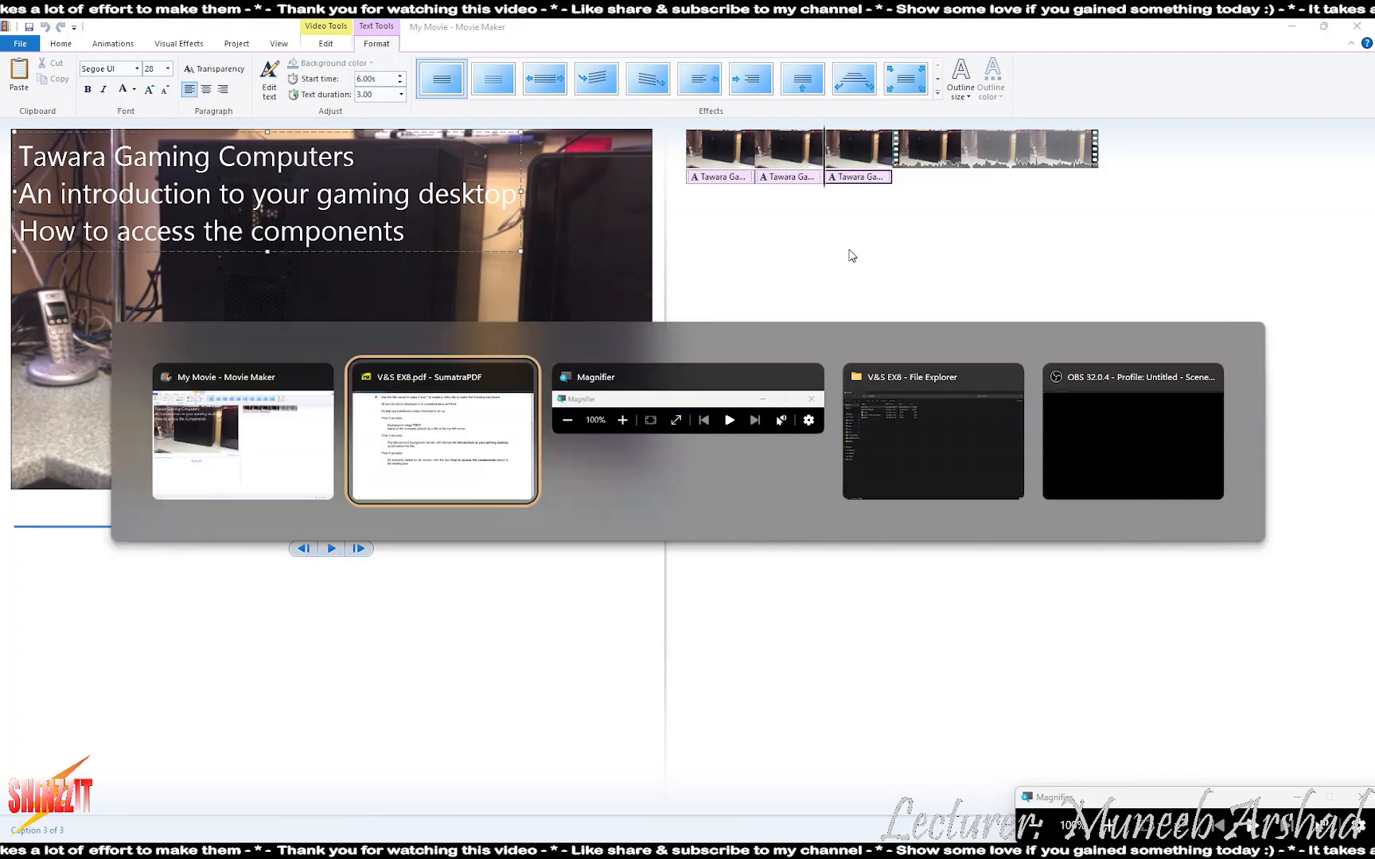
scroll(767, 352, "down", 5)
scroll(768, 350, "down", 4)
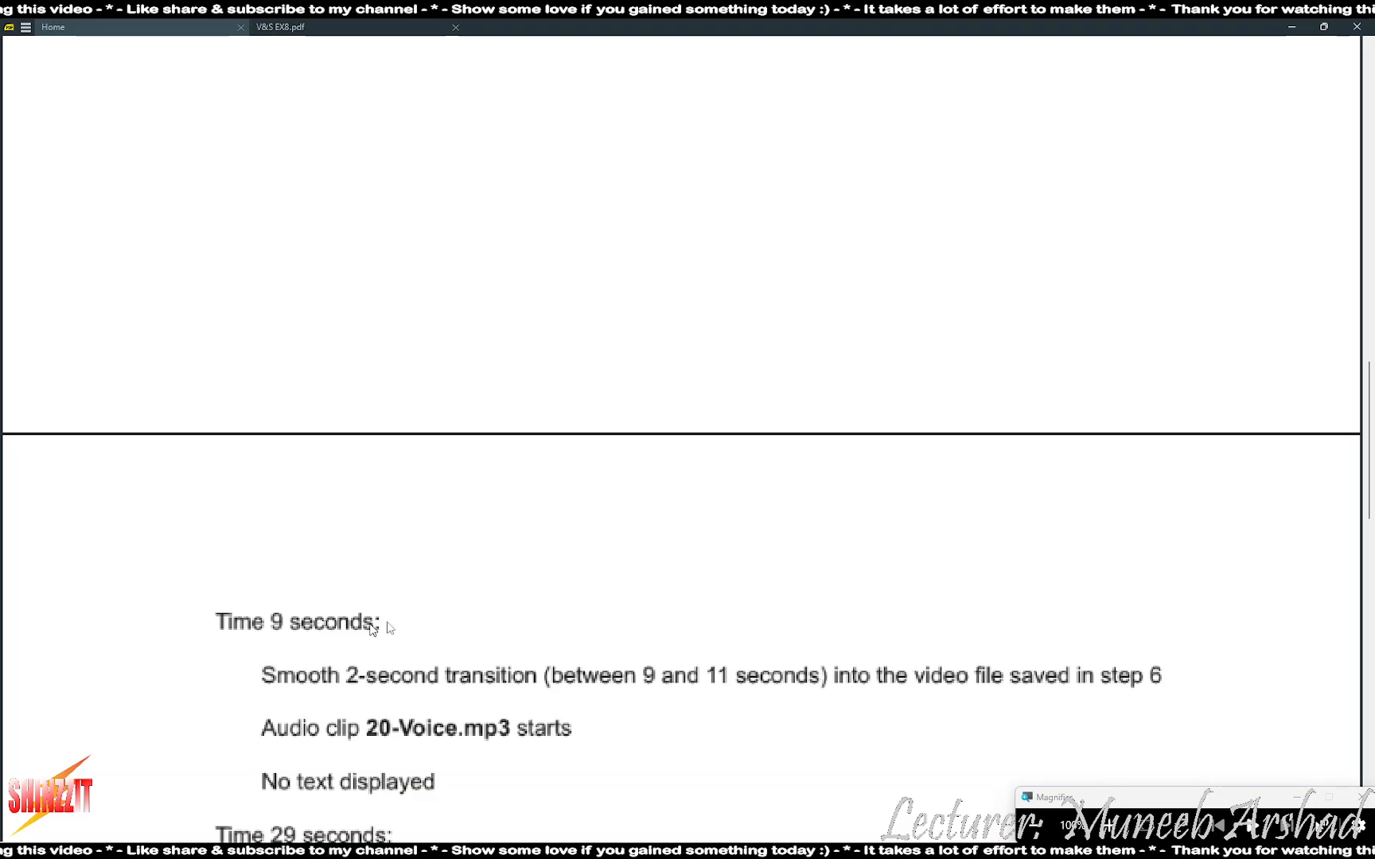
scroll(414, 606, "up", 4)
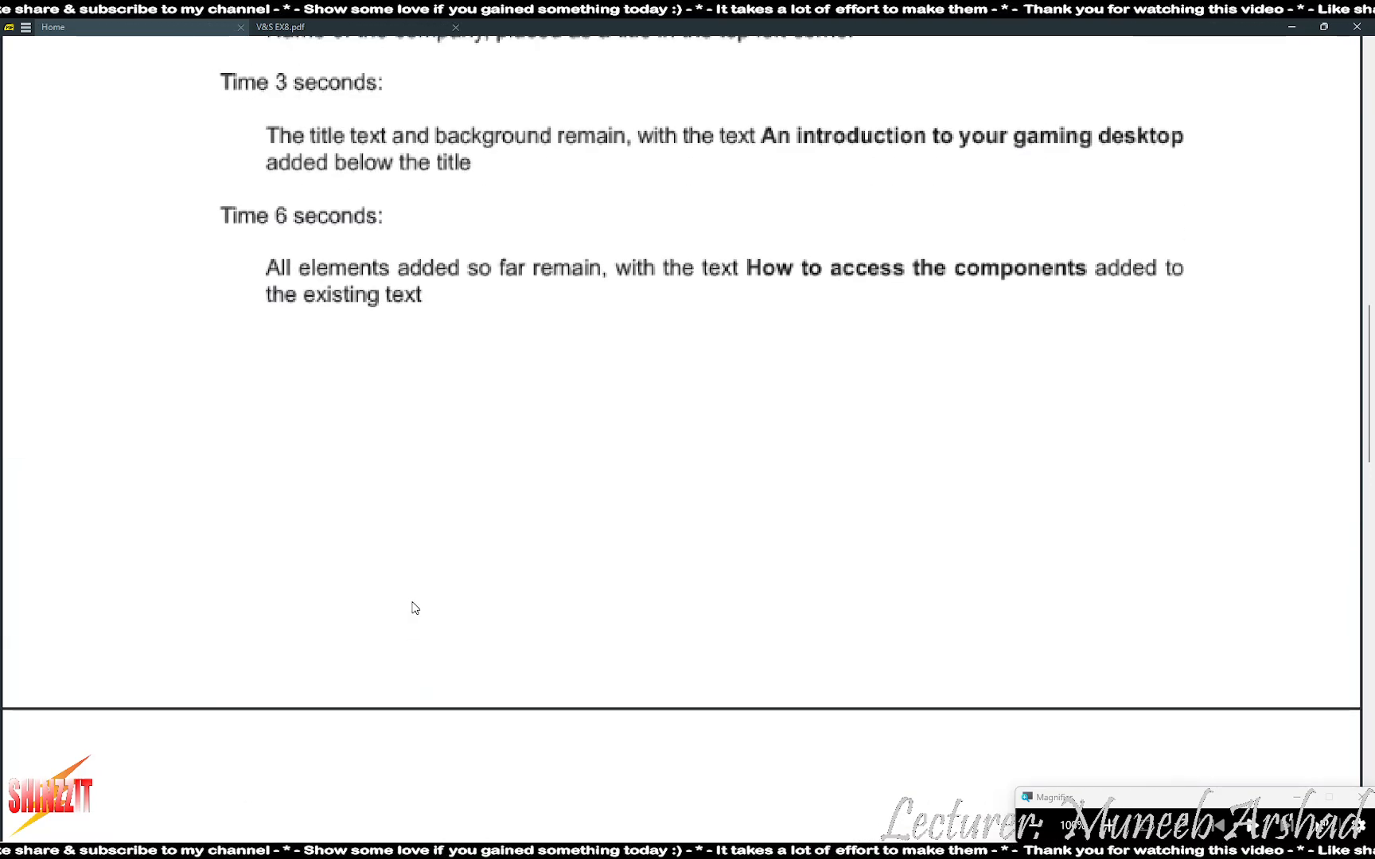
key("alt+Tab")
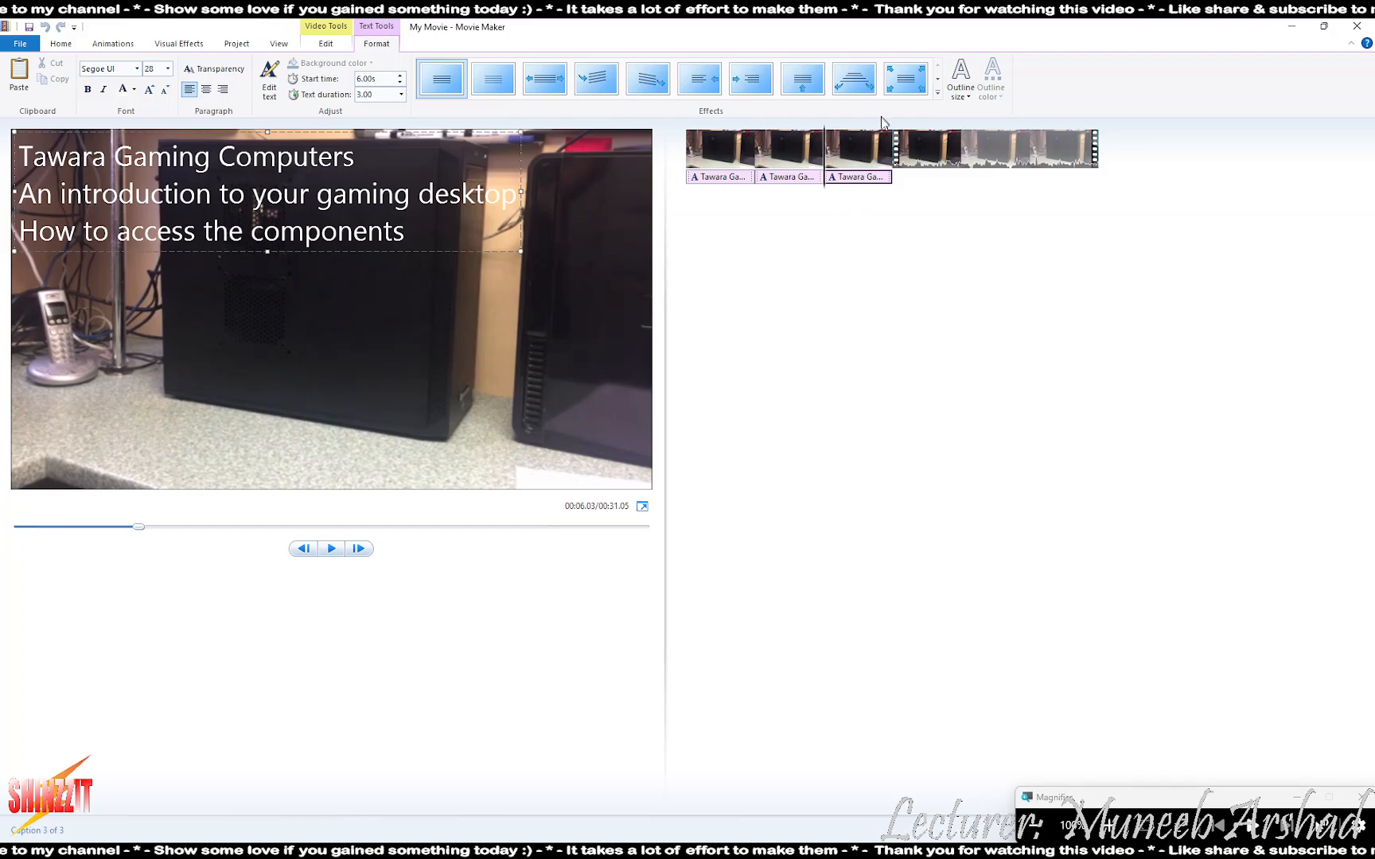
left_click(327, 44)
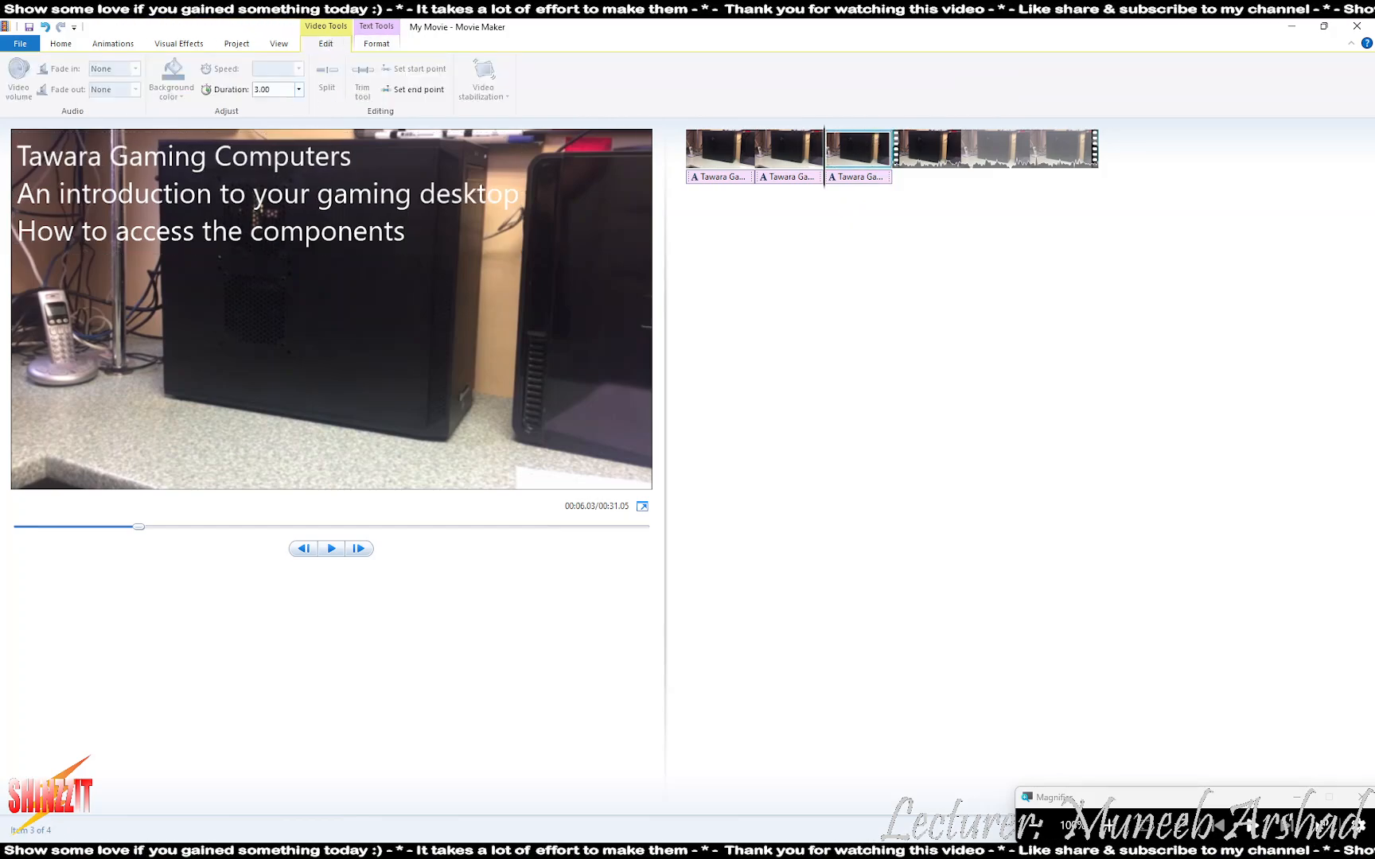
left_click(859, 183)
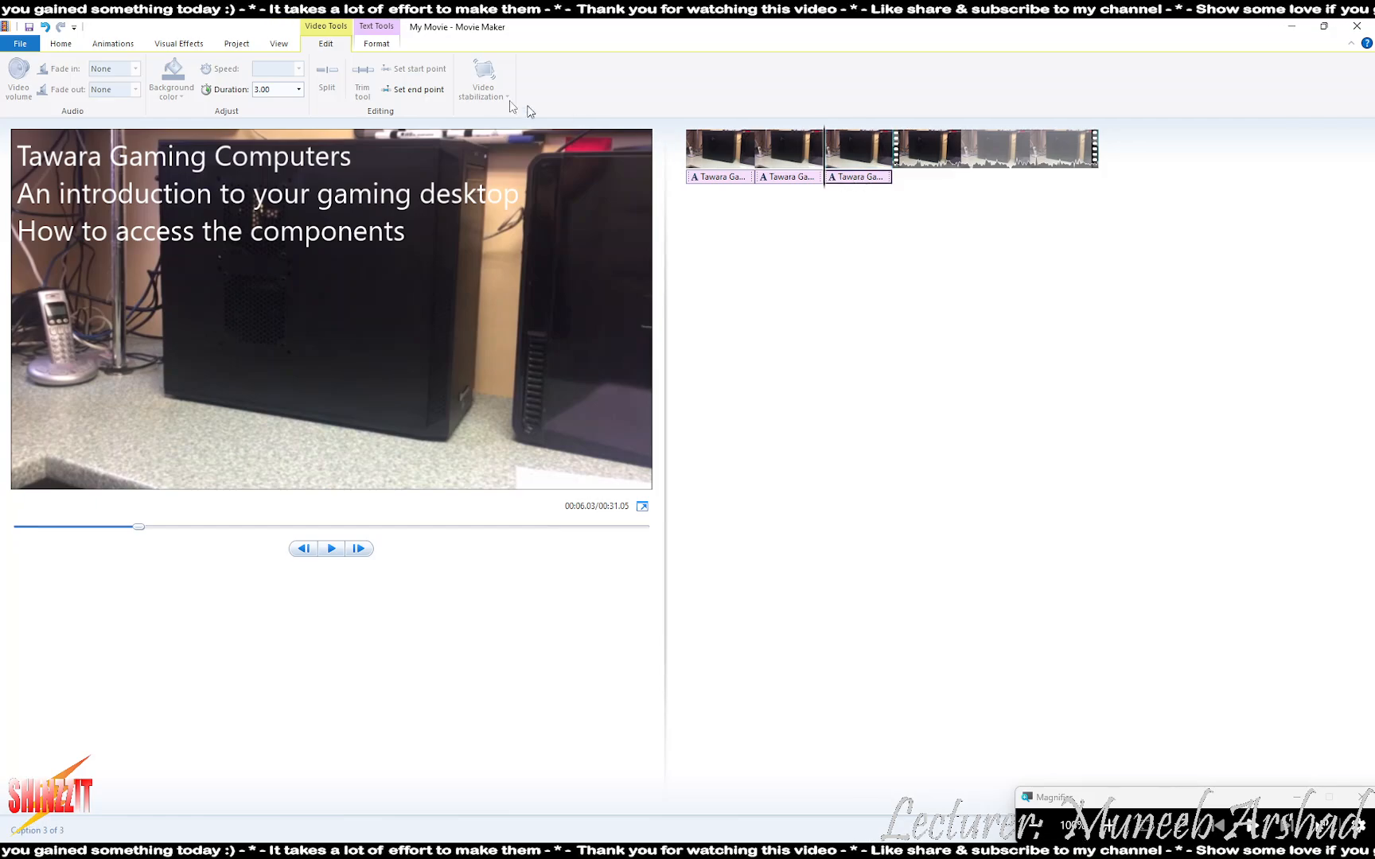
left_click(390, 48)
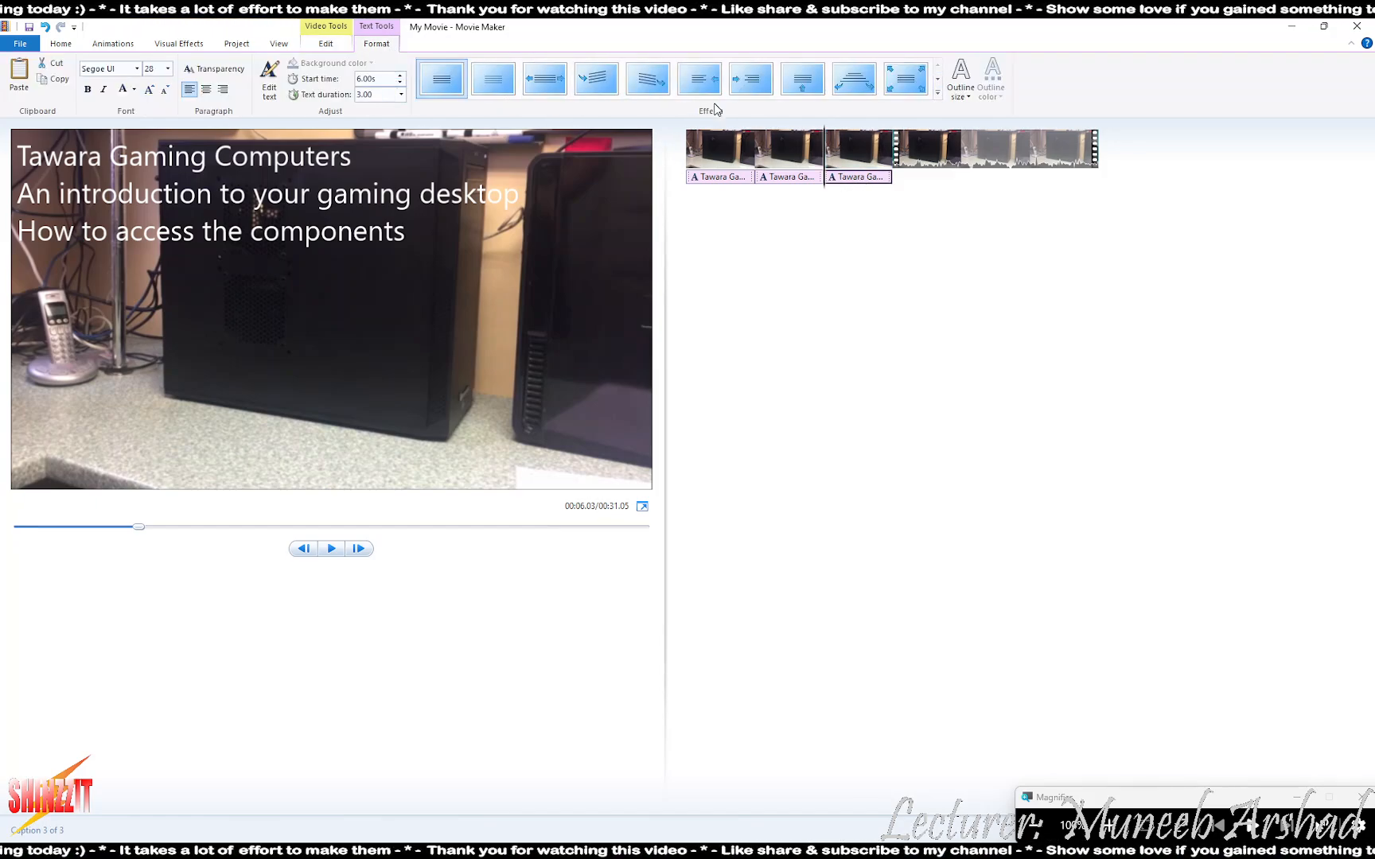
left_click(935, 147)
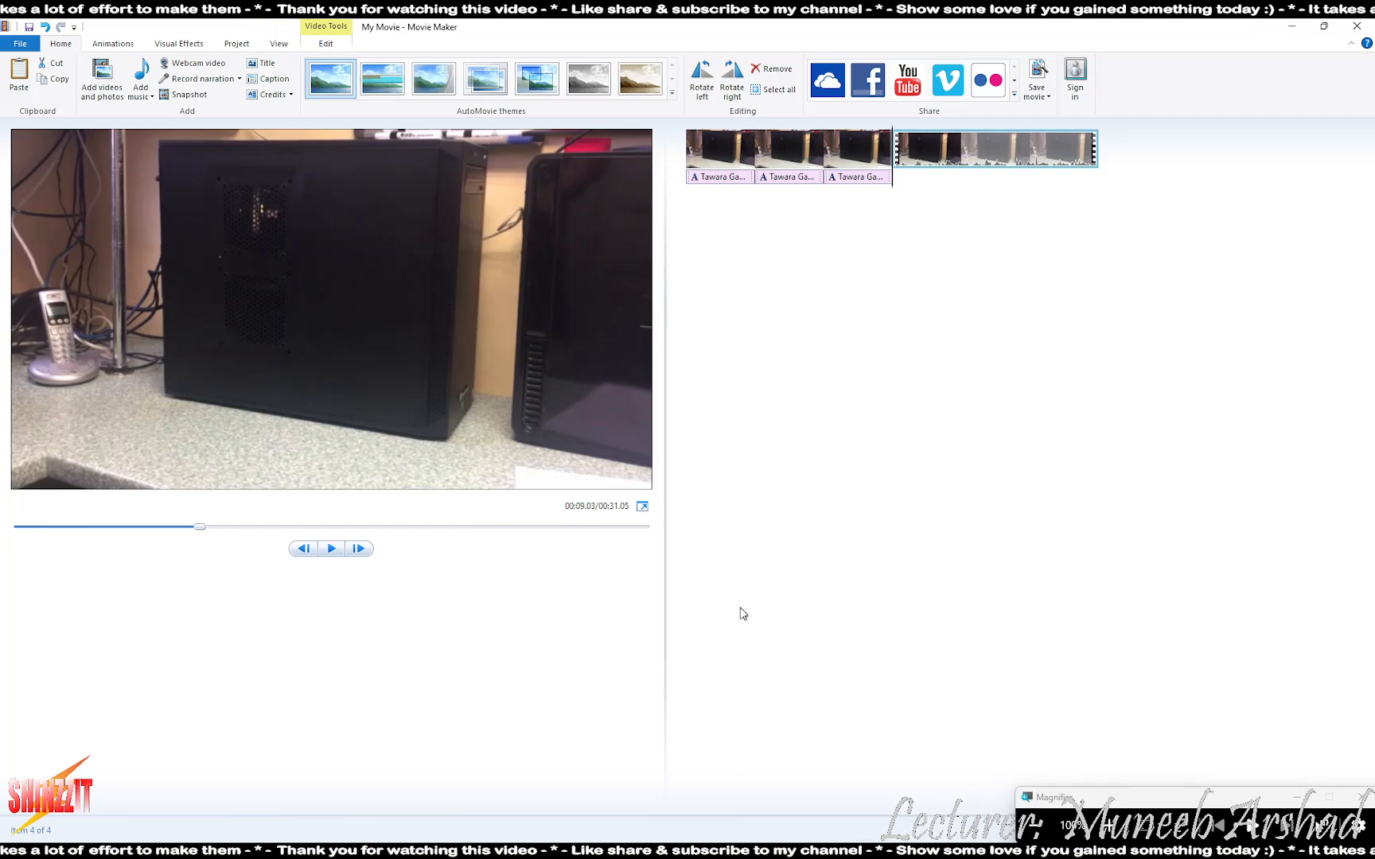
key("alt+Tab")
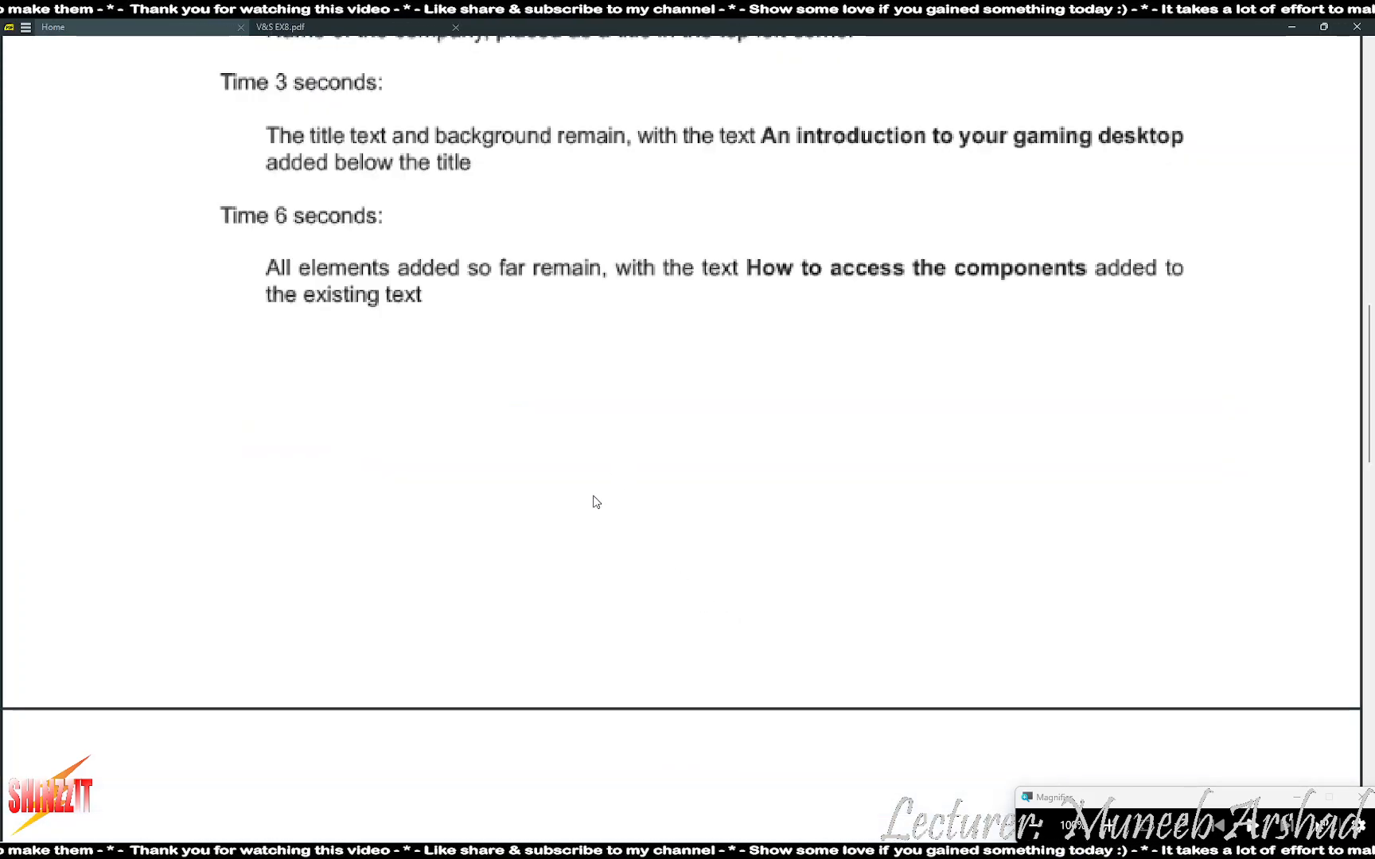
scroll(617, 493, "down", 5)
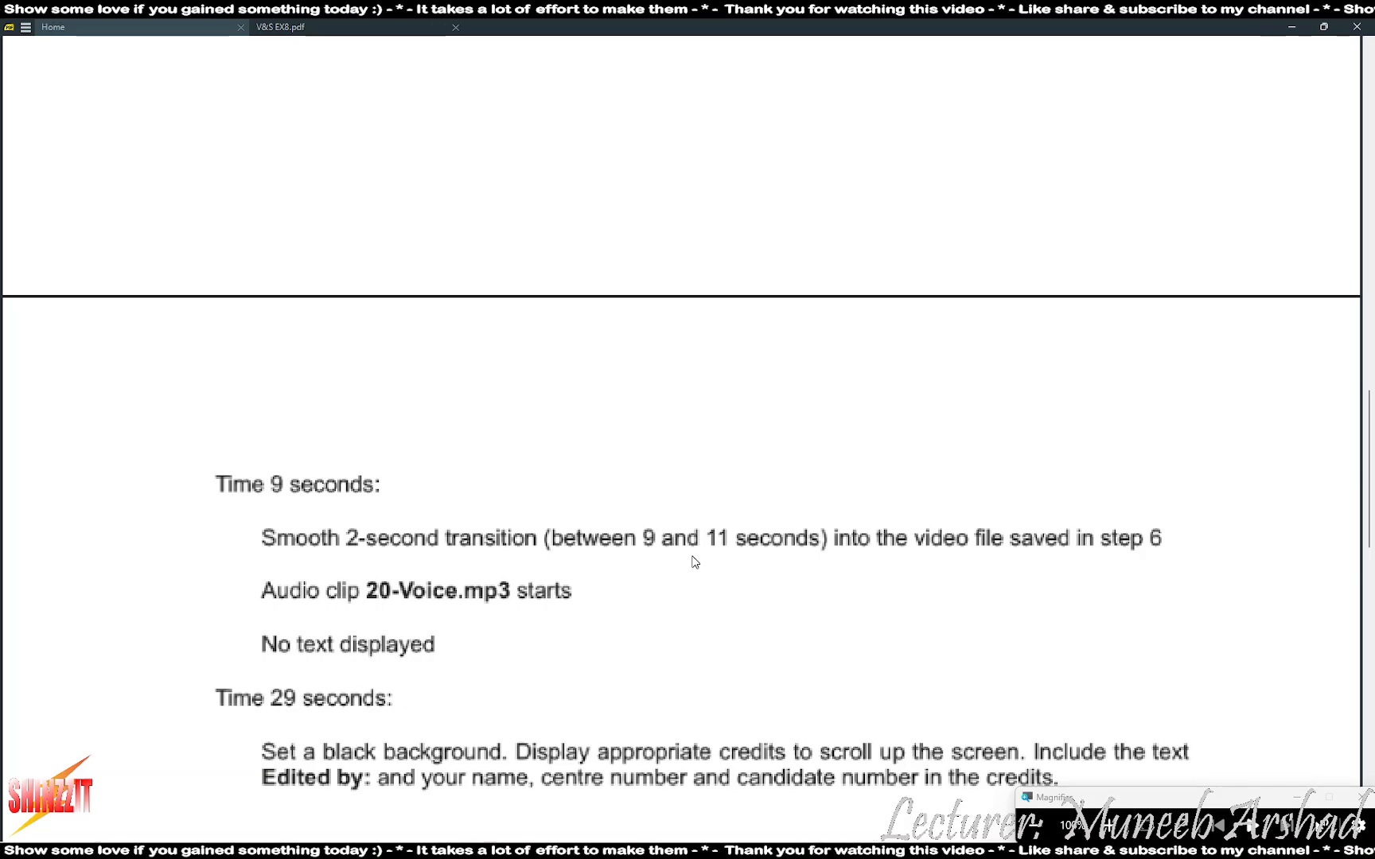
key("alt+Tab")
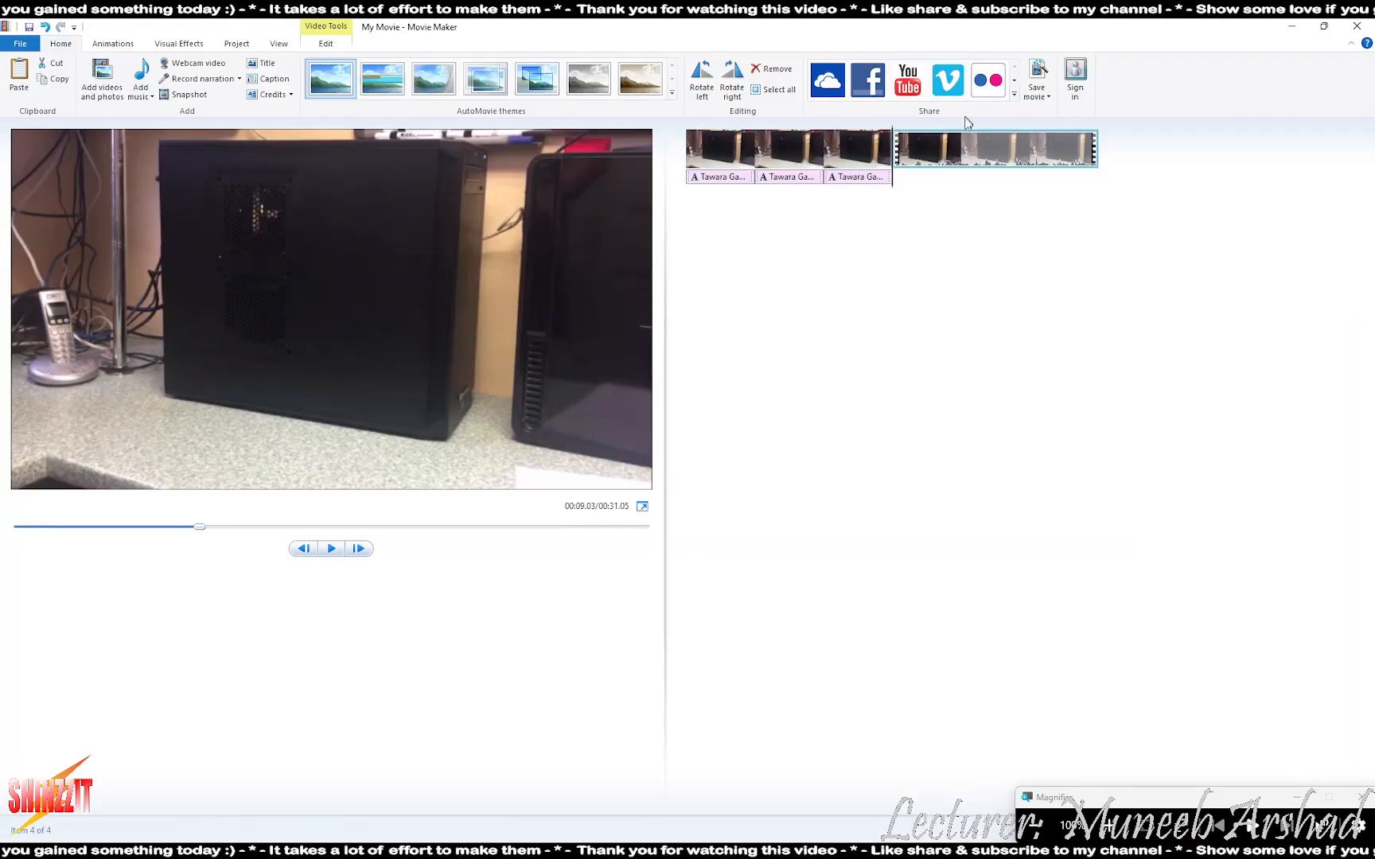
- Apply a transition from the full transition list into the video clip and preview it
scroll(523, 75, "down", 1)
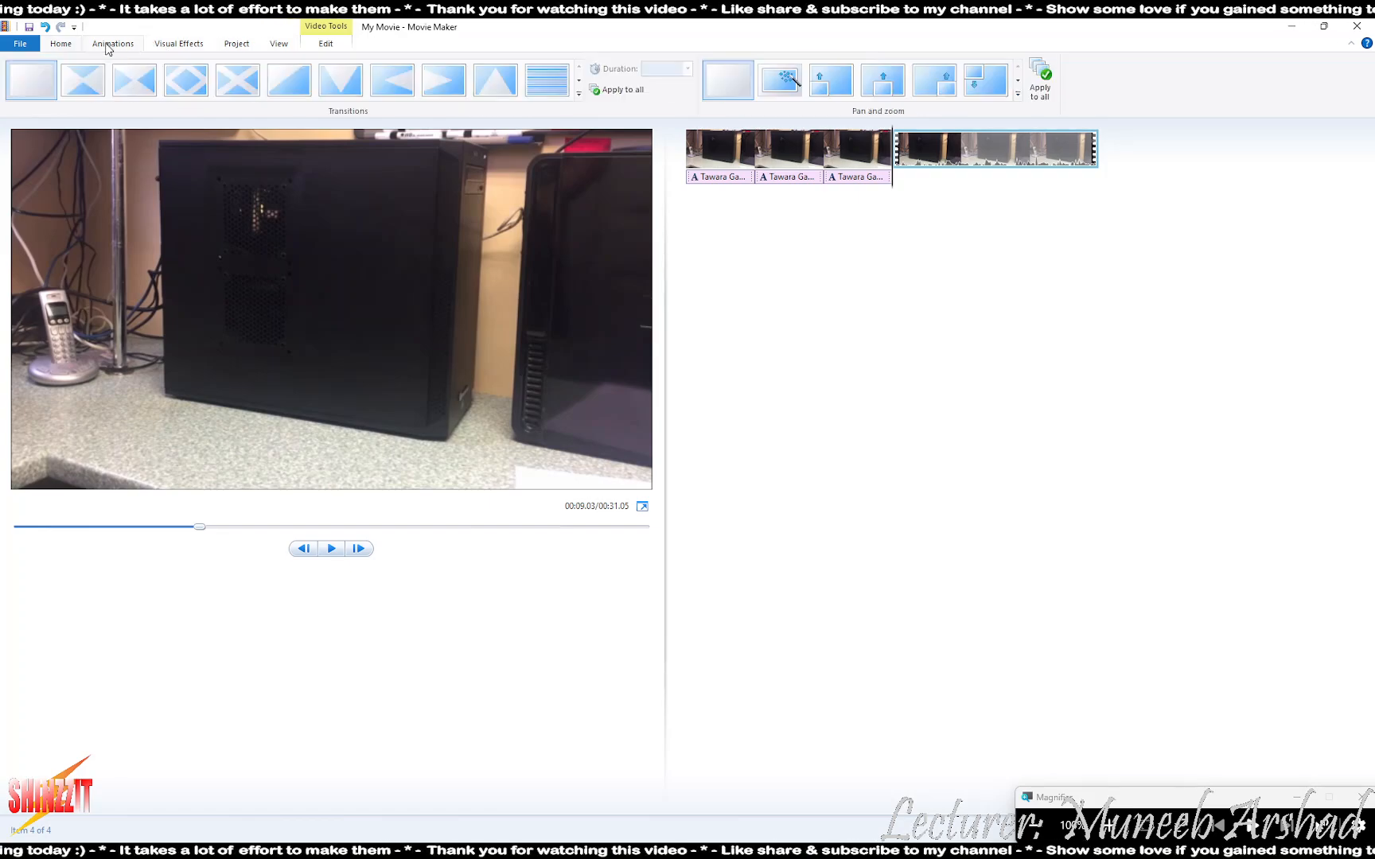
left_click(578, 93)
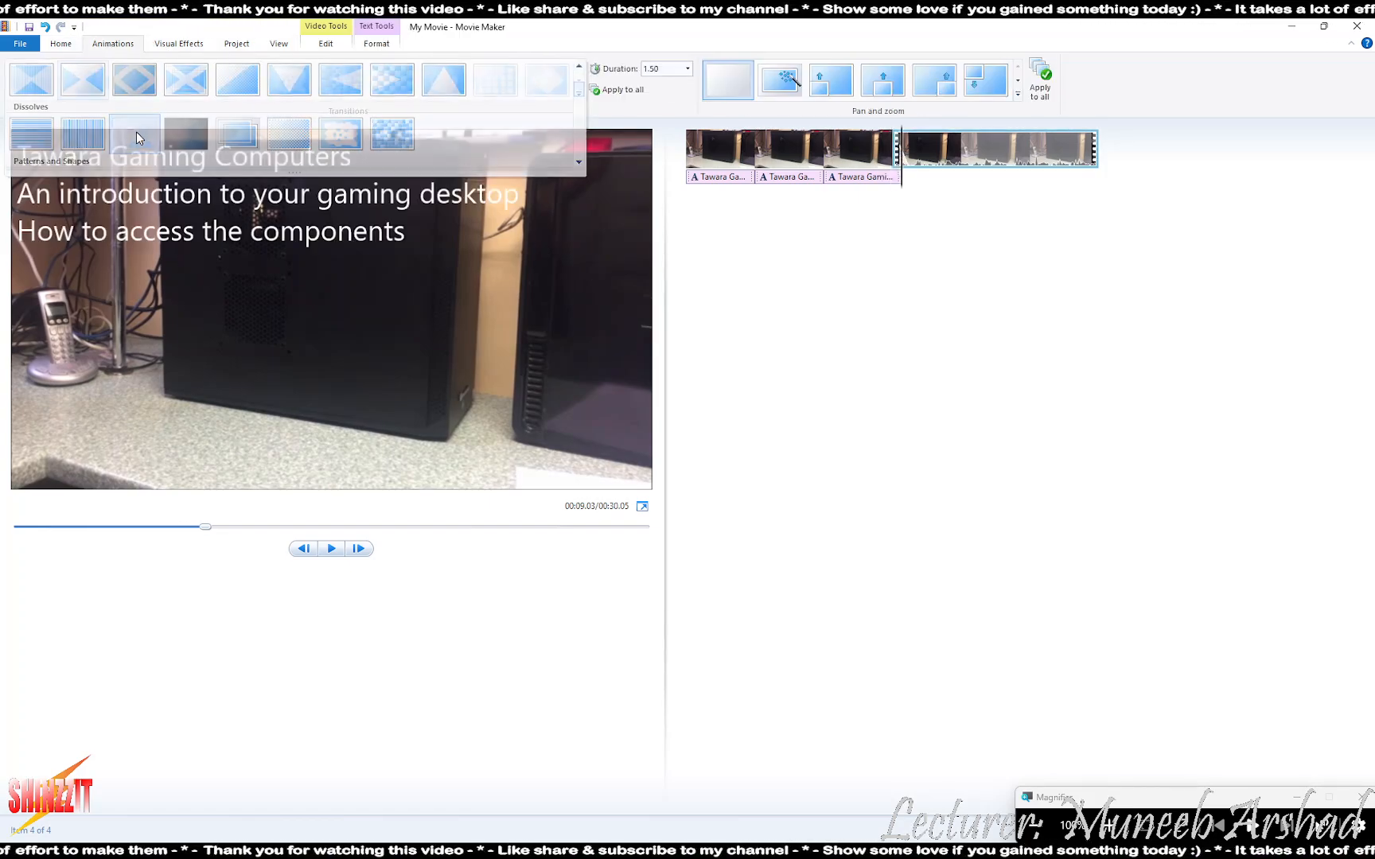
left_click(137, 138)
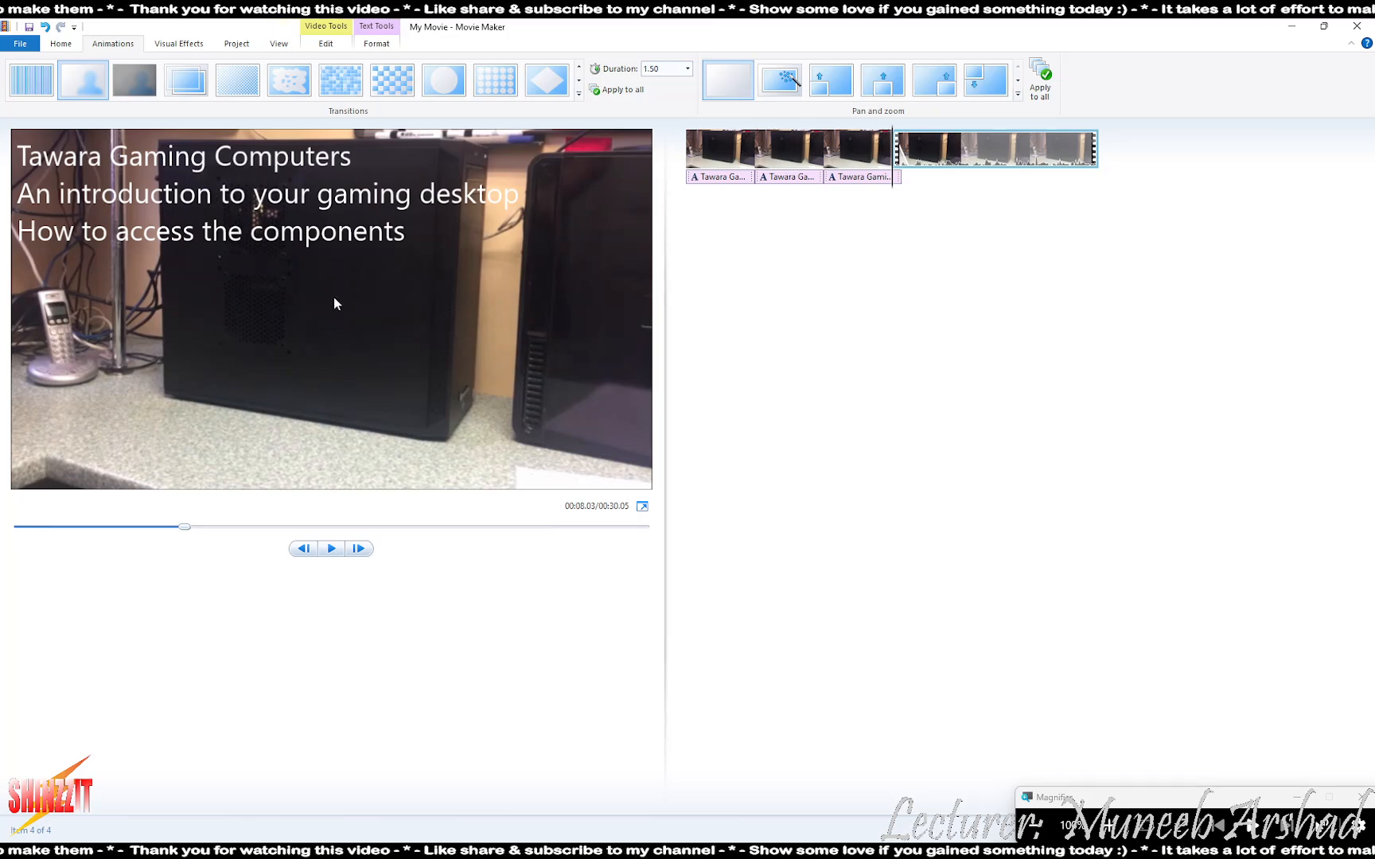
left_click(331, 549)
left_click(331, 549)
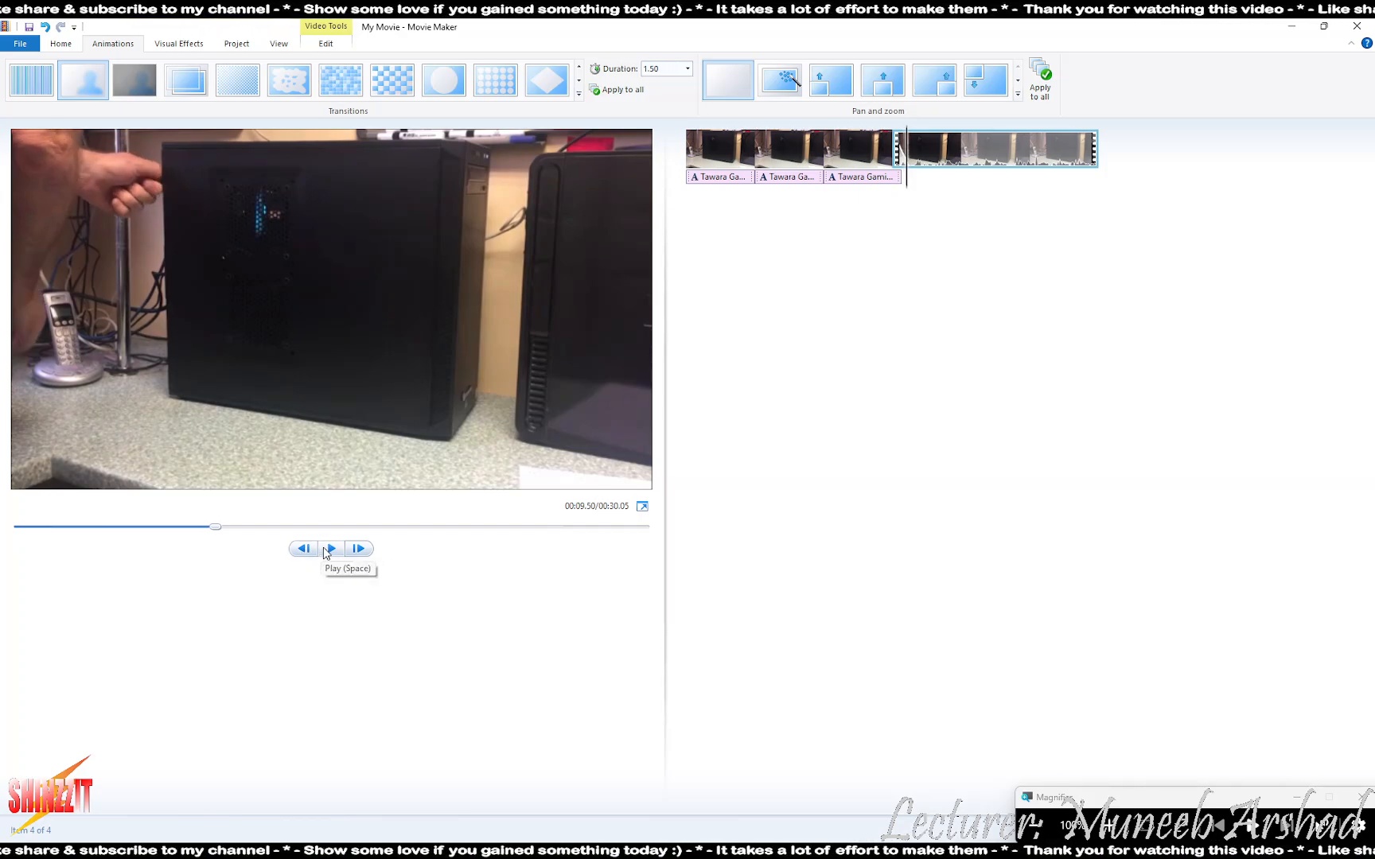
left_click(330, 551)
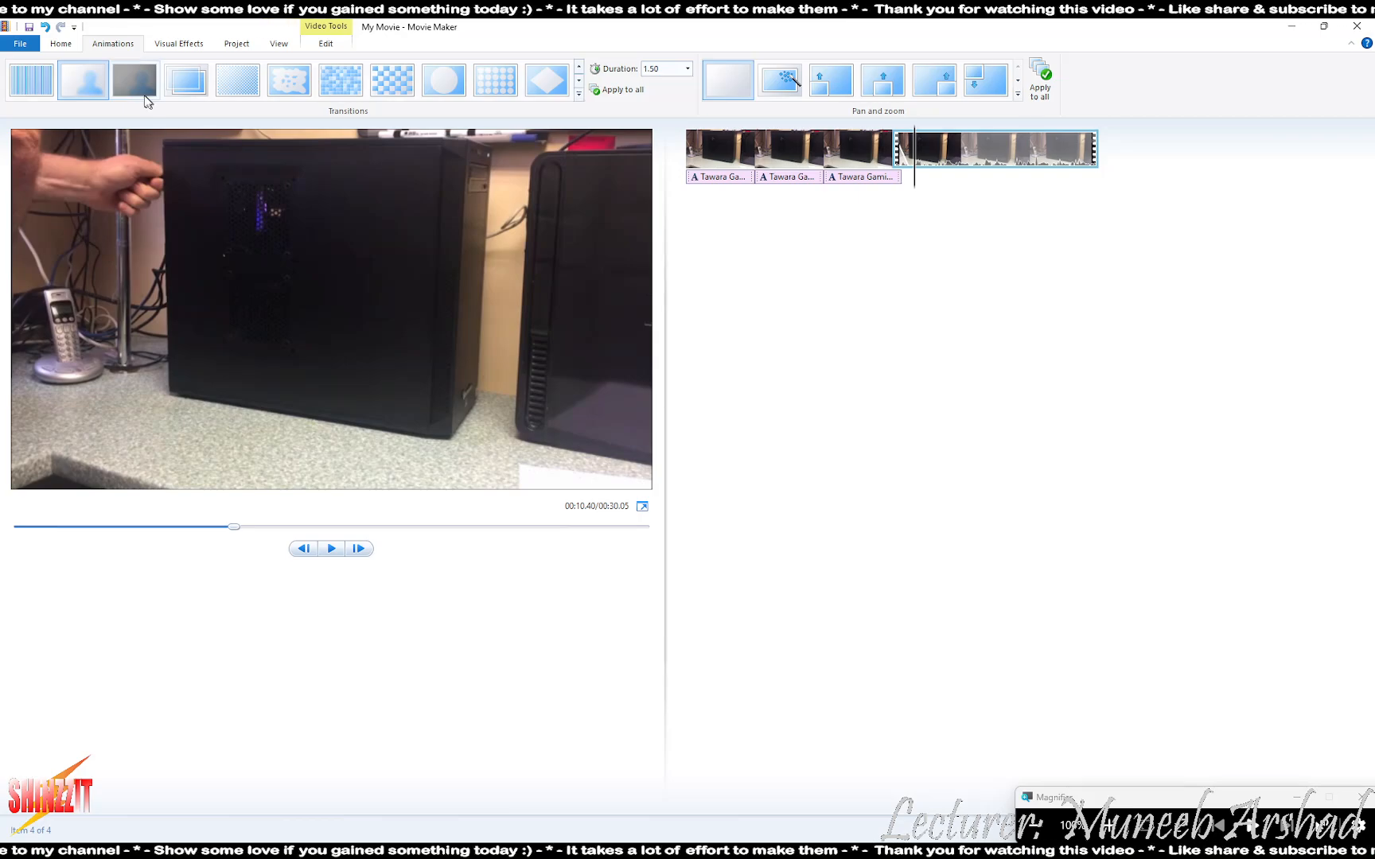
- Switch the fourth clip to a different fade-style transition and step back through its frames
left_click(136, 89)
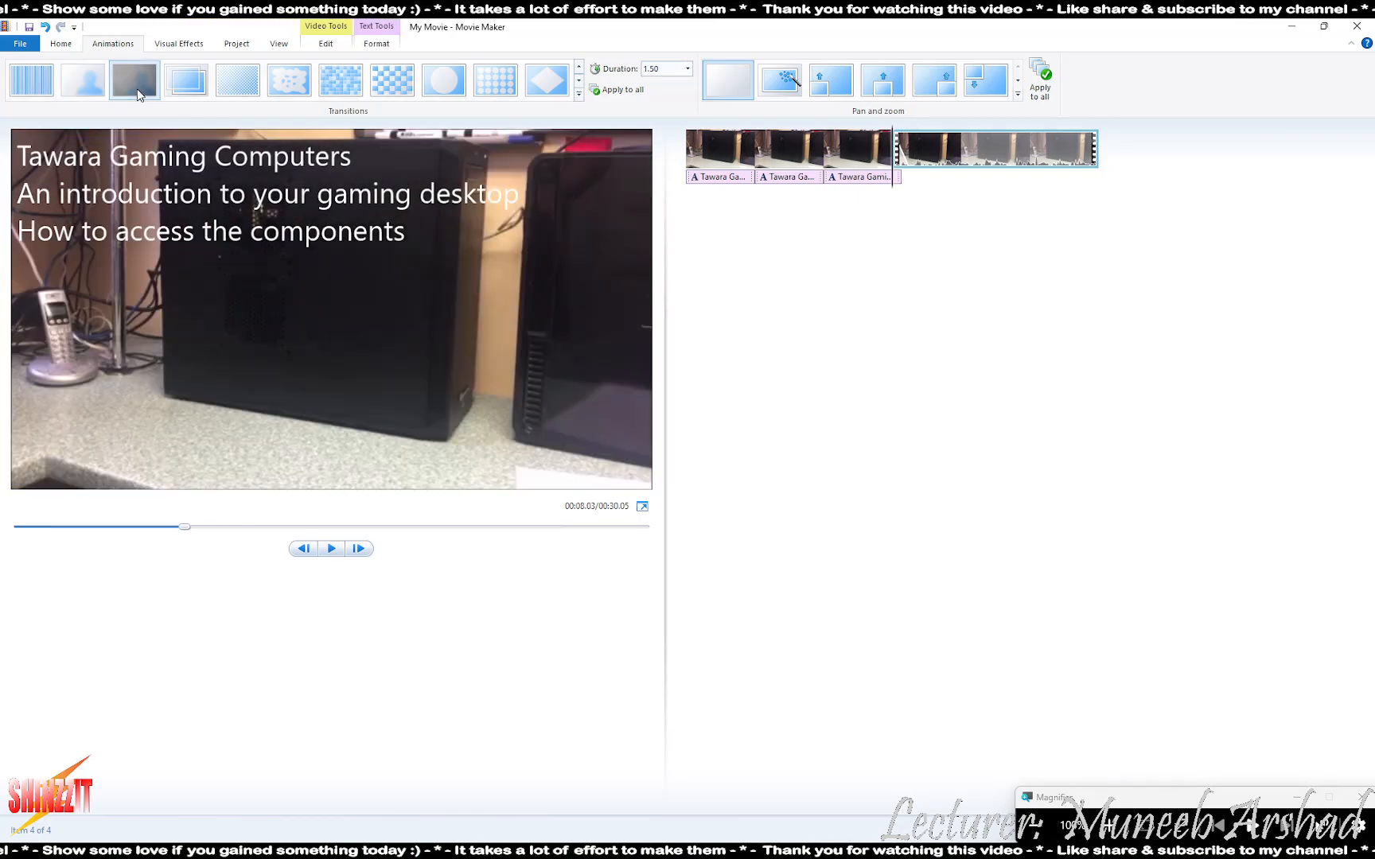
left_click(332, 551)
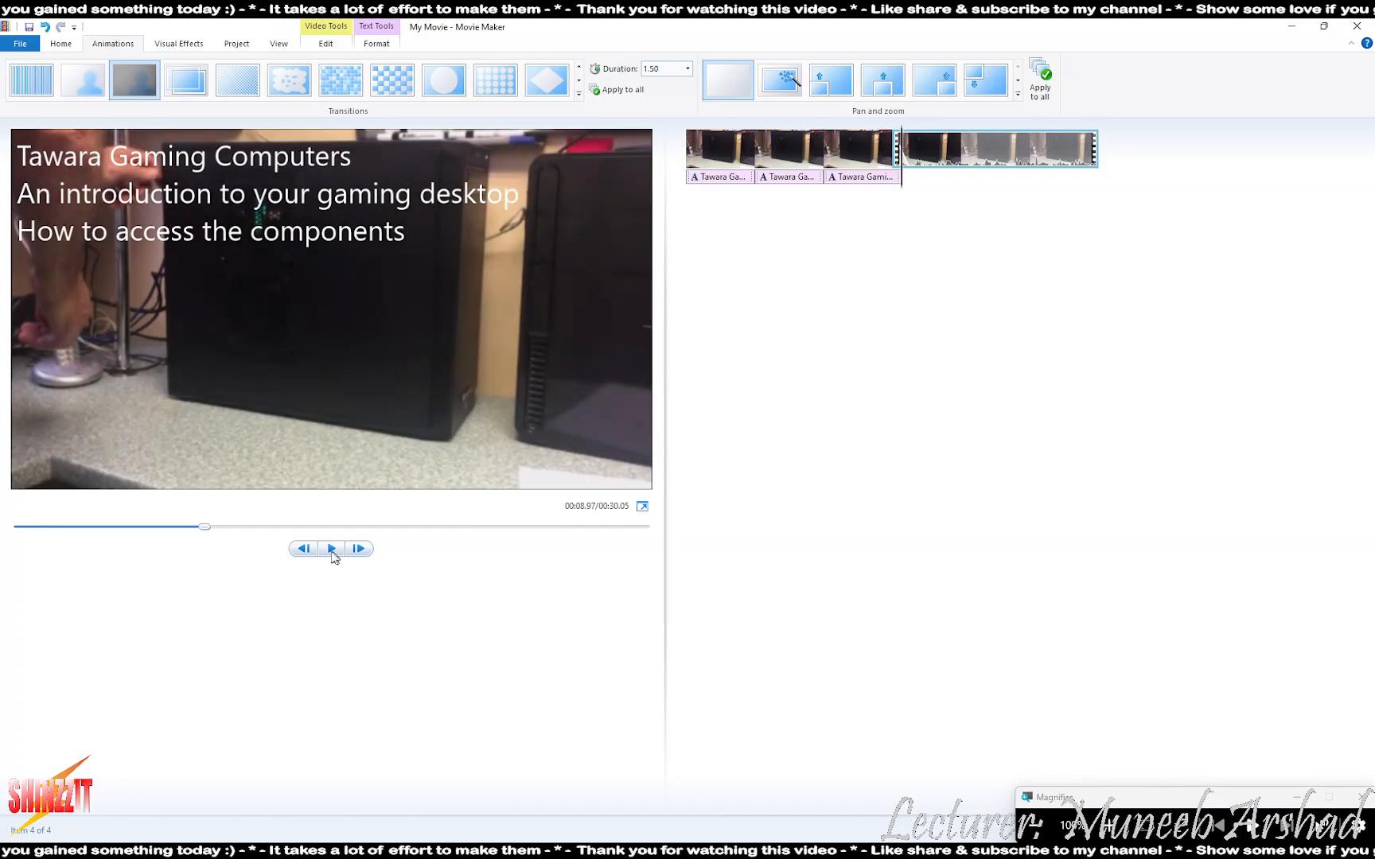
left_click(302, 549)
- Step back through the transition, then play from the third caption past the fourth clip's start
left_click(302, 549)
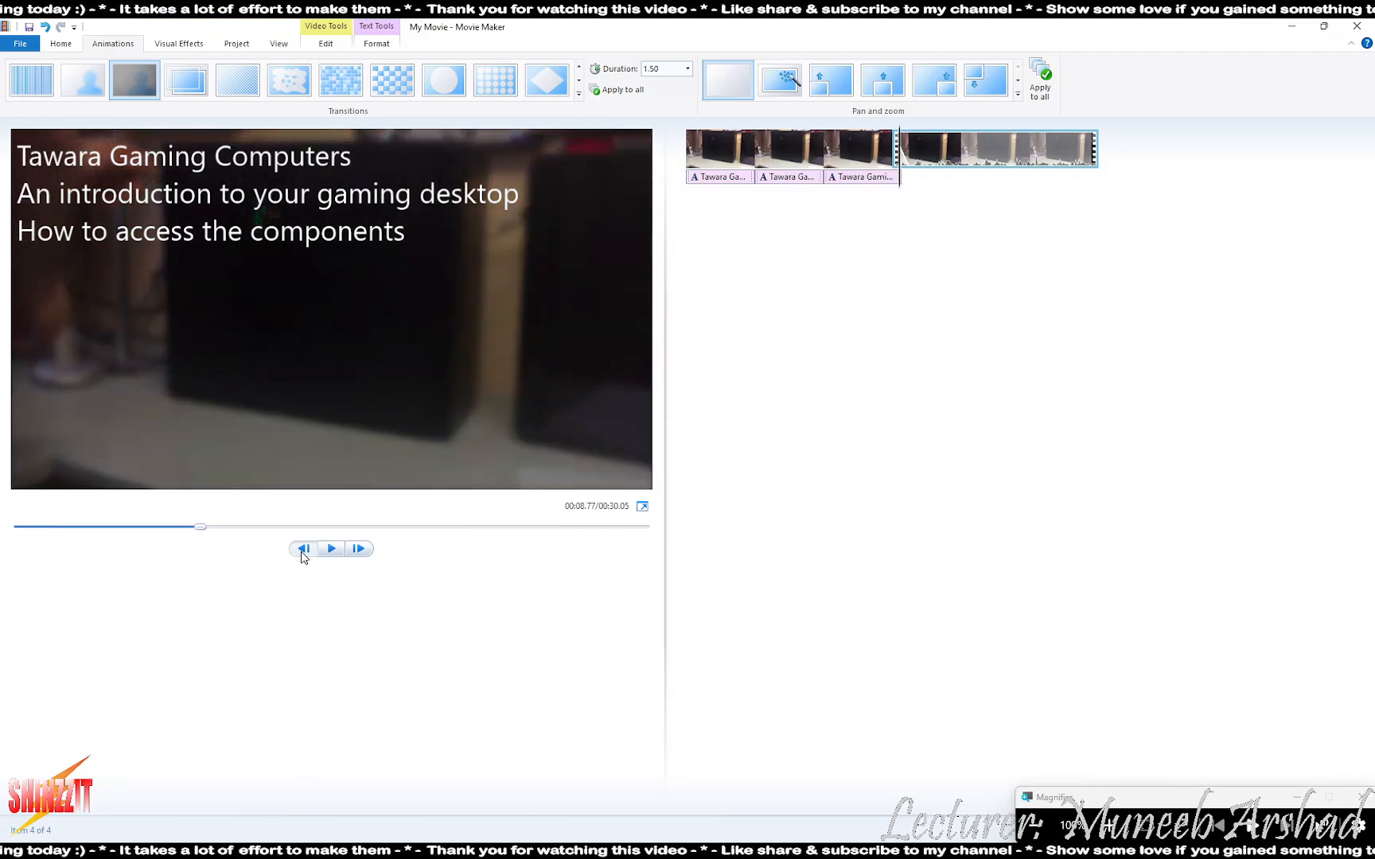
left_click(303, 549)
left_click(303, 549)
left_click(303, 549)
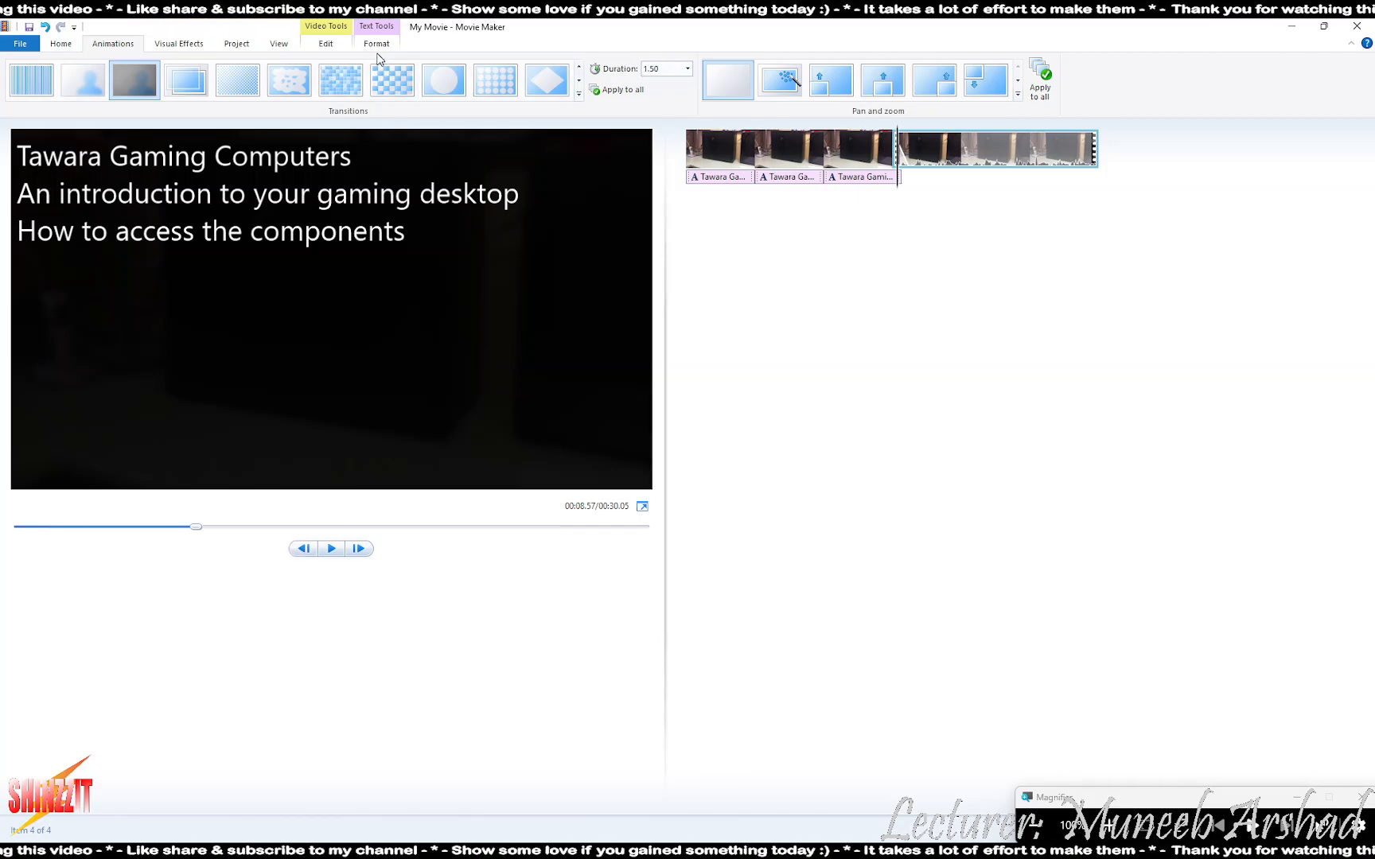
left_click(871, 177)
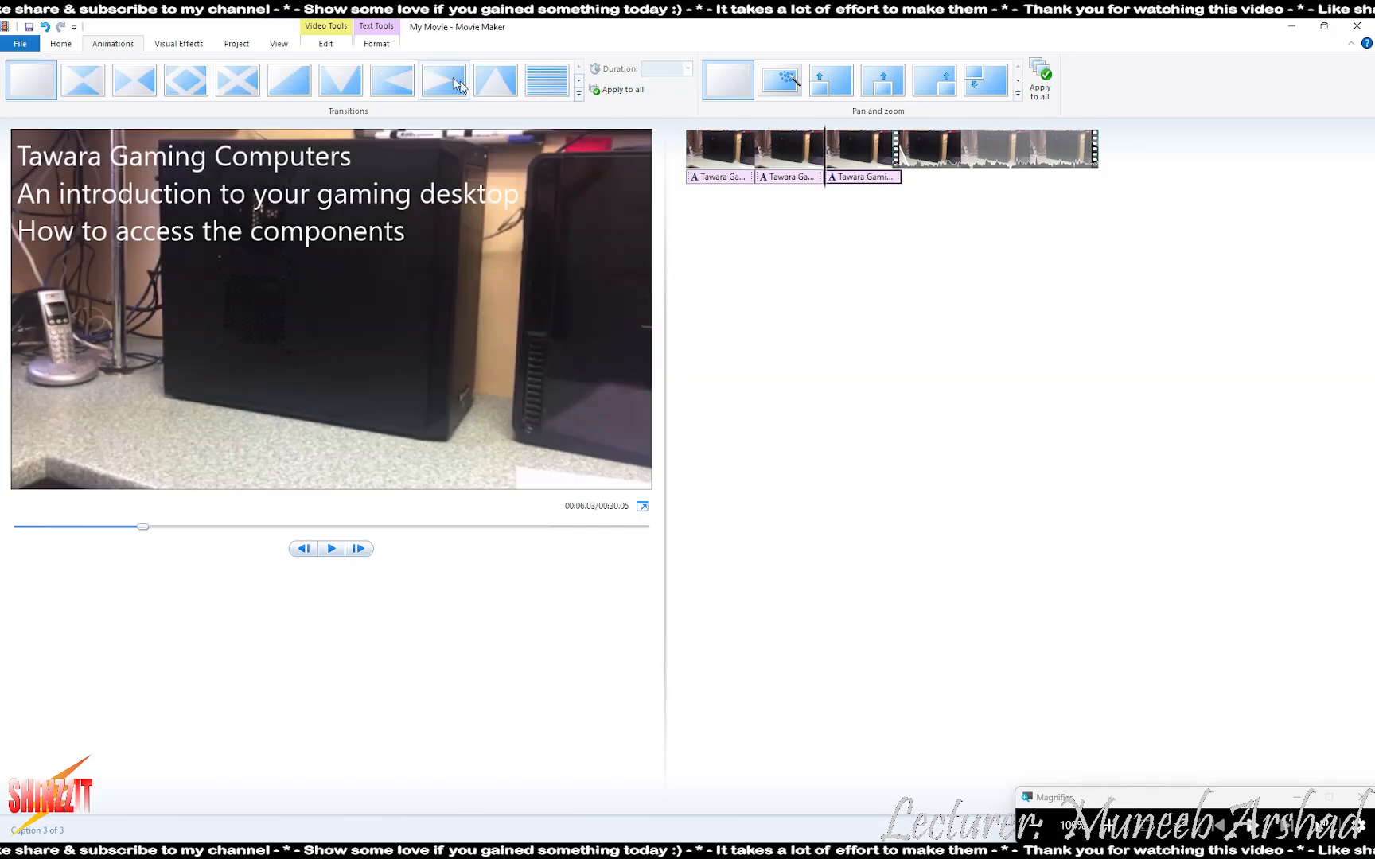
left_click(385, 45)
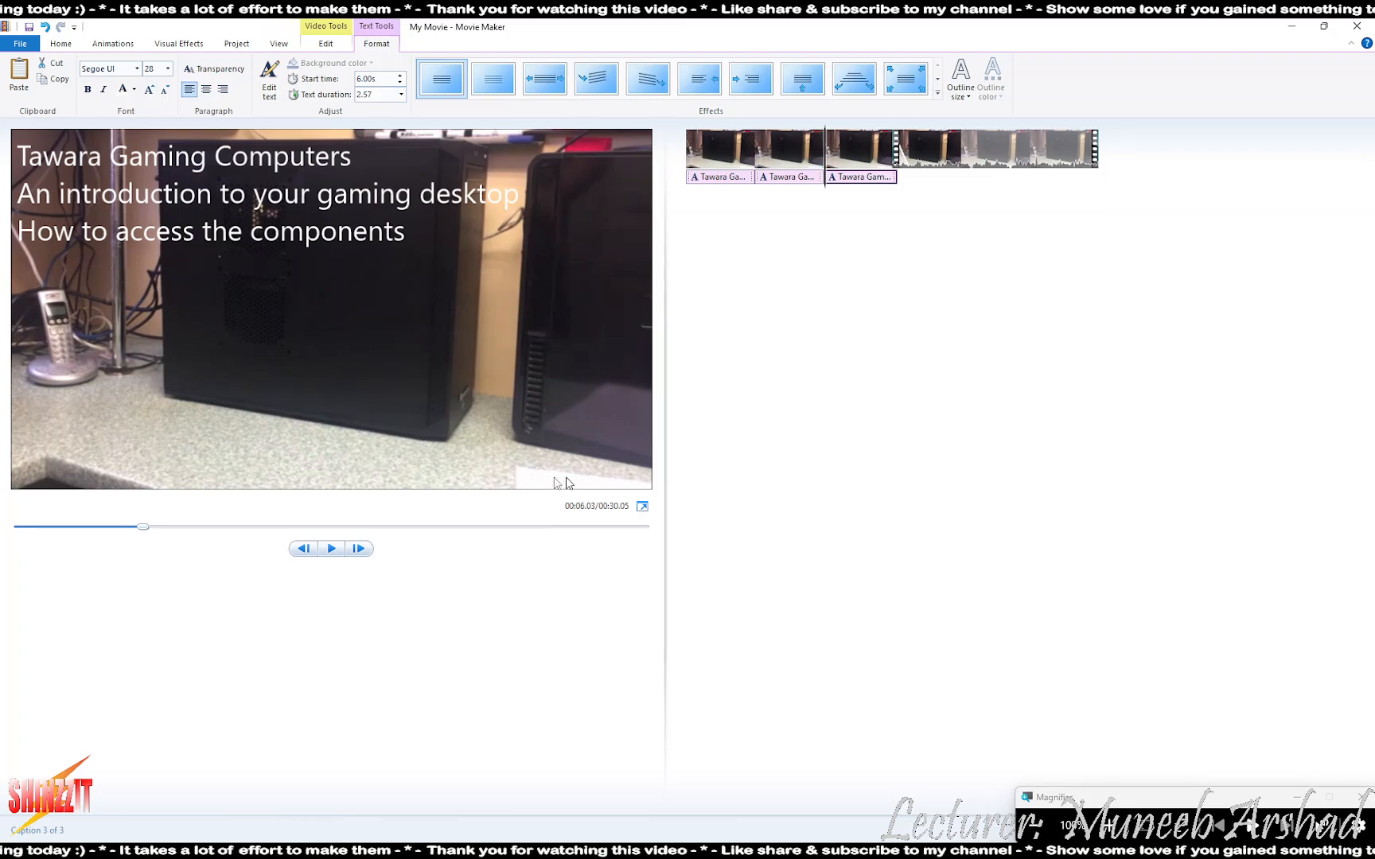
left_click(327, 549)
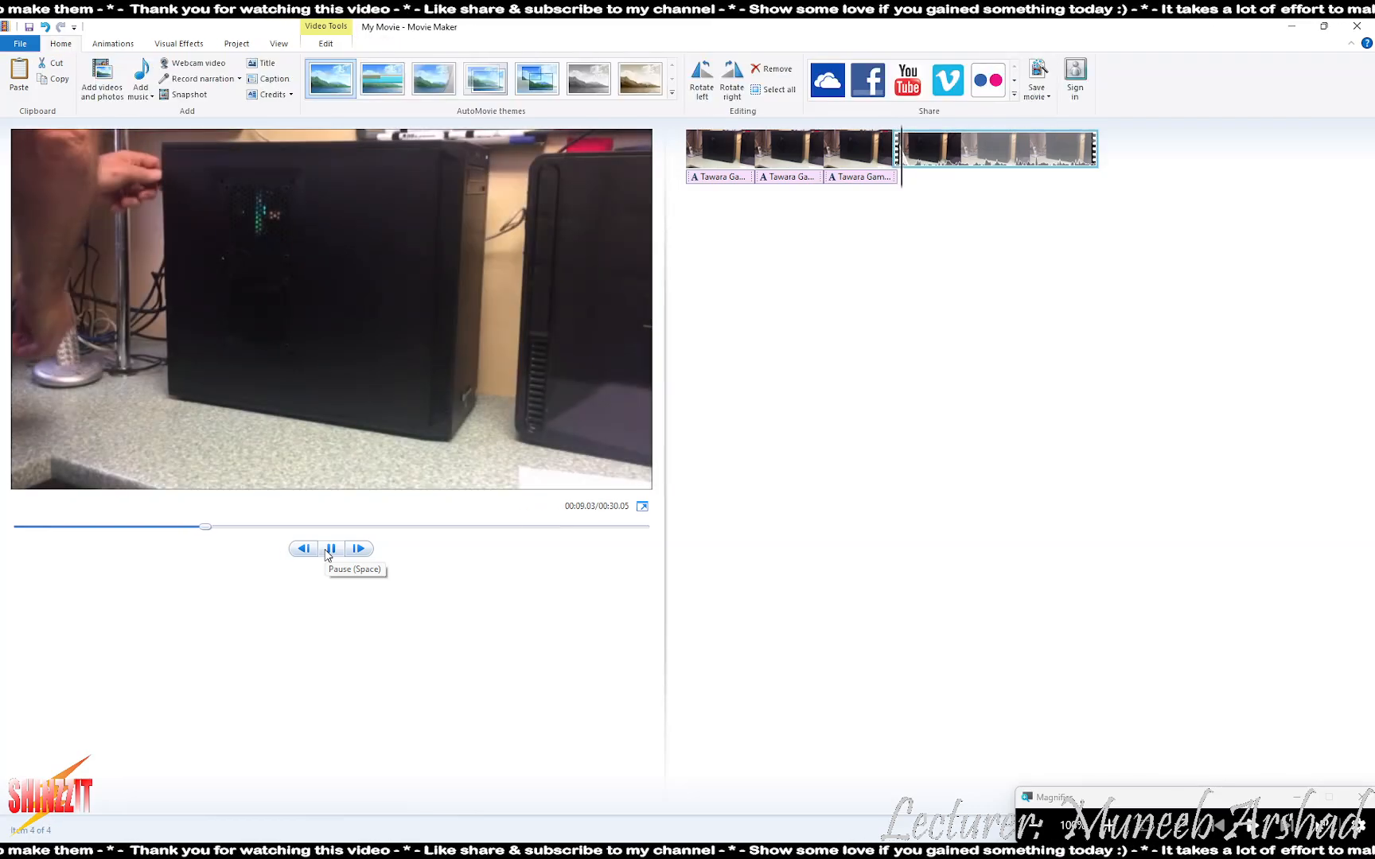
left_click(325, 551)
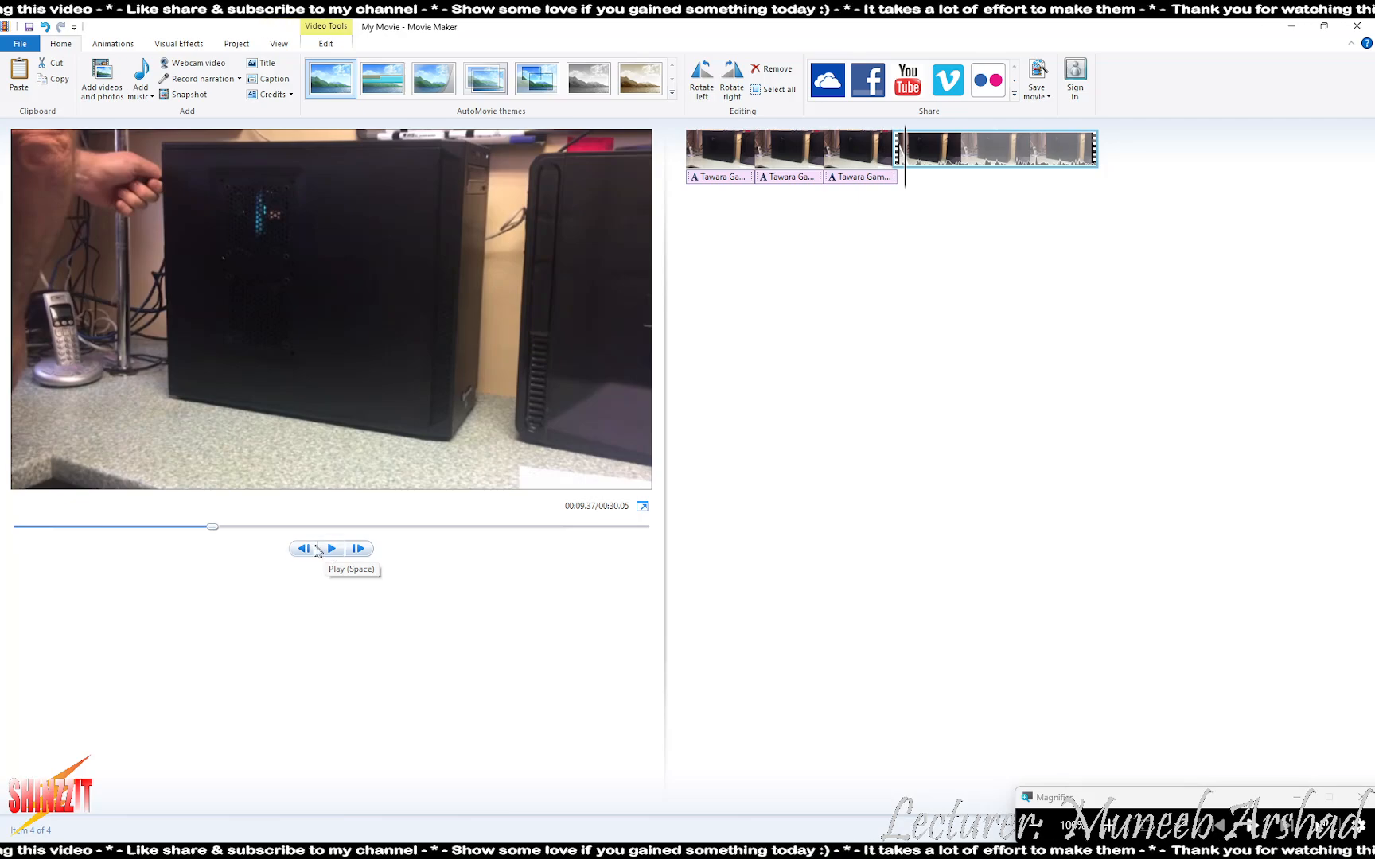
- Frame-step to find the fourth clip's 00:08.03 start and enter the caption's text duration
left_click(889, 180)
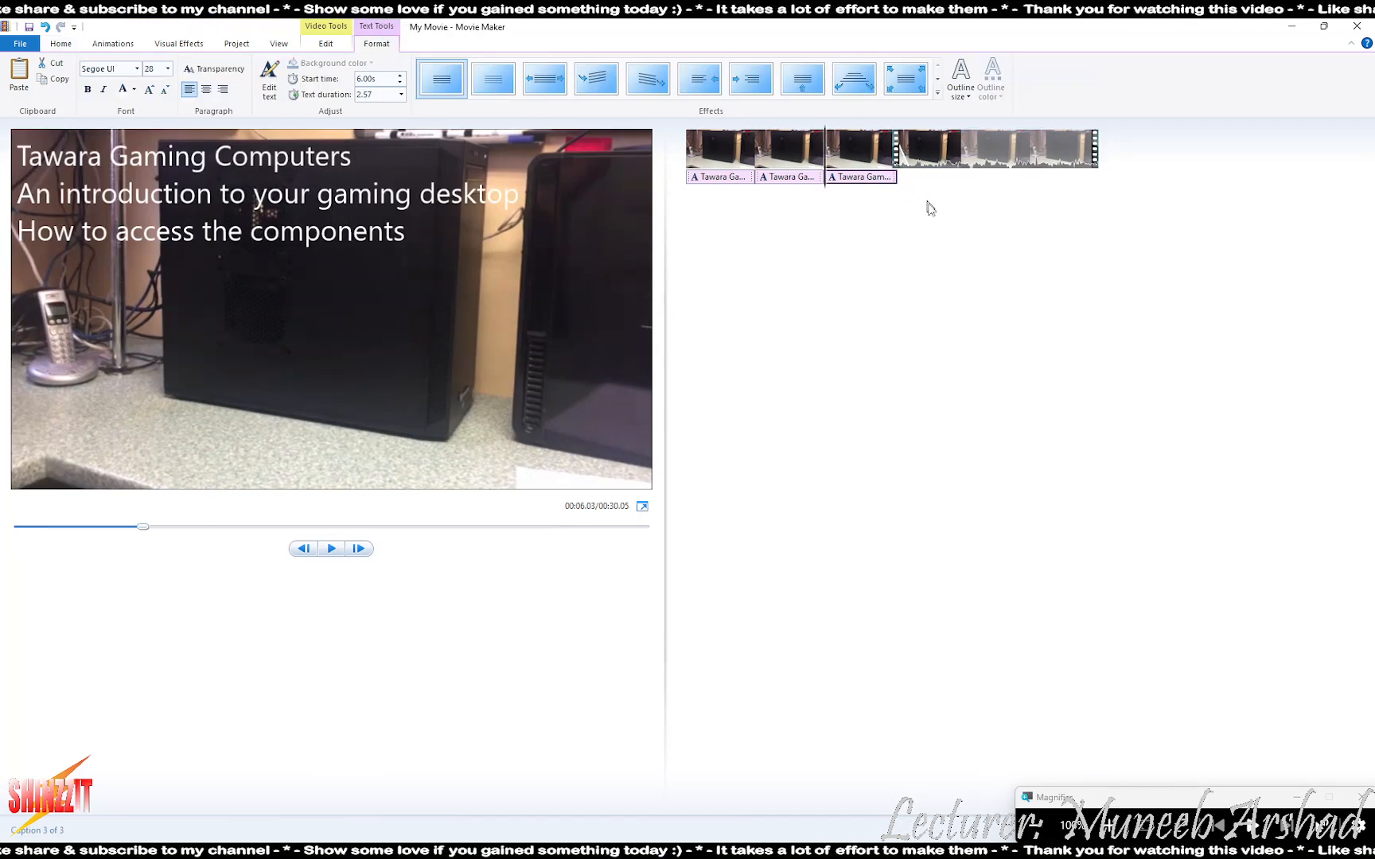
left_click(913, 167)
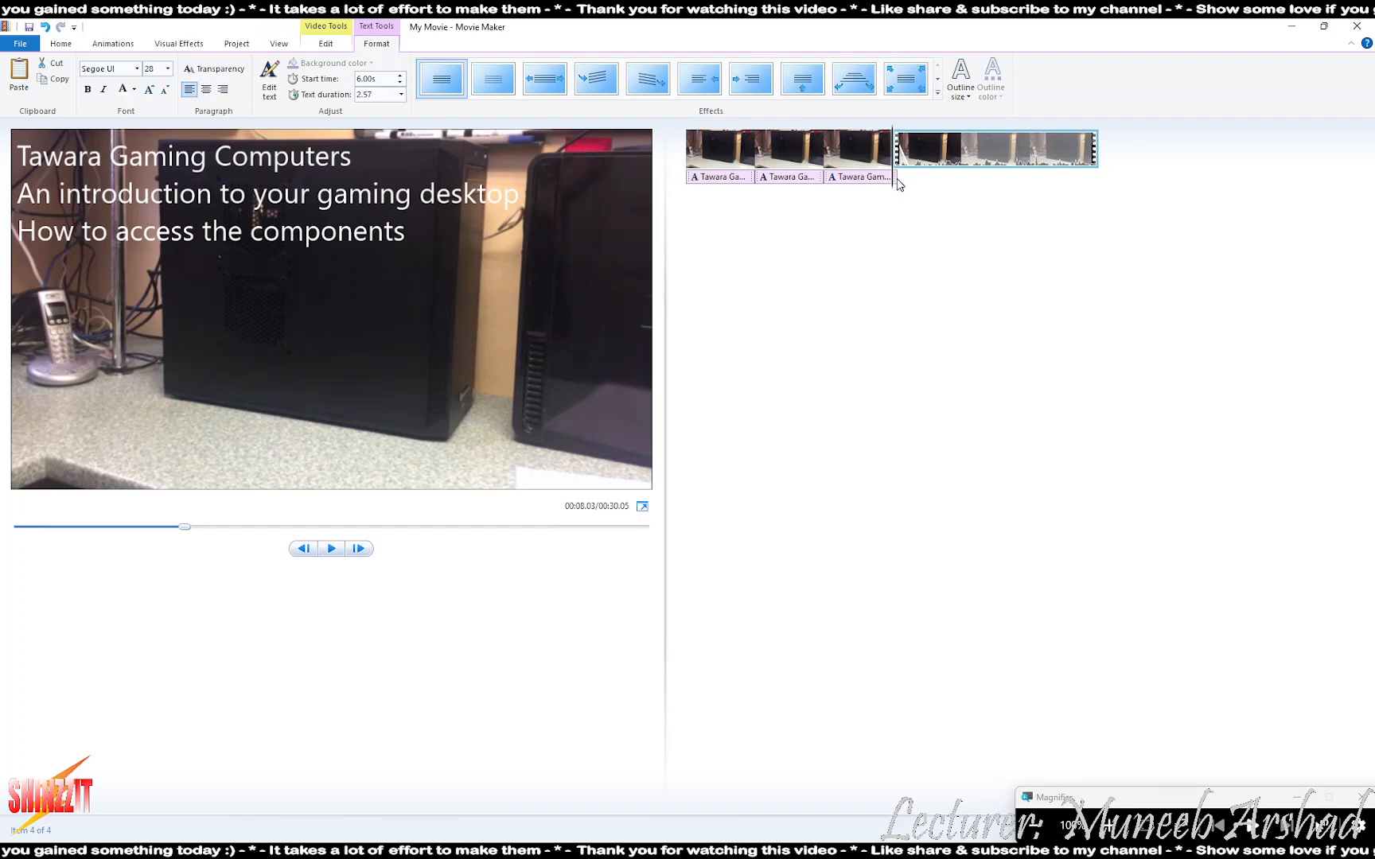
left_click(365, 555)
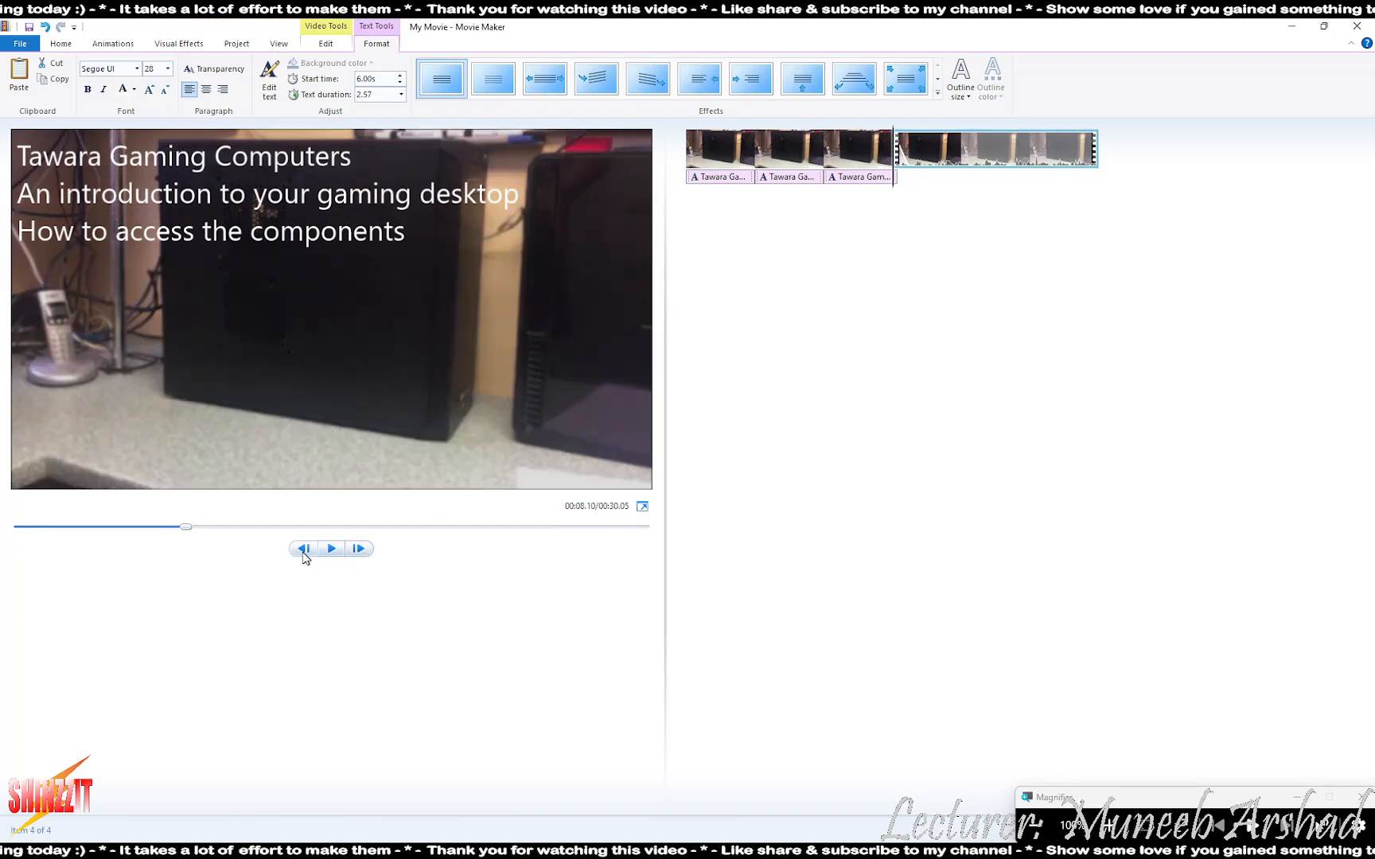
left_click(303, 551)
left_click(364, 549)
left_click(365, 548)
left_click(365, 549)
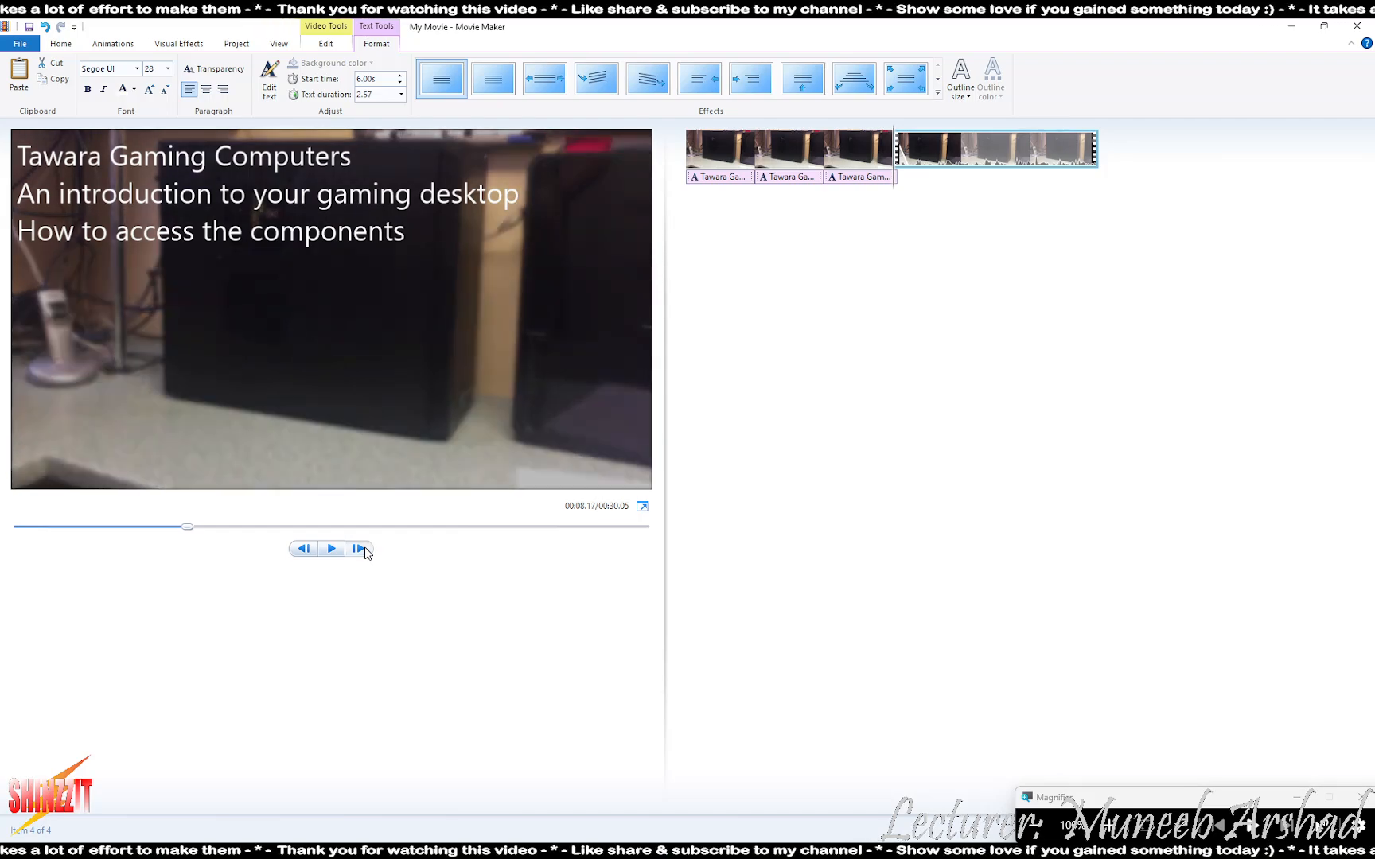
left_click(365, 549)
left_click(302, 551)
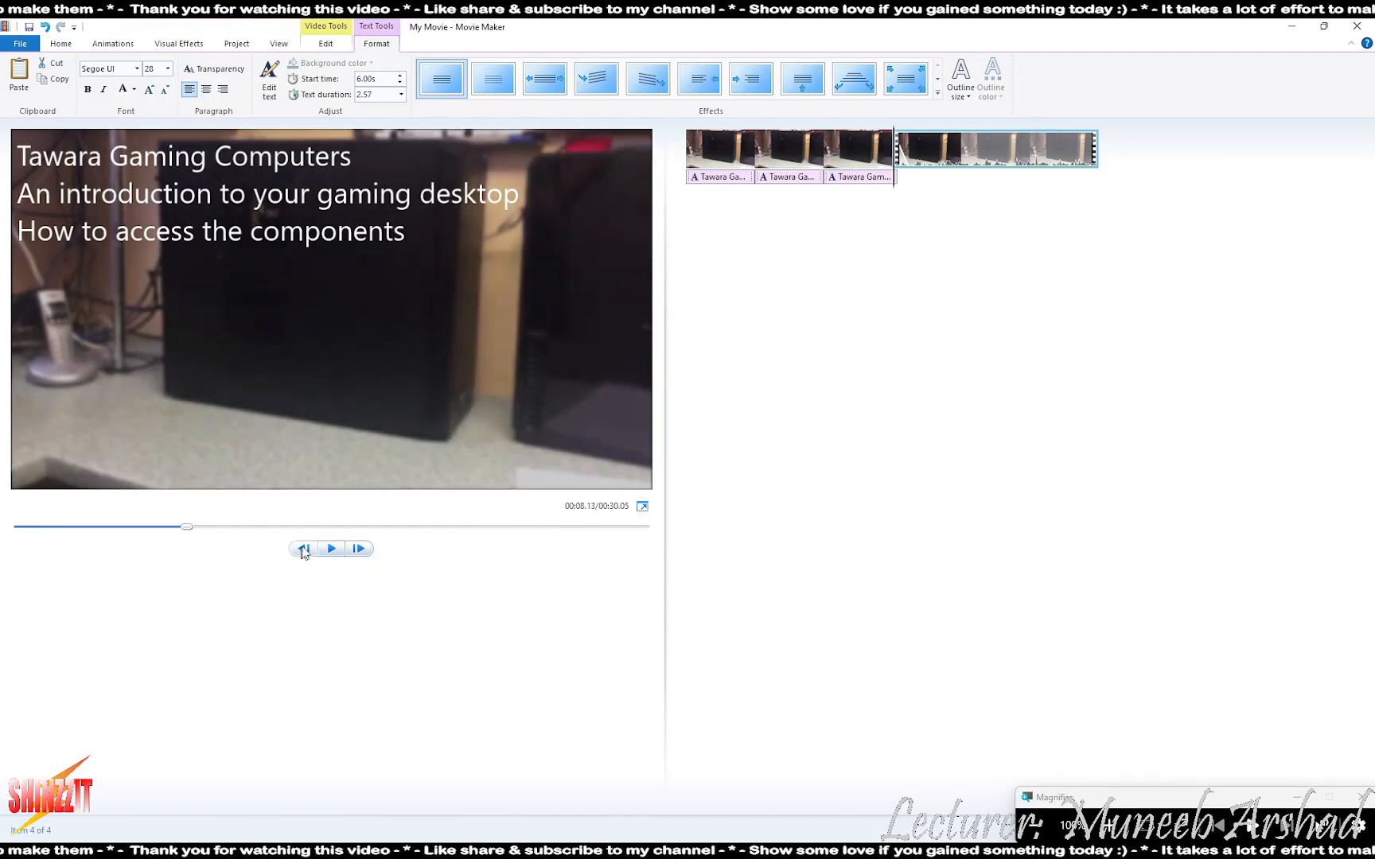
left_click(377, 95)
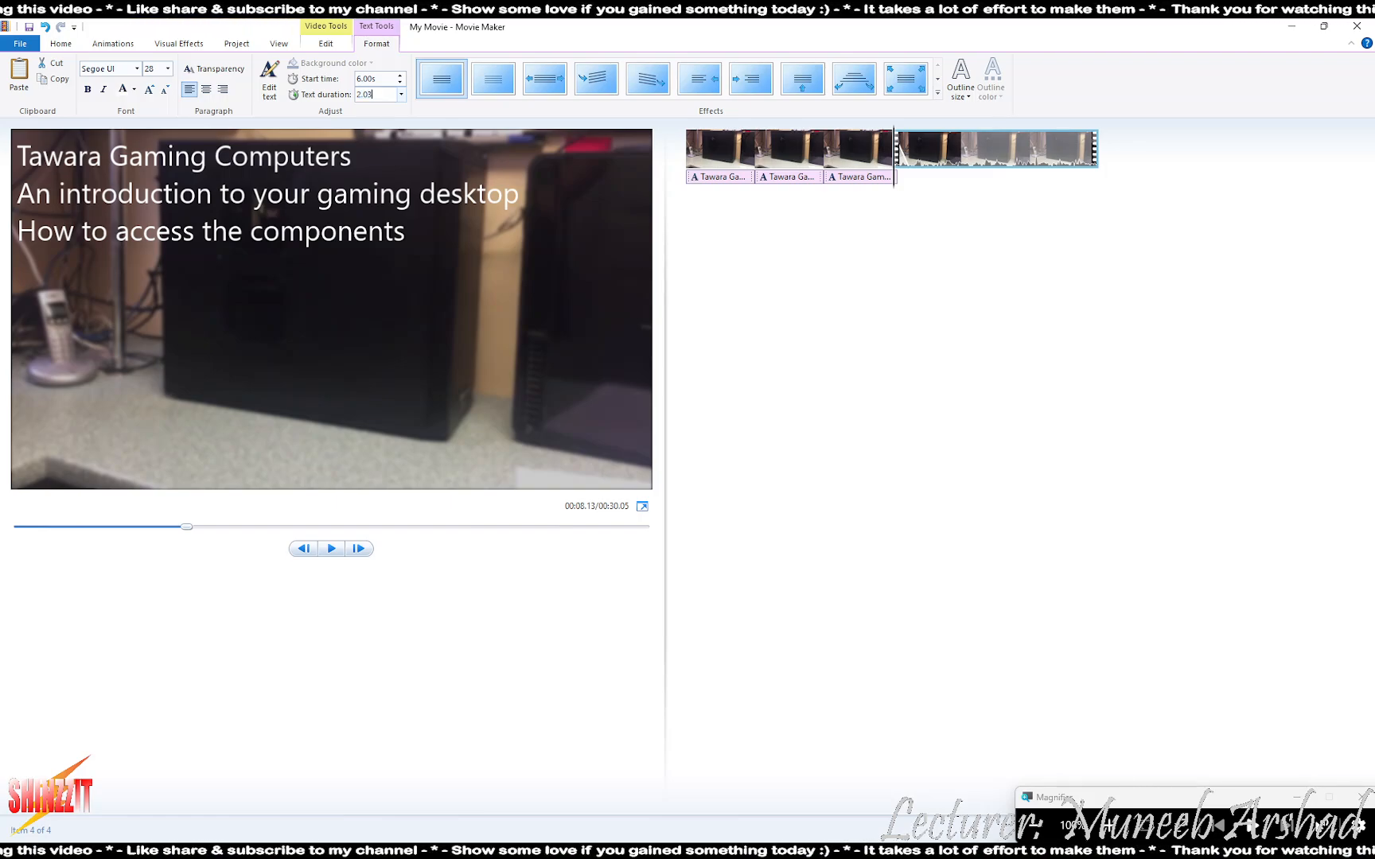
- Commit the 2.03-second caption duration, check playback, then scroll the PDF to the 9-second section
key("Return")
left_click(846, 175)
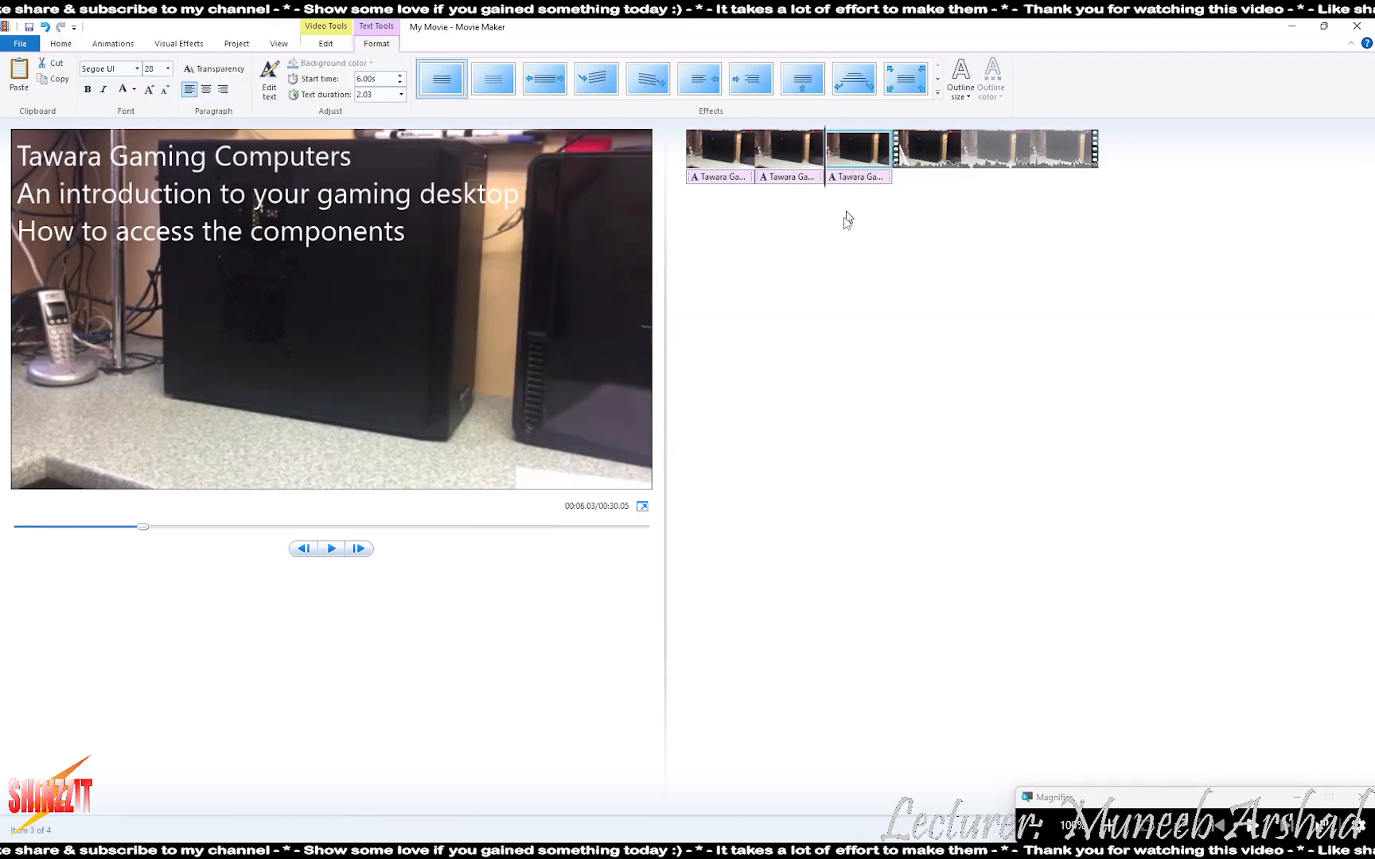
left_click(332, 549)
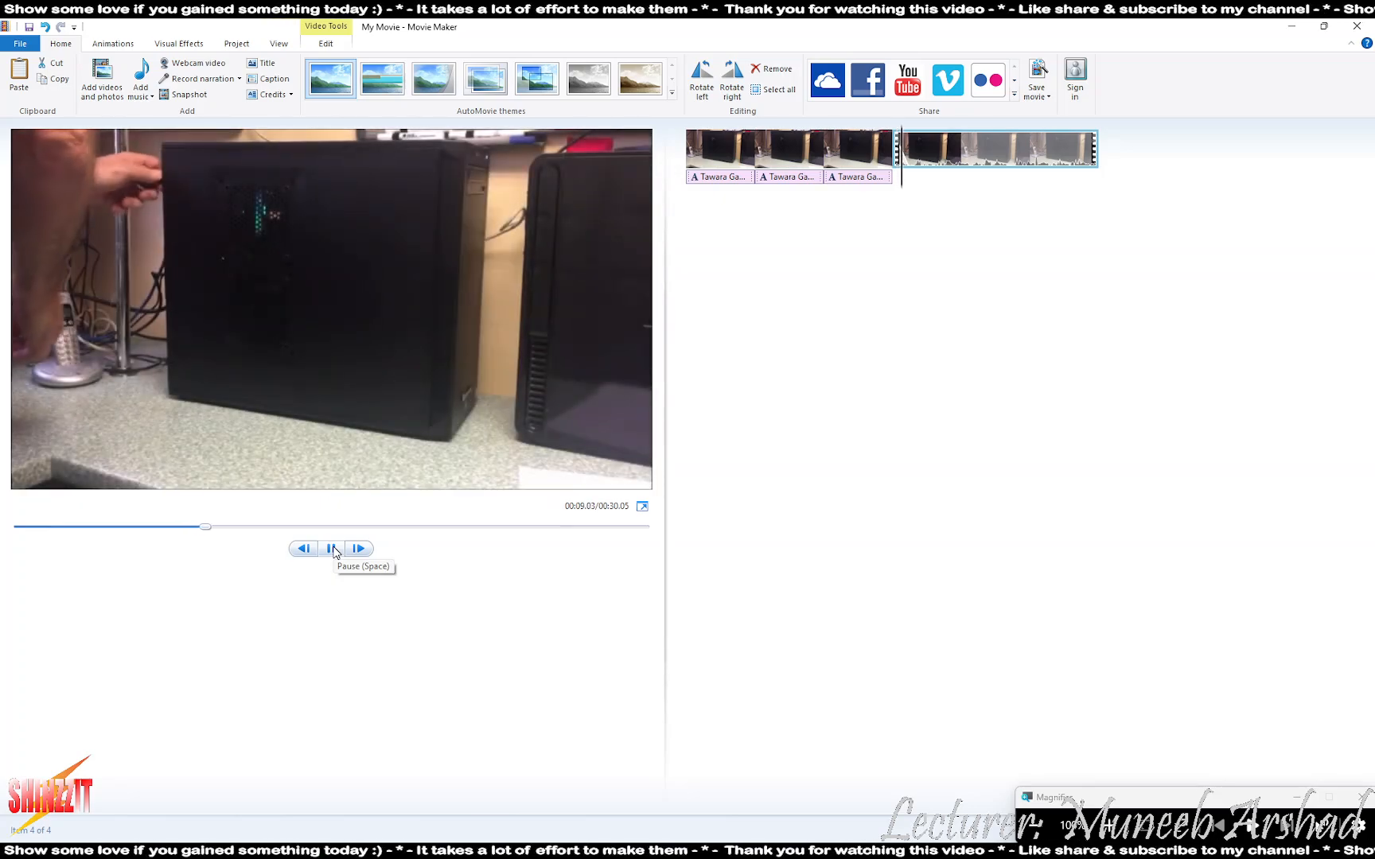
left_click(332, 549)
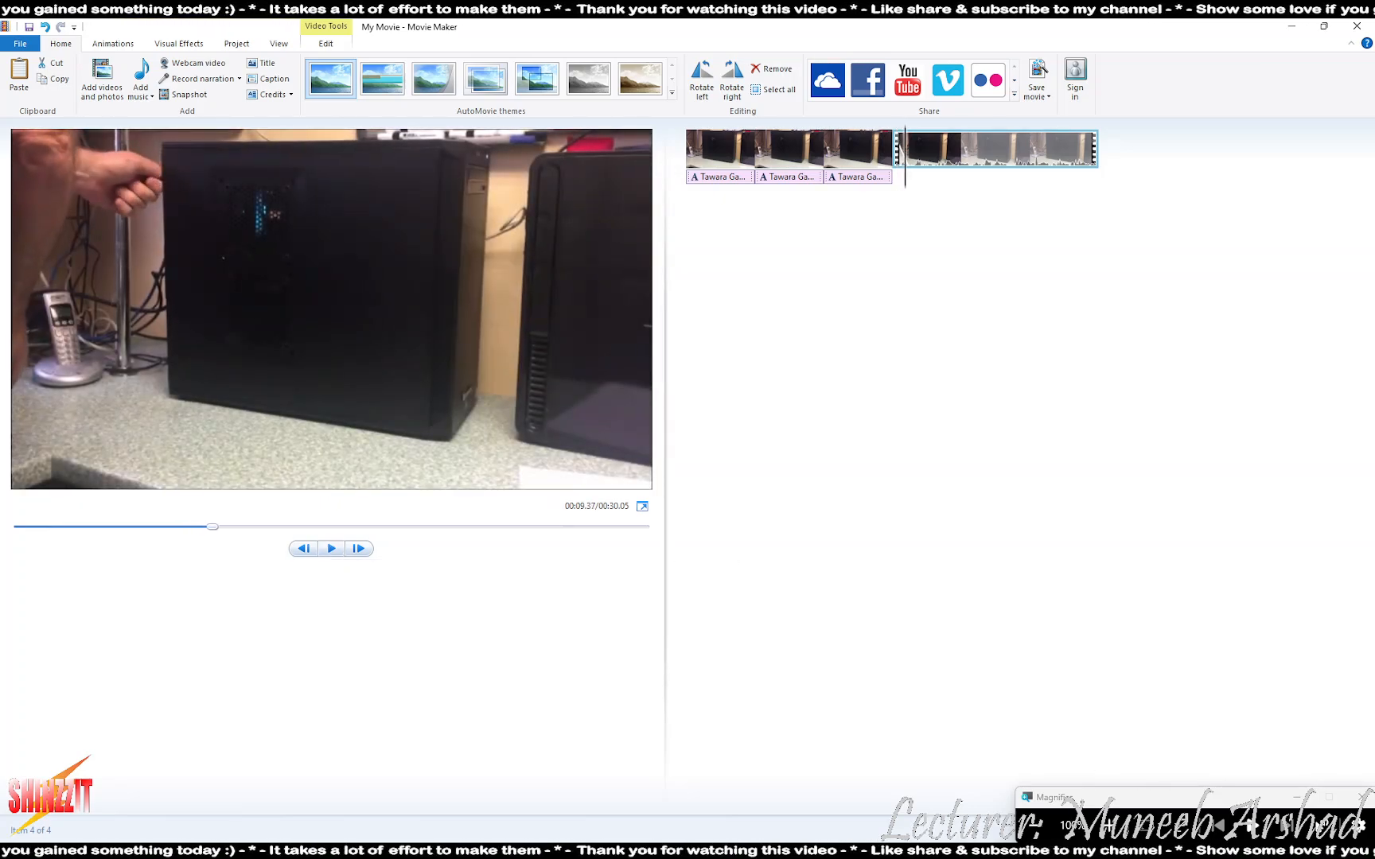
key("alt+Tab")
scroll(430, 613, "down", 1)
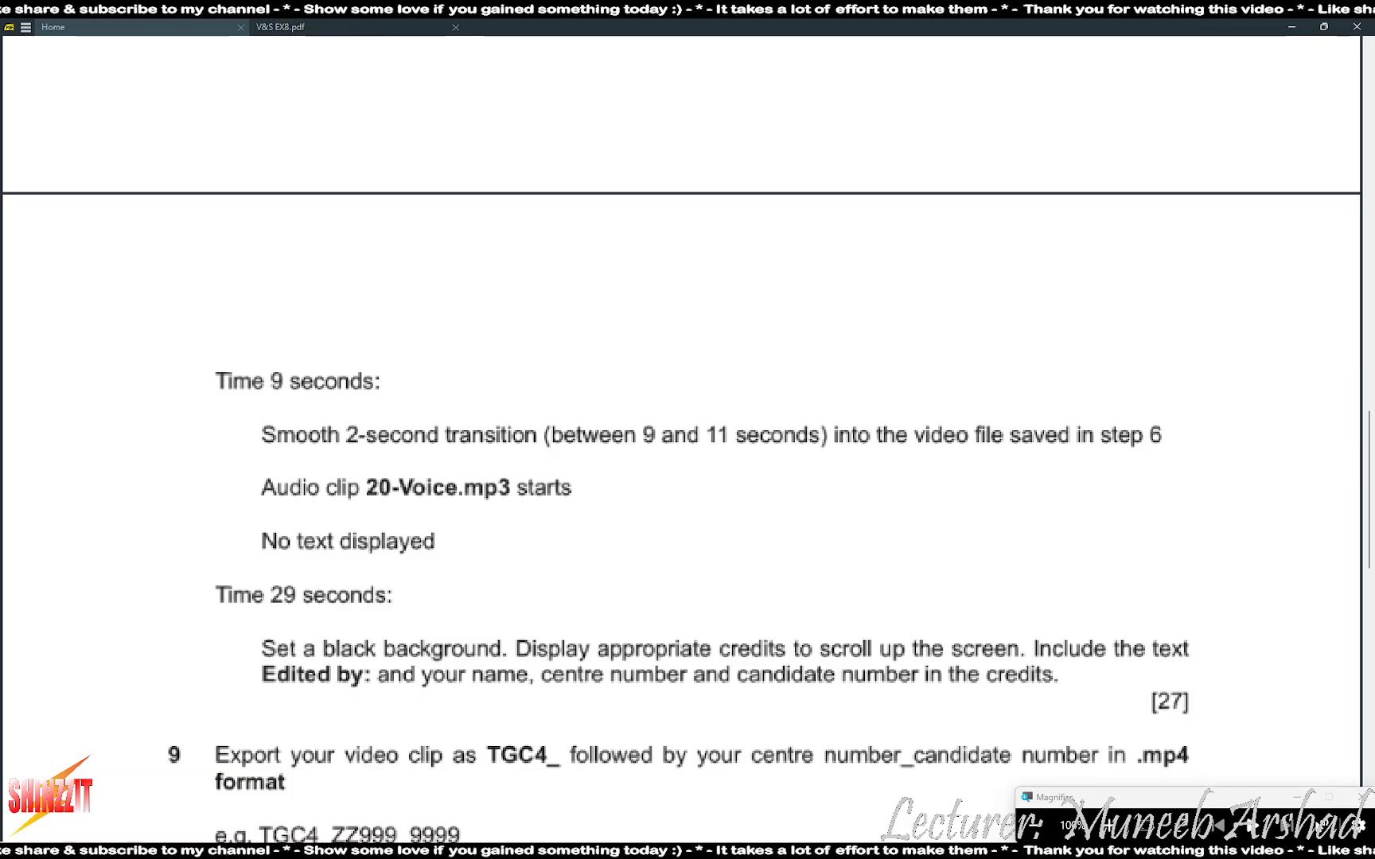
- Drag 20-Voice.mp3 from the project folder onto the storyboard beneath clip 4
key("alt+Tab")
left_click(312, 426)
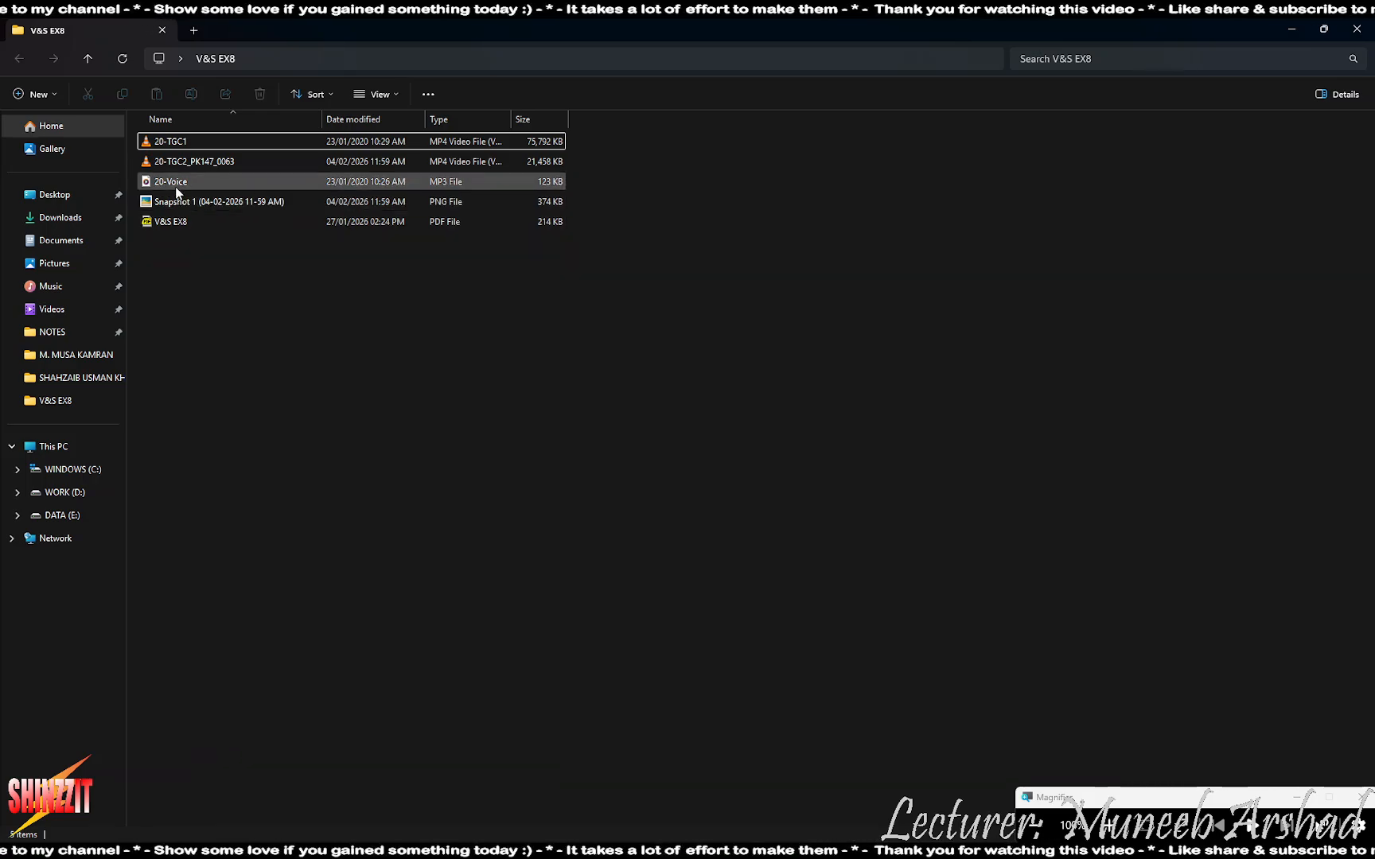
left_click_drag(177, 193, 1004, 215)
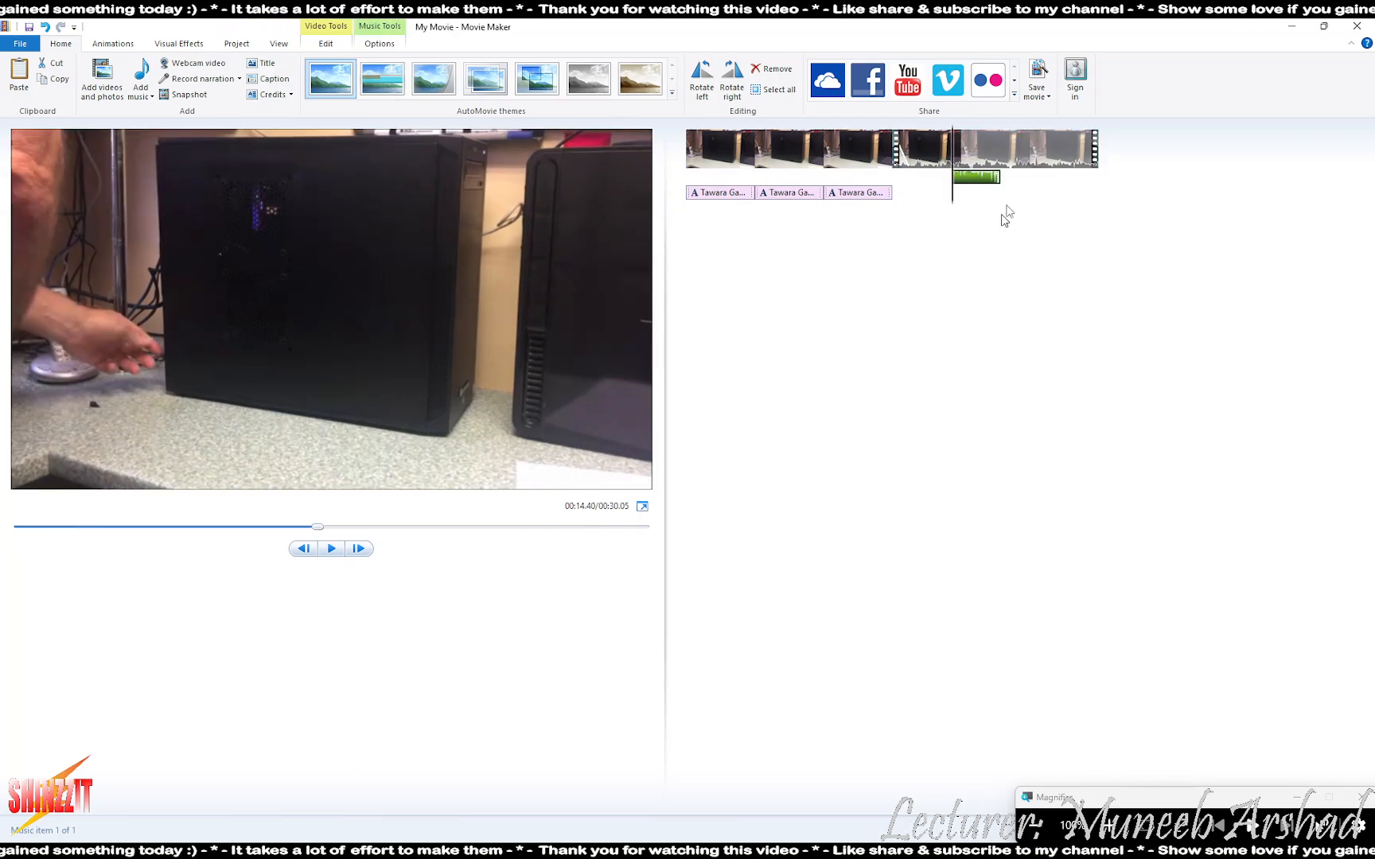
- Set the 20-Voice audio's start time to 8.02 seconds in the music options
left_click(930, 152)
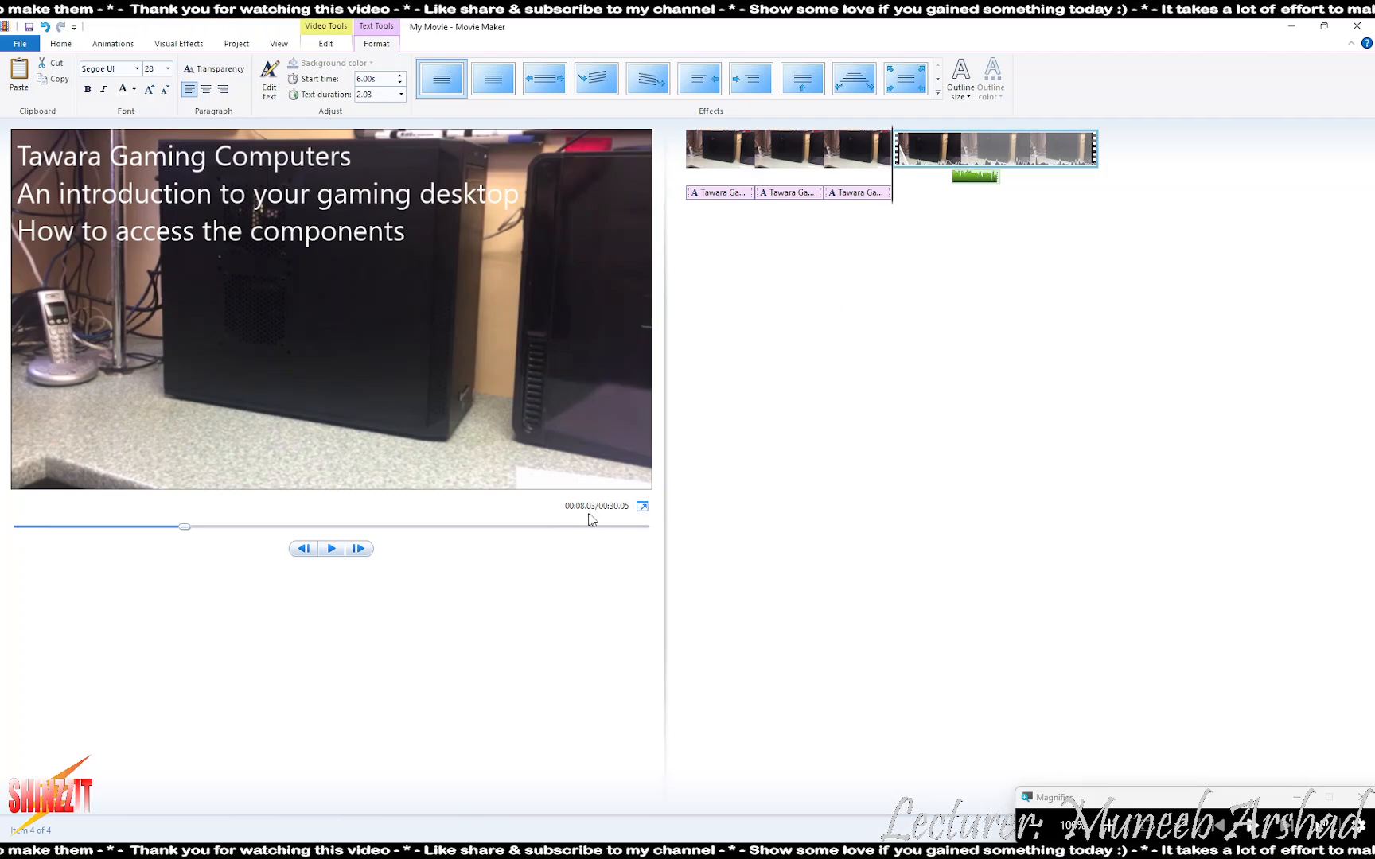
left_click(992, 185)
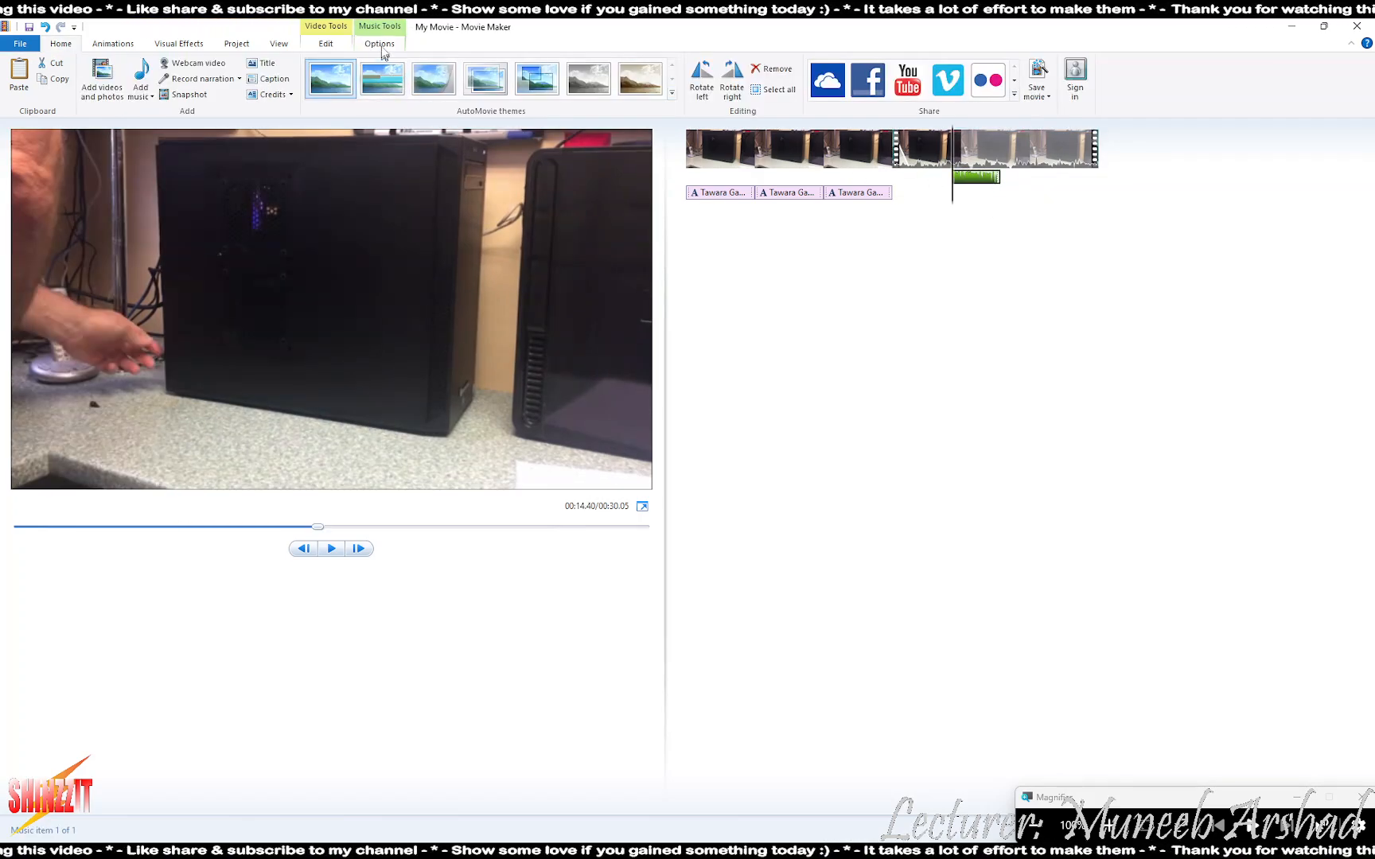
left_click(379, 44)
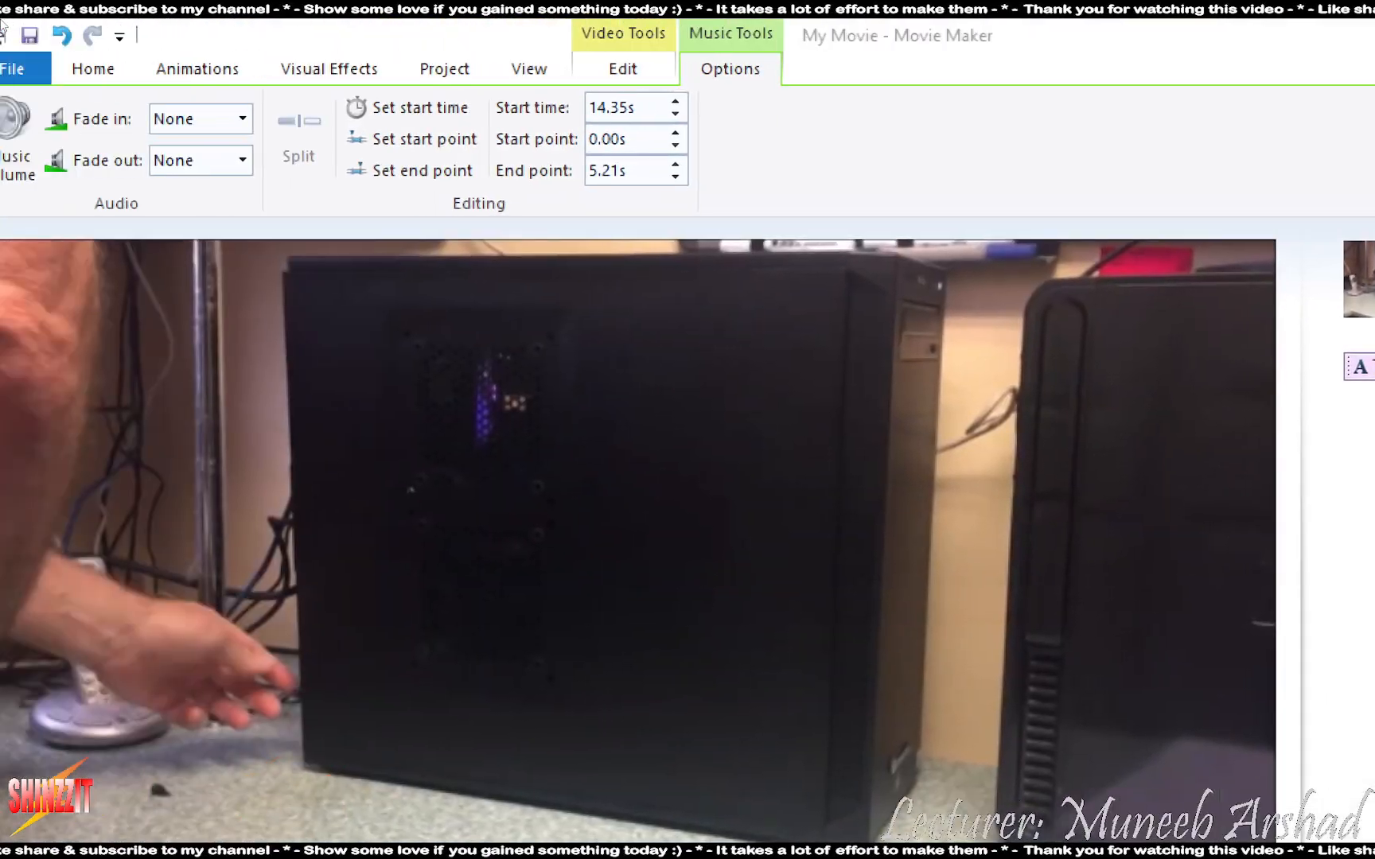
double_click(655, 107)
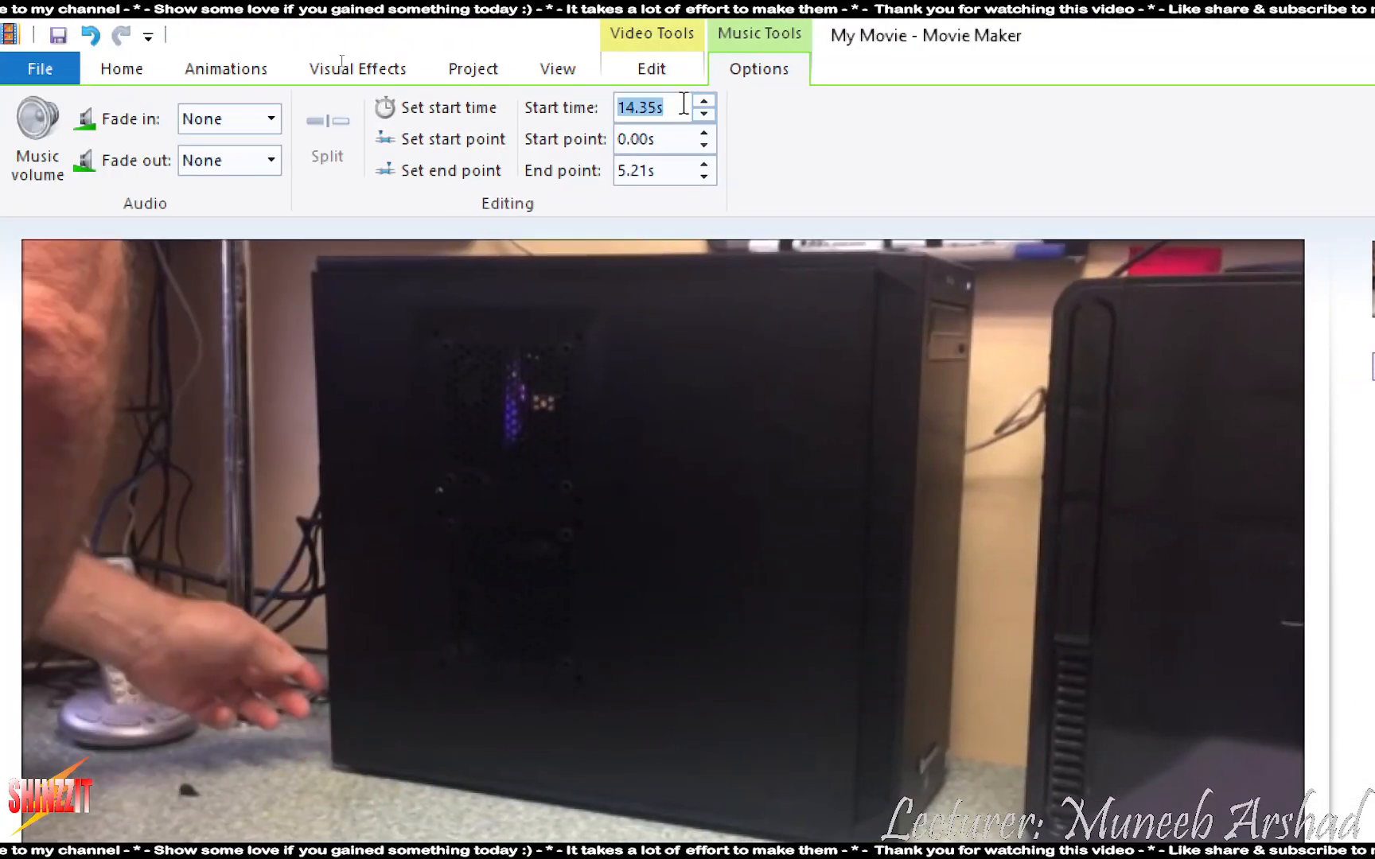
type("8.02")
key("Return")
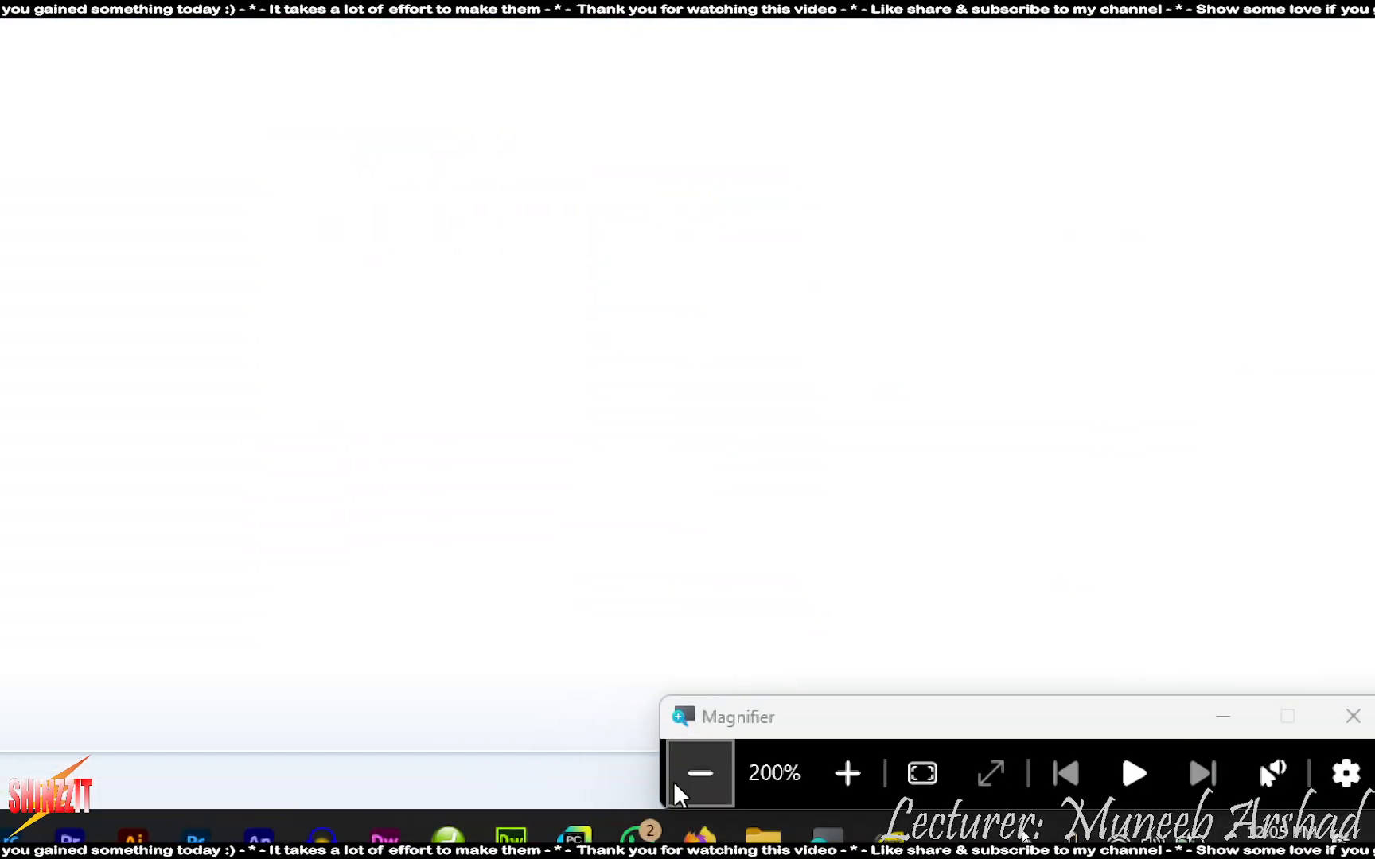
left_click(675, 789)
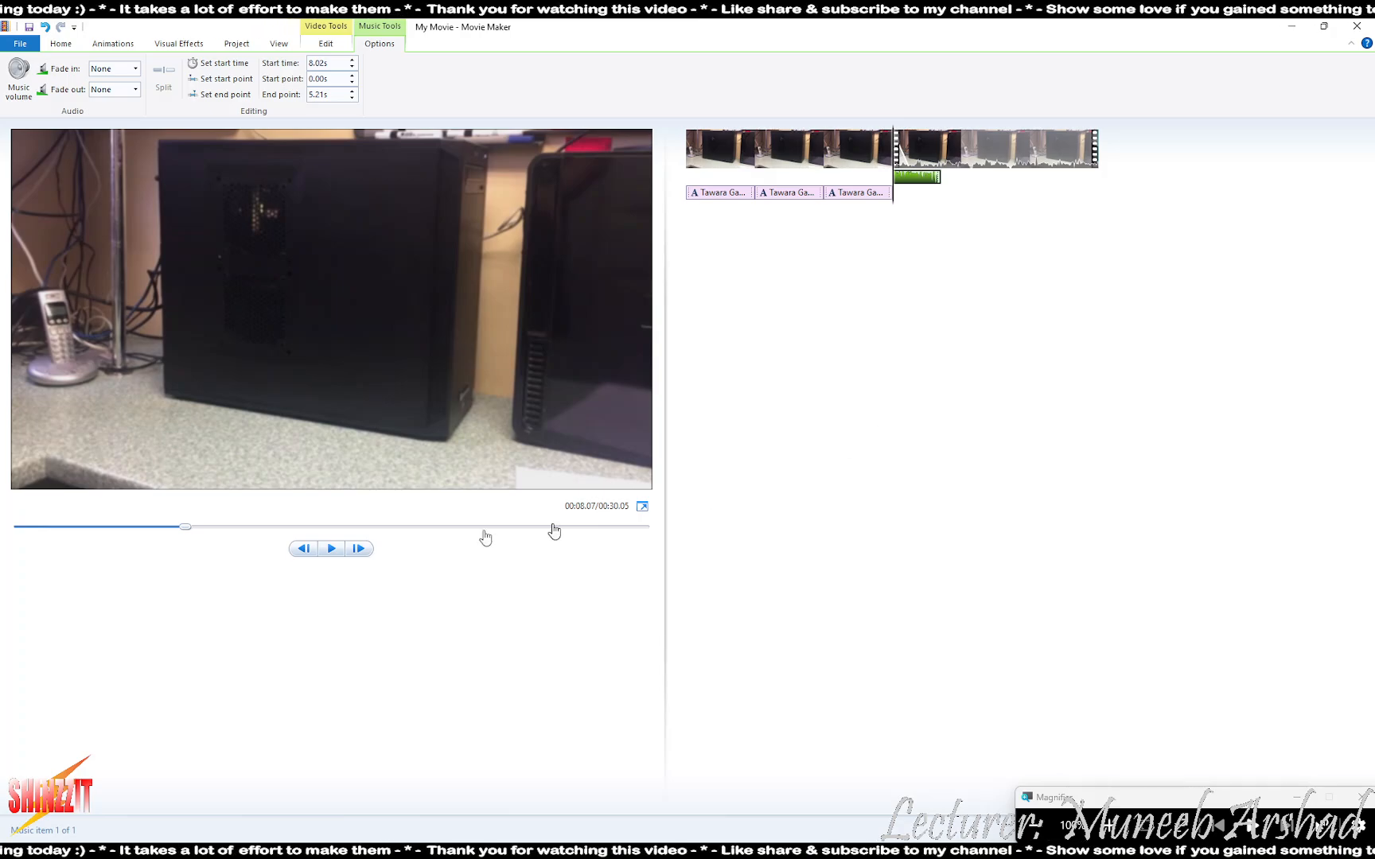
- Read ahead in the instructions PDF, then drag the seek slider near the movie's end
key("alt+Tab")
key("alt+Tab")
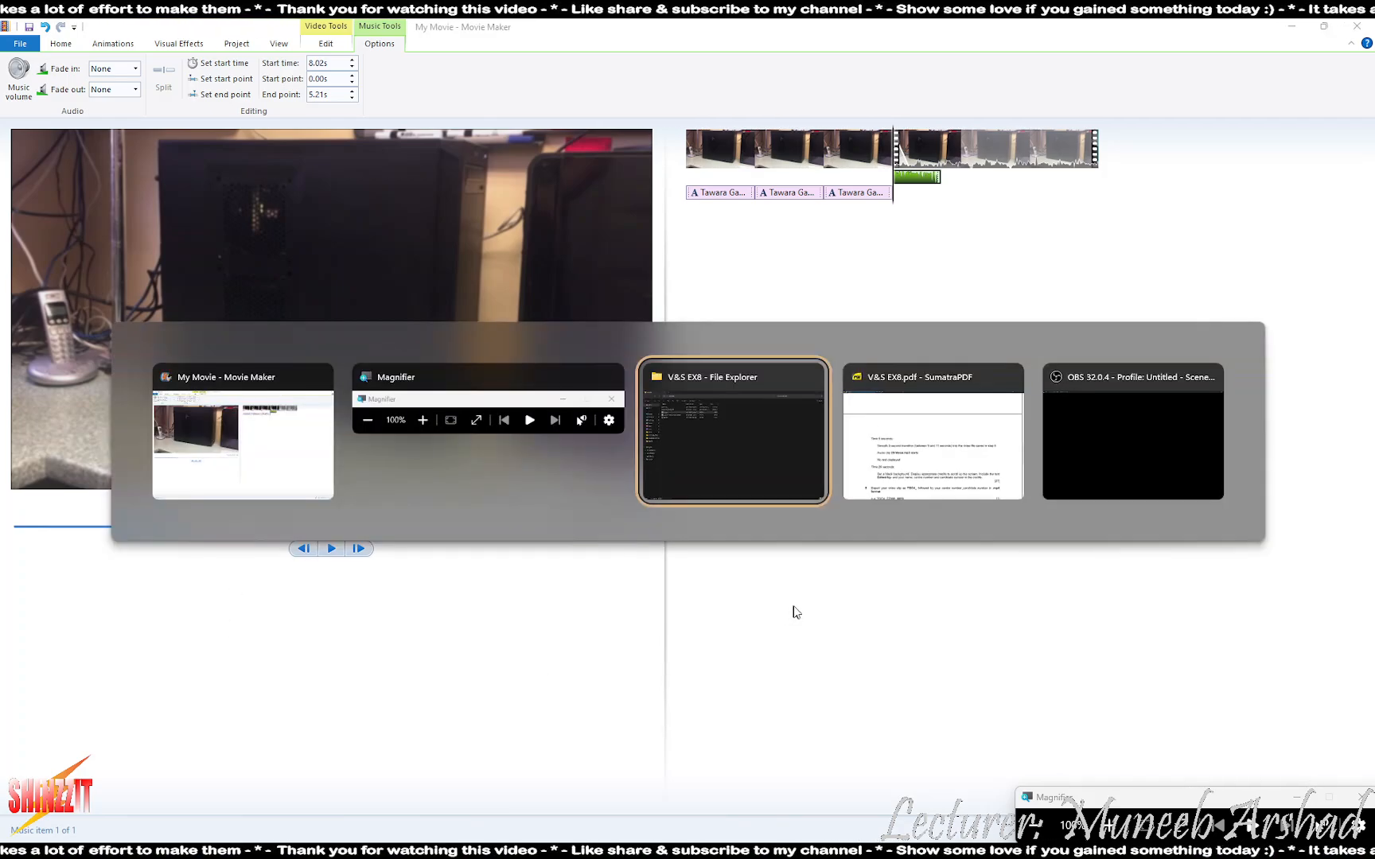
key("alt+Tab")
scroll(267, 593, "down", 3)
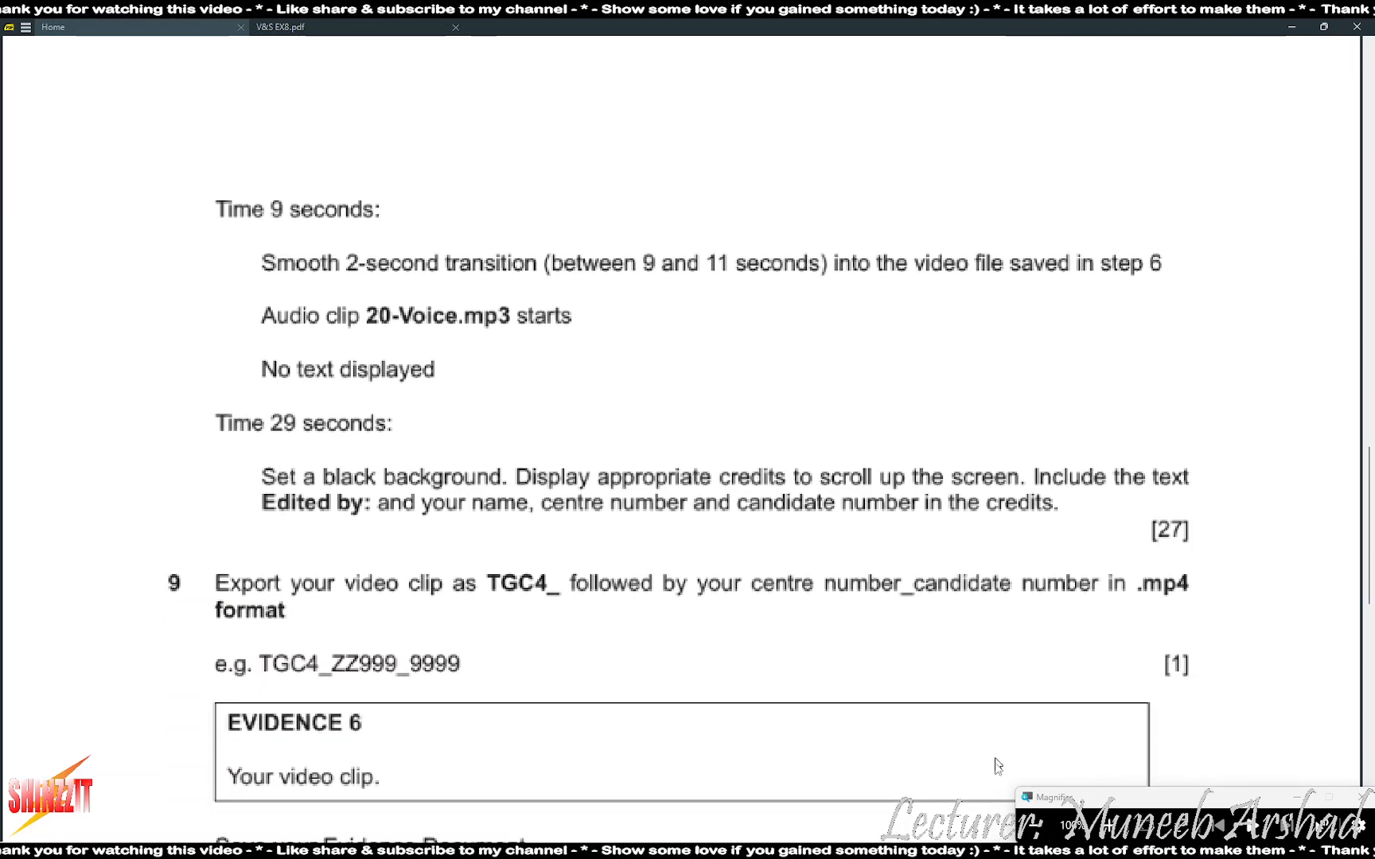
key("alt+Tab")
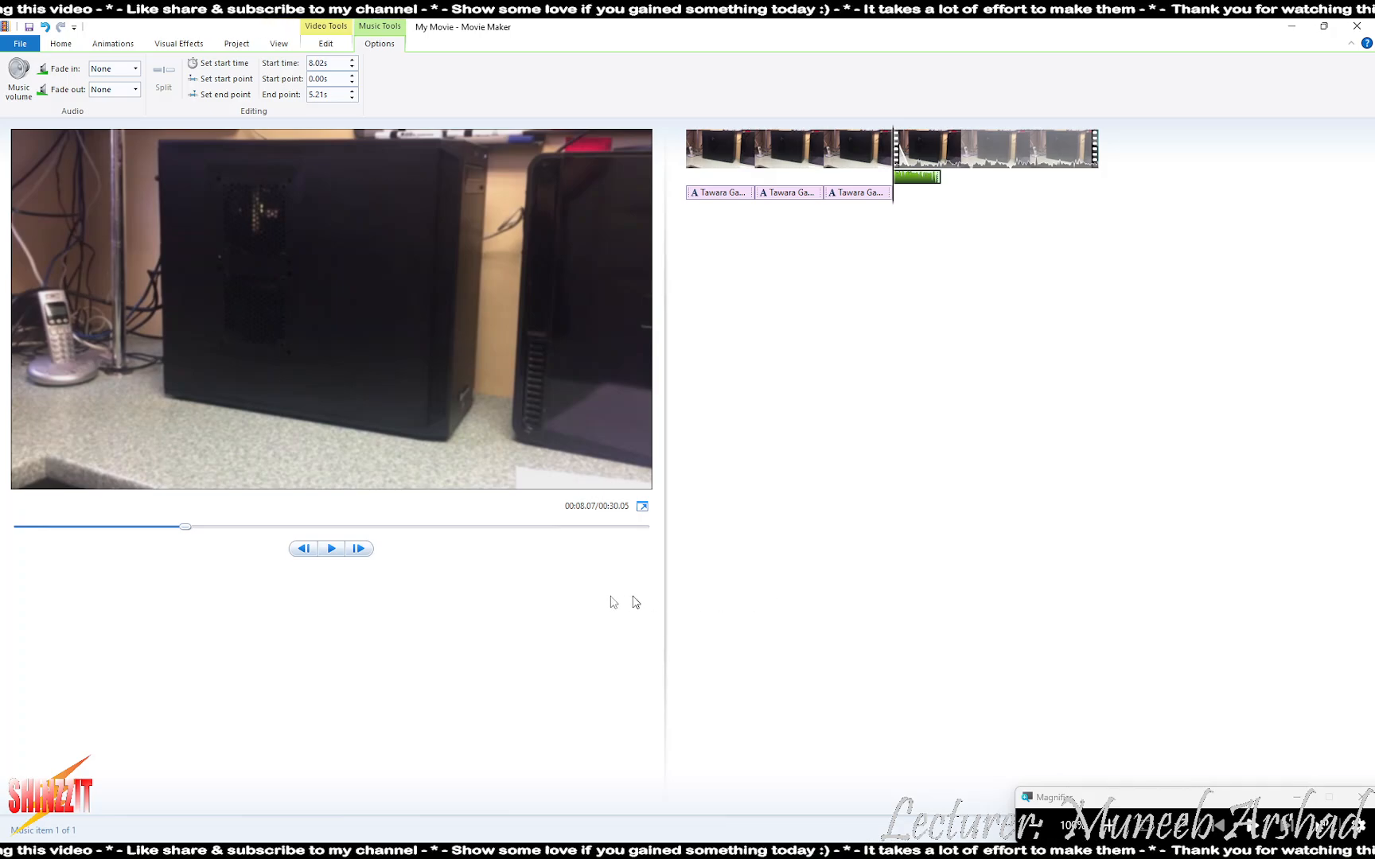
left_click_drag(185, 527, 628, 532)
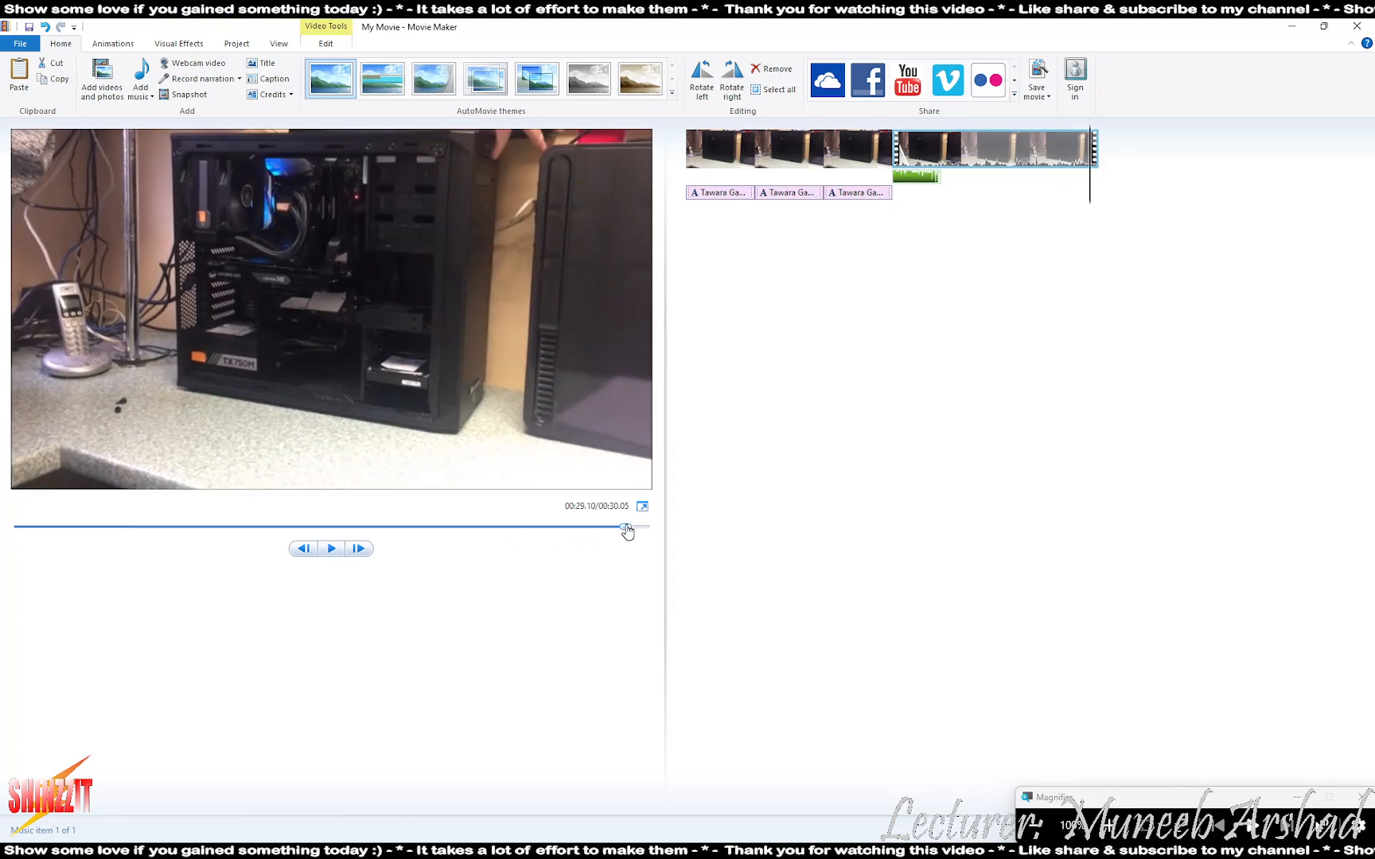
- Frame-step the preview to 00:29.00 and split the main video clip there
left_click(307, 554)
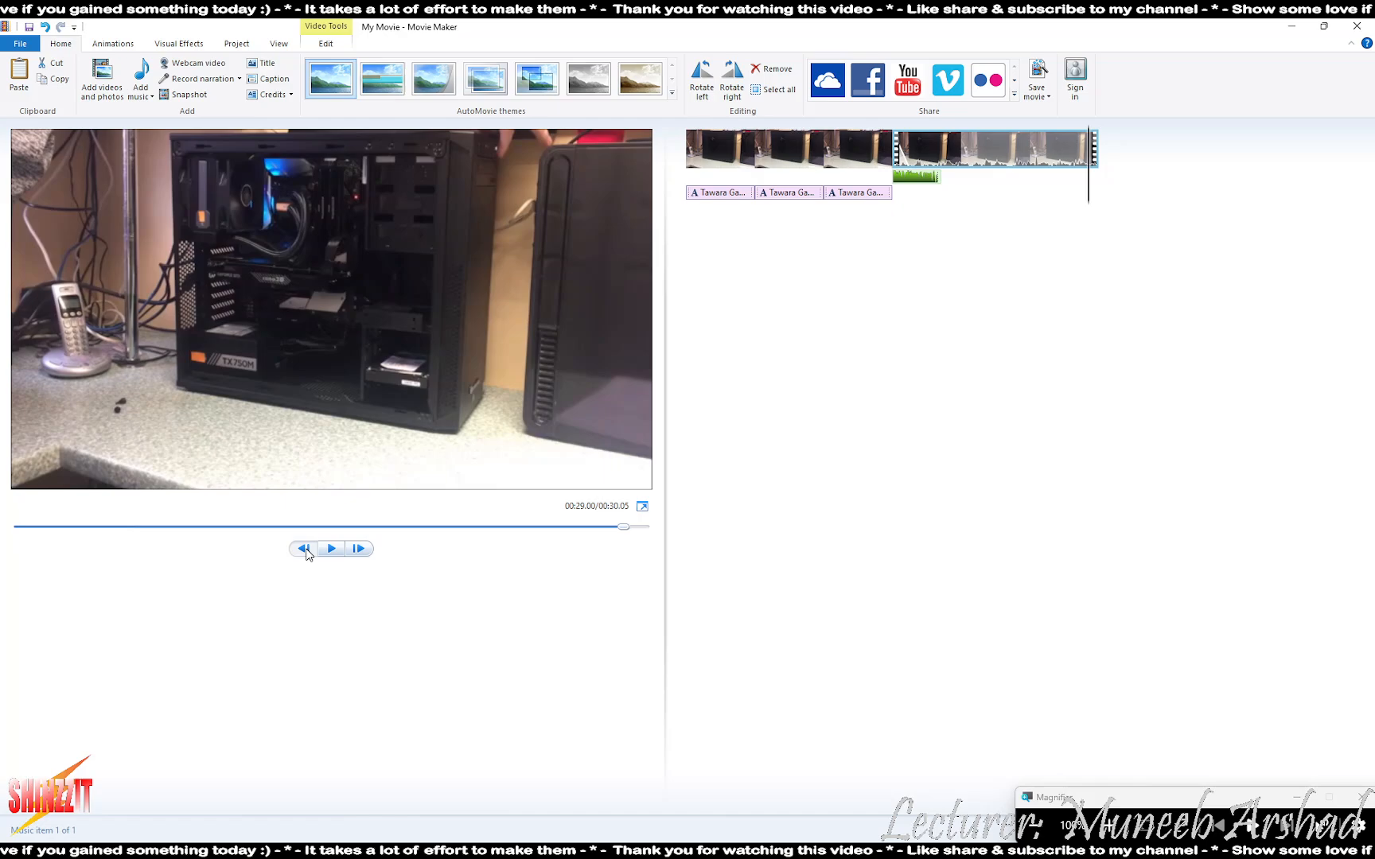
left_click(357, 551)
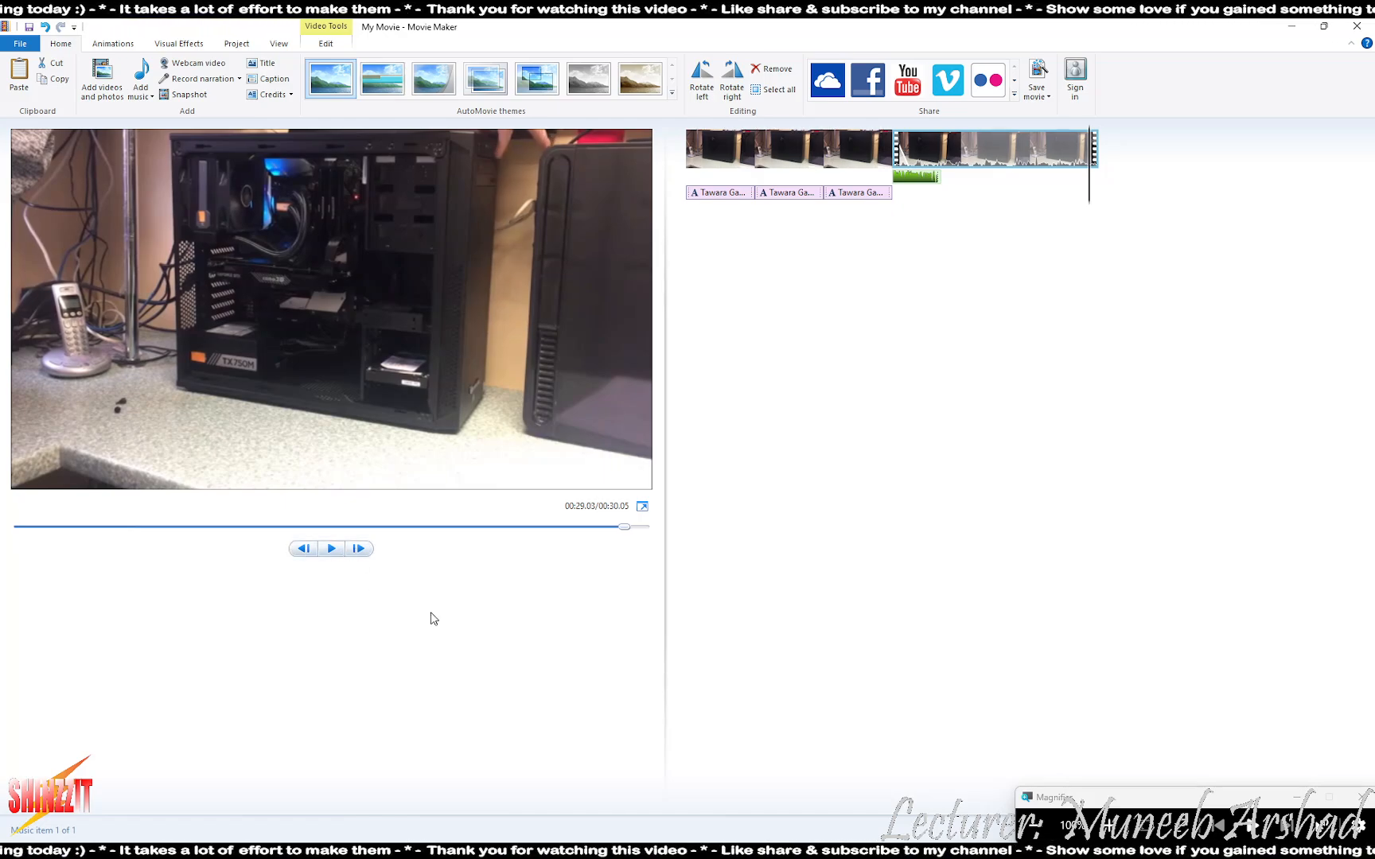
key("alt+Tab")
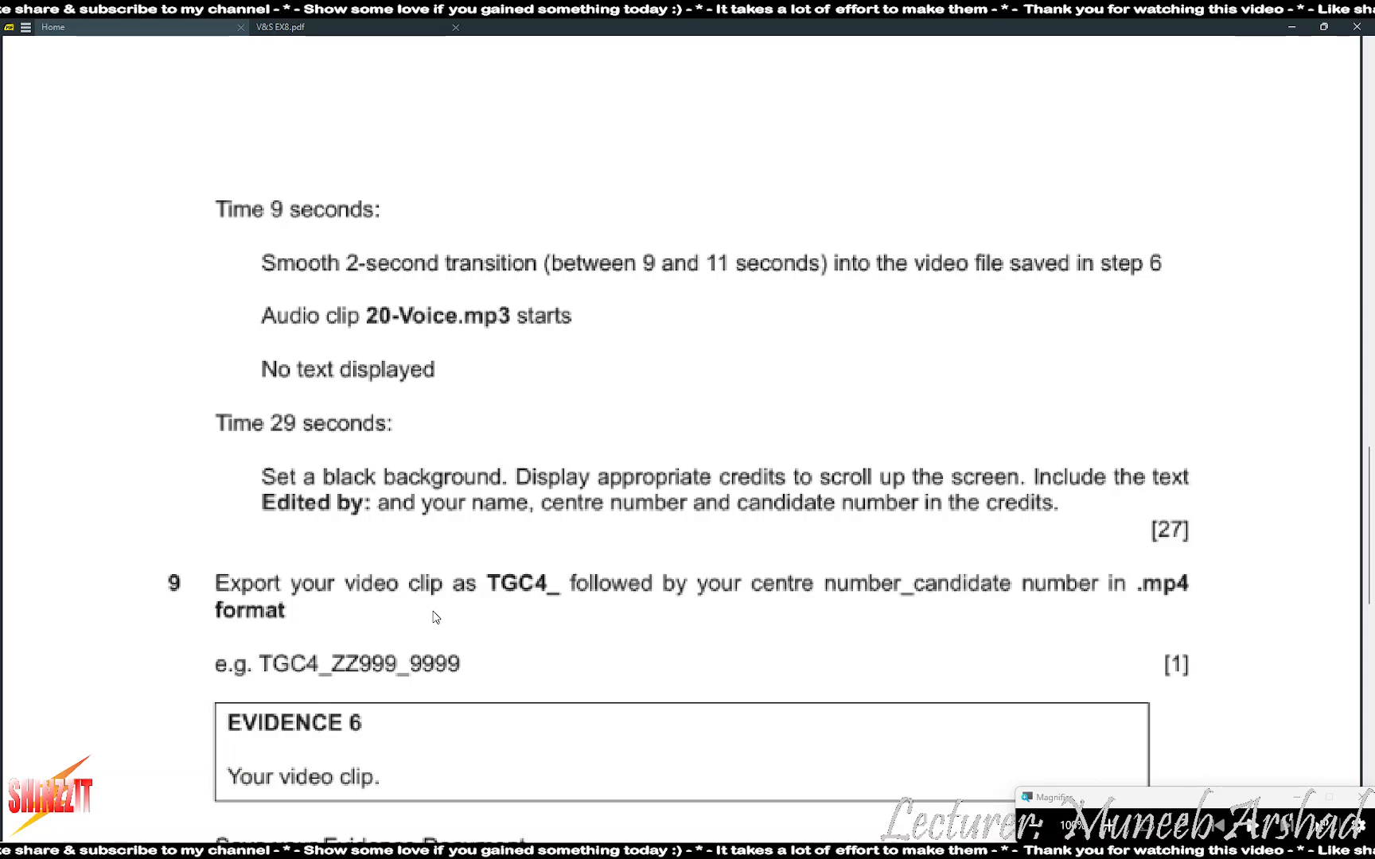
key("alt+Tab")
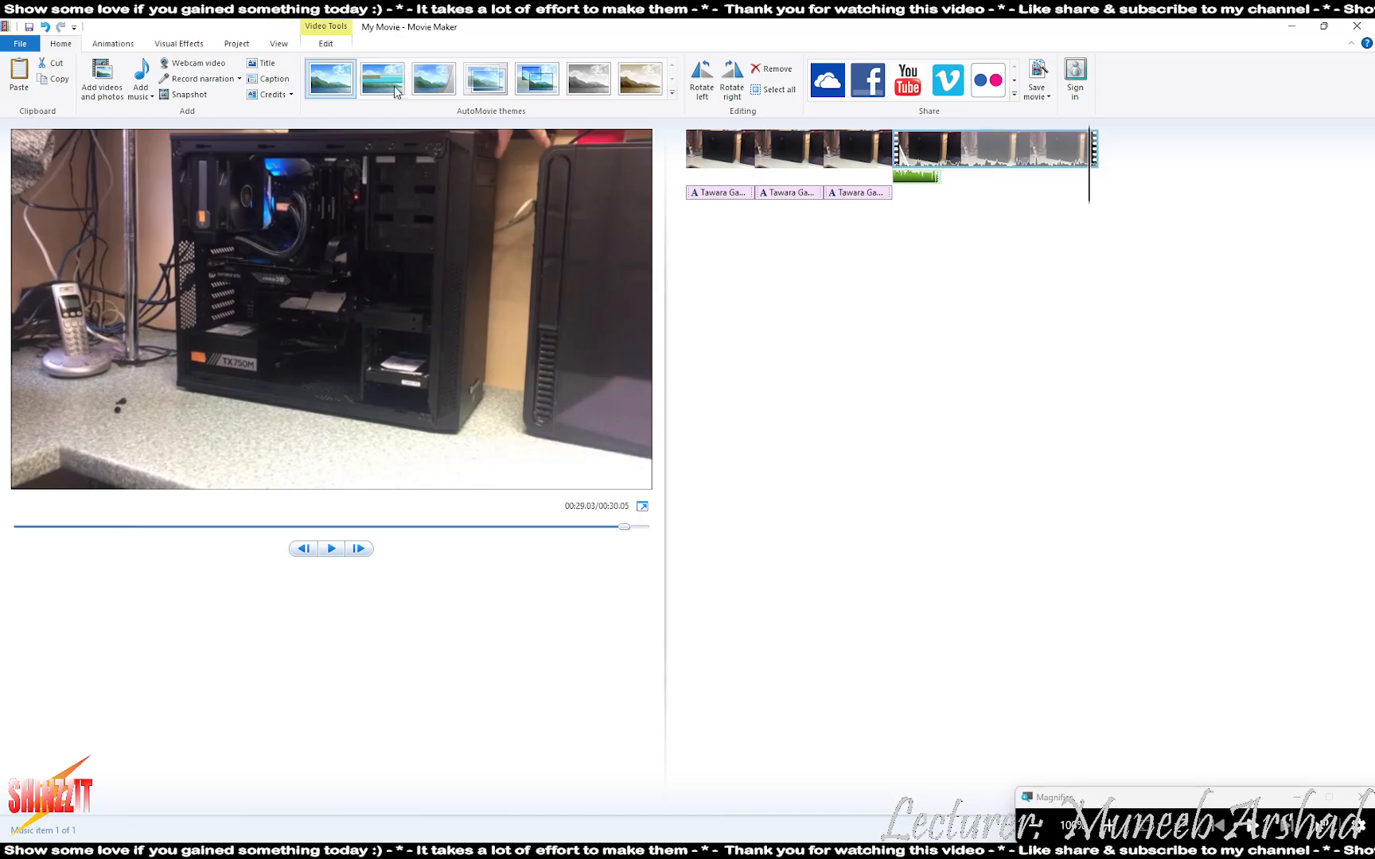
left_click(326, 44)
left_click(327, 80)
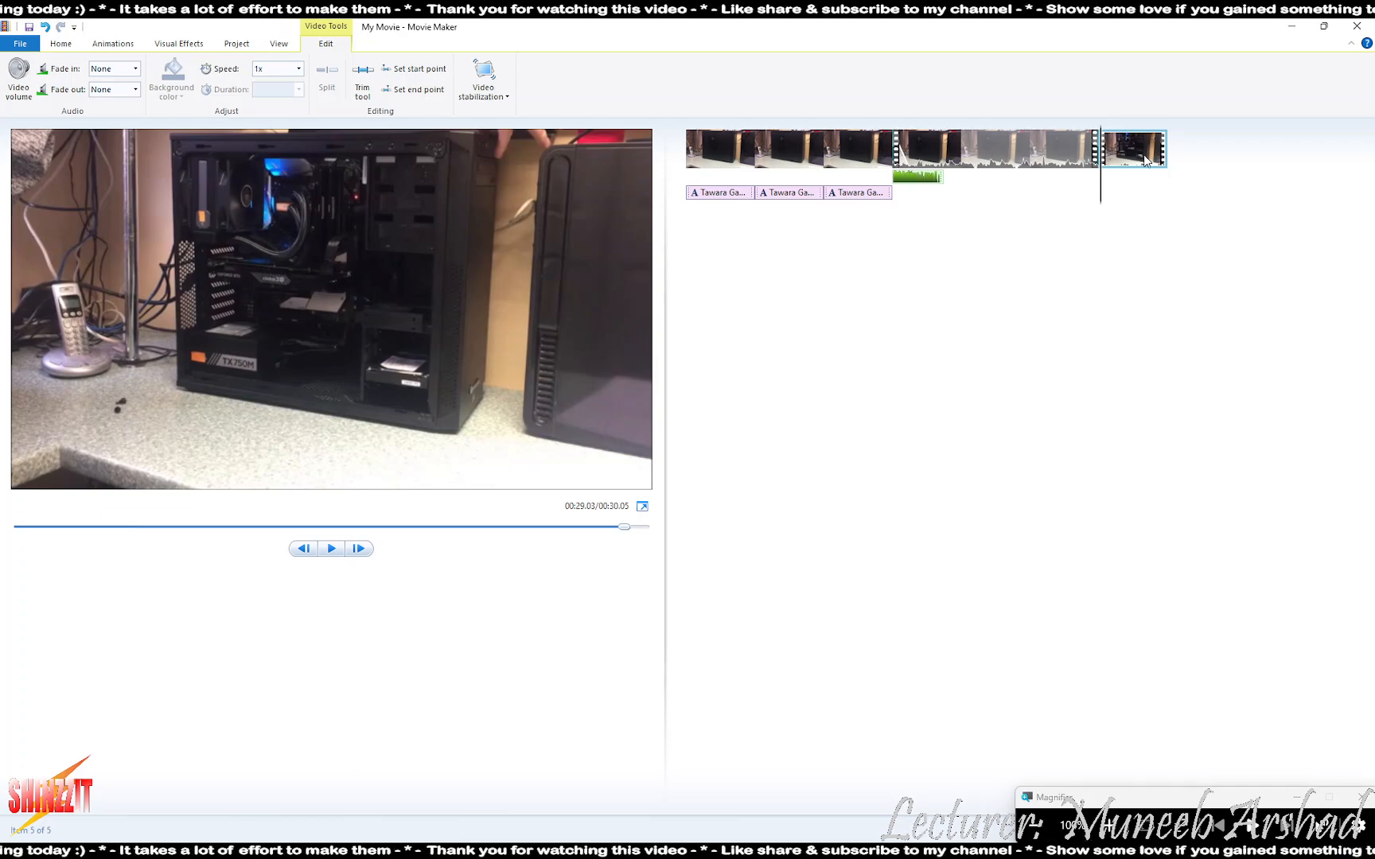
- Delete the leftover split fragment and jump the preview to the 29.00-second end
key("Delete")
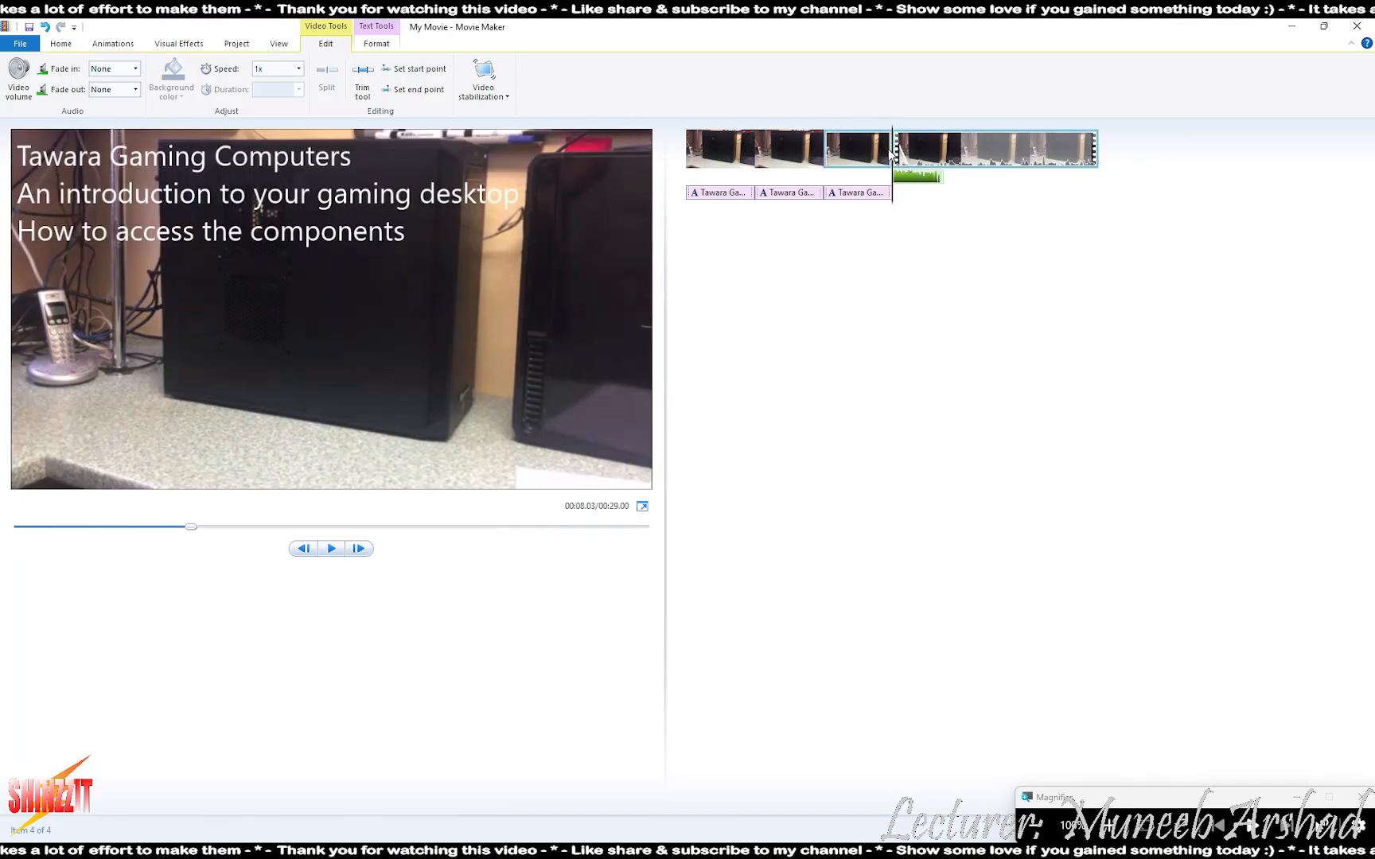
left_click(1131, 166)
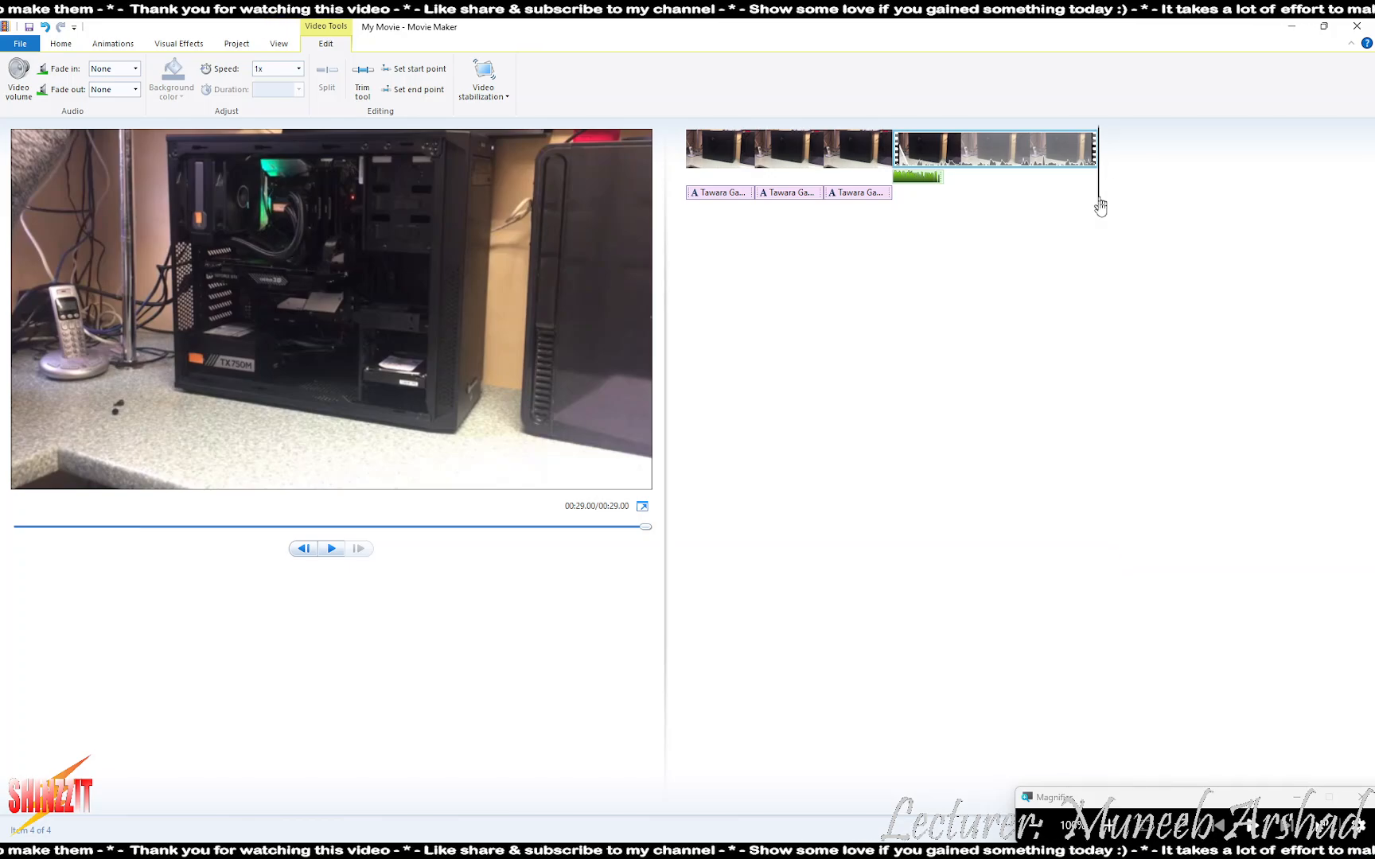
left_click(1108, 826)
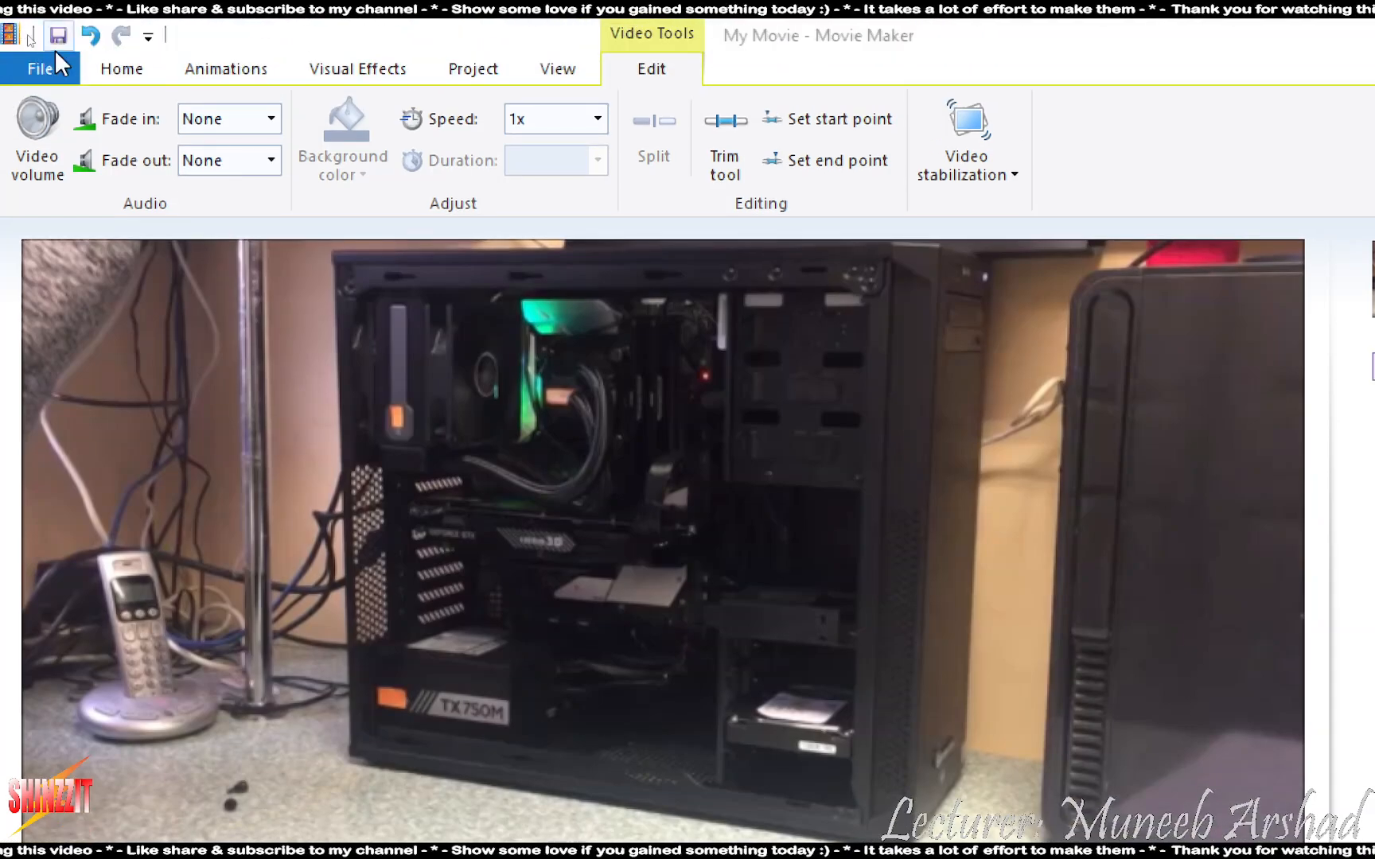
left_click(117, 70)
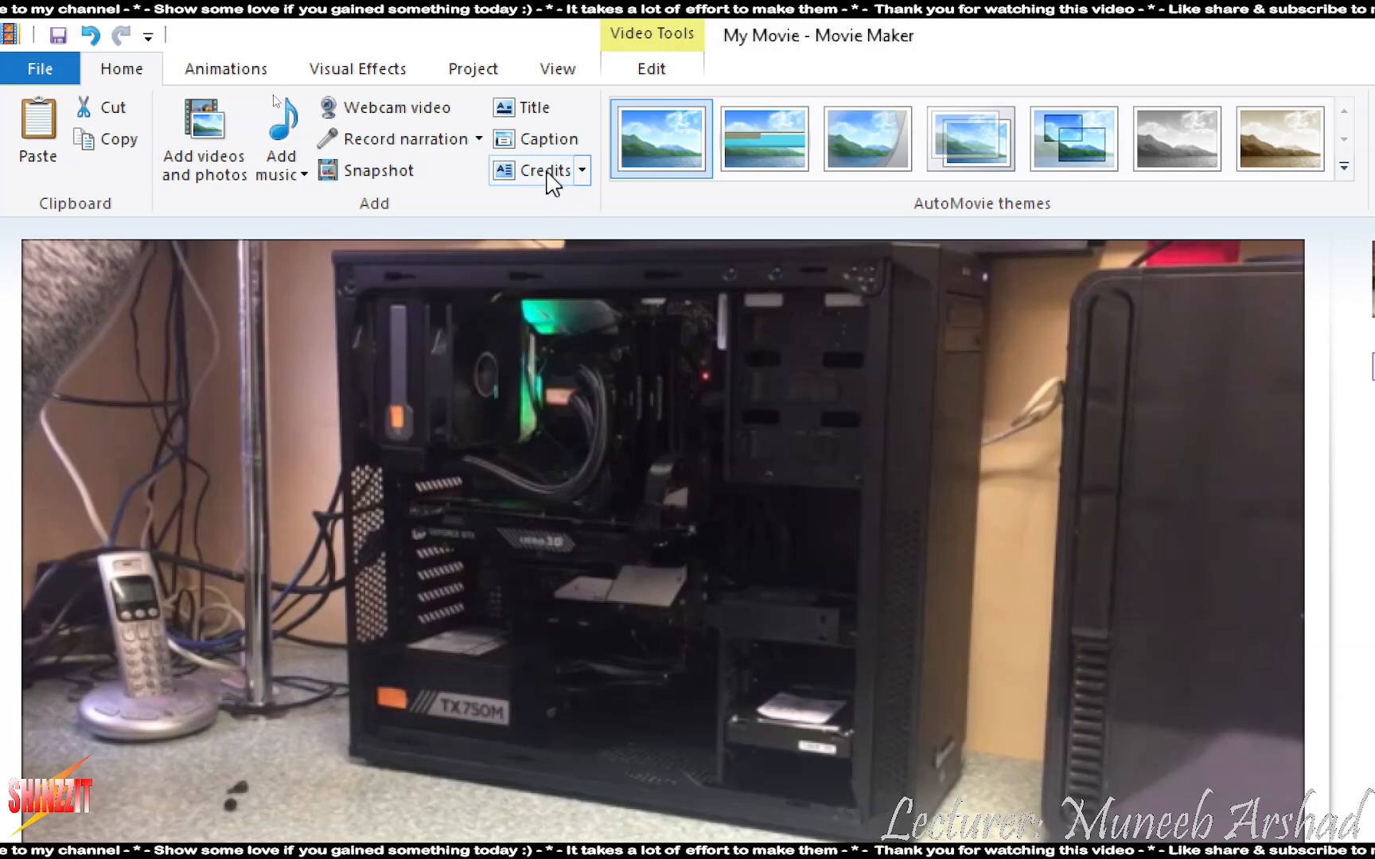
- Add a black Credits slide at 29 seconds with no text animation effect
left_click(553, 183)
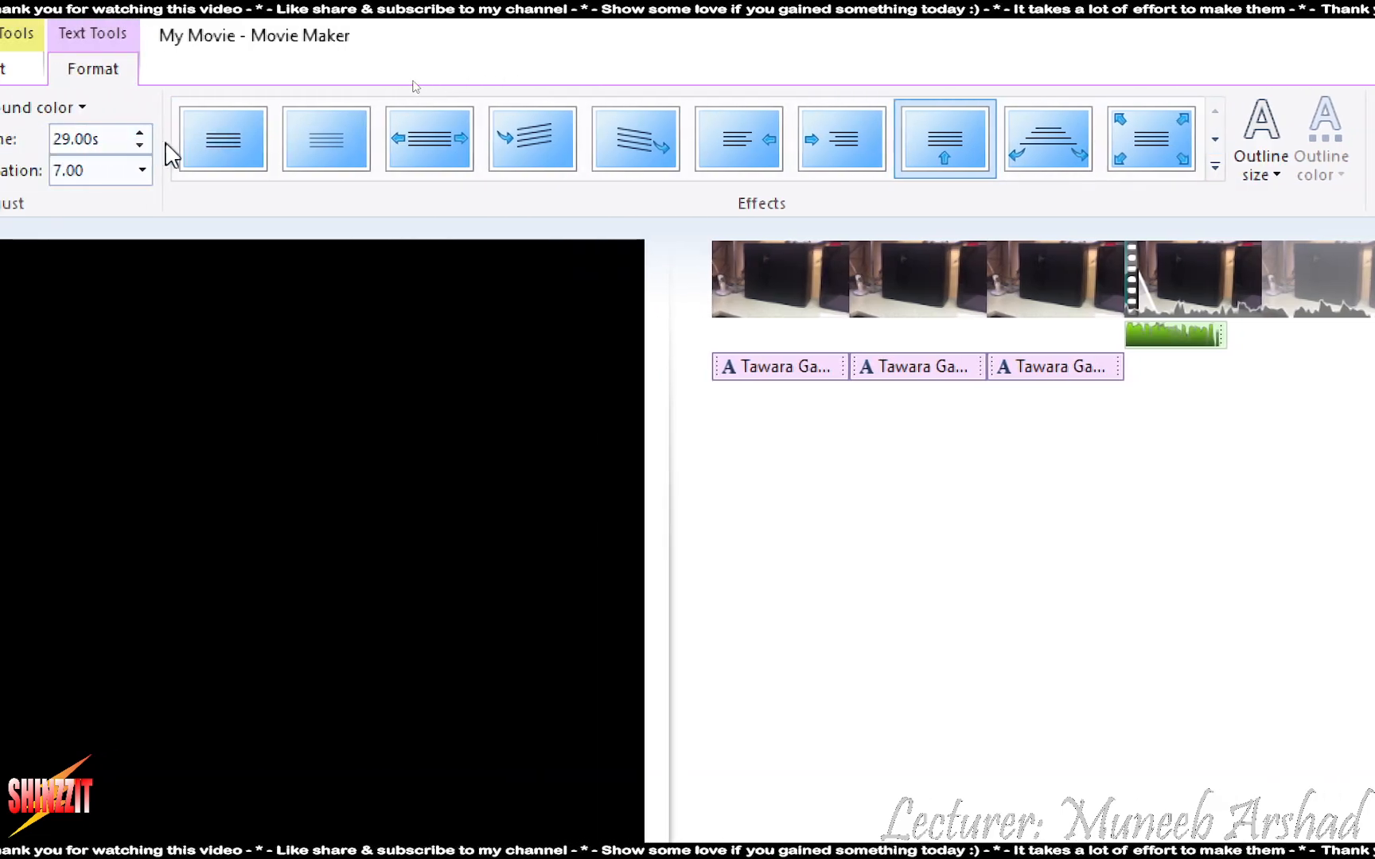
left_click(254, 141)
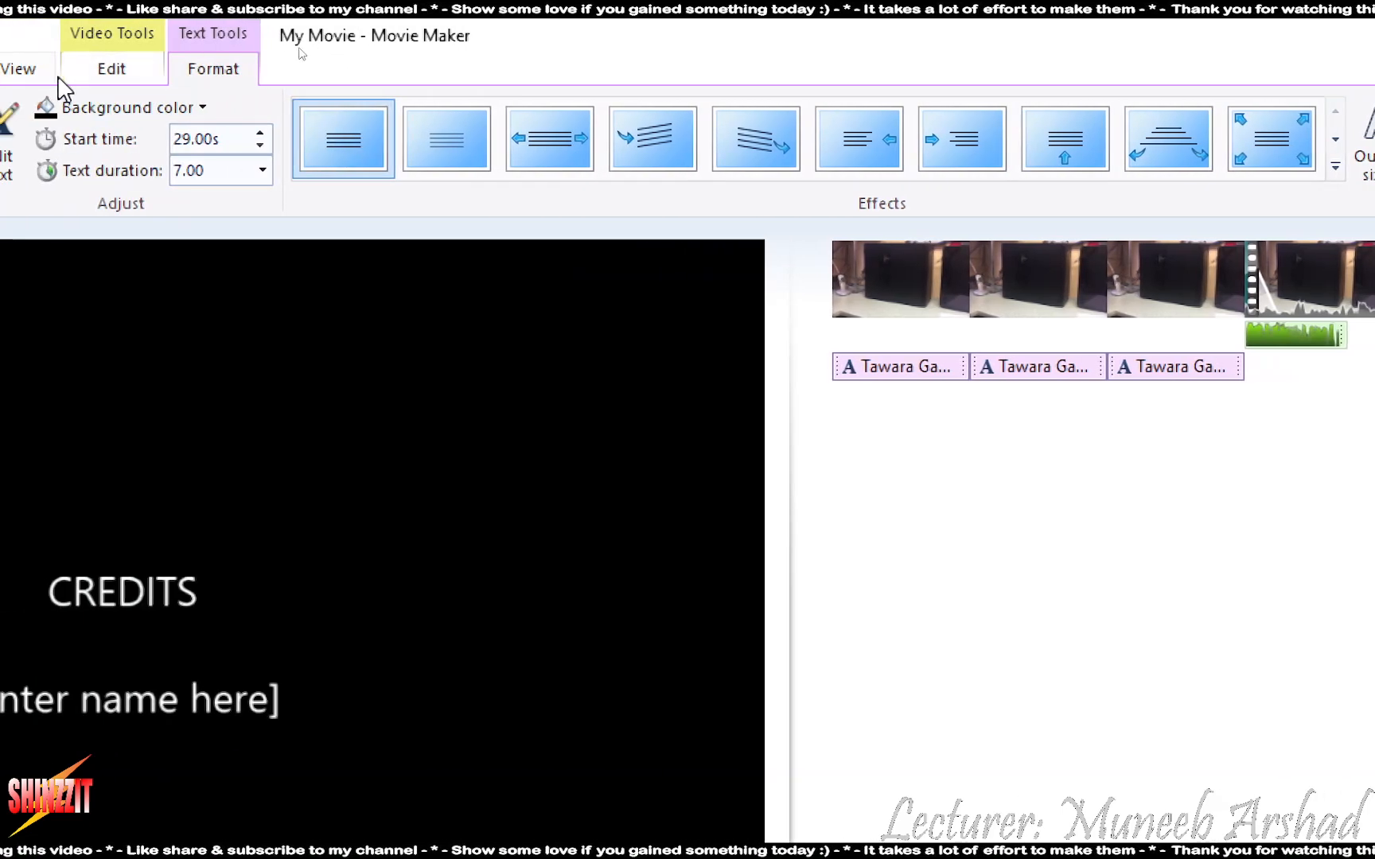
left_click(25, 70)
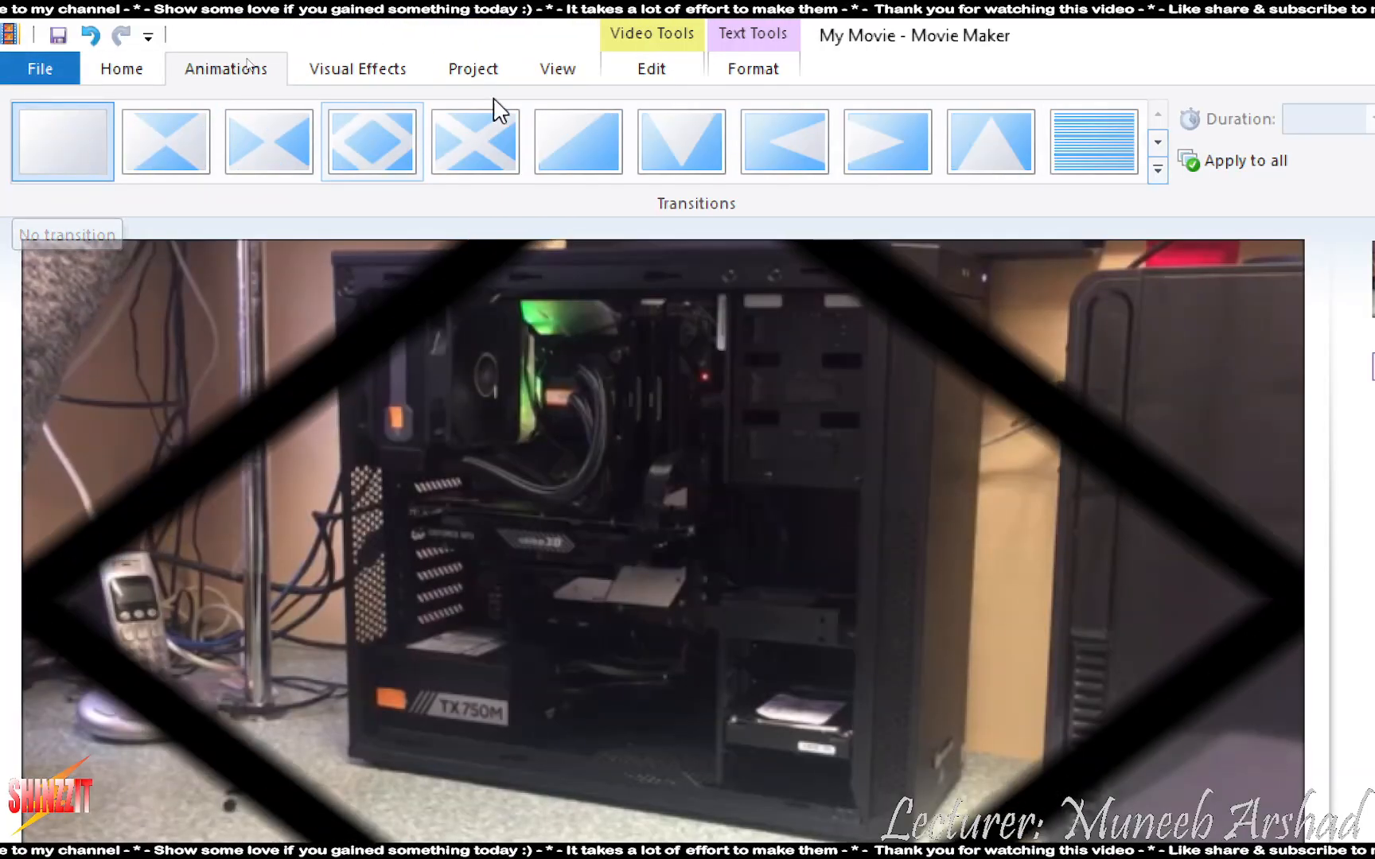
left_click(923, 289)
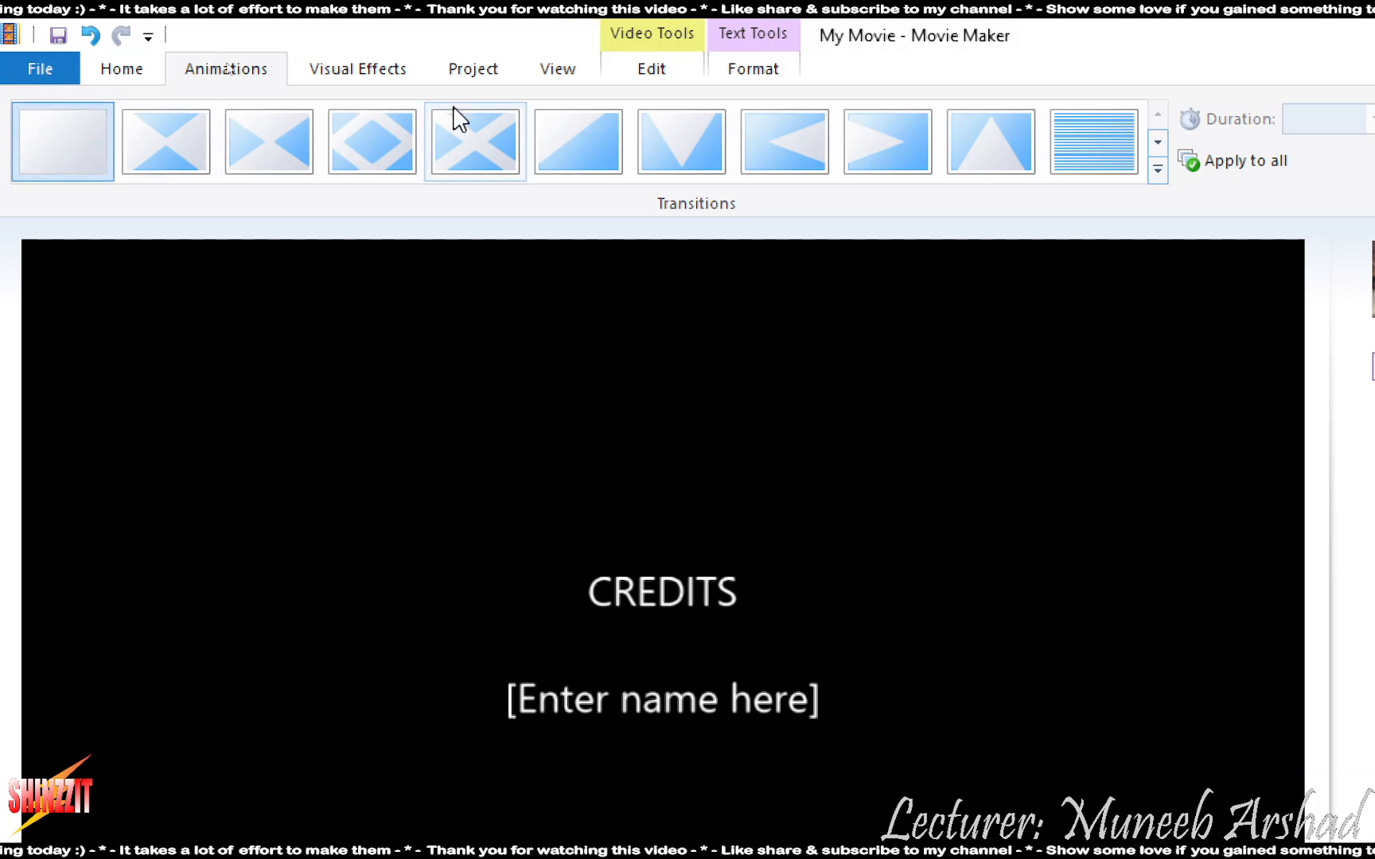
left_click(770, 77)
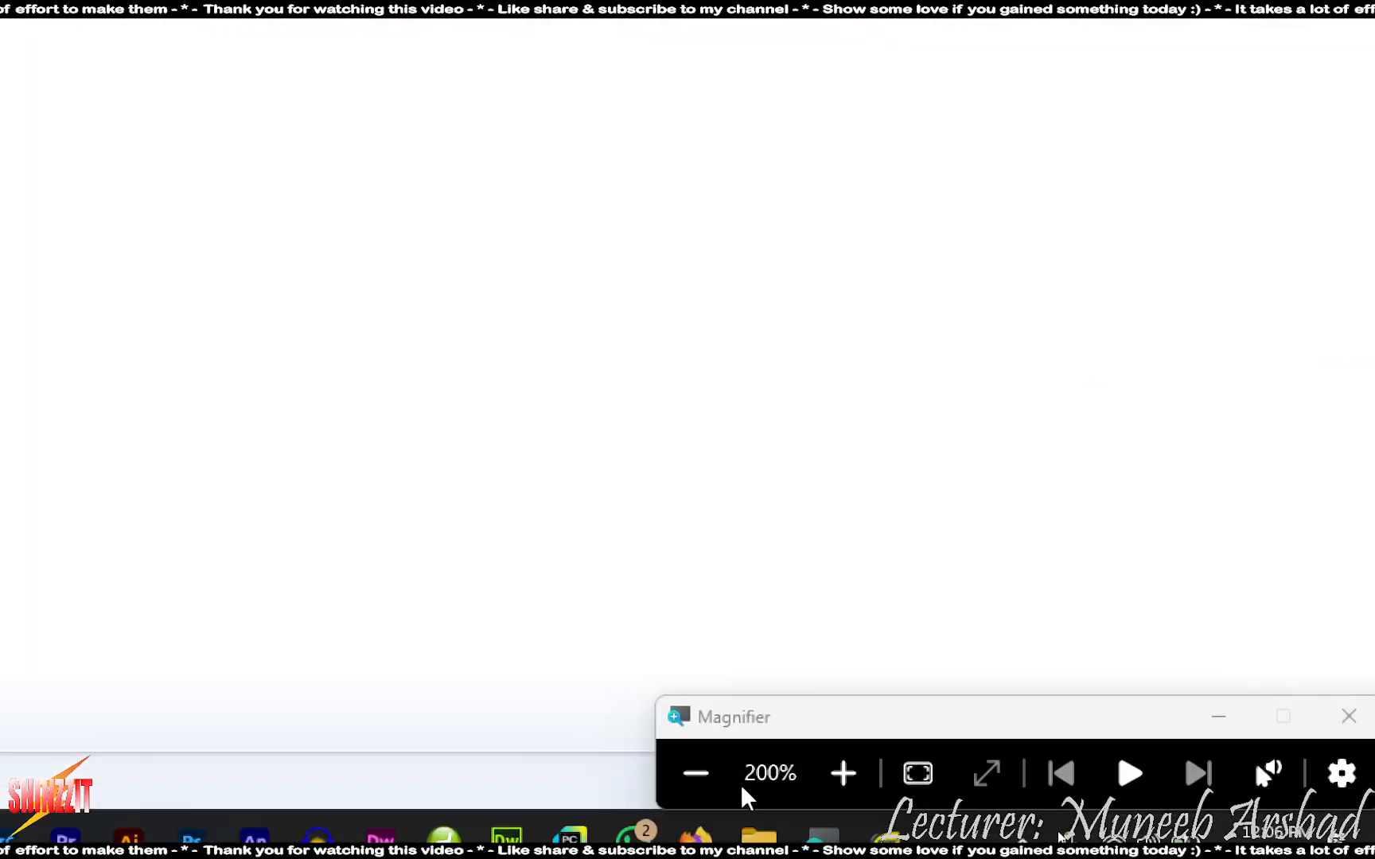
- Delete the '[Enter name here]' placeholder so the credits read only CREDITS, then view the task sheet
left_click(696, 772)
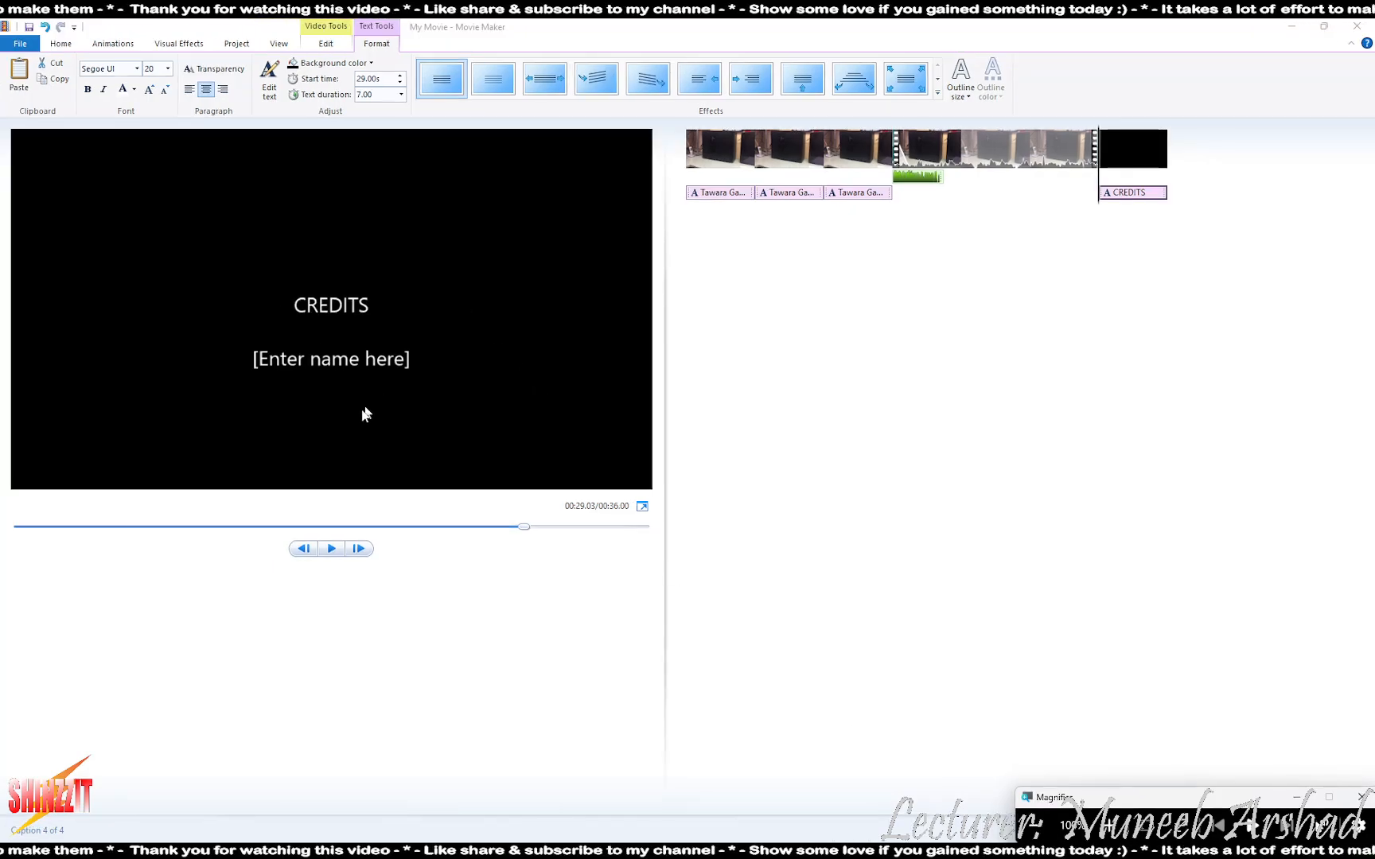
double_click(393, 358)
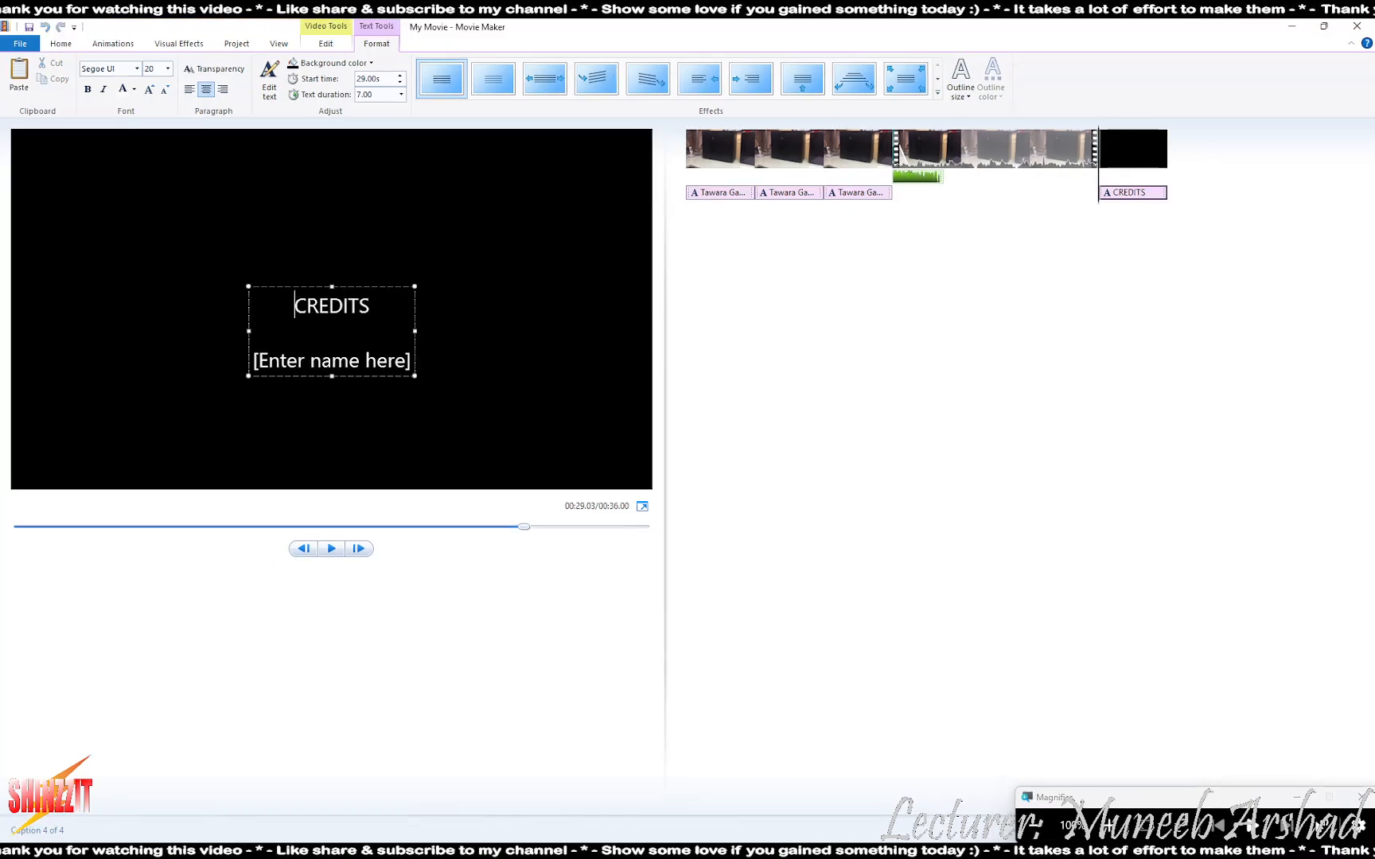
left_click_drag(407, 361, 156, 359)
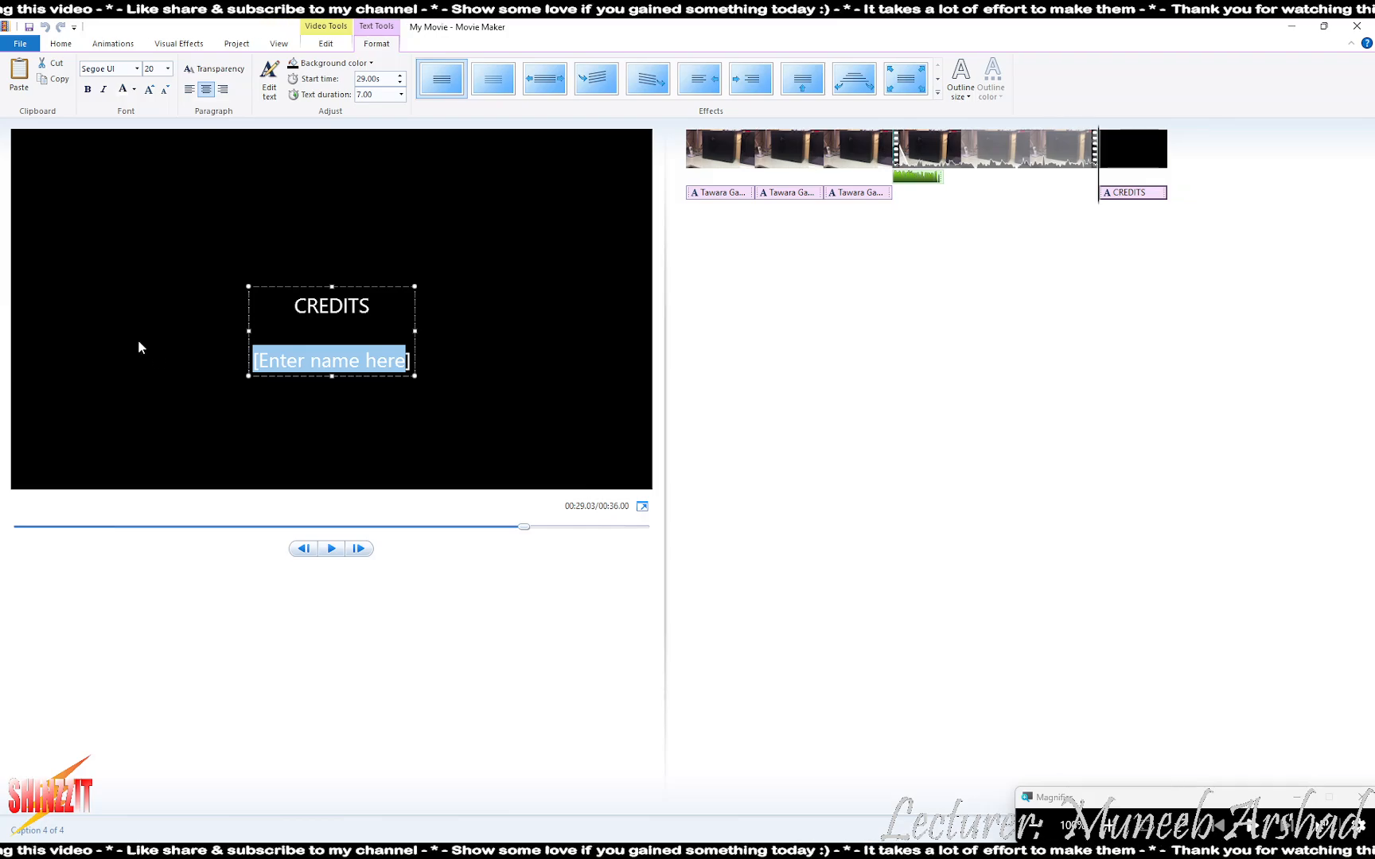
key("BackSpace")
key("alt+Tab")
key("alt+Tab")
key("alt+Tab")
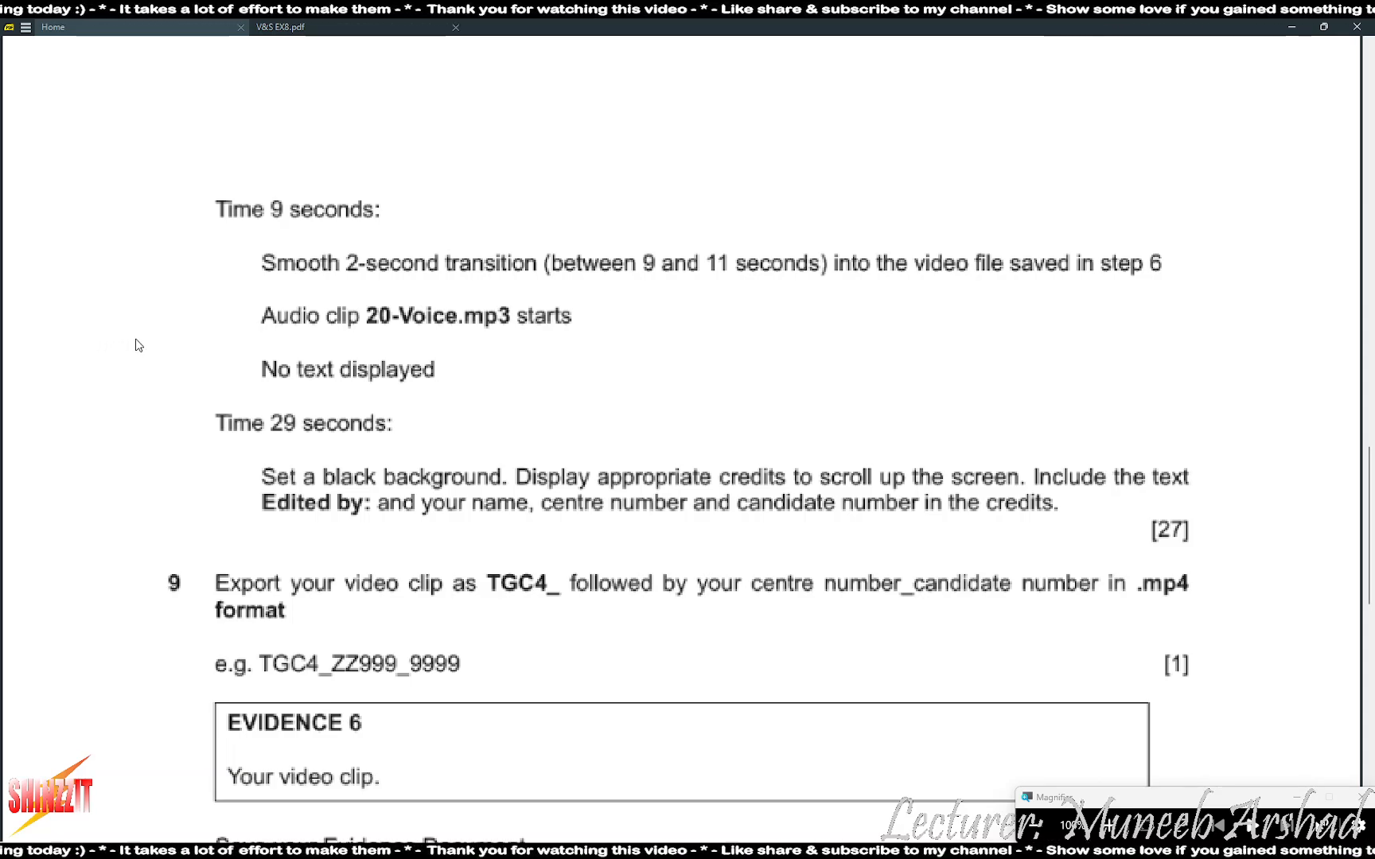
- Scroll up the PDF to read who recorded the video and audio, then return to Movie Maker
scroll(257, 547, "up", 15)
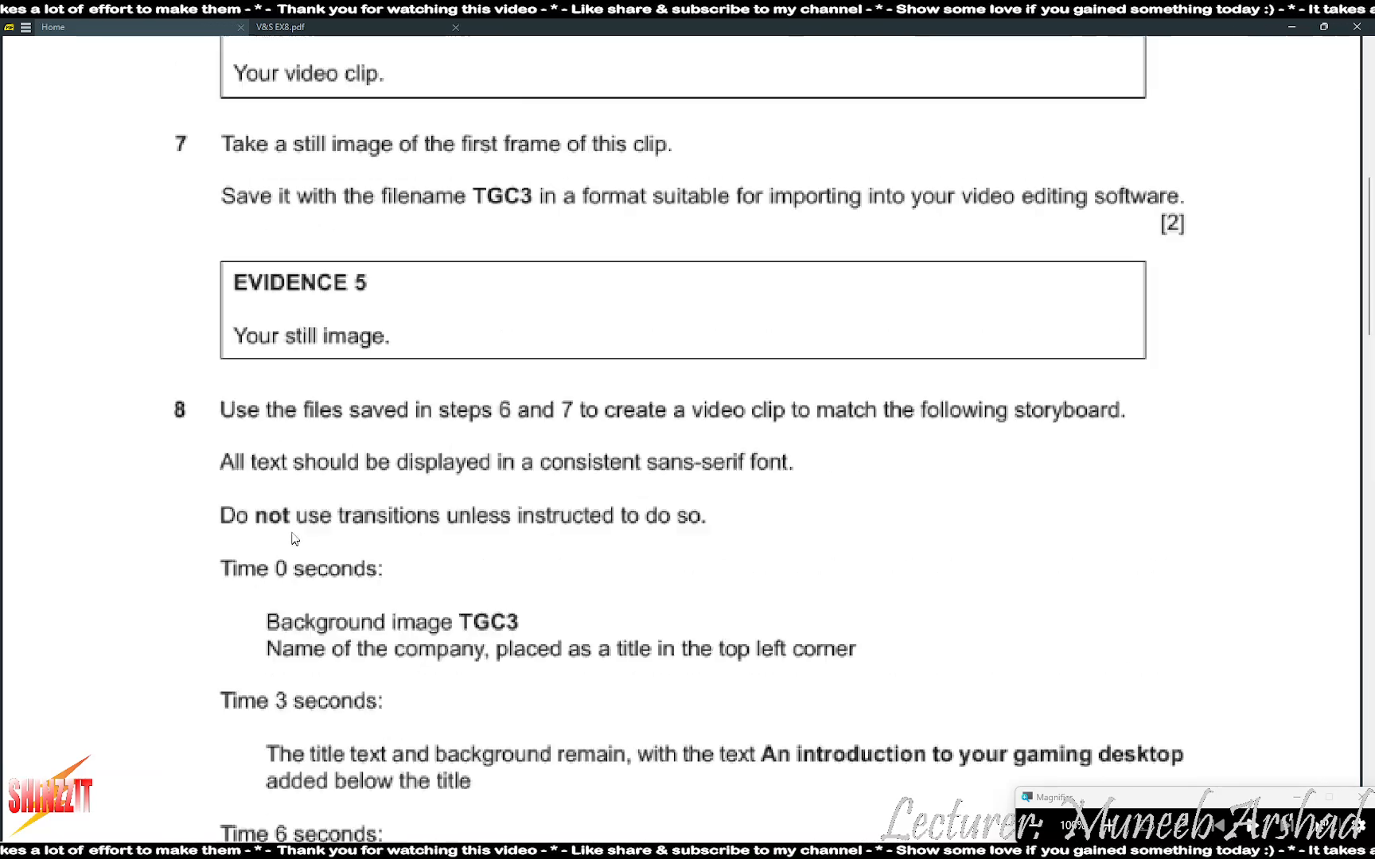
scroll(299, 534, "up", 4)
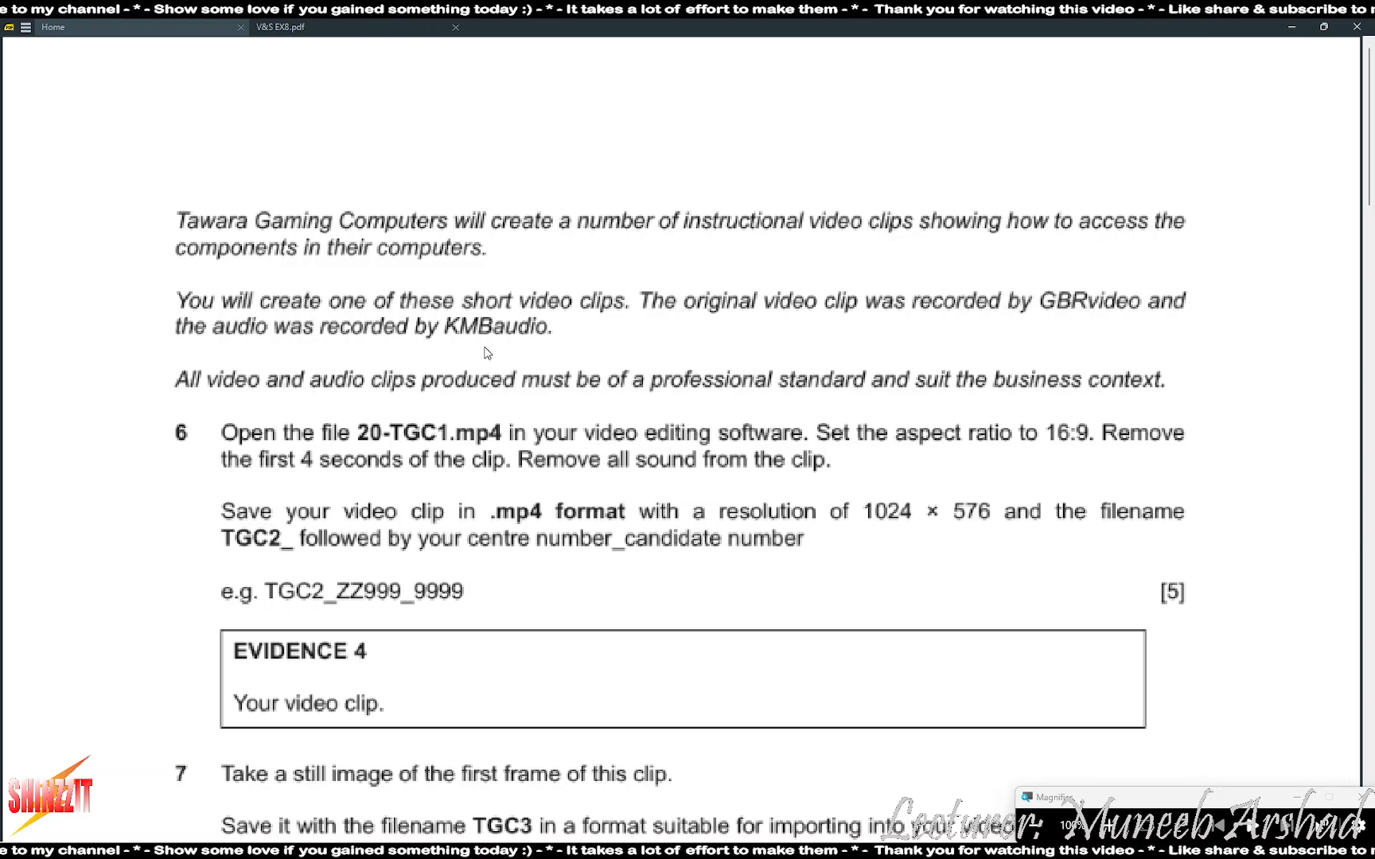
key("alt+Tab")
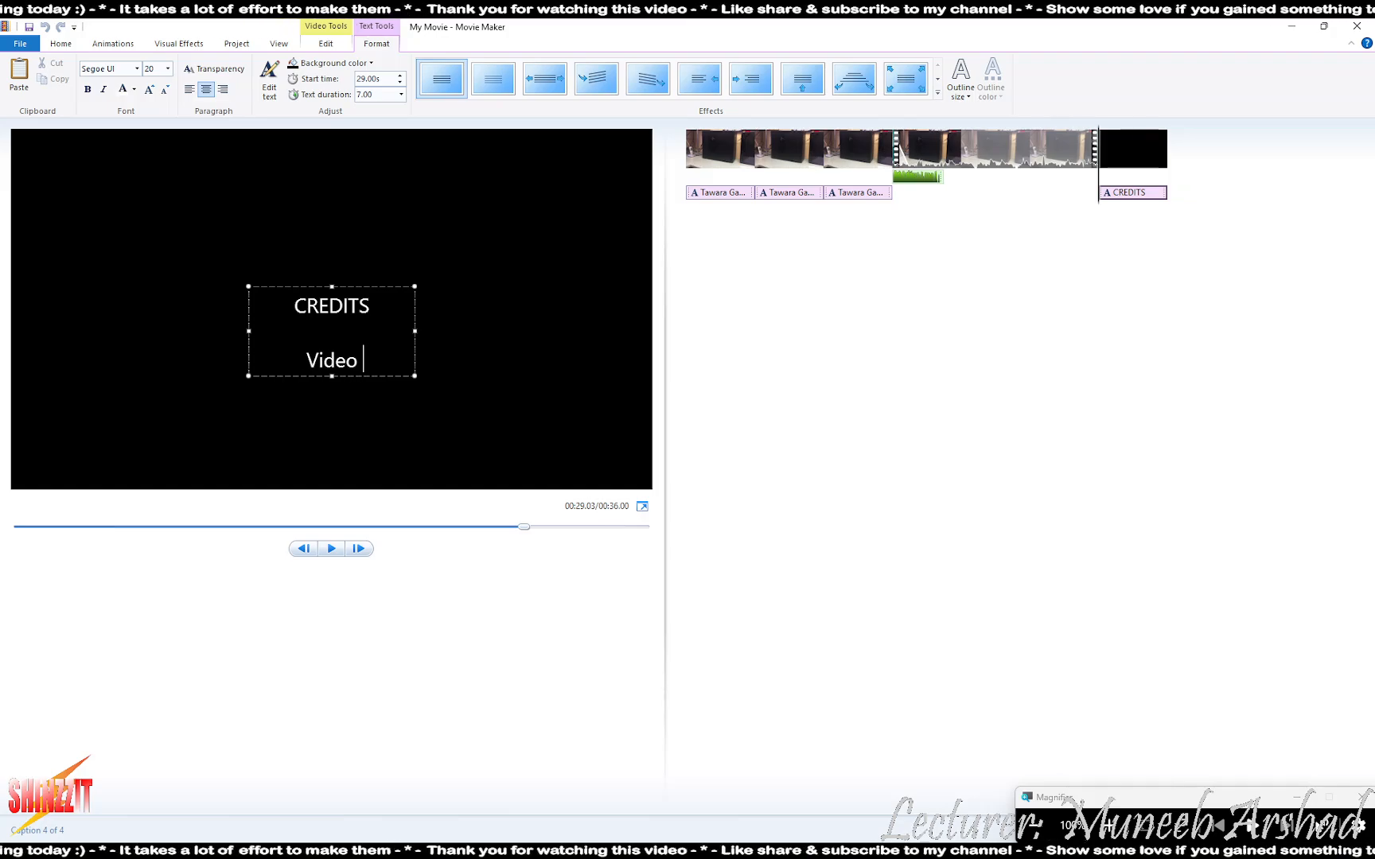
- Check the task sheet for the credit names and come back to the credits text
key("alt+Tab")
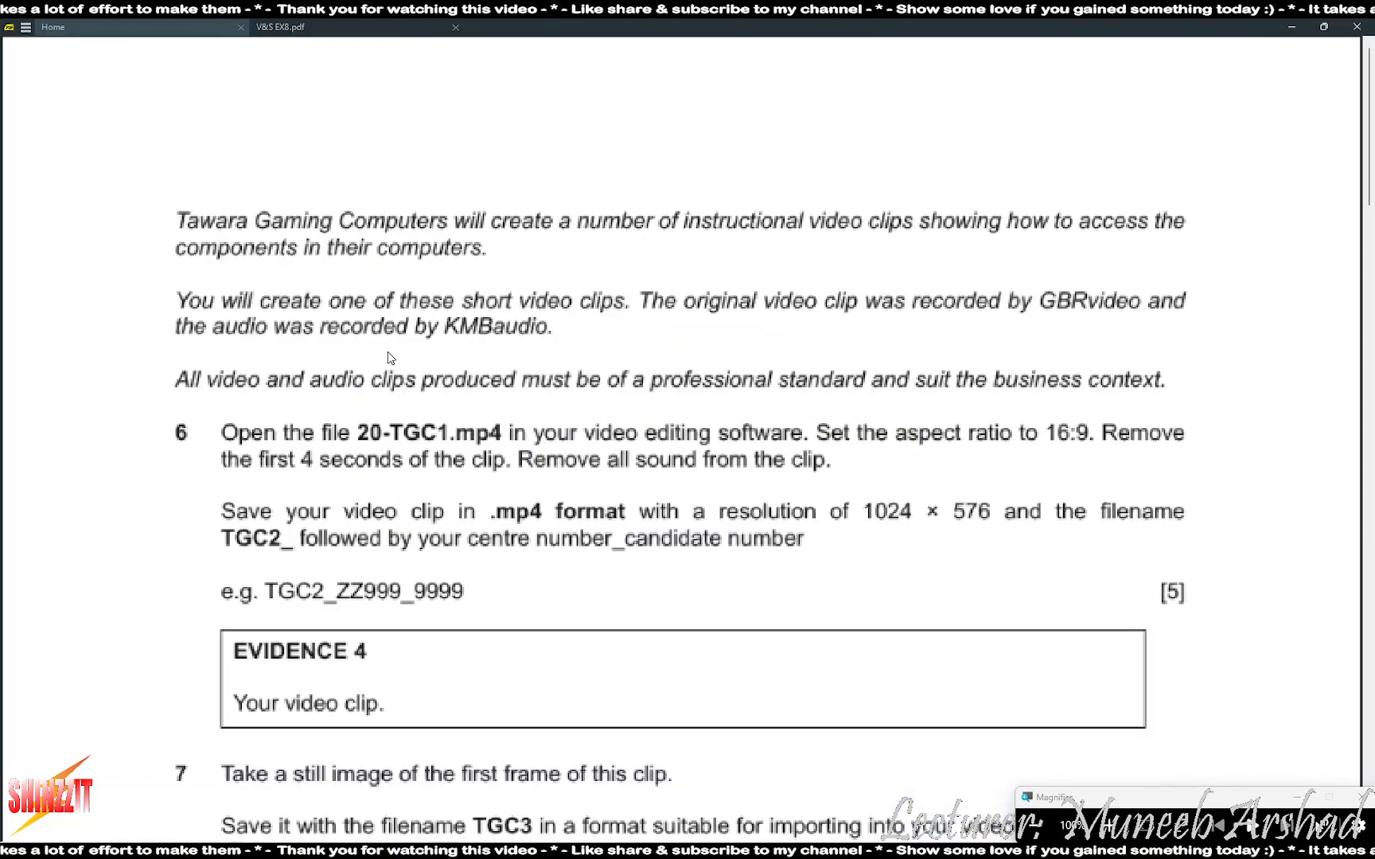
key("alt+Tab")
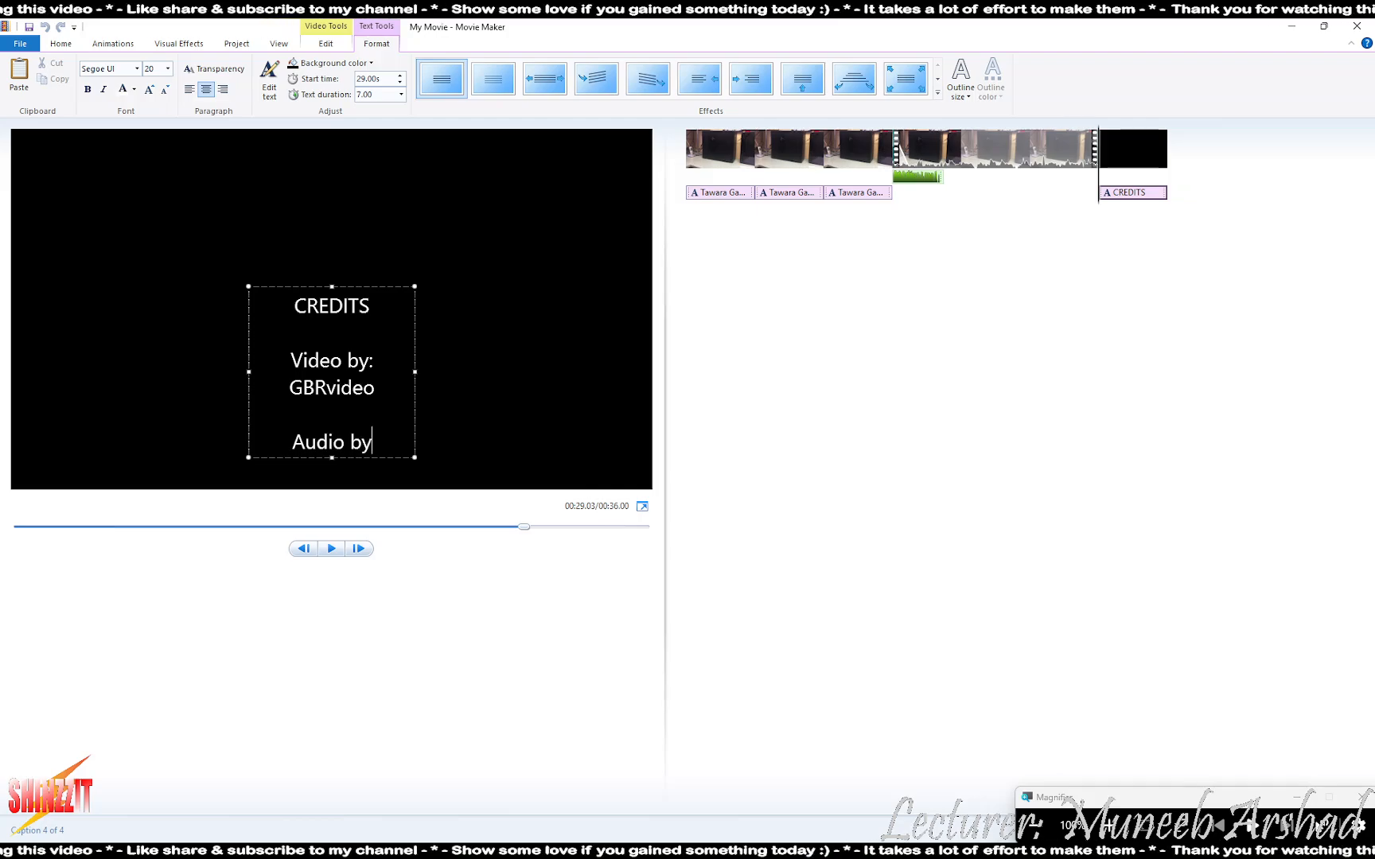
key("alt+Tab")
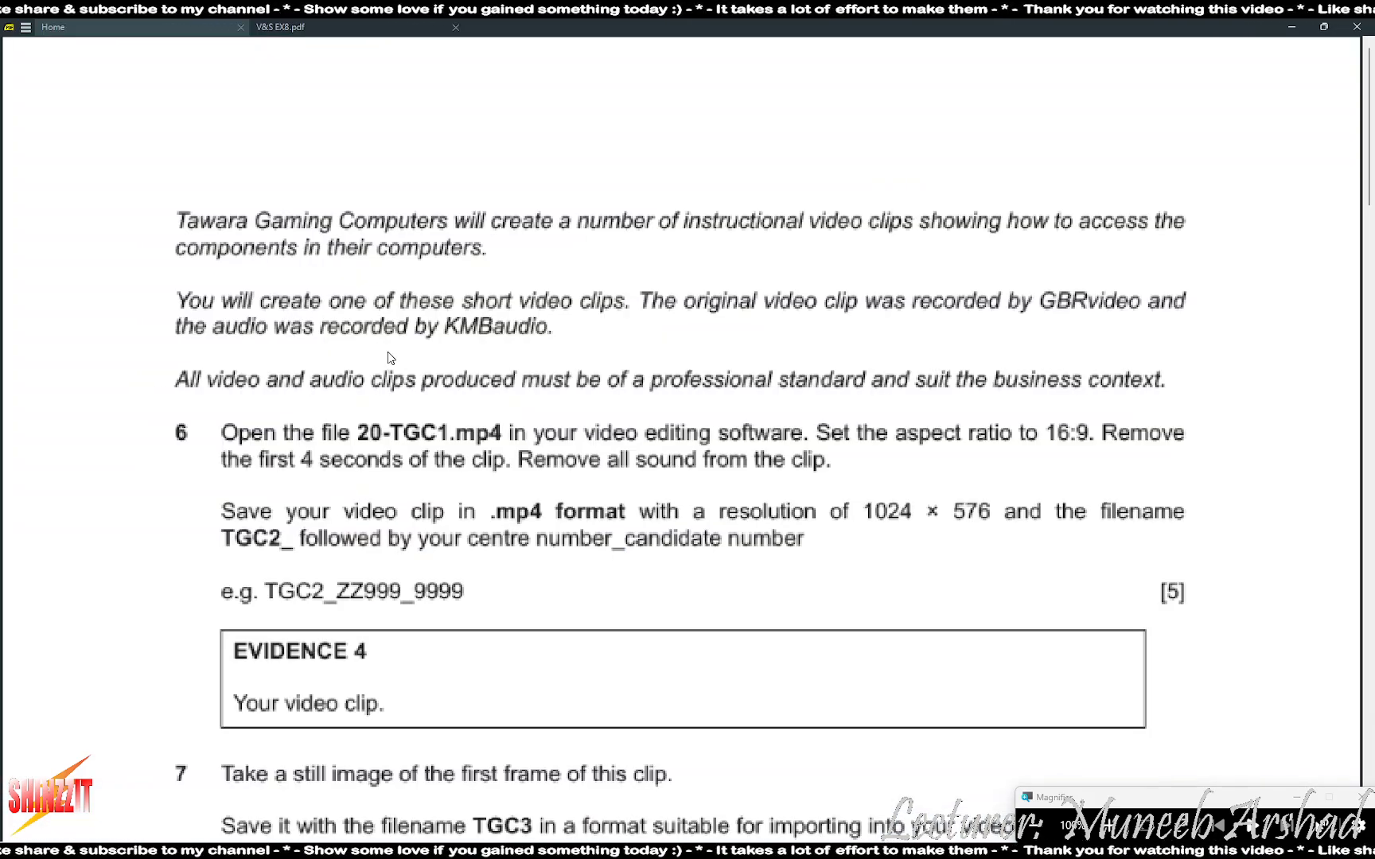
key("alt+Tab")
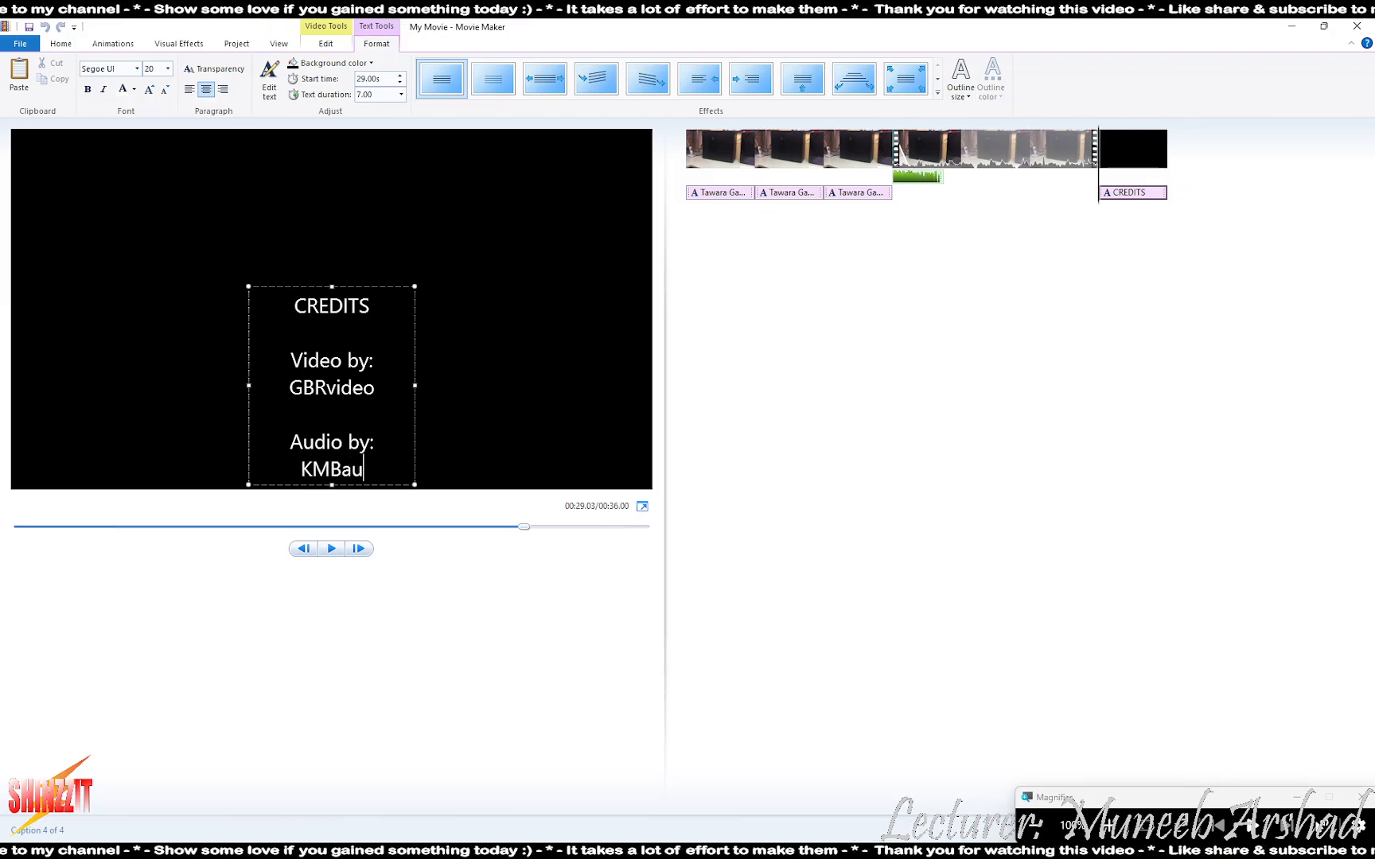
- Add an 'Edited by:' line with the editor's name below it, leaving new lines for the numbers
key("Return")
key("Return")
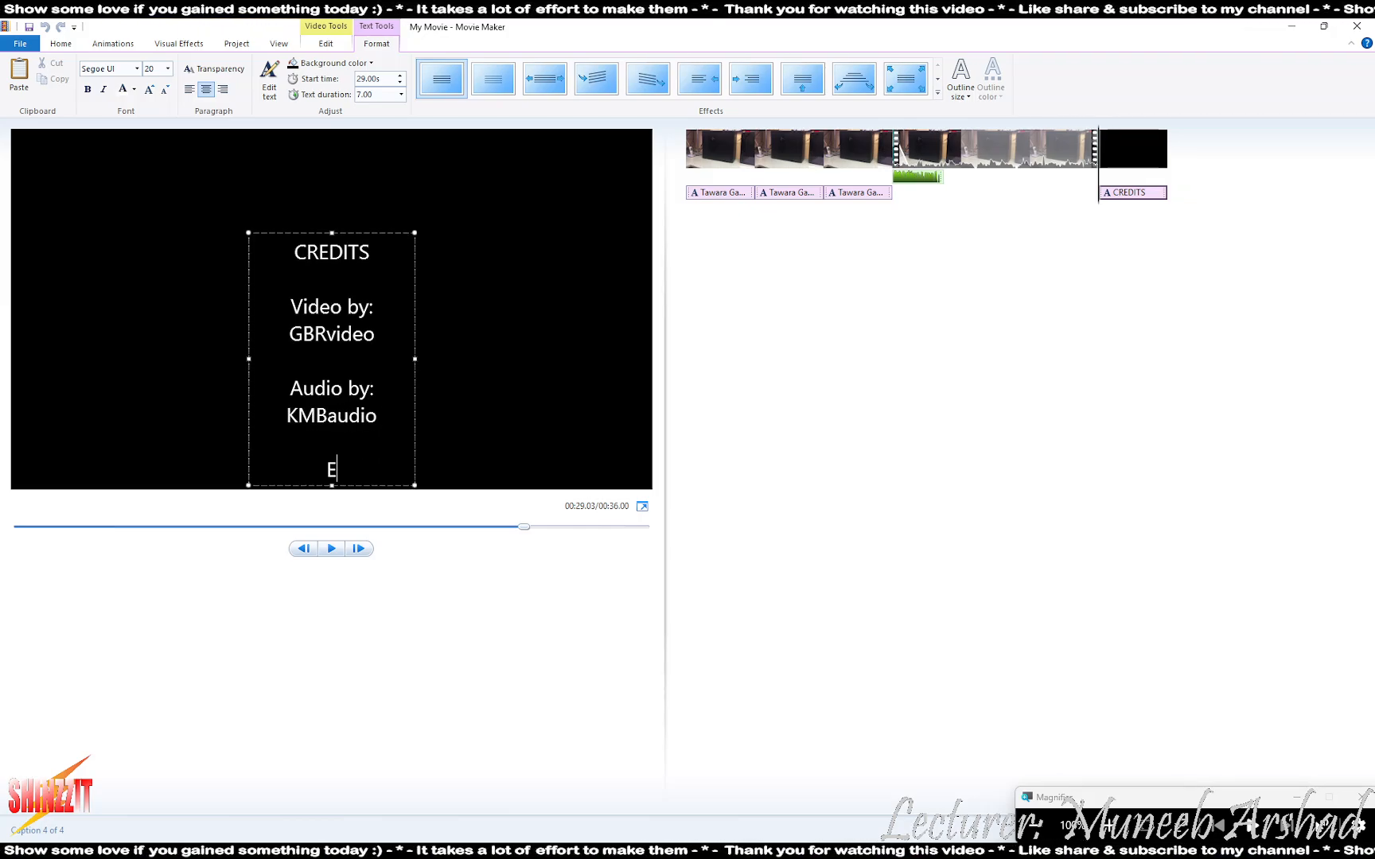
type("Edited by")
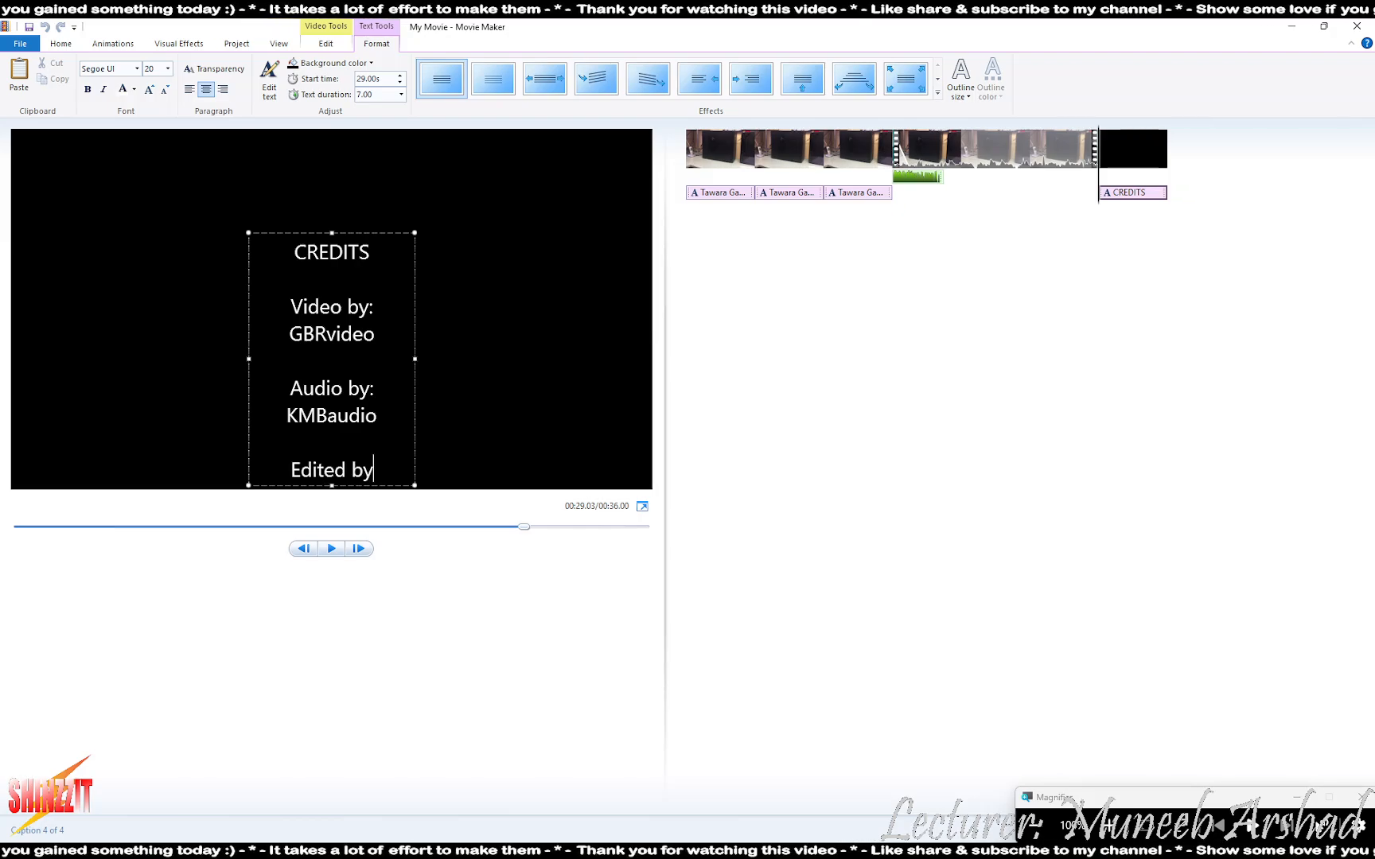
type(":")
key("Return")
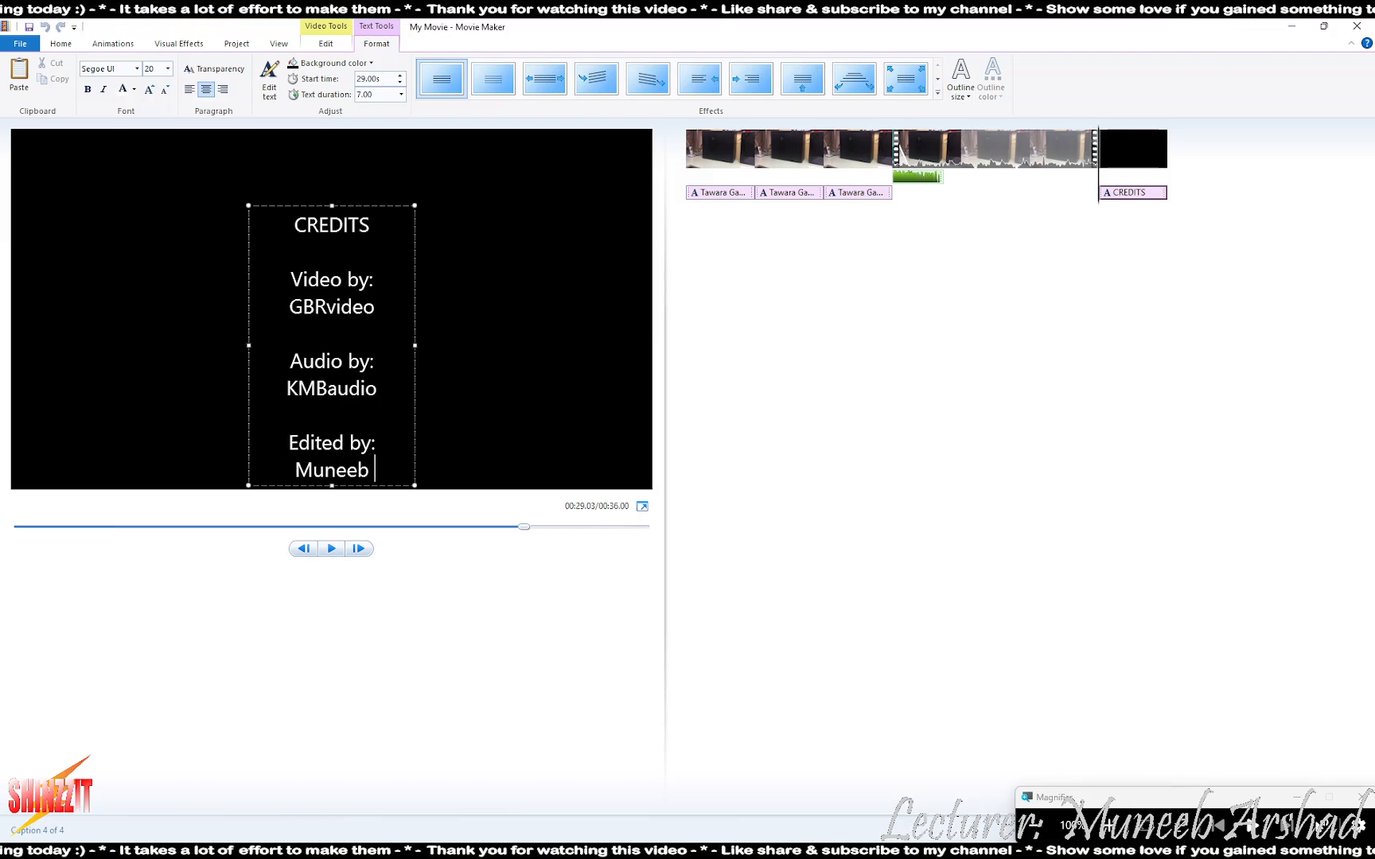
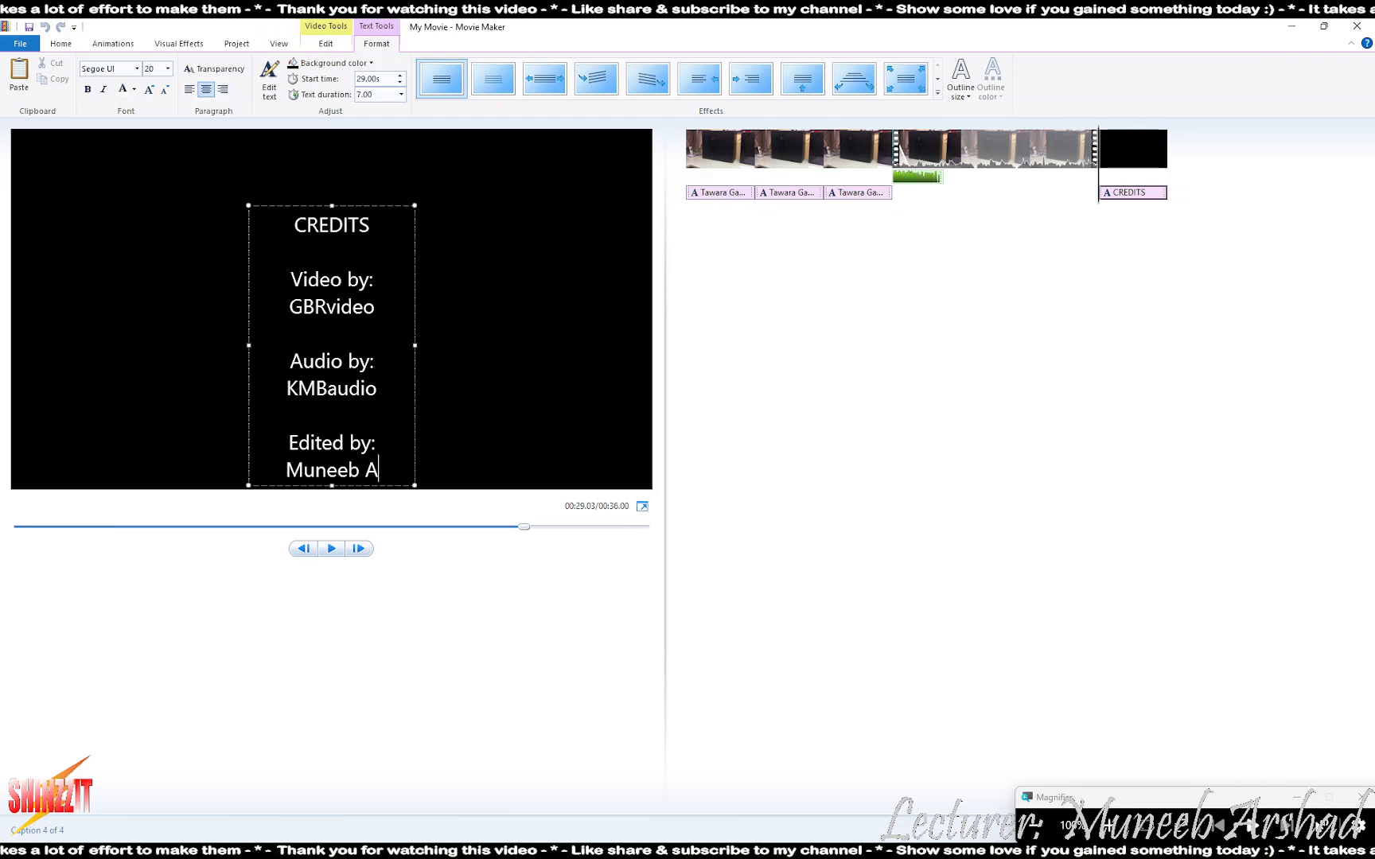
type("had")
key("Return")
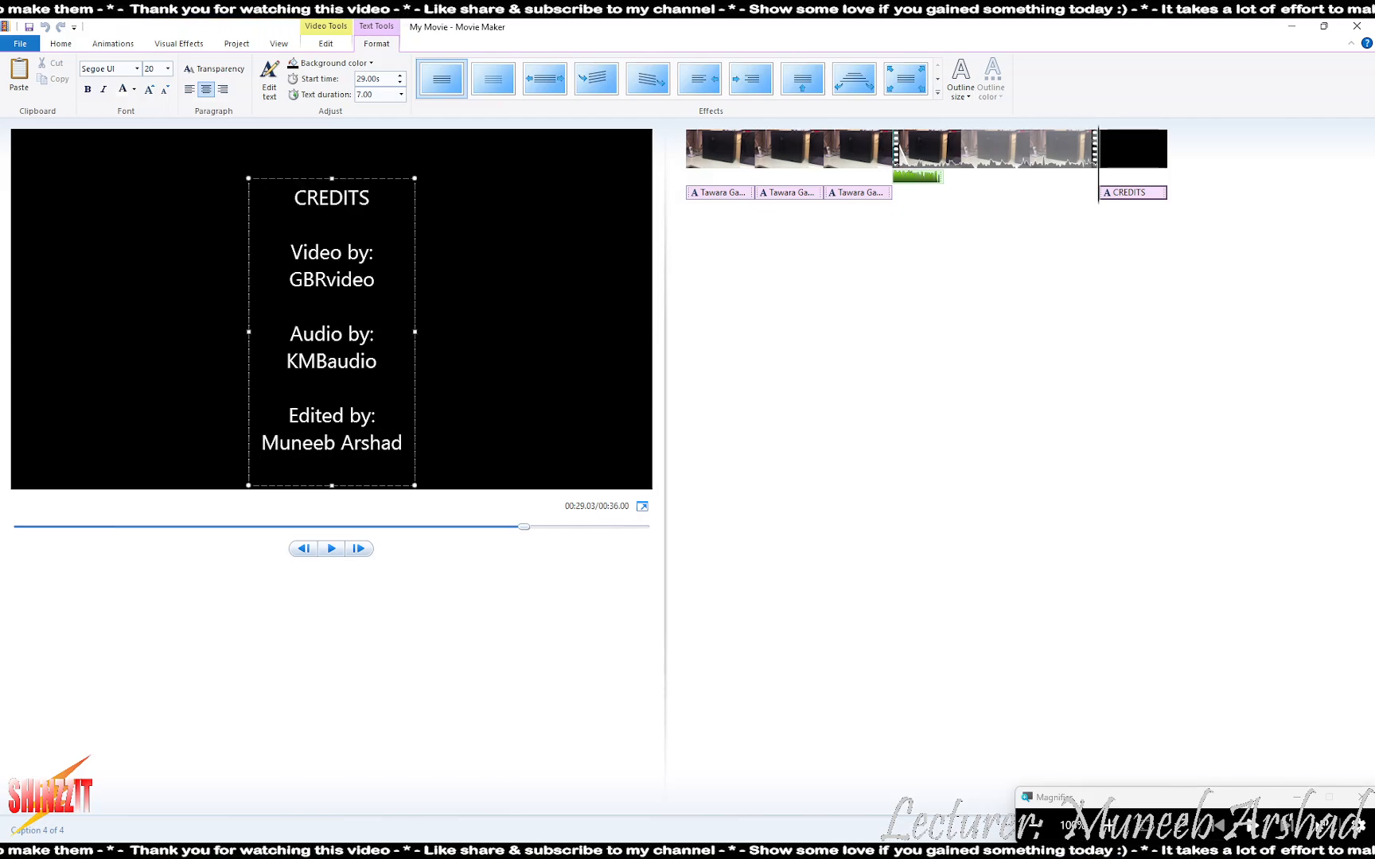
key("Return")
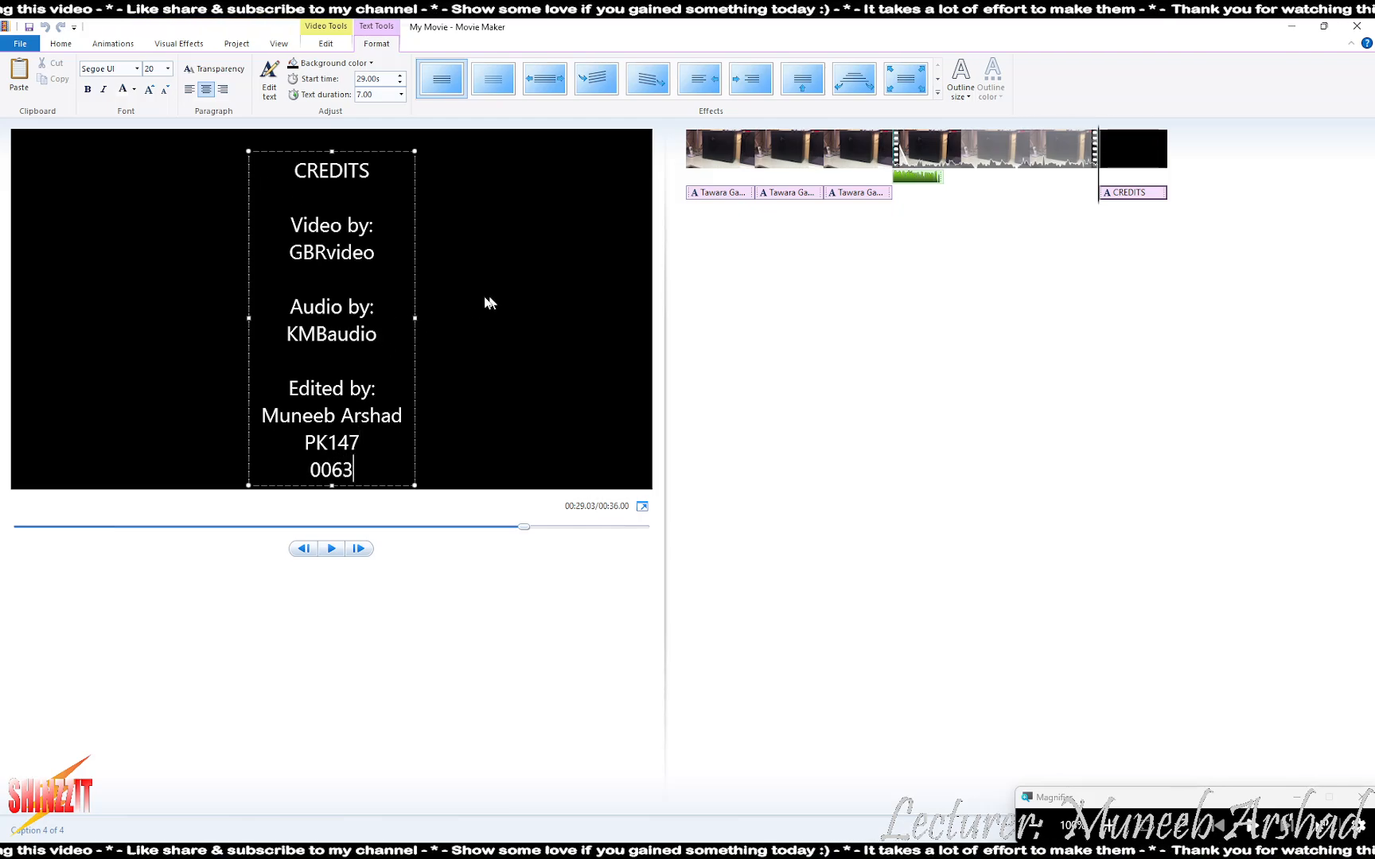
- Stretch the CREDITS caption box across the full width of the frame
left_click_drag(412, 316, 779, 313)
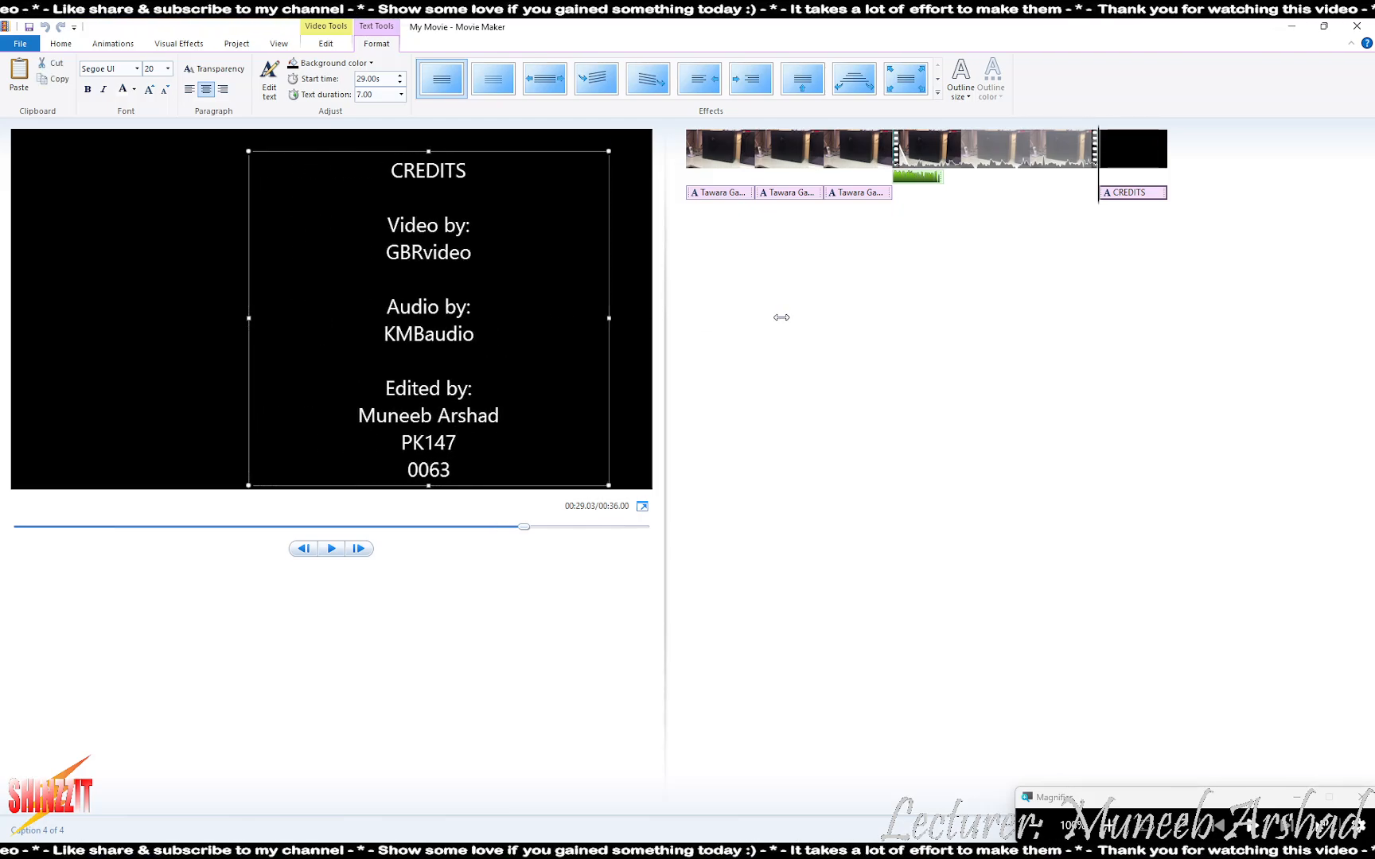
left_click(244, 324)
left_click(414, 322)
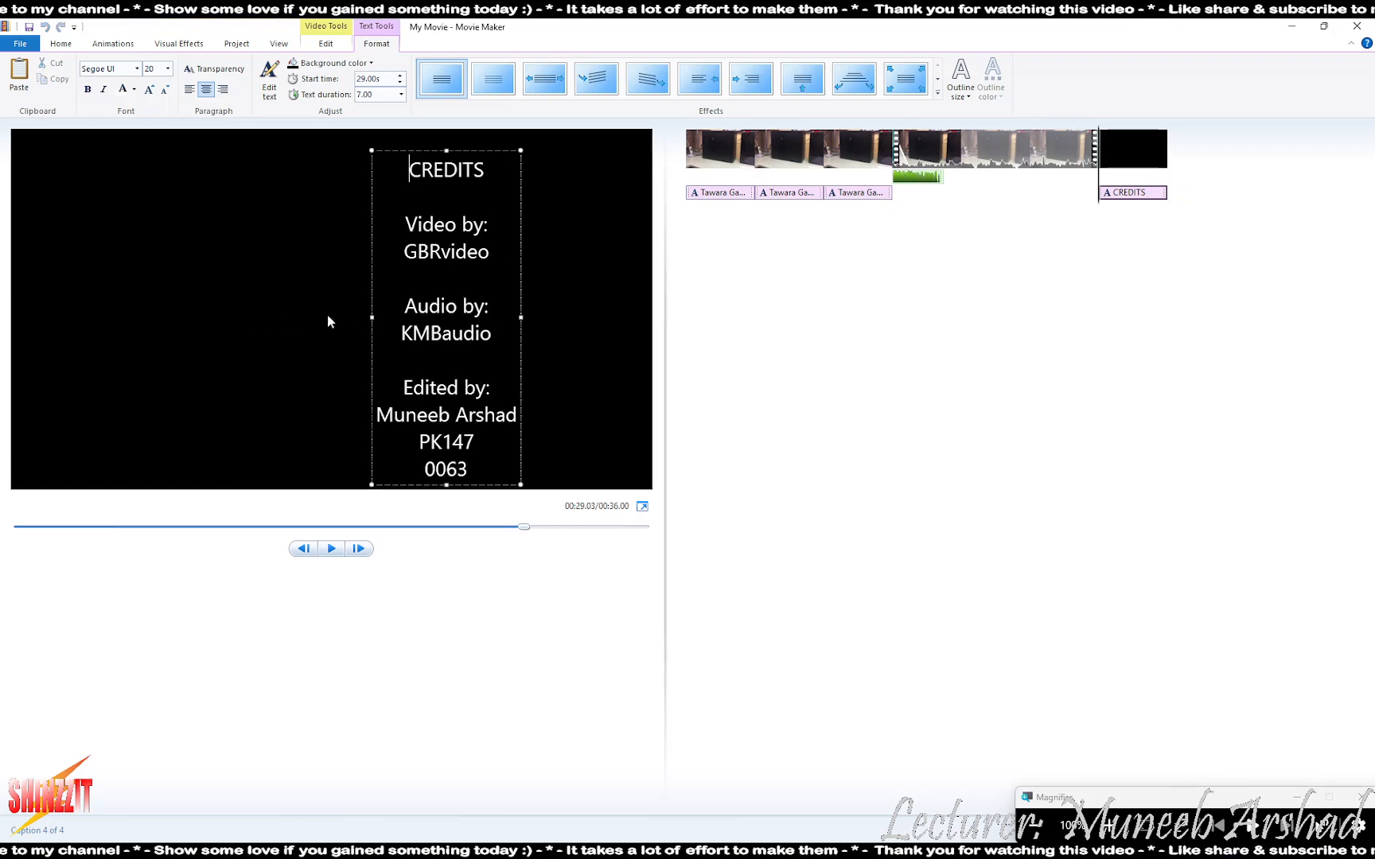
left_click_drag(367, 318, 5, 319)
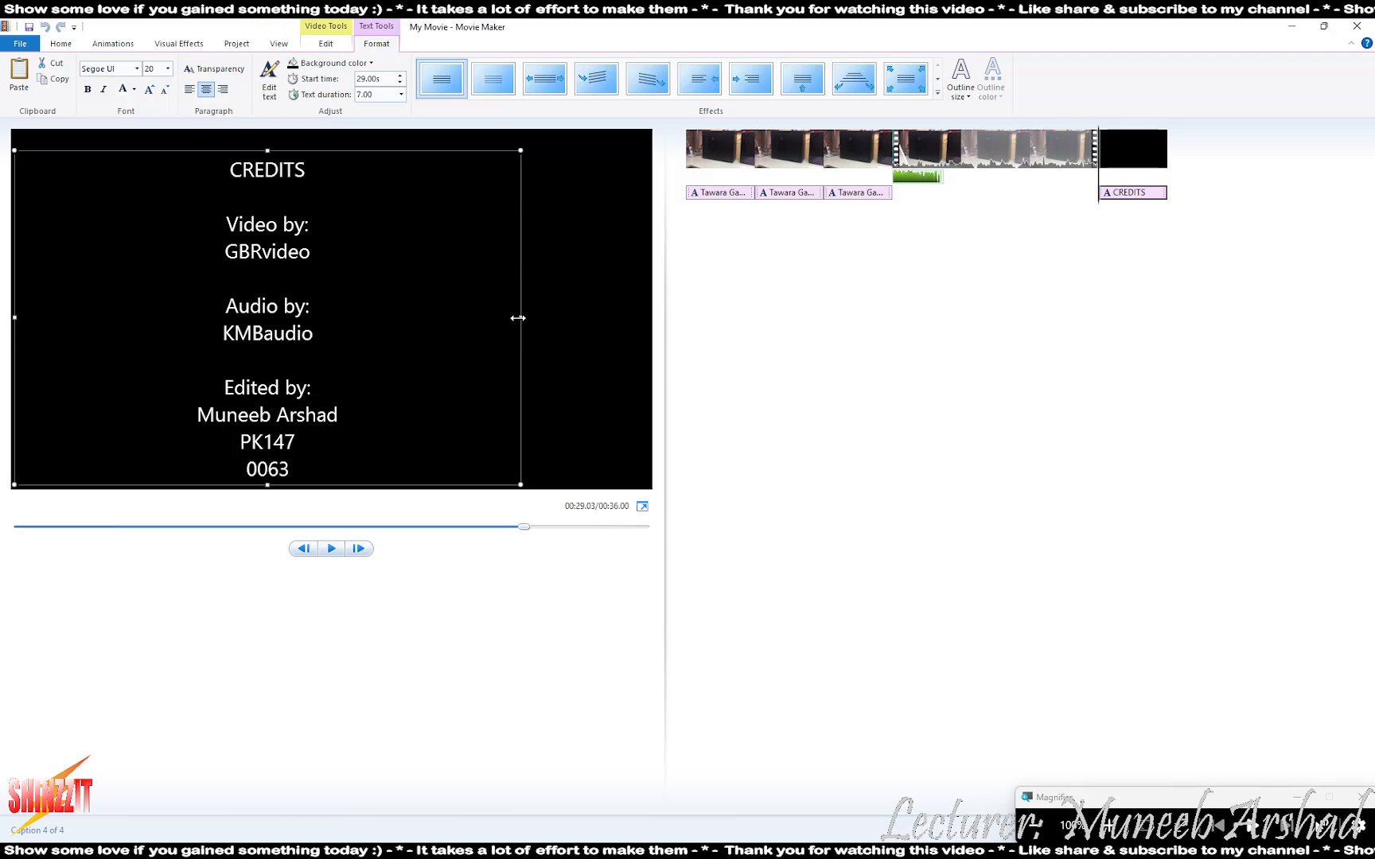
left_click_drag(517, 317, 969, 318)
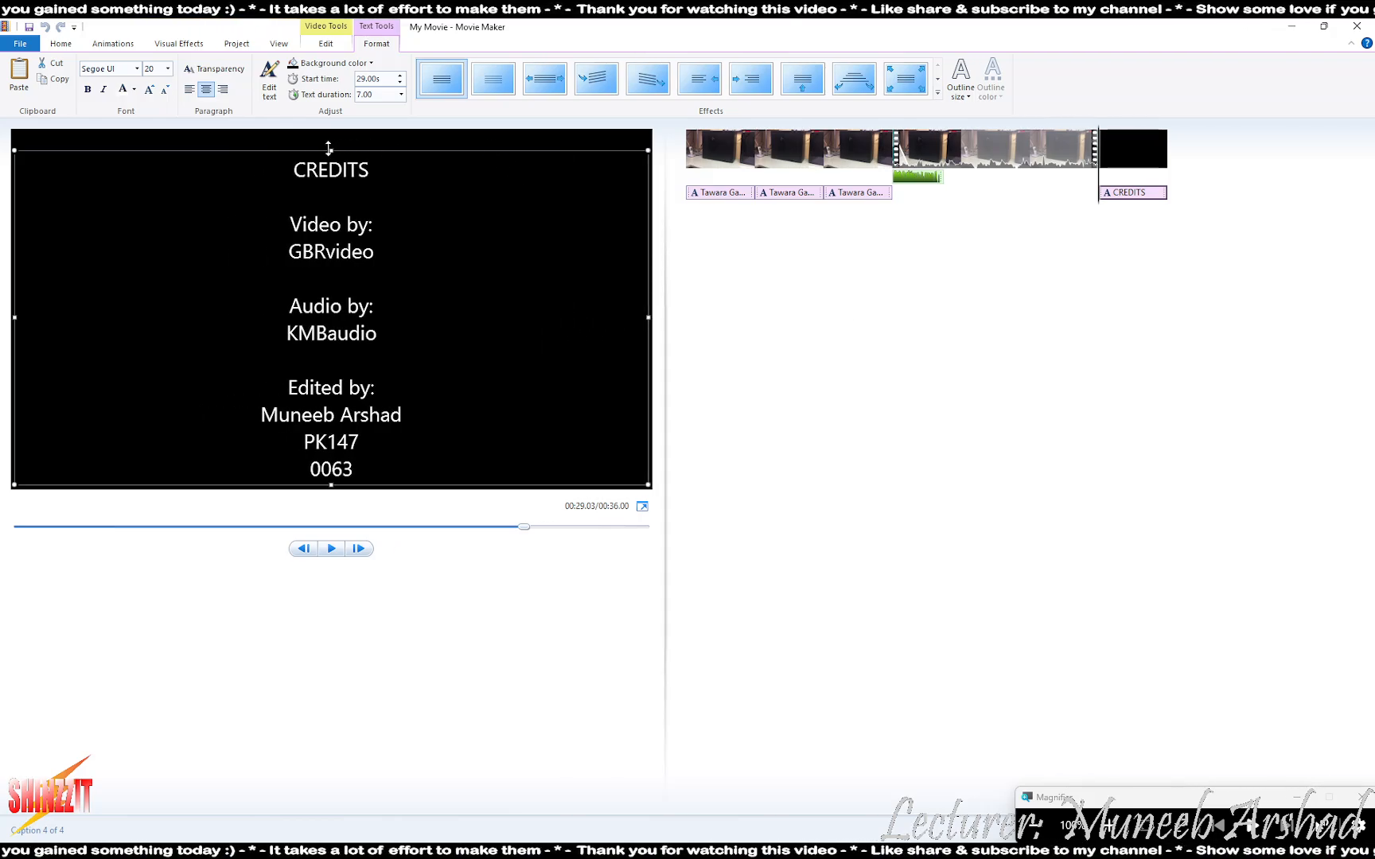
- Nudge the credits text up, apply the Scroll effect, and bring up the task PDF
left_click_drag(328, 148, 328, 130)
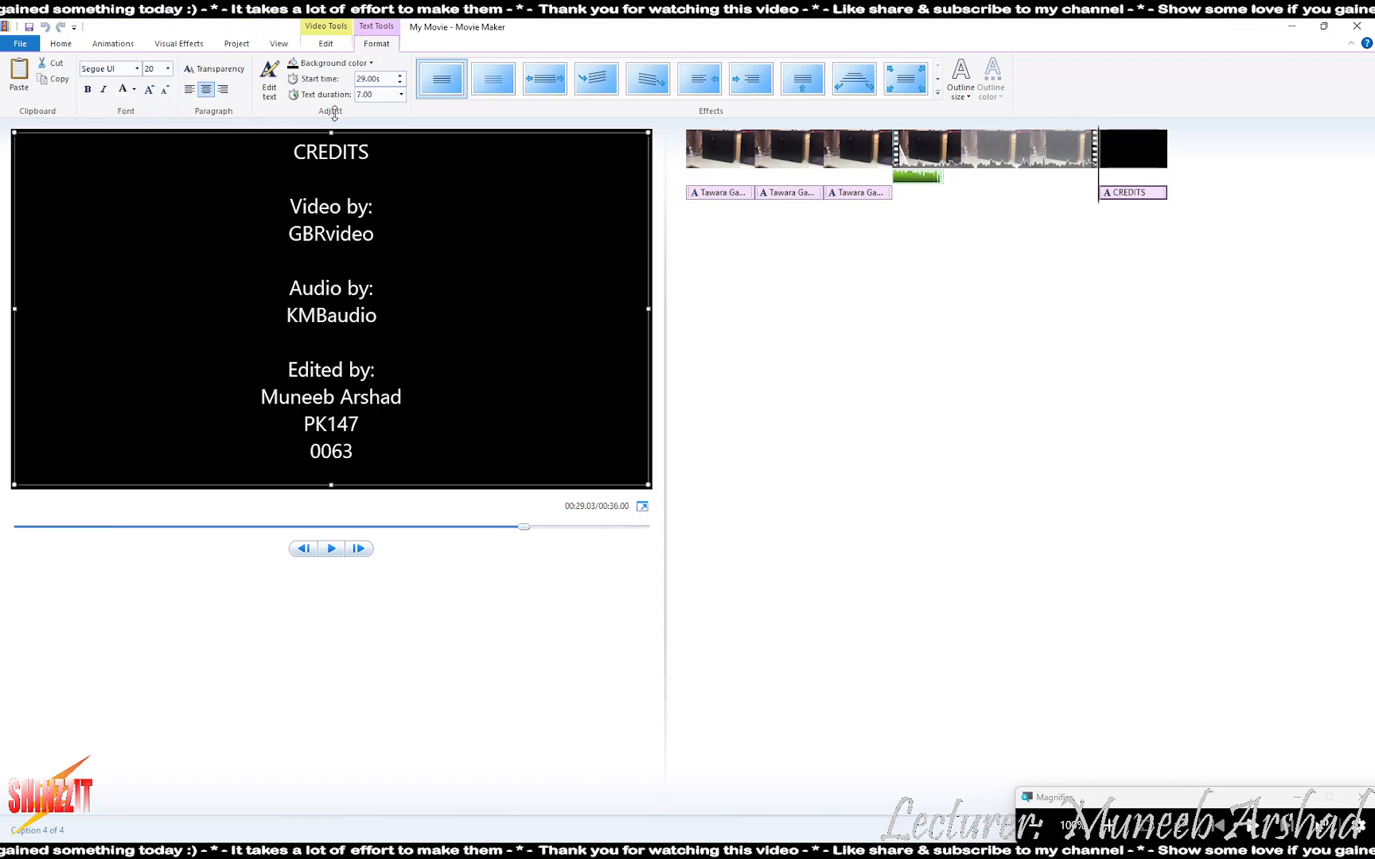
left_click(802, 82)
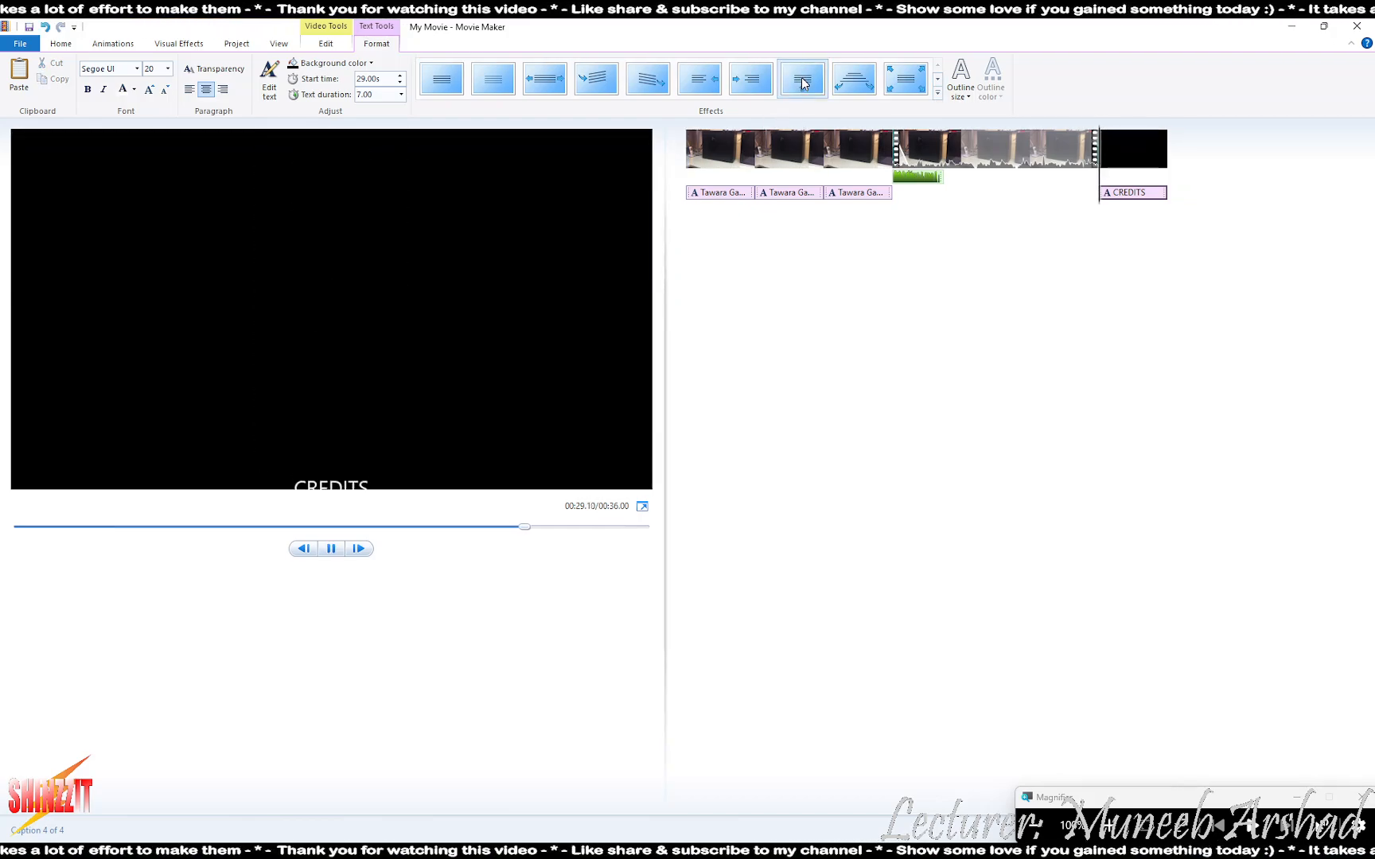
left_click(1033, 853)
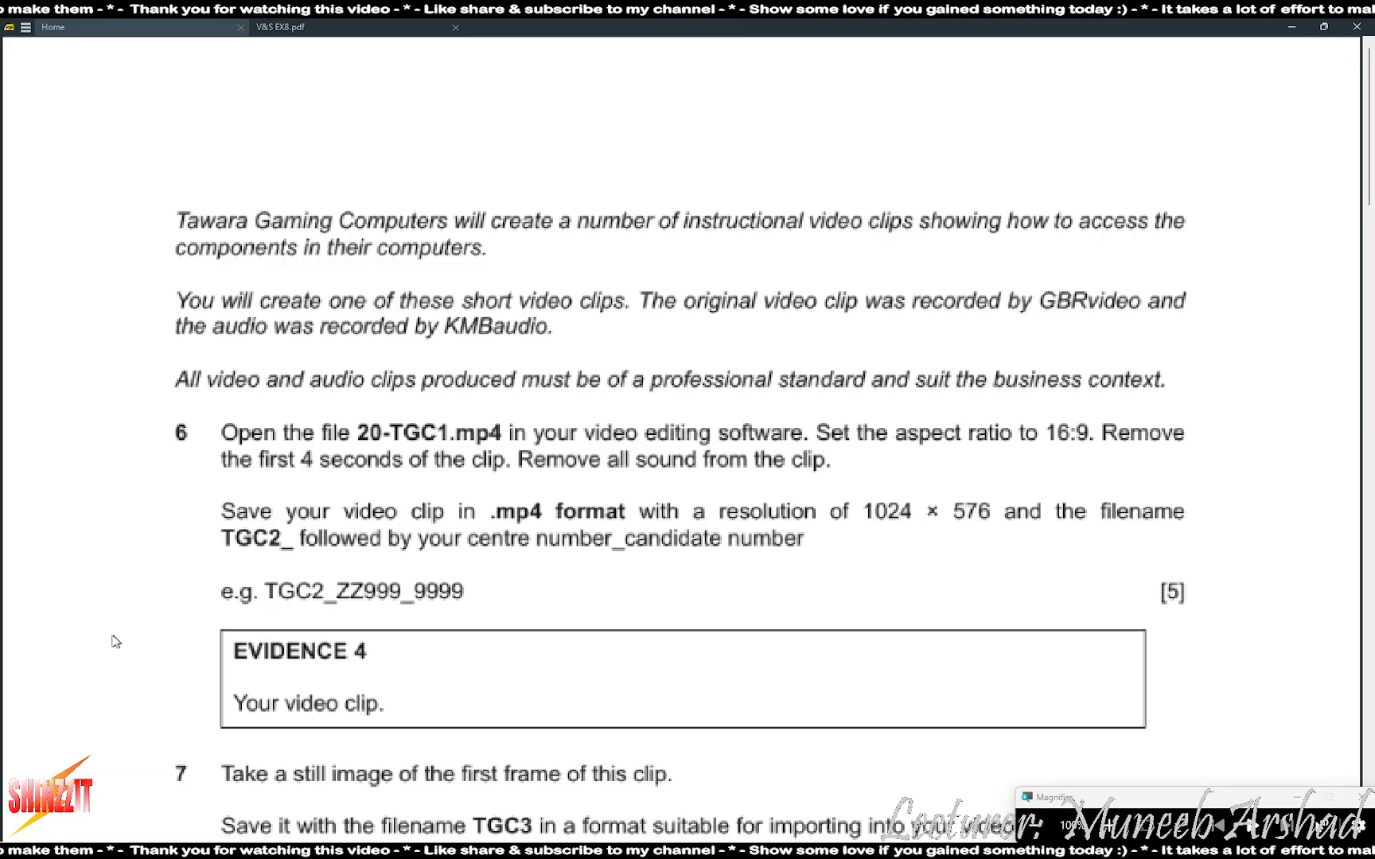
- Scroll down to the Time 29 seconds and question 9 export text, then return to Movie Maker
scroll(116, 641, "down", 15)
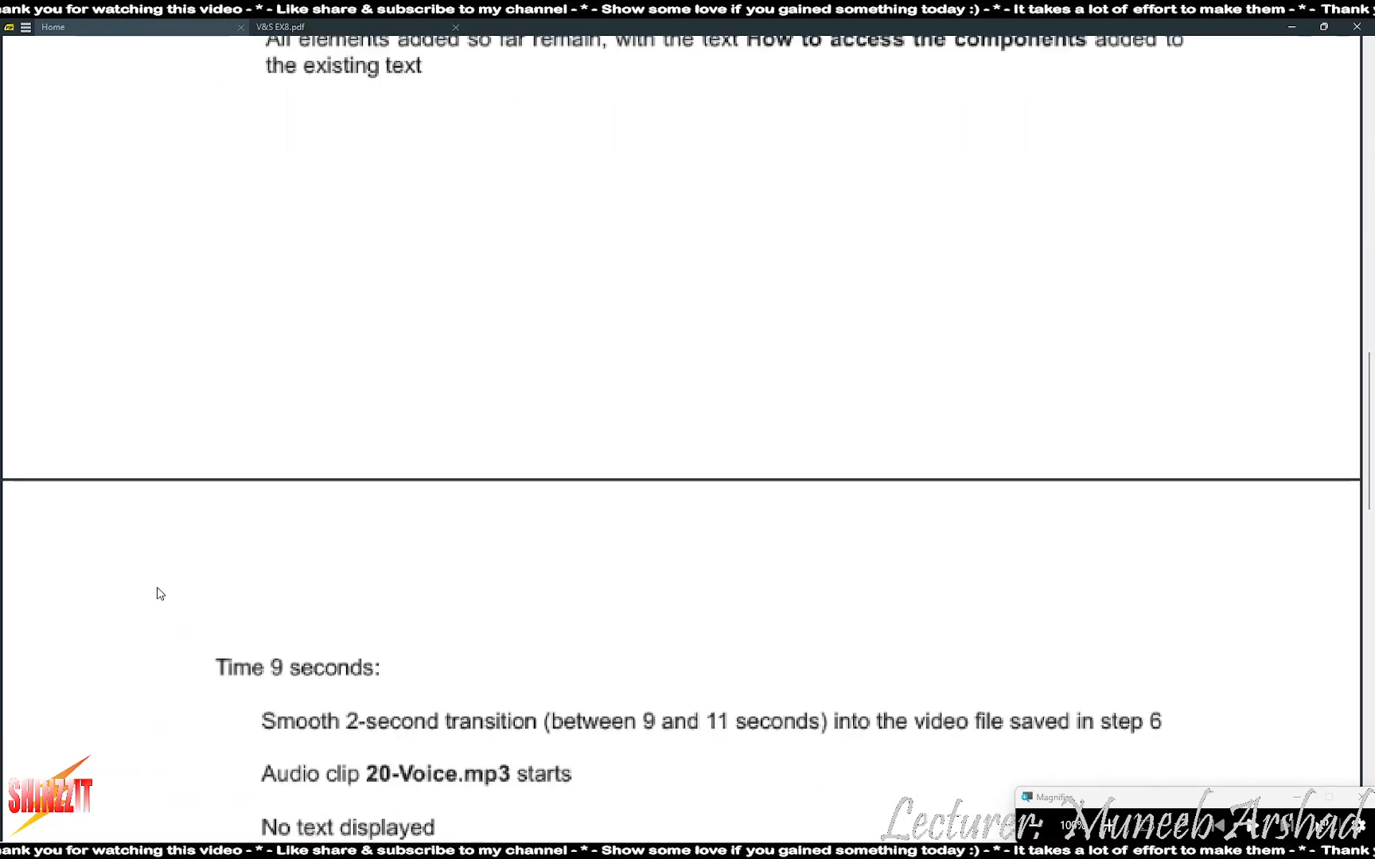
scroll(159, 594, "down", 7)
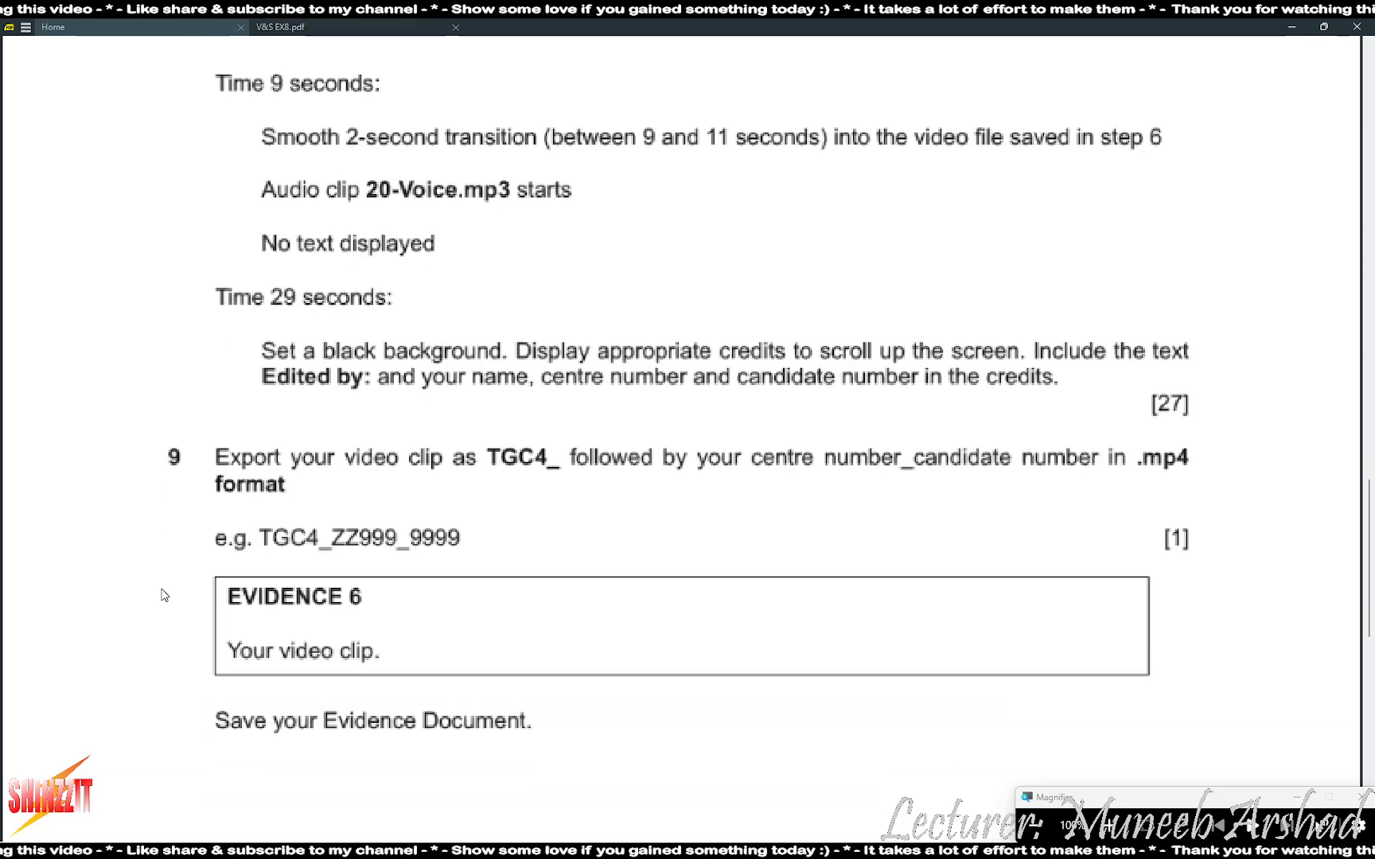
scroll(155, 602, "down", 1)
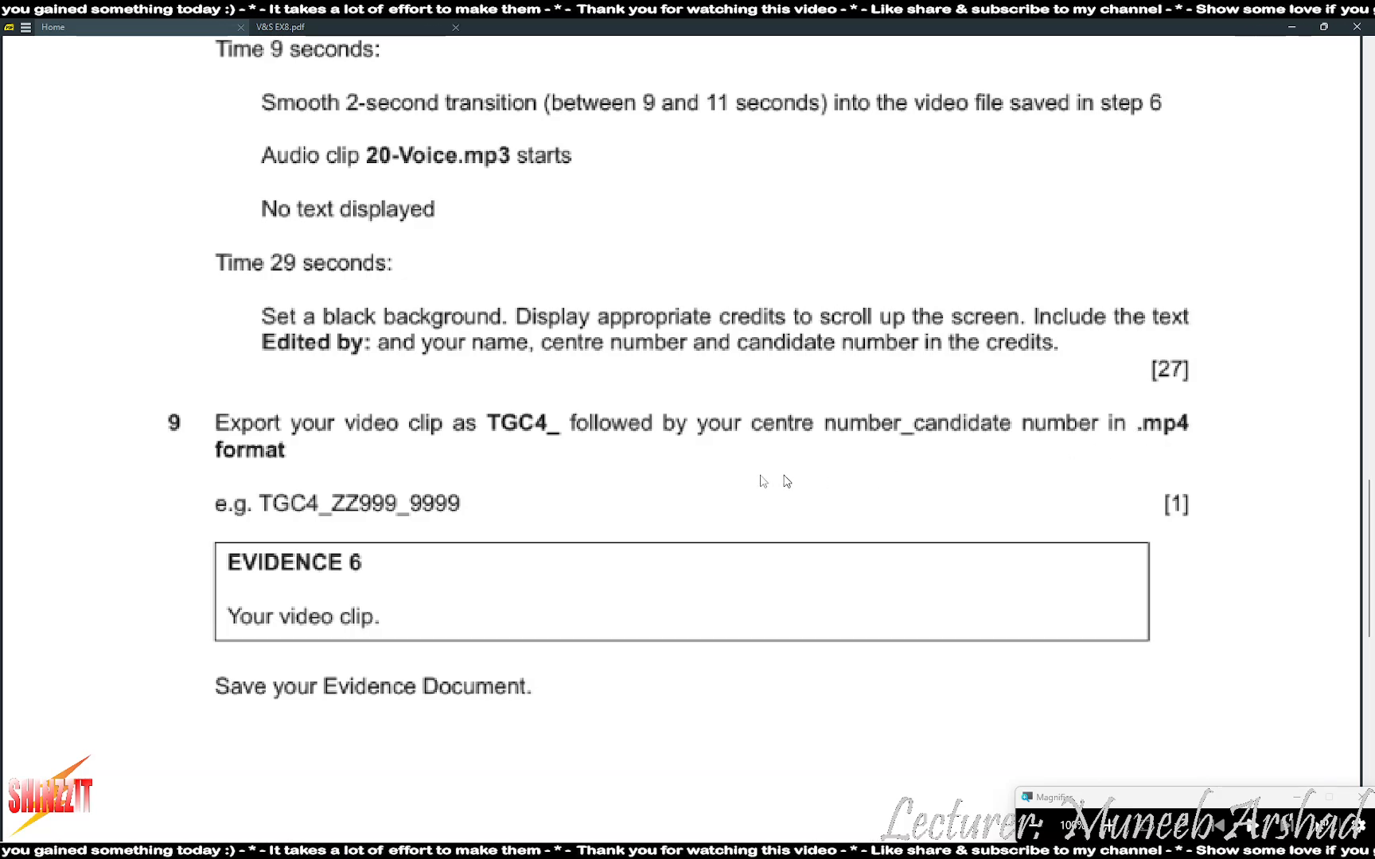
key("alt+Tab")
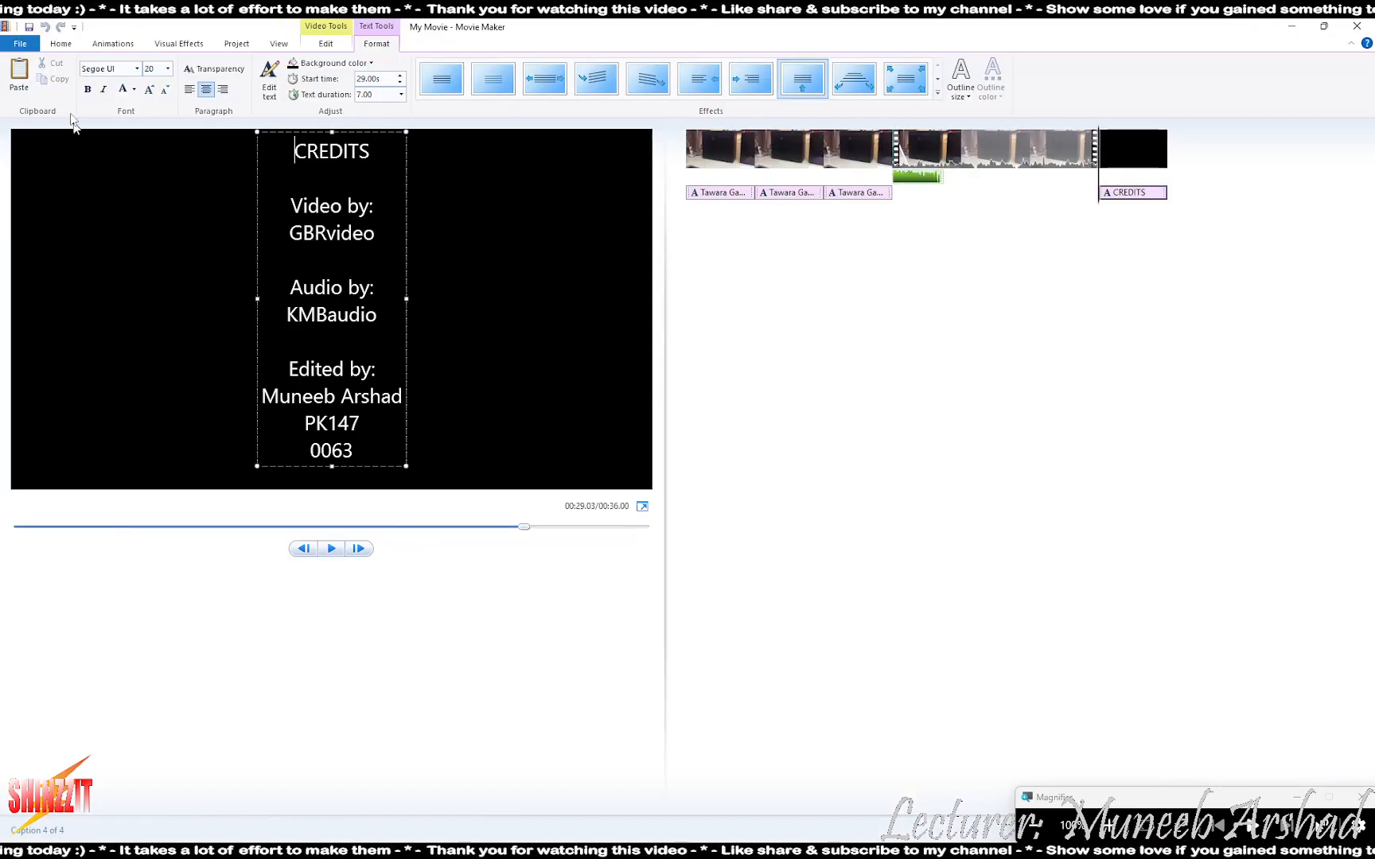
left_click(20, 43)
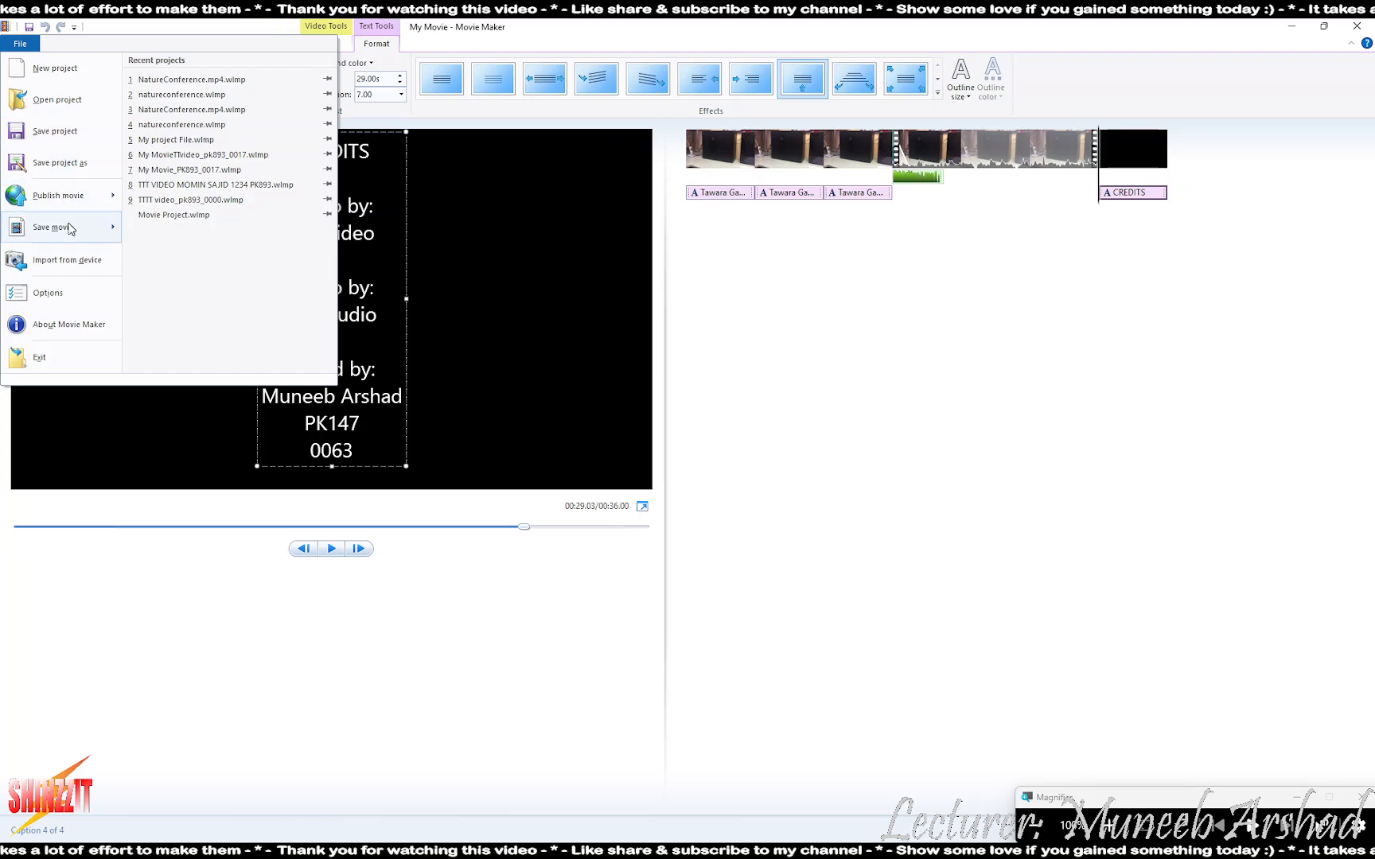
mouse_move(71, 229)
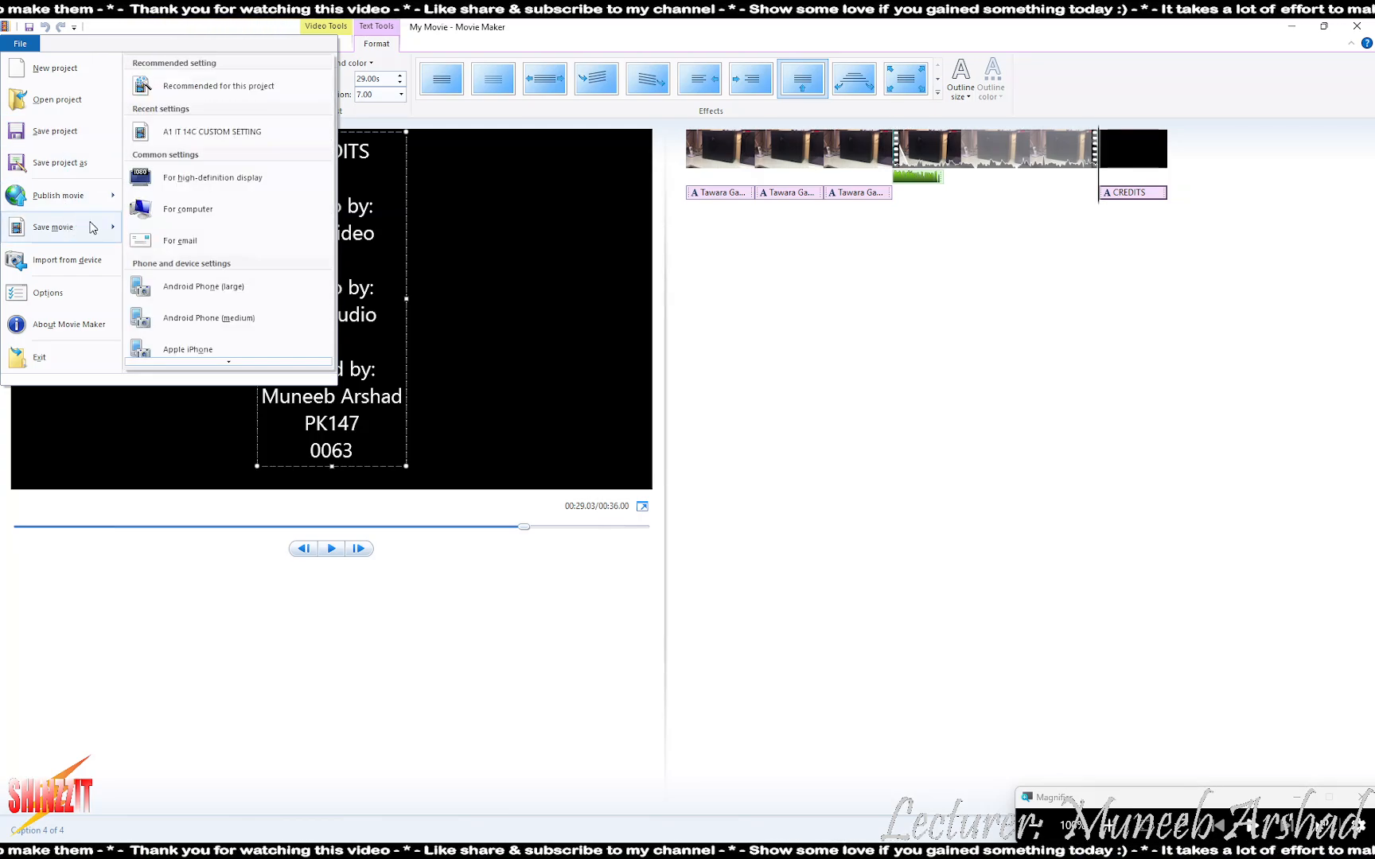
left_click(248, 141)
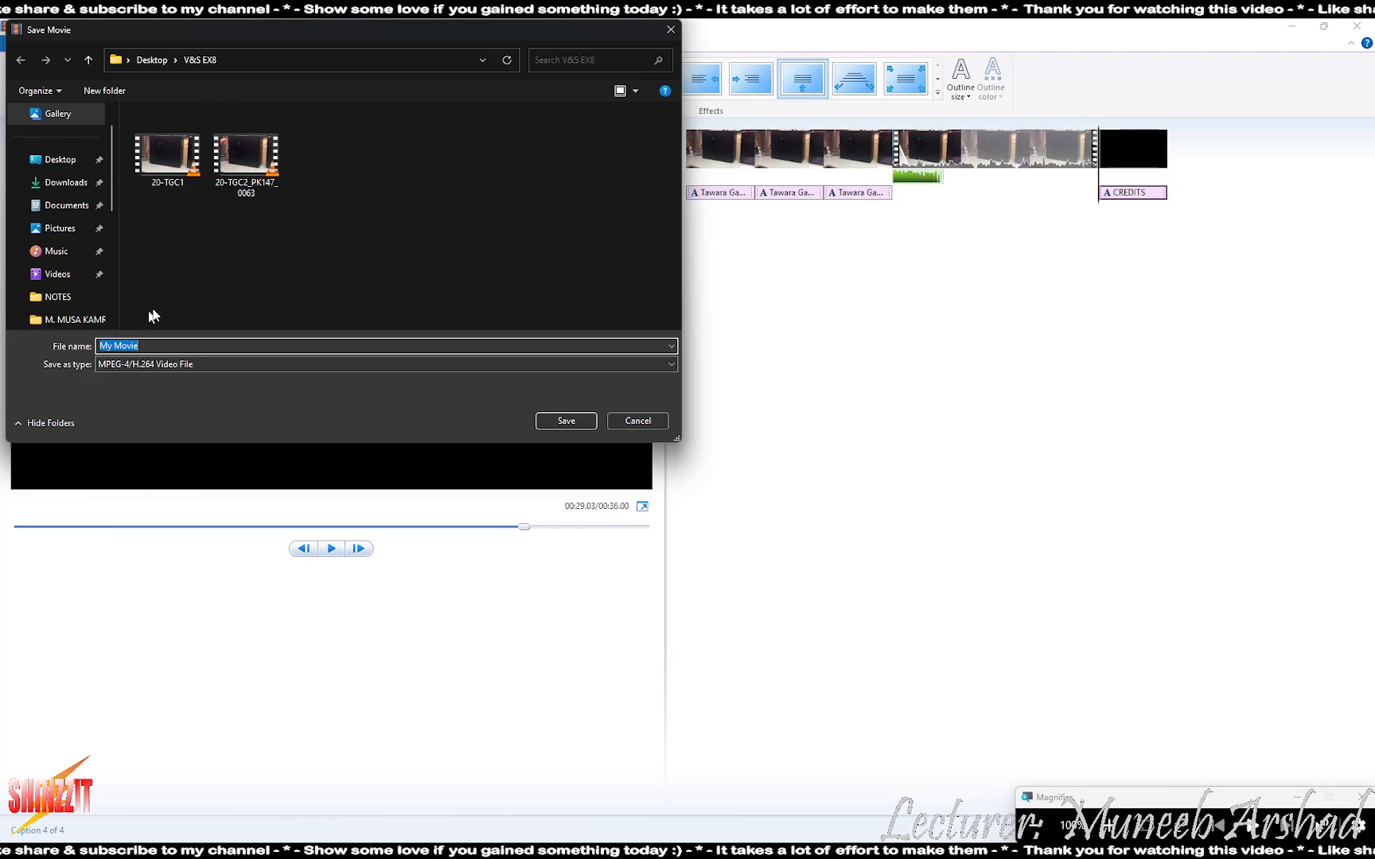
left_click(246, 155)
left_click(131, 344)
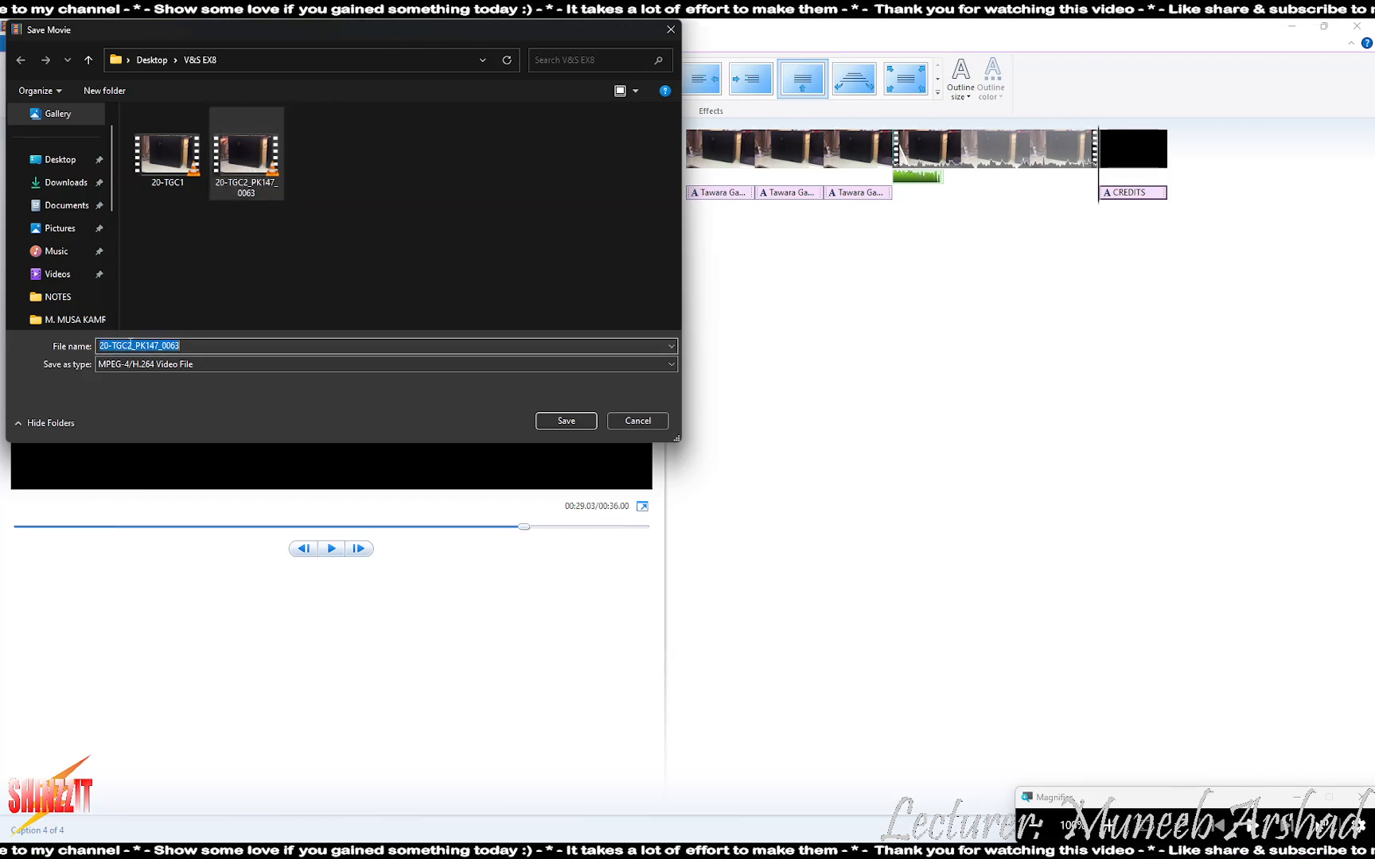
left_click(131, 344)
key("BackSpace")
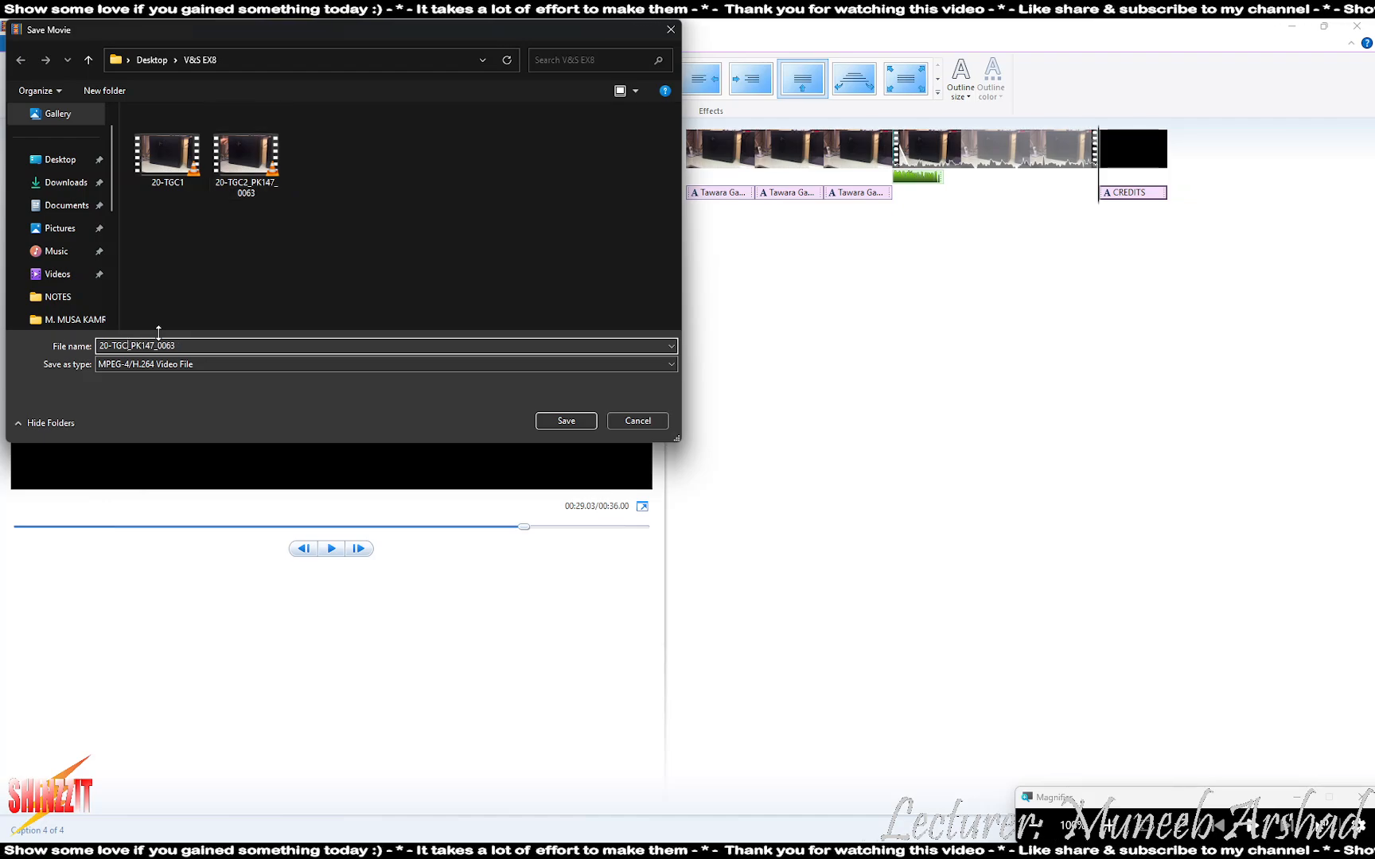
type("4")
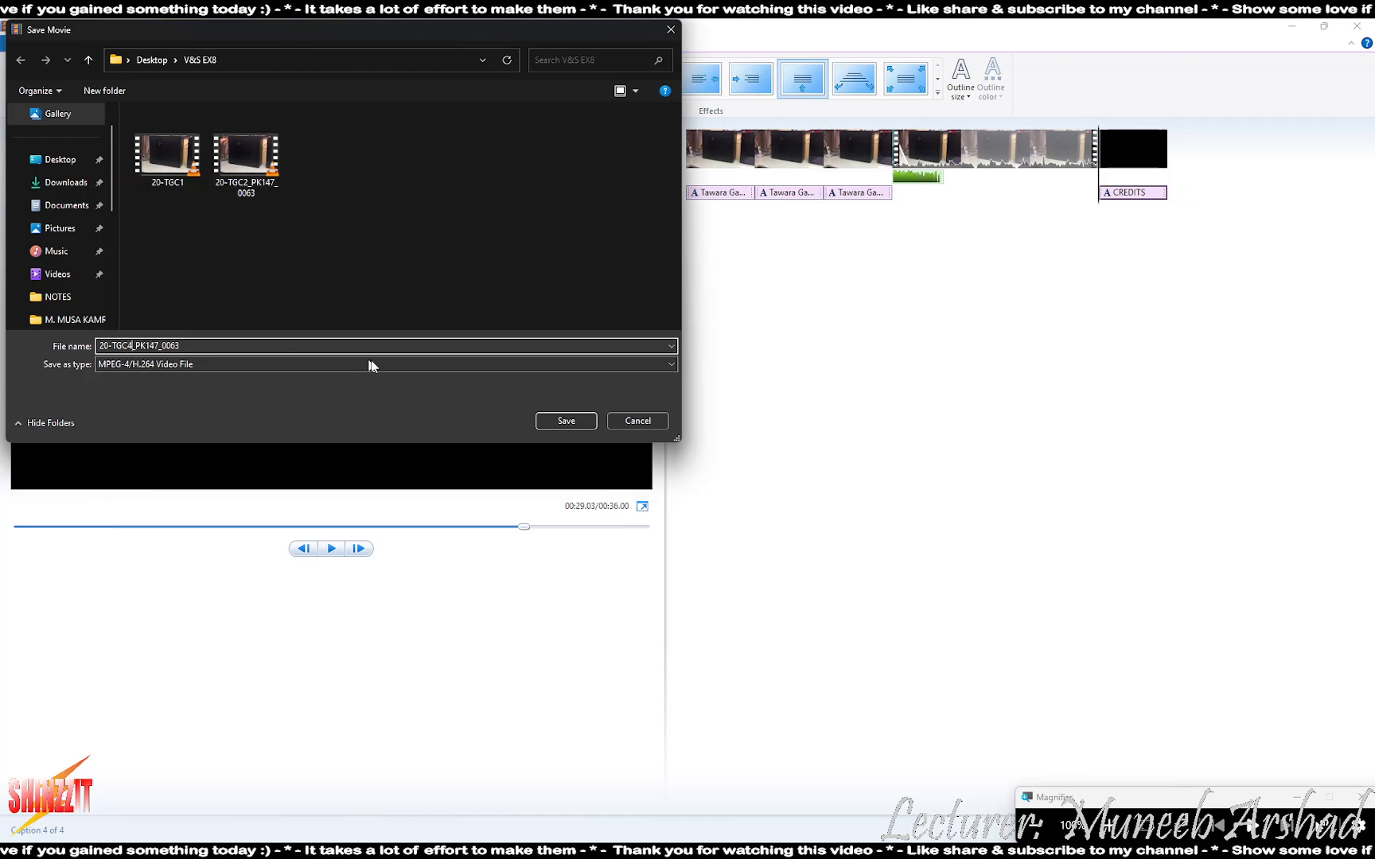
left_click(557, 422)
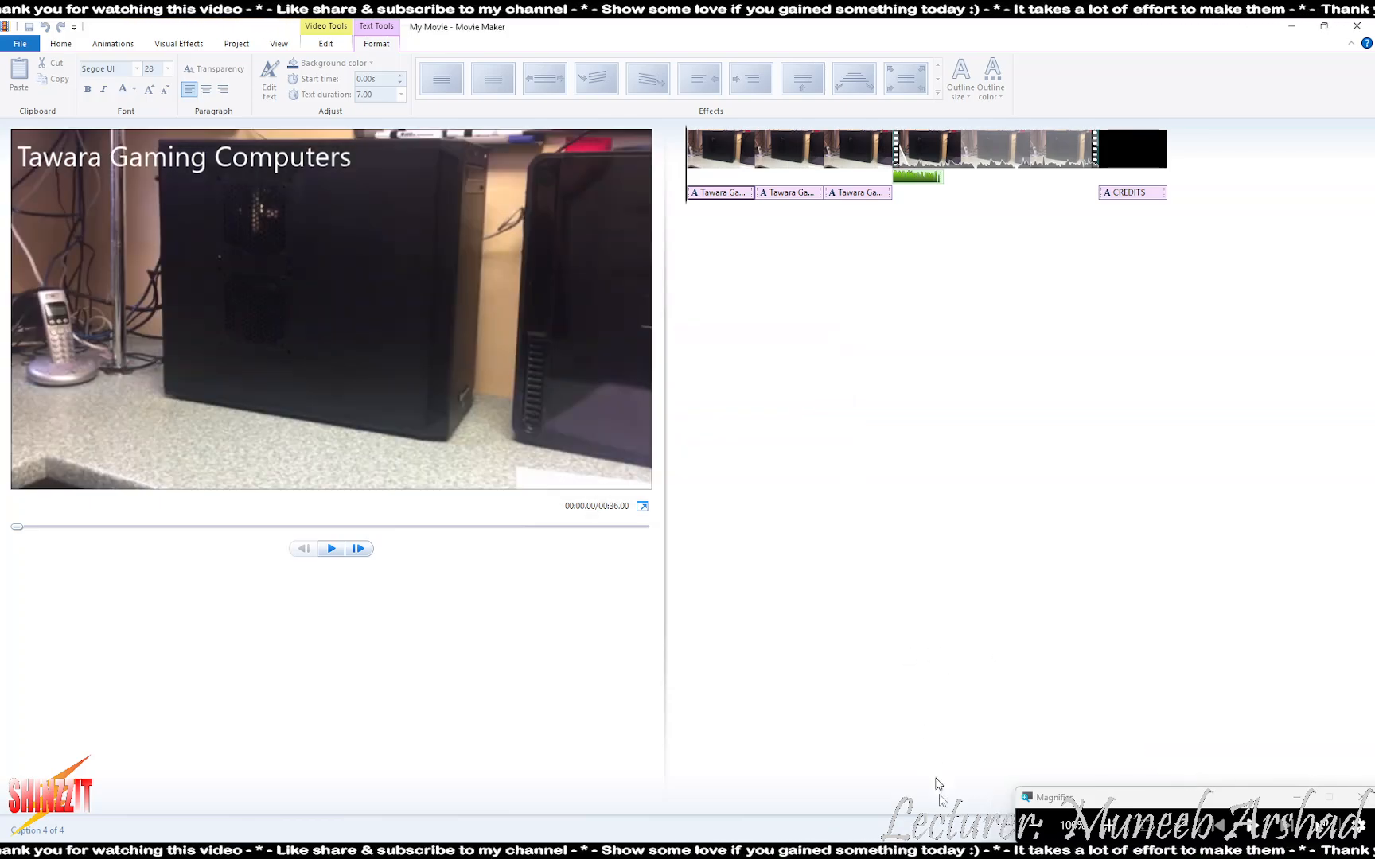
left_click(929, 853)
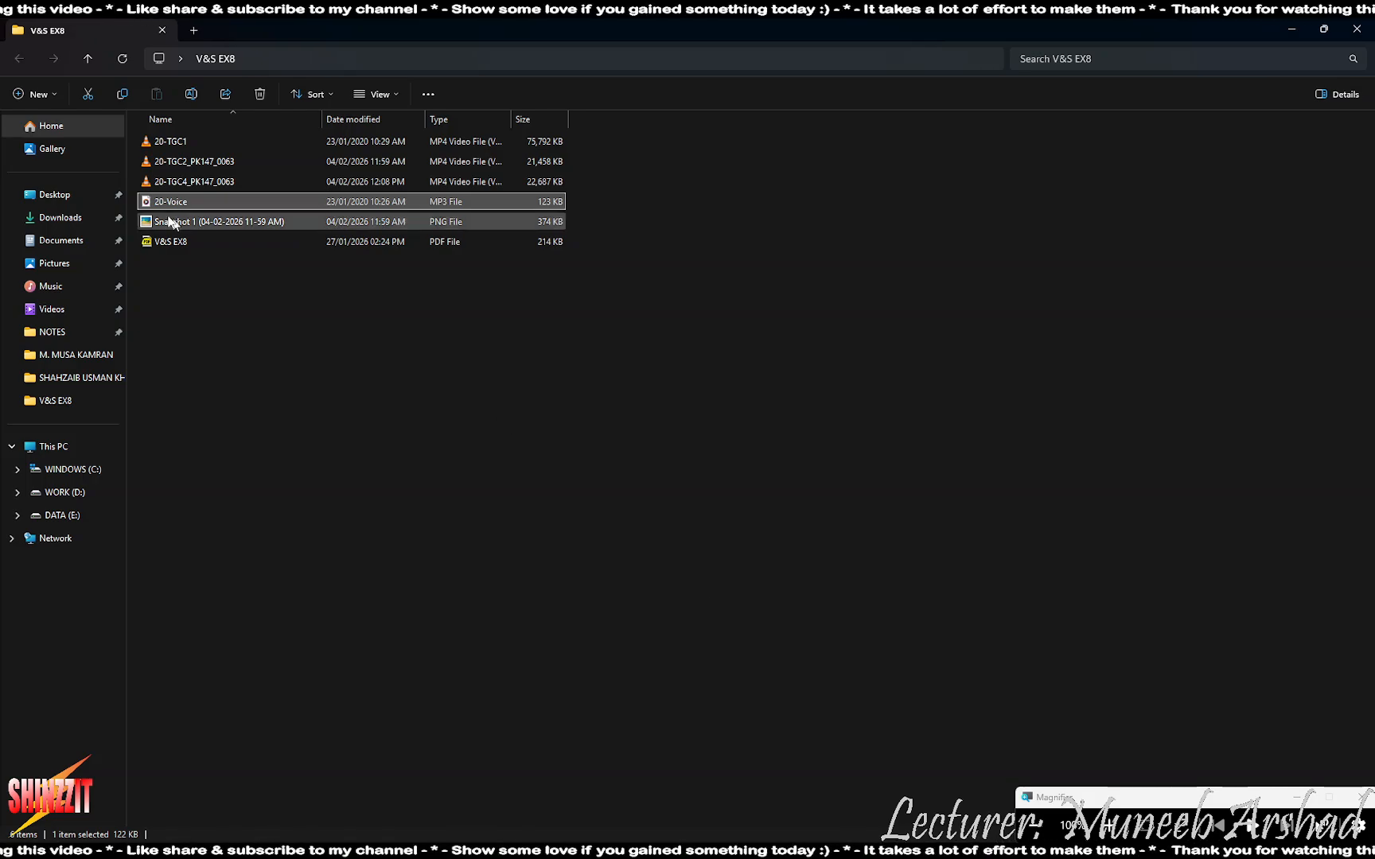
double_click(191, 185)
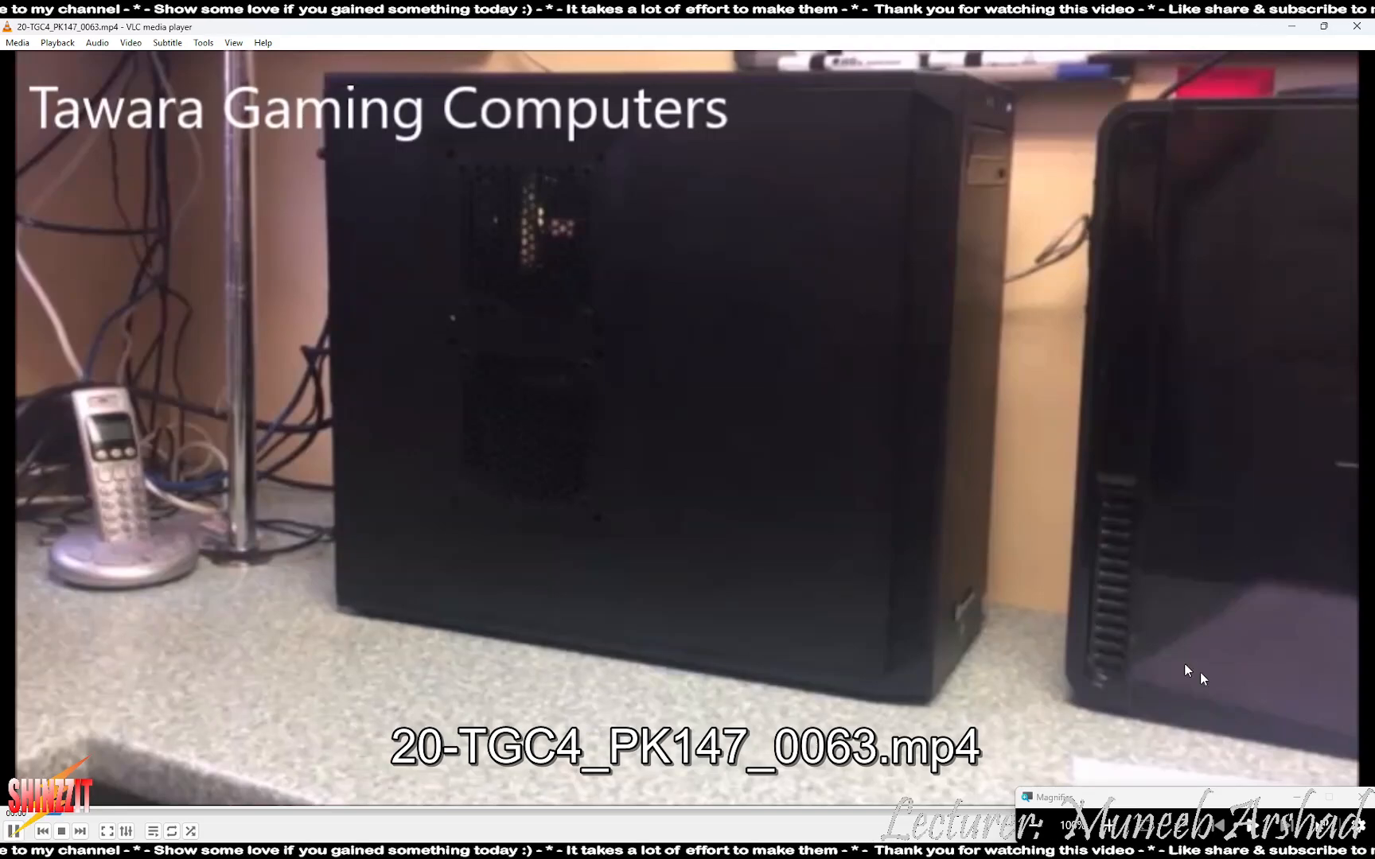
- Set VLC's audio device to the Speakers
left_click_drag(1229, 804, 1204, 549)
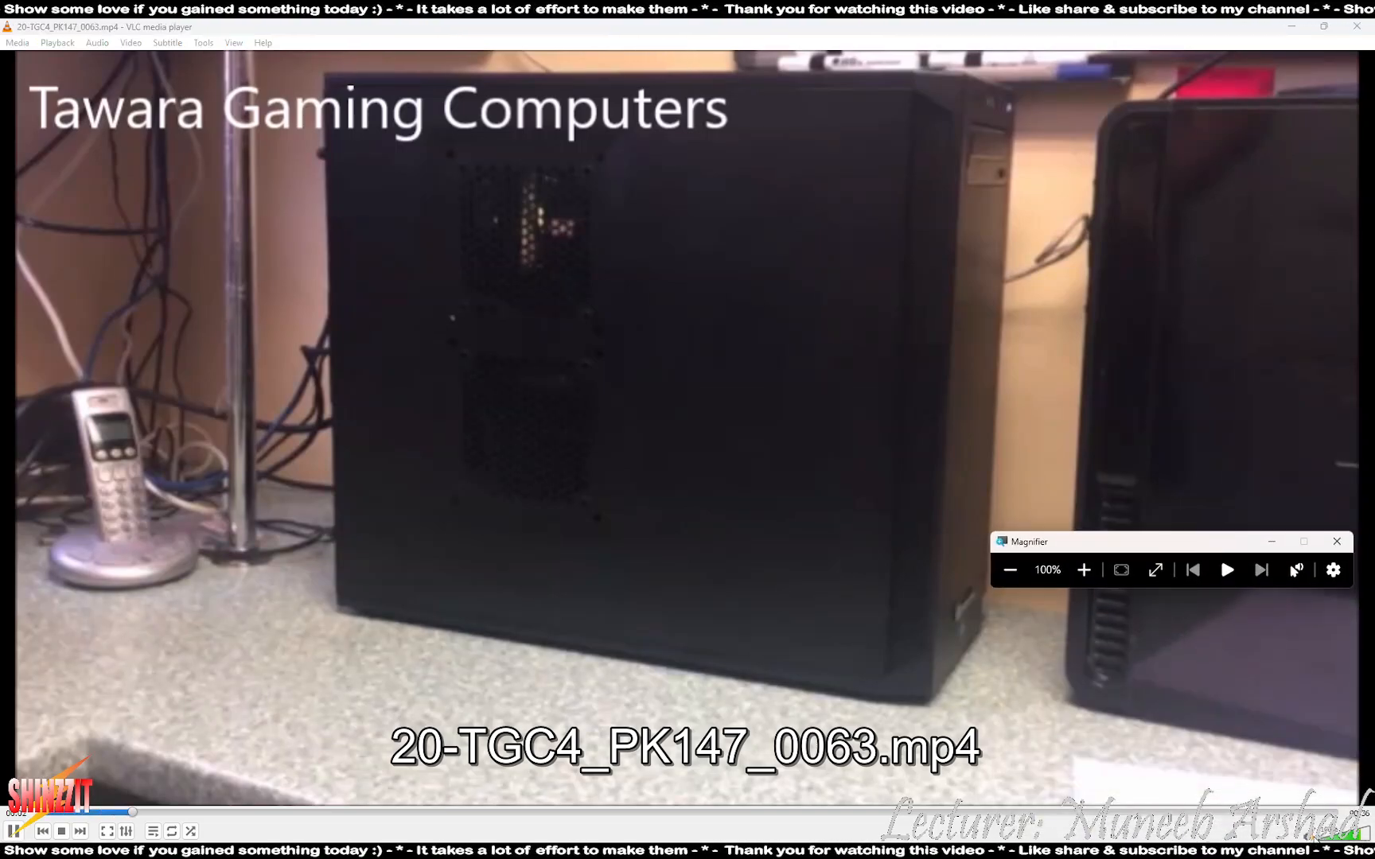
right_click(1247, 597)
mouse_move(1309, 694)
mouse_move(1165, 709)
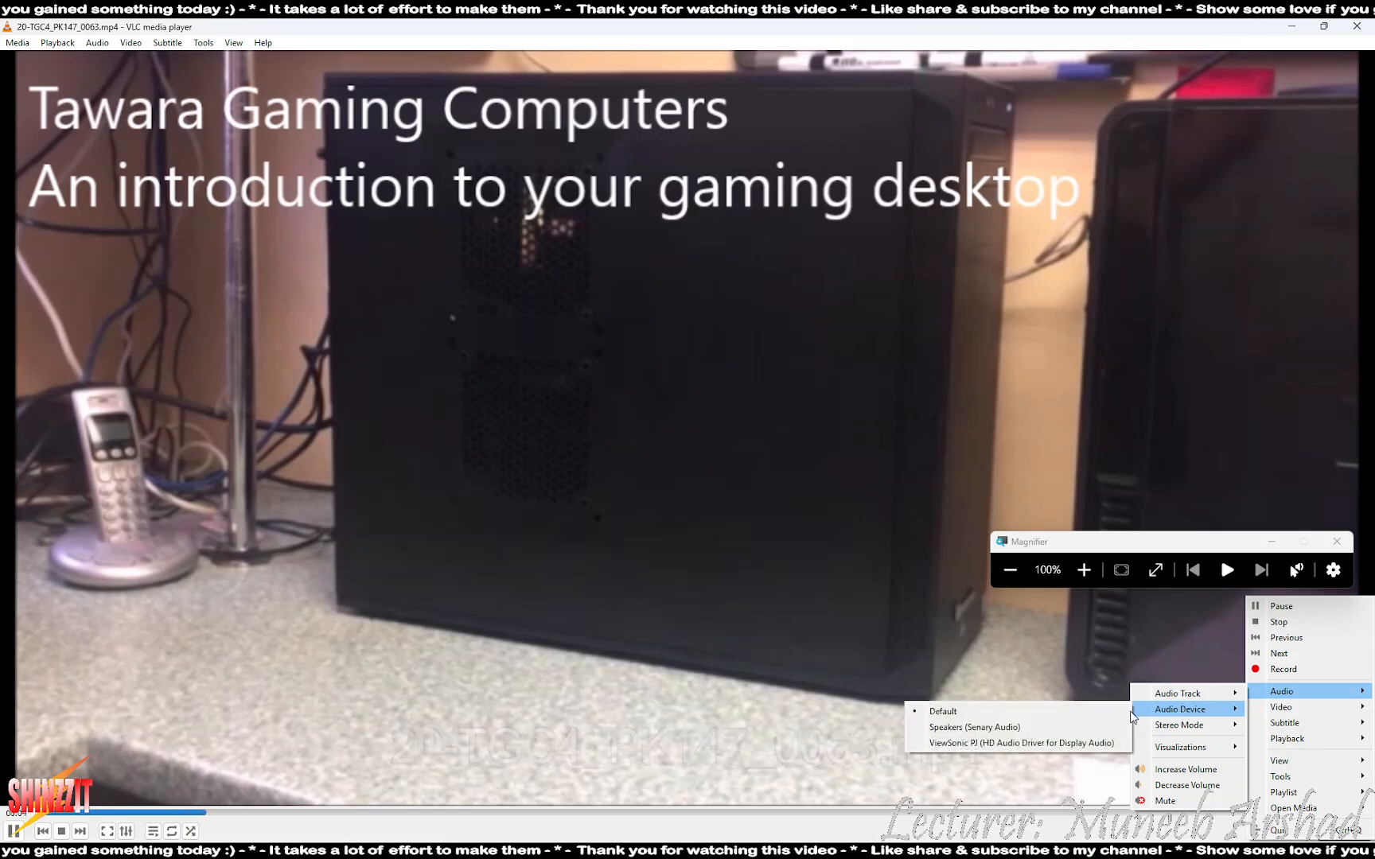
left_click(1017, 721)
- Raise VLC's volume to 200% and restart the video from the beginning
left_click_drag(1185, 538, 1204, 748)
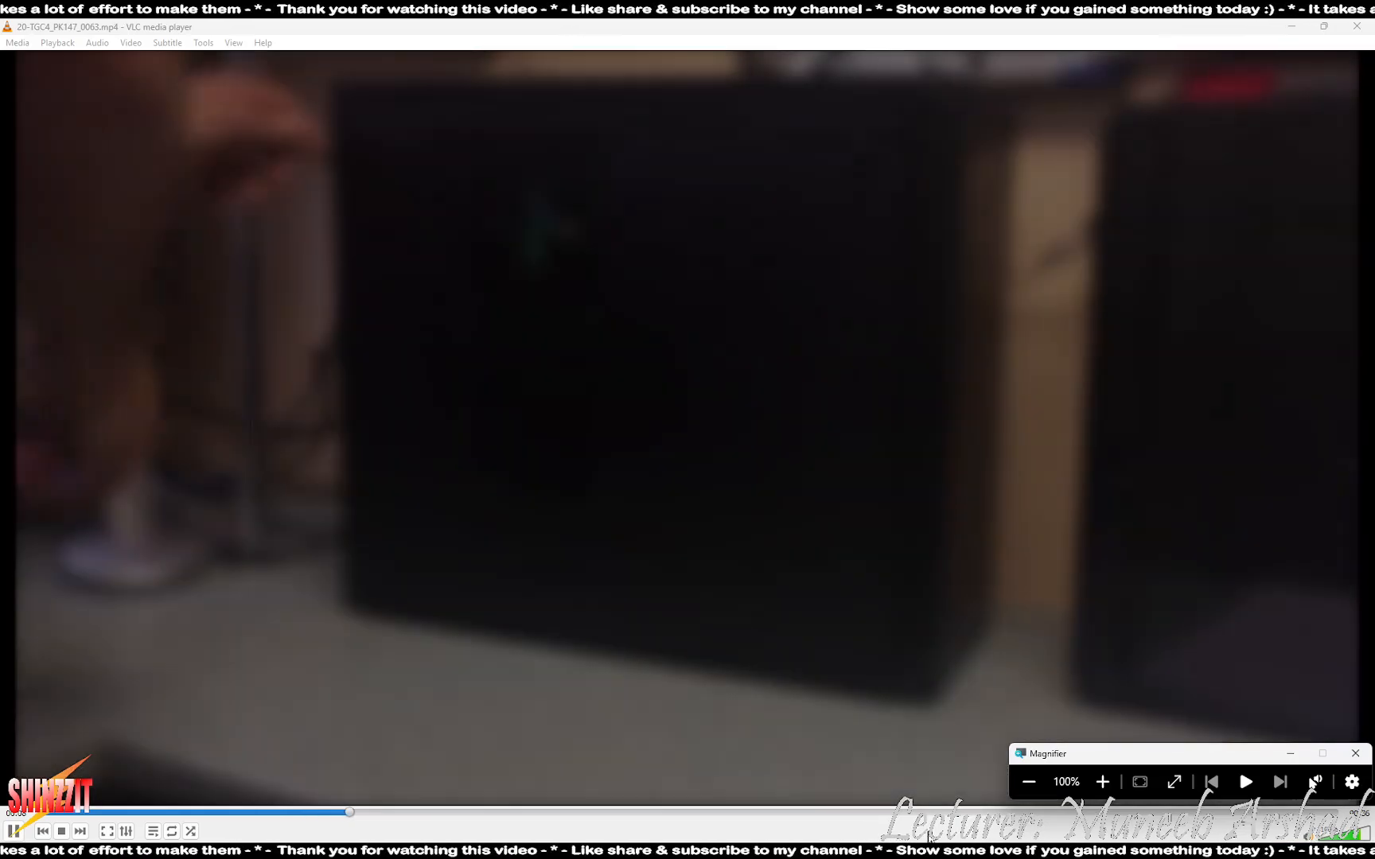
left_click(927, 829)
key("ctrl+Up")
key("ctrl+Up")
key("ctrl+Up")
key("ctrl+Up")
key("ctrl+Up")
key("ctrl+Up")
key("ctrl+Up")
key("ctrl+Up")
key("ctrl+Up")
key("ctrl+Up")
key("ctrl+Up")
key("ctrl+Up")
key("ctrl+Up")
key("ctrl+Up")
key("ctrl+Up")
key("ctrl+Up")
key("ctrl+Up")
key("ctrl+Up")
key("ctrl+Up")
key("ctrl+Up")
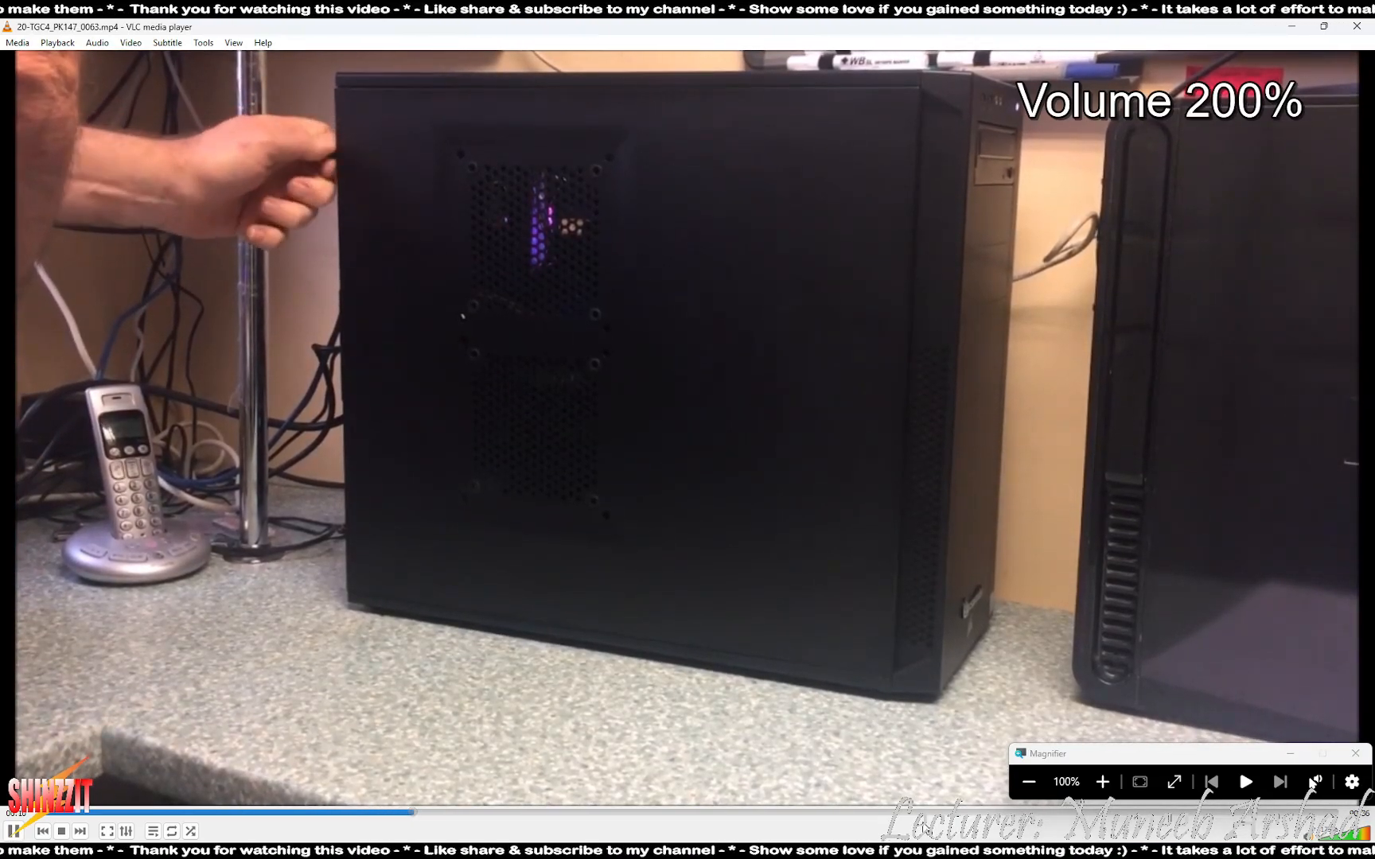
key("alt+Left")
key("alt+Left")
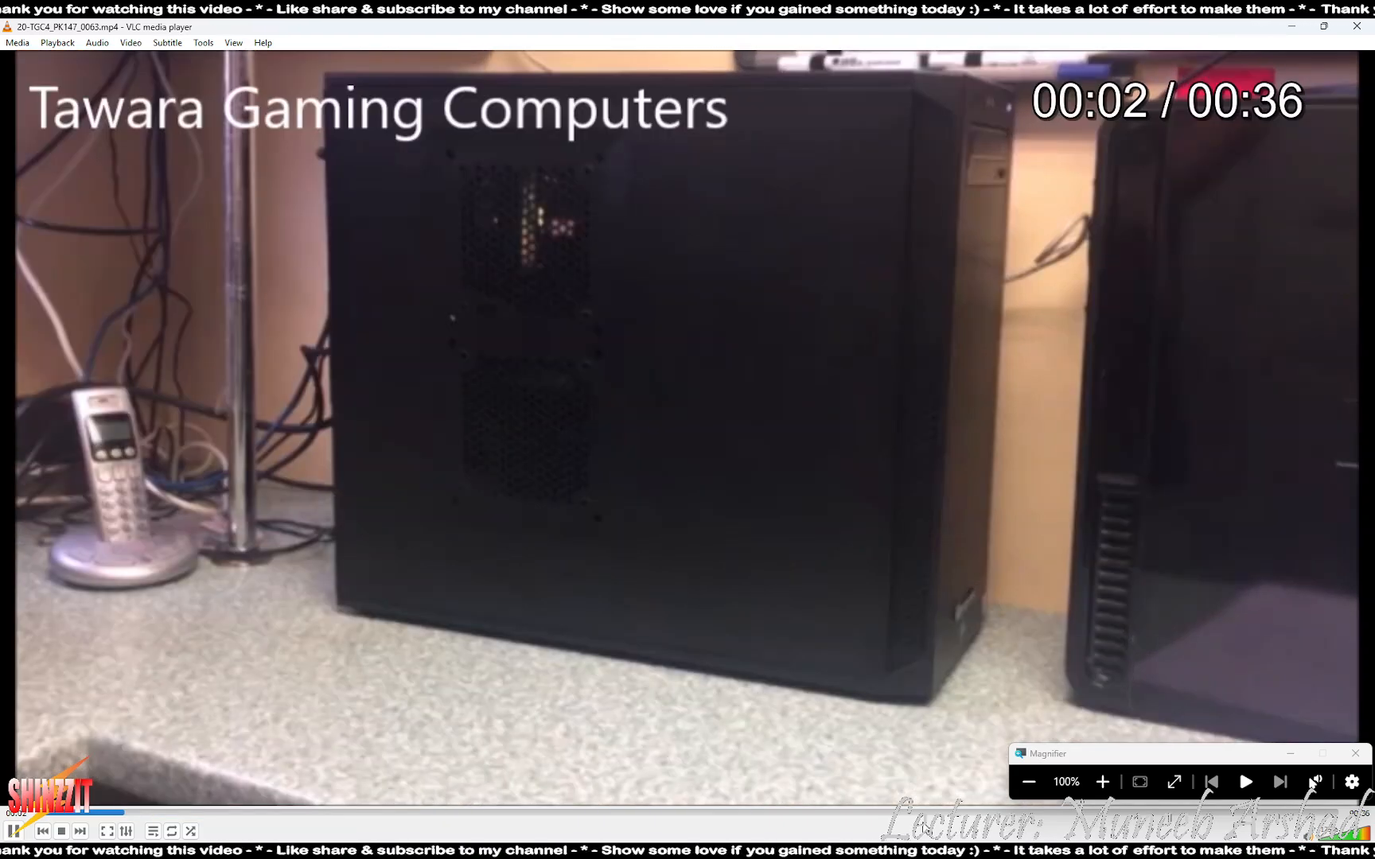